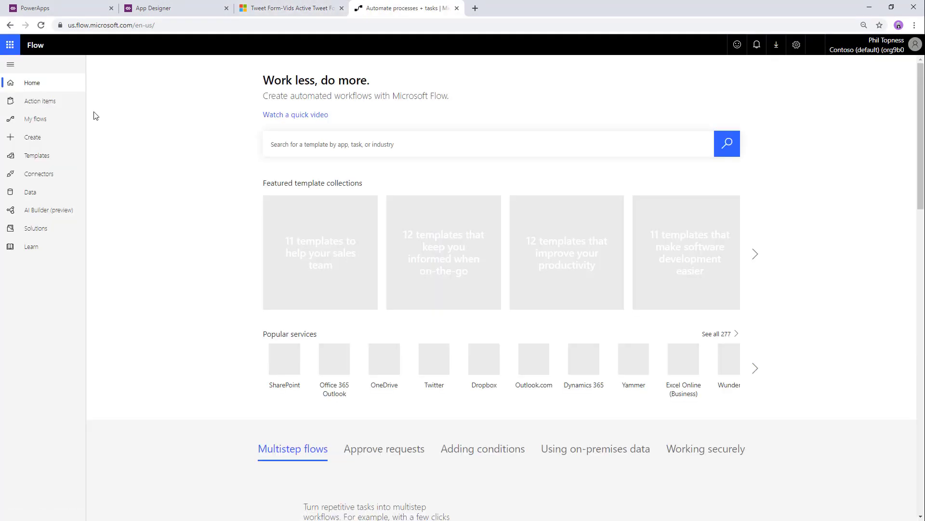
- Create automated flow 'Tweet Form Approval-Vid' with the Common Data Service 'When a record is created' trigger
left_click(39, 137)
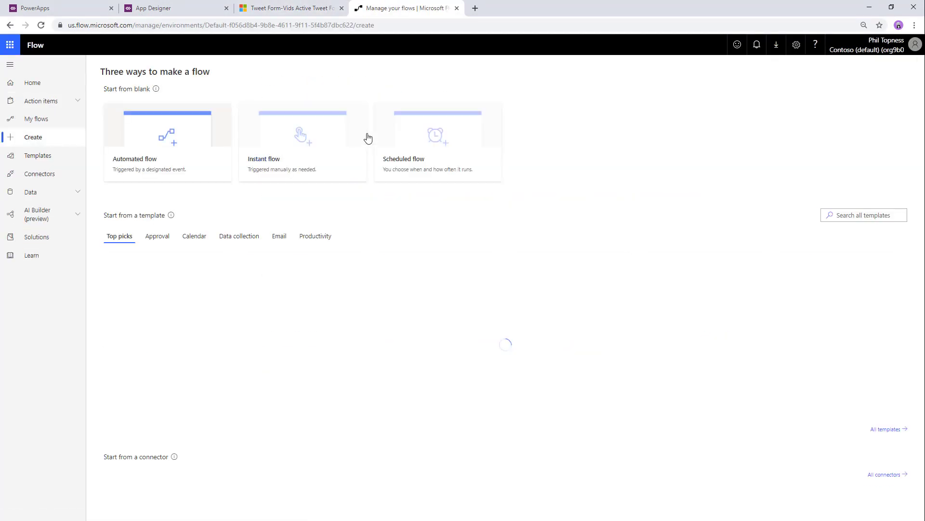
left_click(171, 139)
left_click(572, 232)
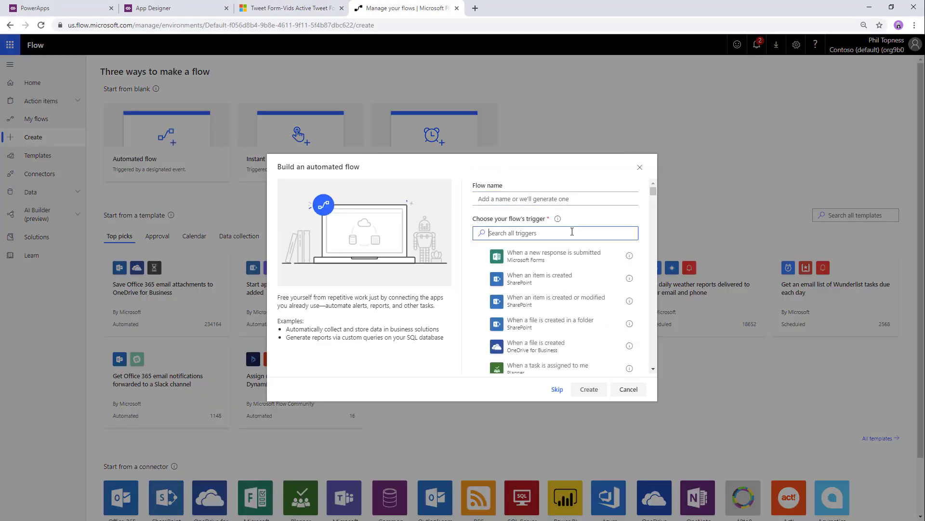
type("common")
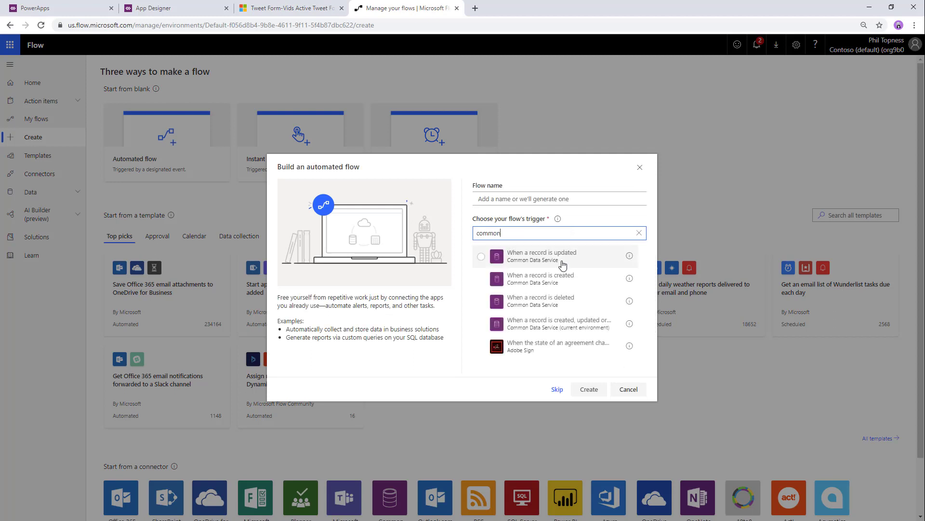
left_click(555, 279)
left_click(533, 199)
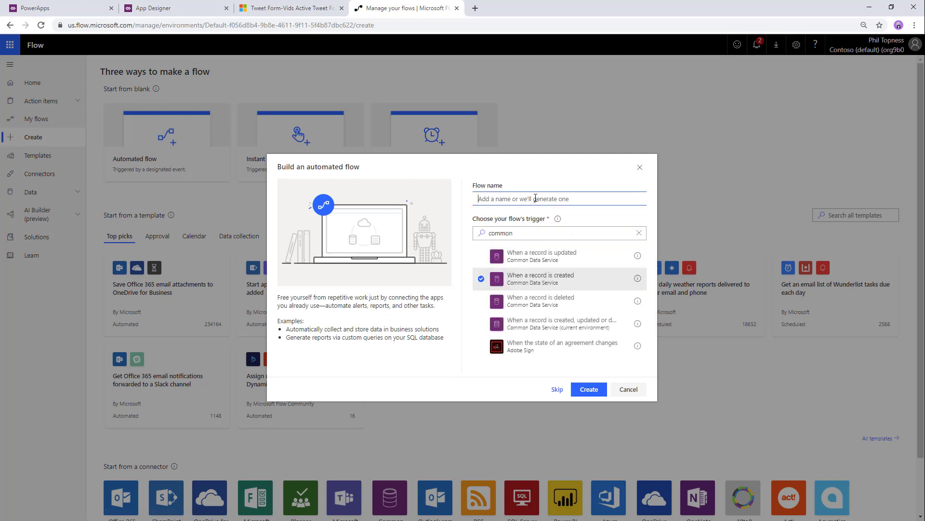
type("Tweet Form Approval-Vid")
left_click(589, 390)
- Point the trigger at the Current environment, Tweet Form-Vids entity, with Organization scope
left_click(503, 109)
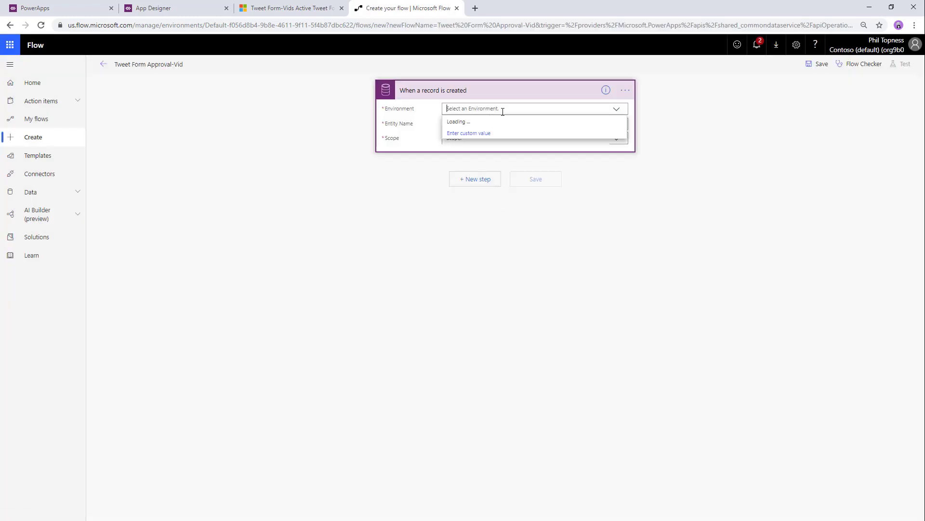
left_click(491, 122)
left_click(489, 123)
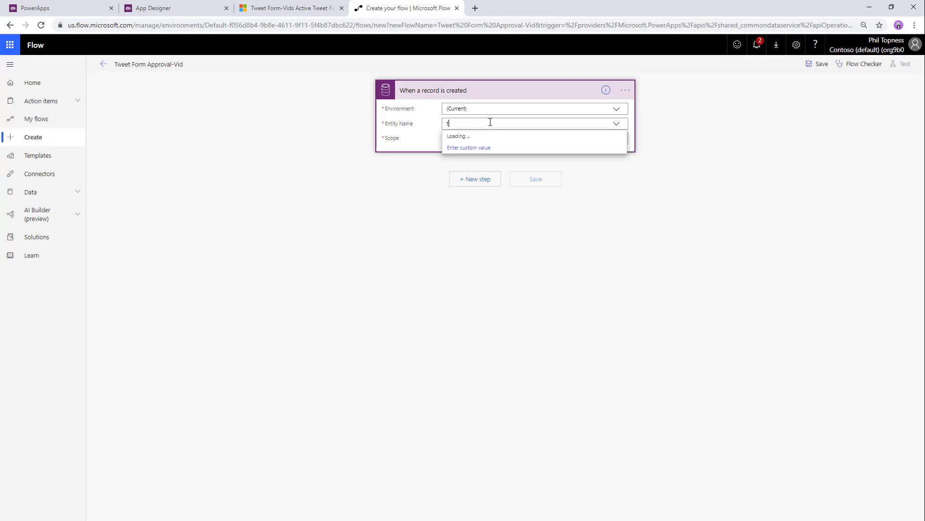
type("tweet")
left_click(488, 137)
left_click(490, 139)
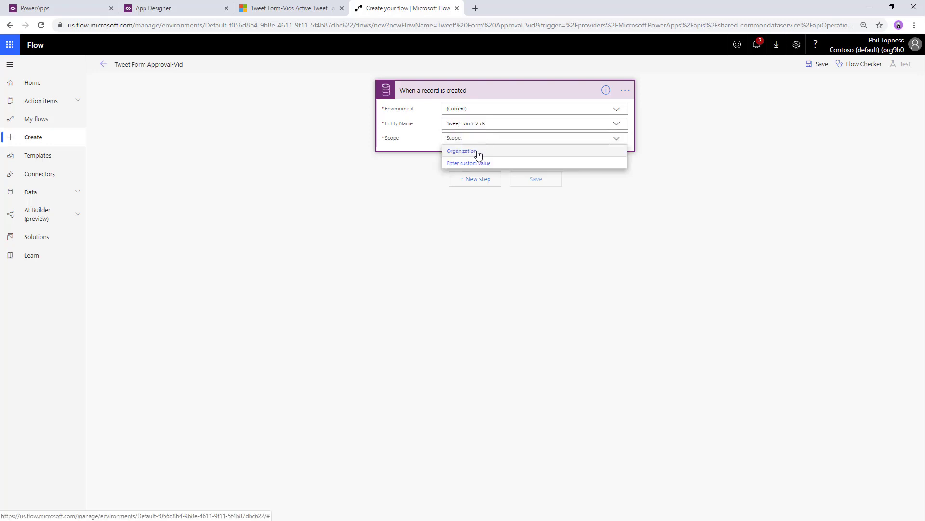
left_click(477, 150)
- Add a Detect Sentiment action that analyzes the form's Tweet Text
left_click(480, 181)
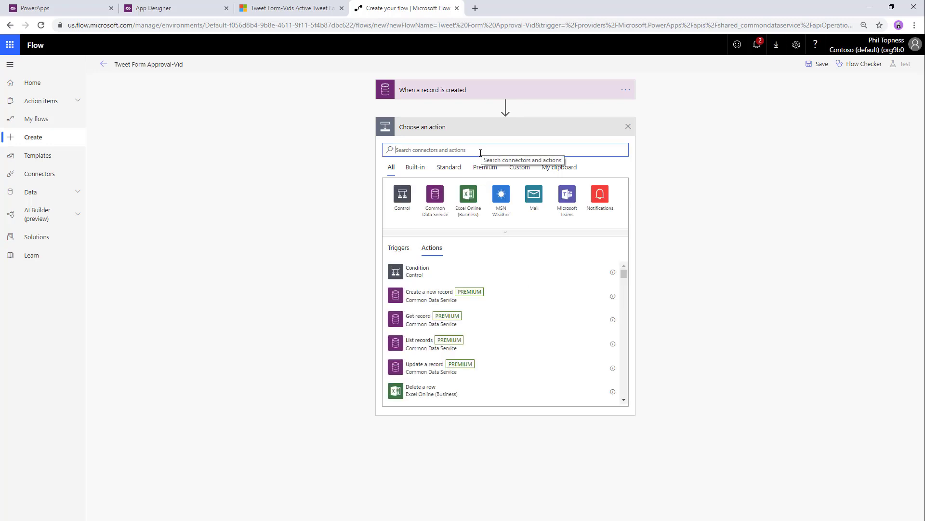
type("senti")
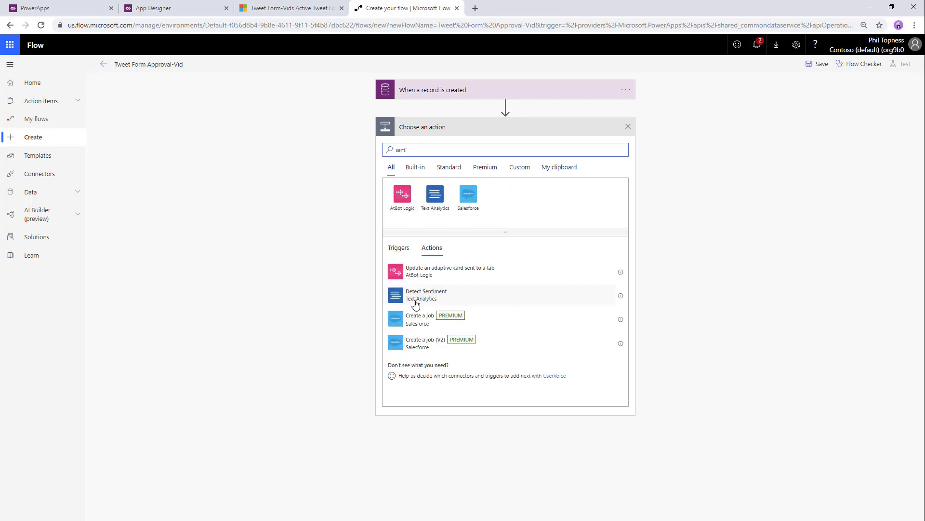
left_click(422, 290)
left_click(487, 147)
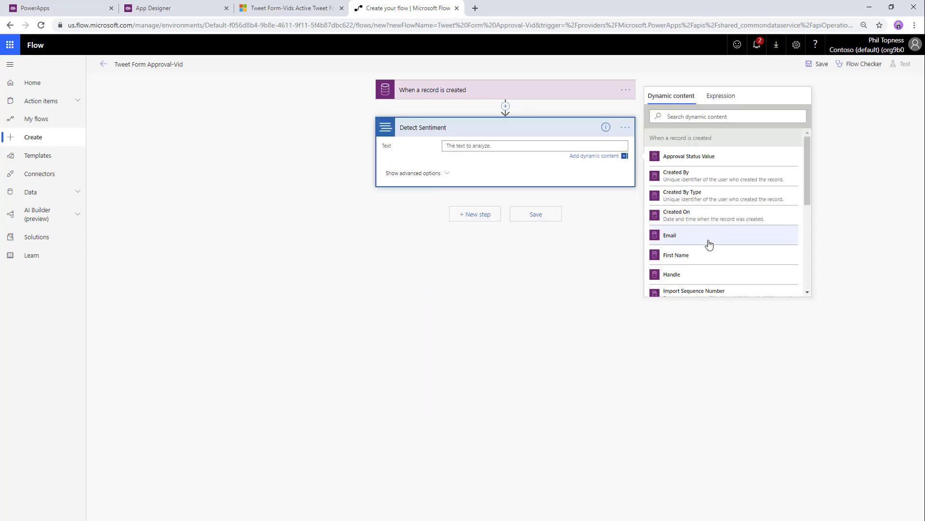
scroll(707, 246, "down", 5)
left_click(704, 267)
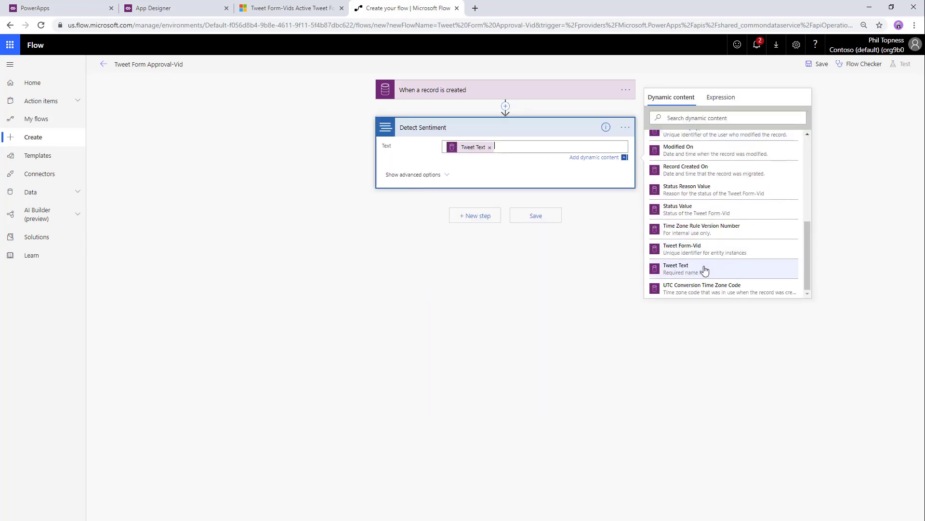
- Add a Condition testing whether the sentiment Score is greater than or equal to 0.4
left_click(467, 216)
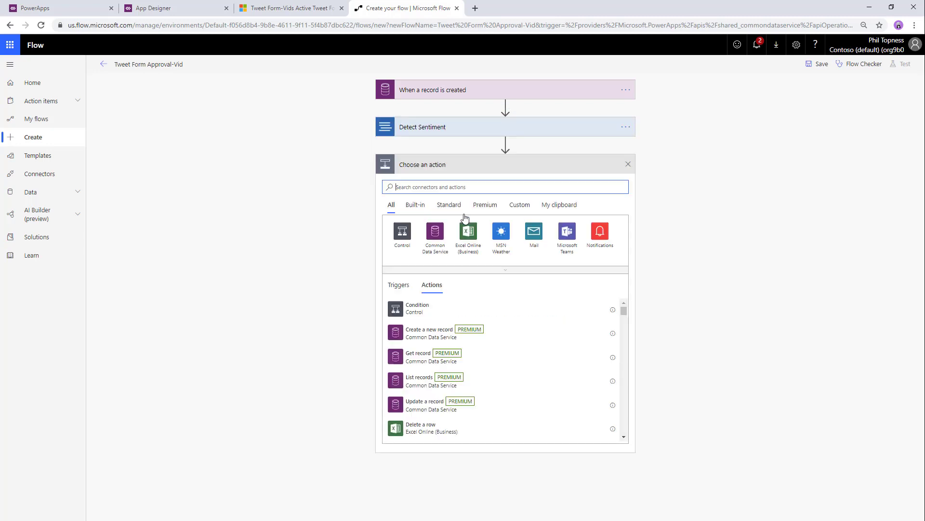
left_click(426, 312)
left_click(408, 191)
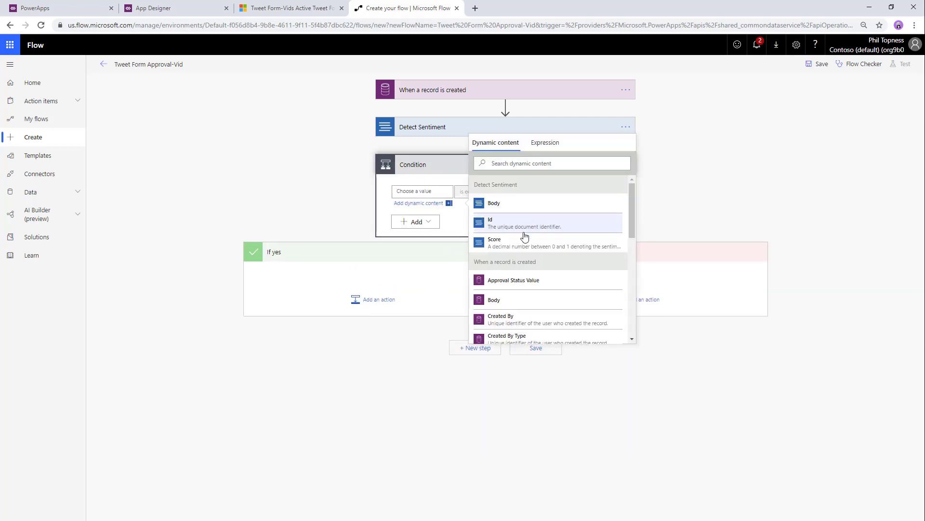
left_click(521, 242)
left_click(468, 200)
left_click(472, 244)
left_click(545, 192)
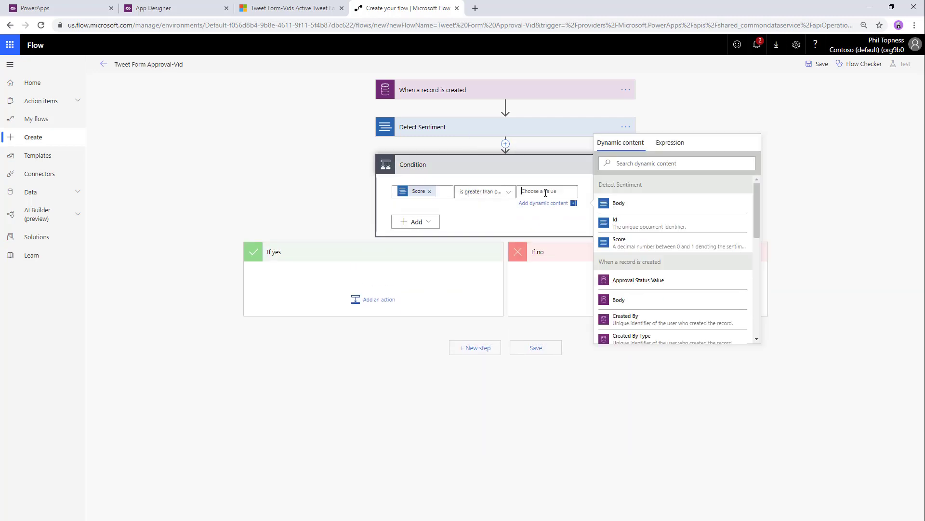
type("0.4")
left_click(469, 274)
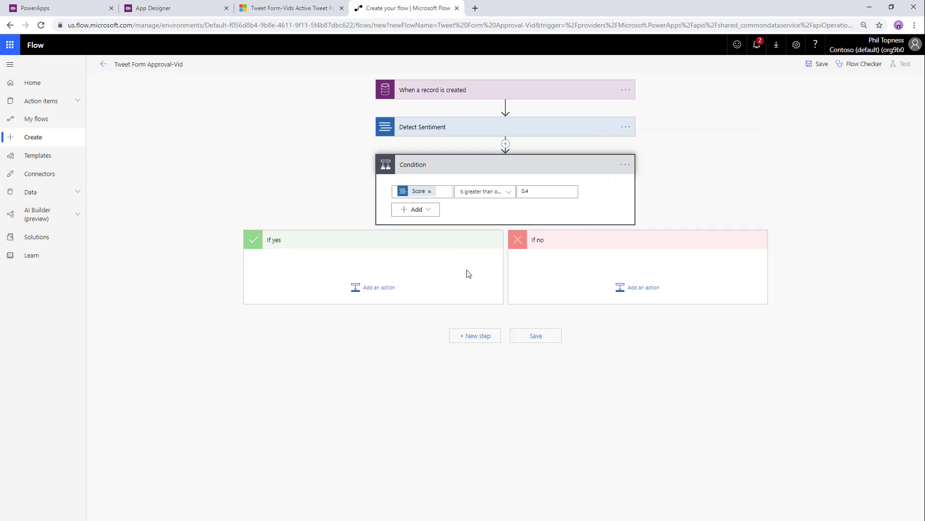
- Under If yes, add a Post a tweet action using the form's Tweet Text
left_click(385, 289)
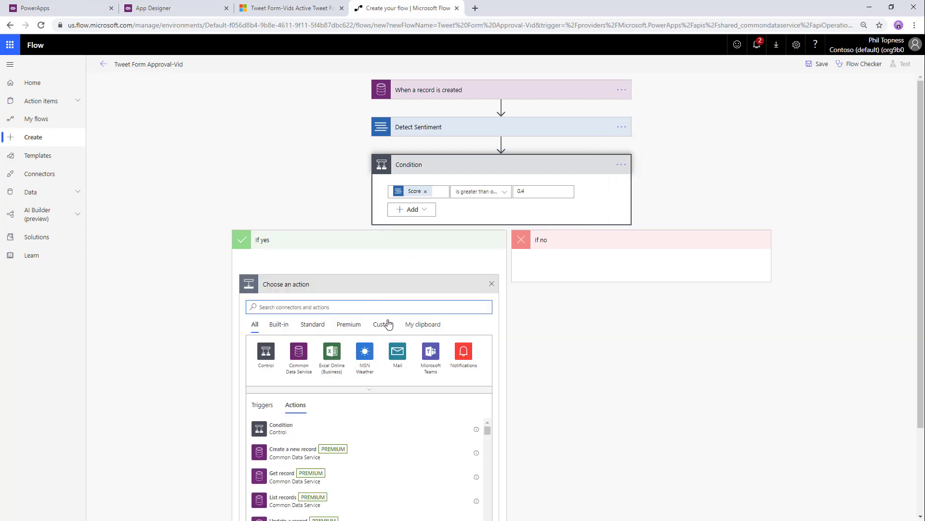
type("twitt")
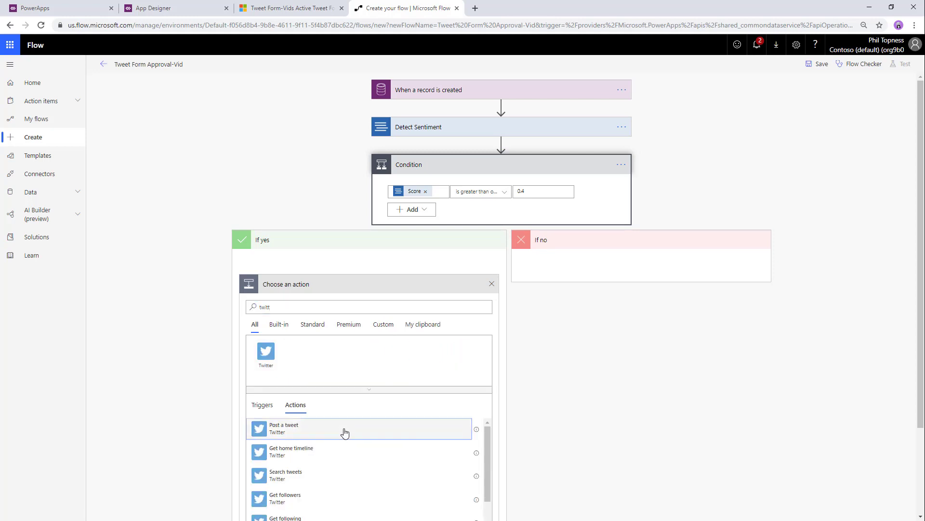
left_click(344, 432)
left_click(331, 302)
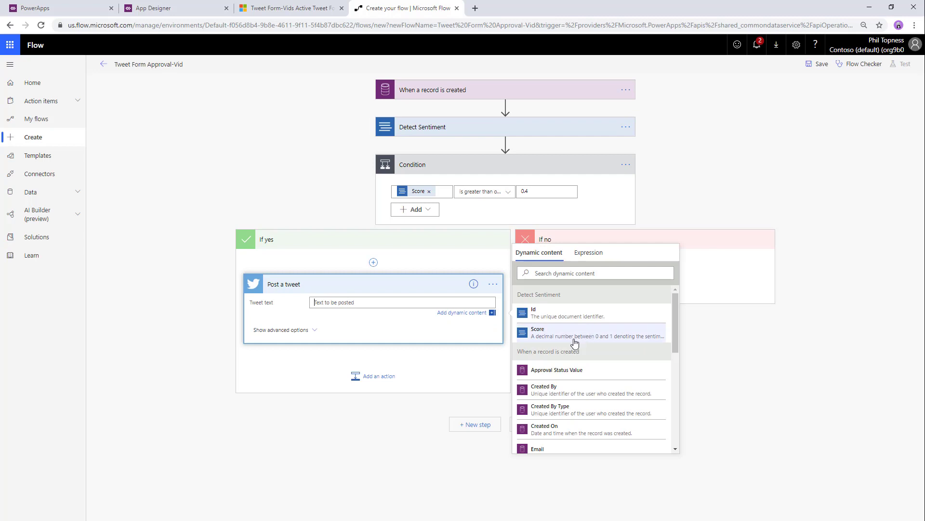
scroll(564, 390, "down", 5)
scroll(561, 392, "down", 2)
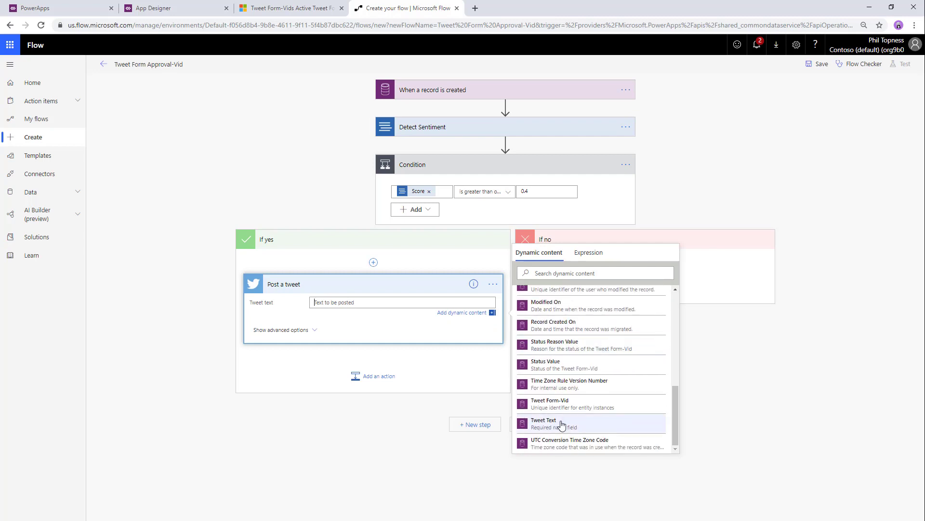
left_click(562, 423)
left_click(372, 377)
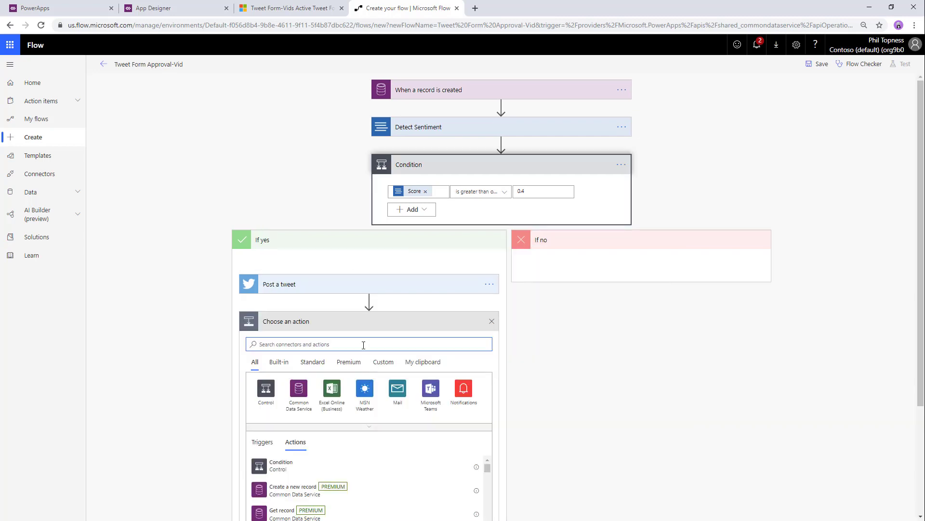
- Add an Update a record action on Tweet Form-Vids, identified by the Tweet Form-Vid id
left_click(306, 384)
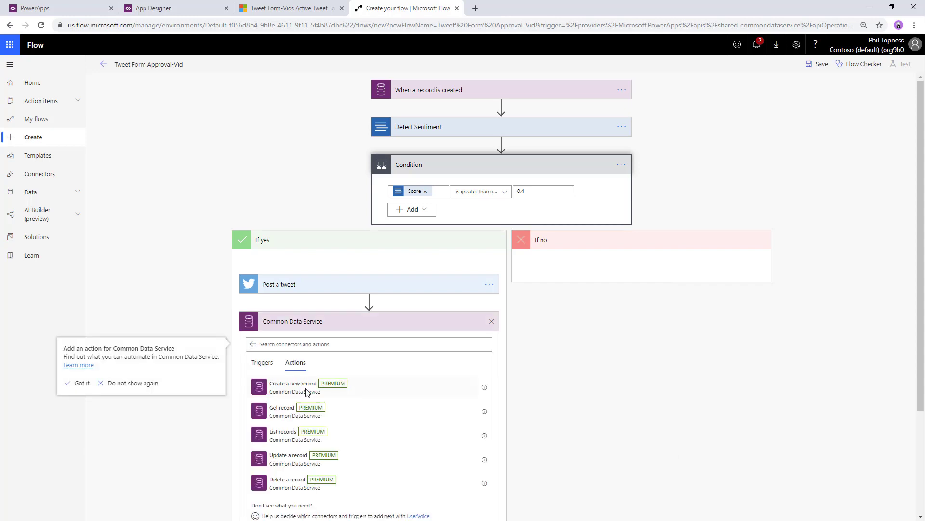
left_click(306, 460)
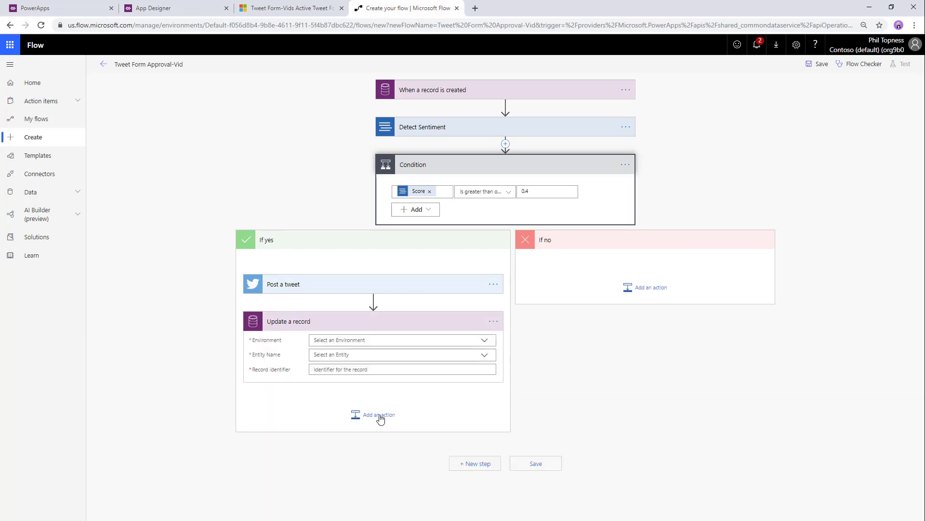
left_click(378, 343)
left_click(350, 352)
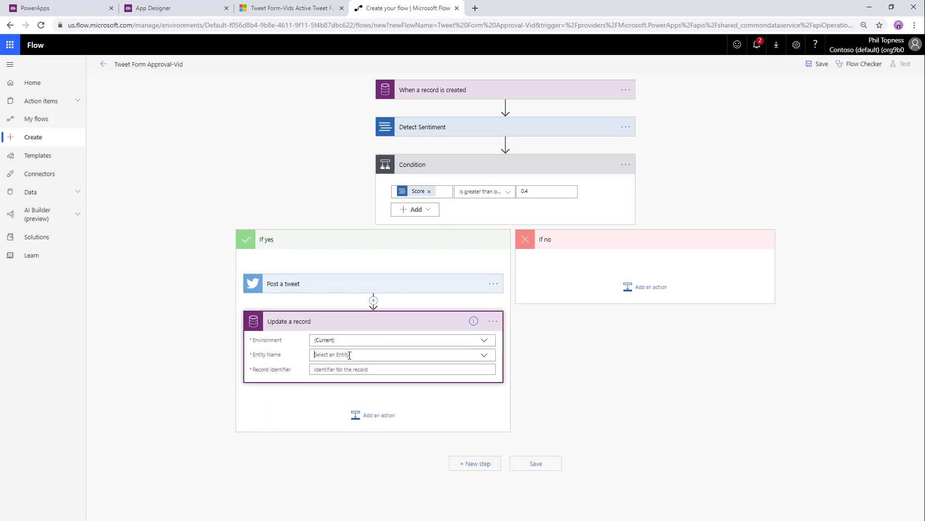
type("tweet")
left_click(333, 367)
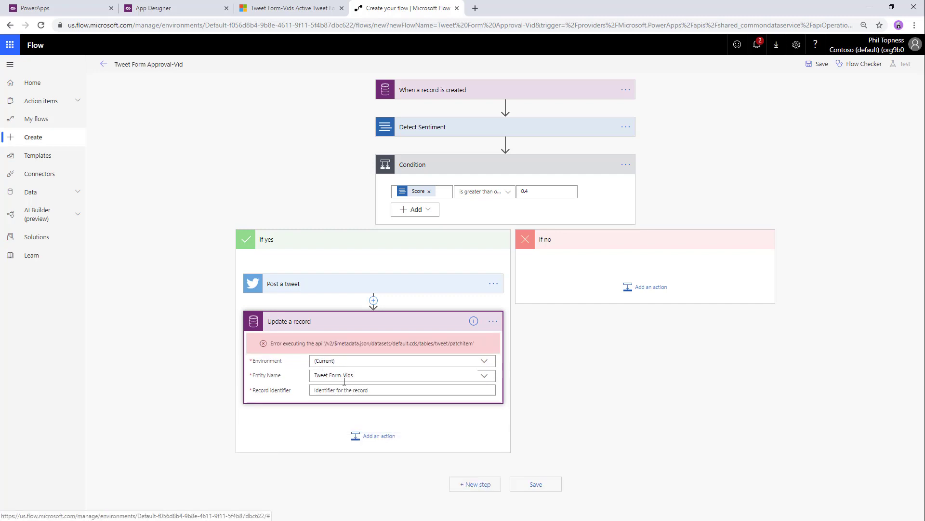
left_click(365, 374)
left_click(357, 375)
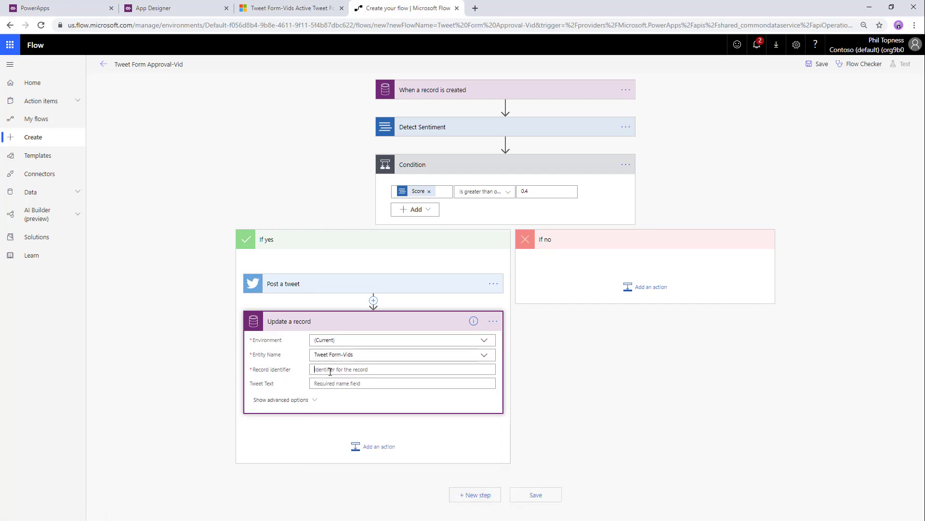
scroll(568, 425, "down", 10)
left_click(558, 471)
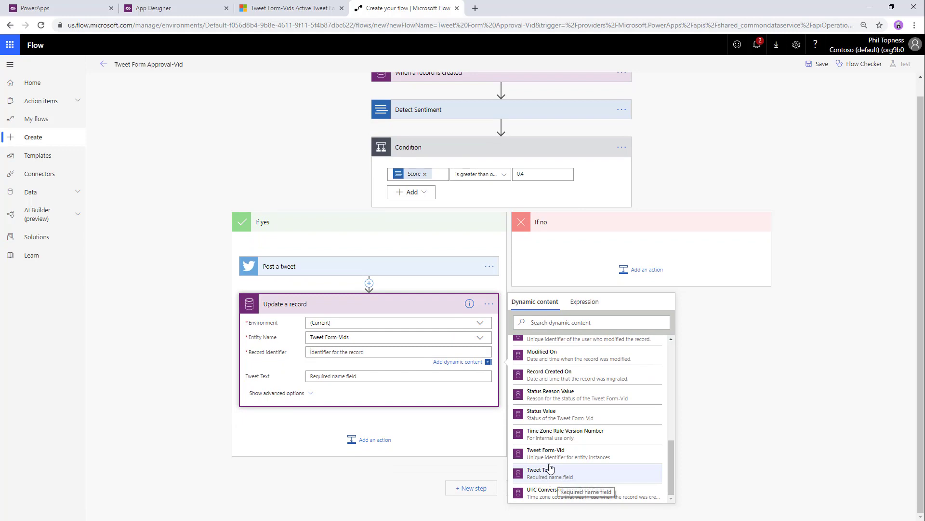
- Set the update's approval status to Tweeted
left_click(295, 395)
scroll(458, 416, "down", 1)
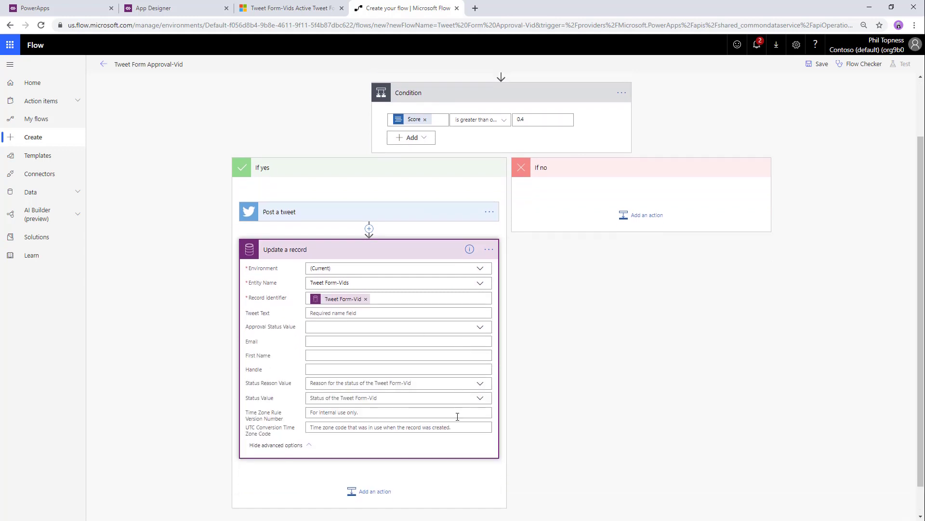
left_click(480, 326)
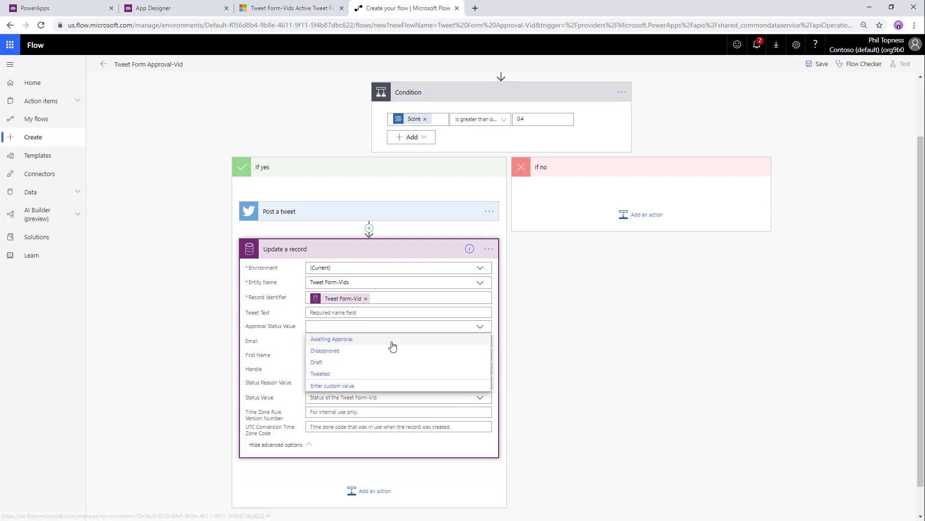
left_click(321, 374)
- Paste a copy of Update a record into If no with approval status Awaiting Approval
left_click(645, 214)
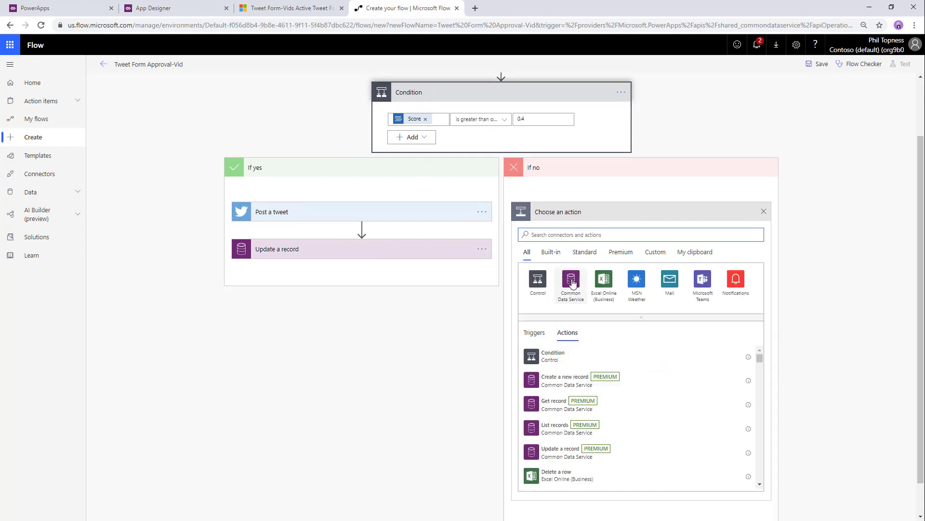
left_click(482, 248)
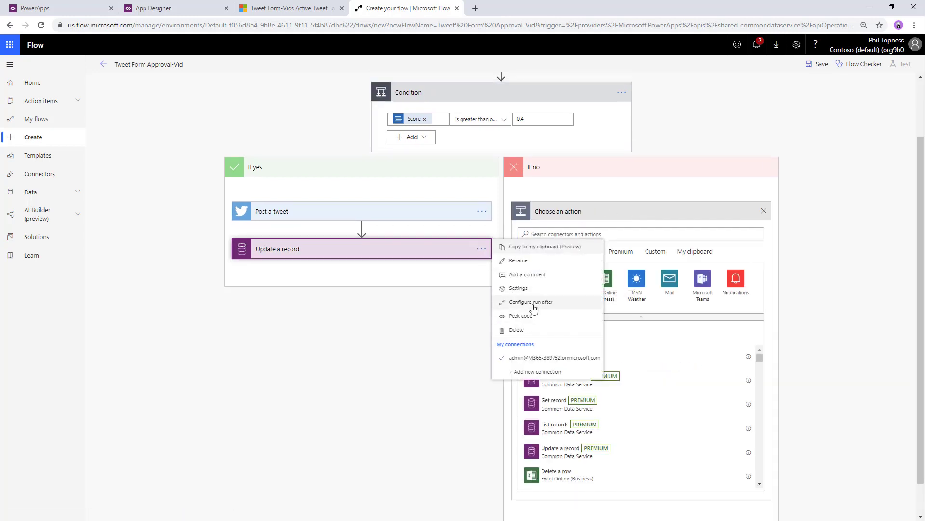
left_click(540, 246)
left_click(695, 251)
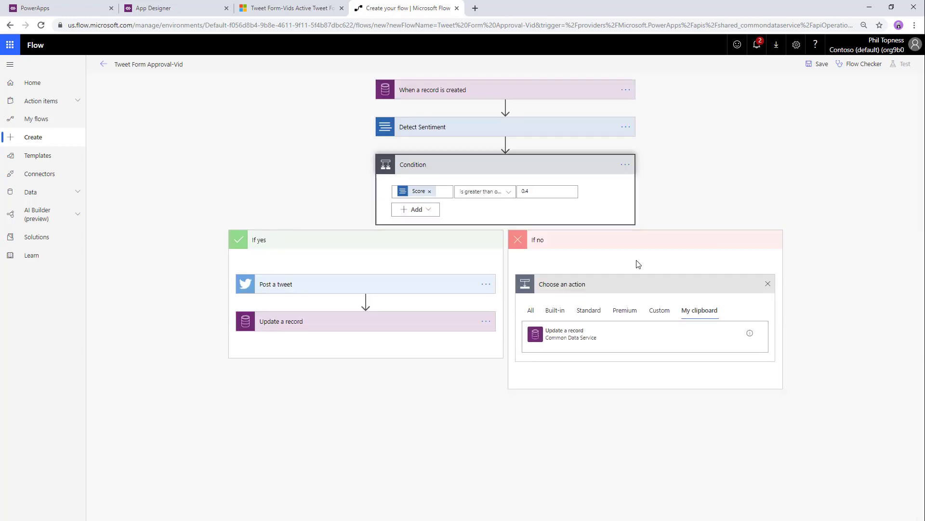
left_click(572, 341)
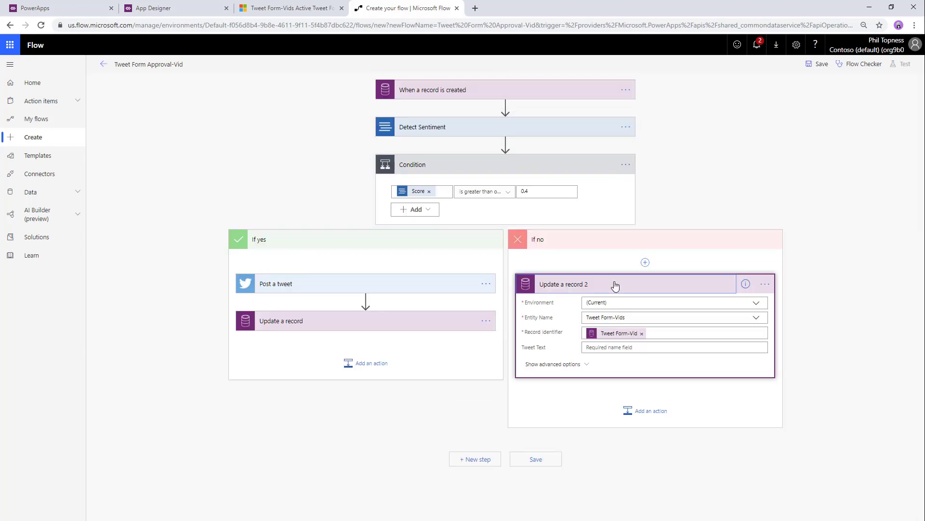
left_click(559, 365)
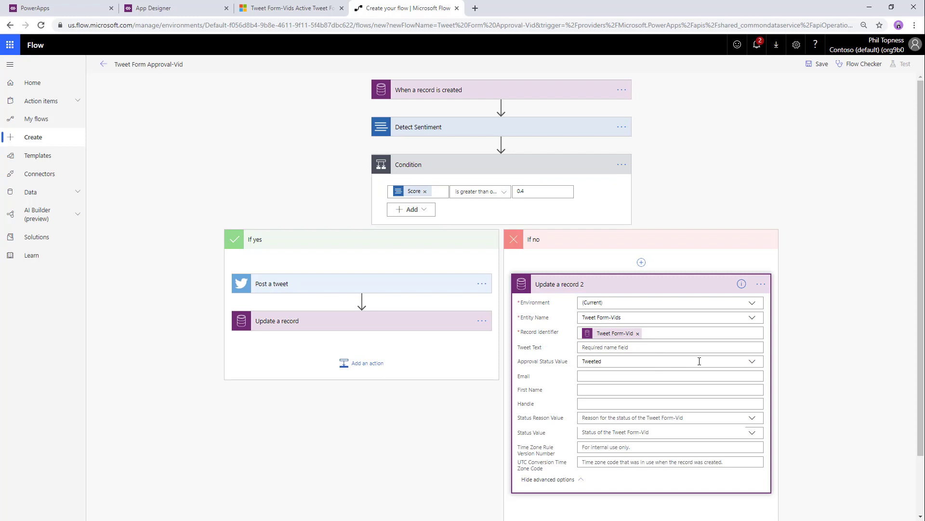
left_click(755, 366)
left_click(652, 375)
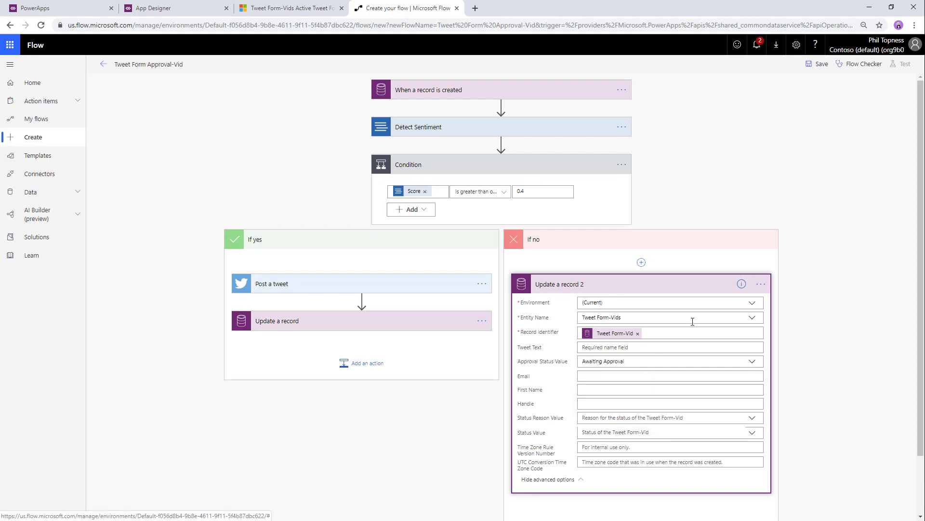
left_click(698, 288)
left_click(630, 329)
type("approval")
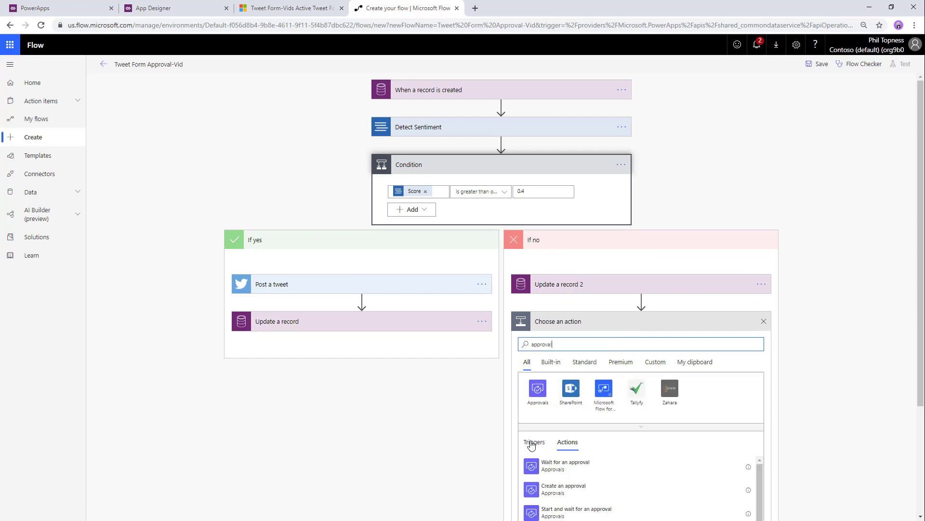
- Add a Start and wait for an approval of type Custom Responses with options Tweet it! and Sad!
left_click(567, 485)
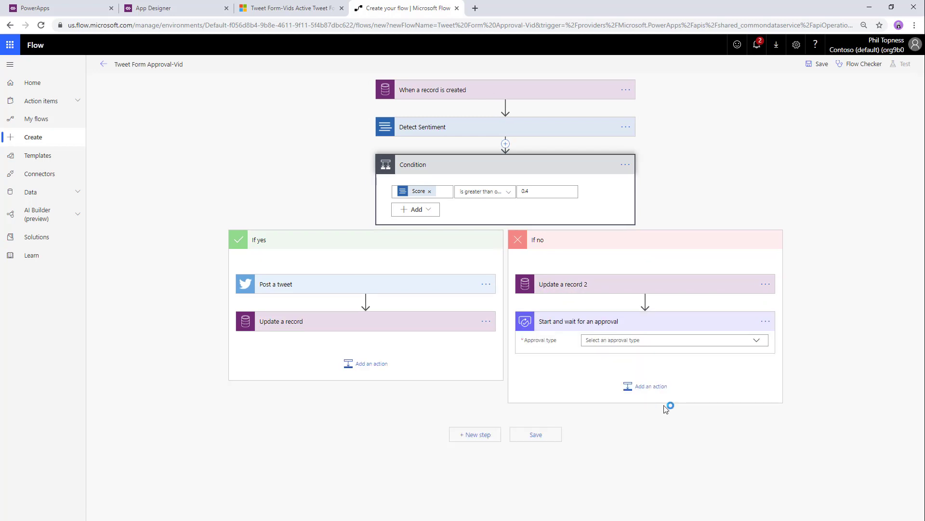
left_click(697, 342)
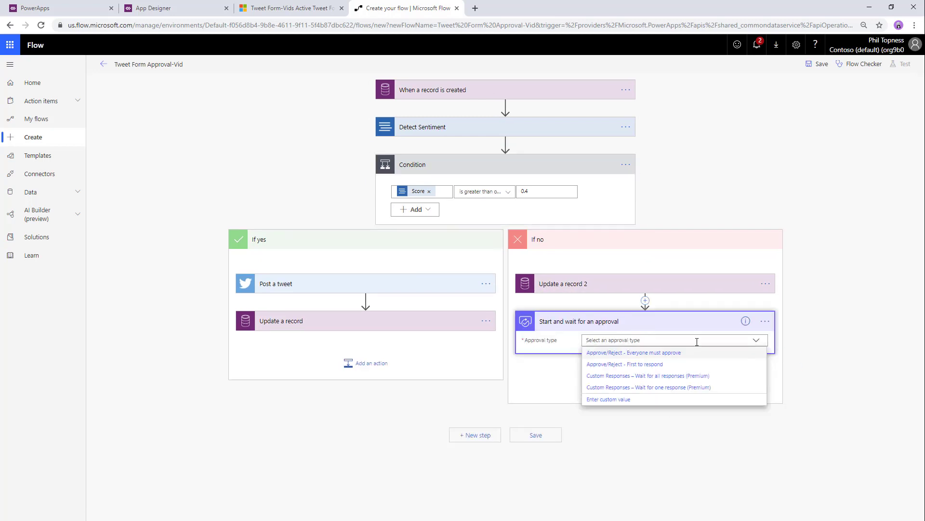
left_click(662, 388)
scroll(627, 337, "down", 1)
left_click(599, 305)
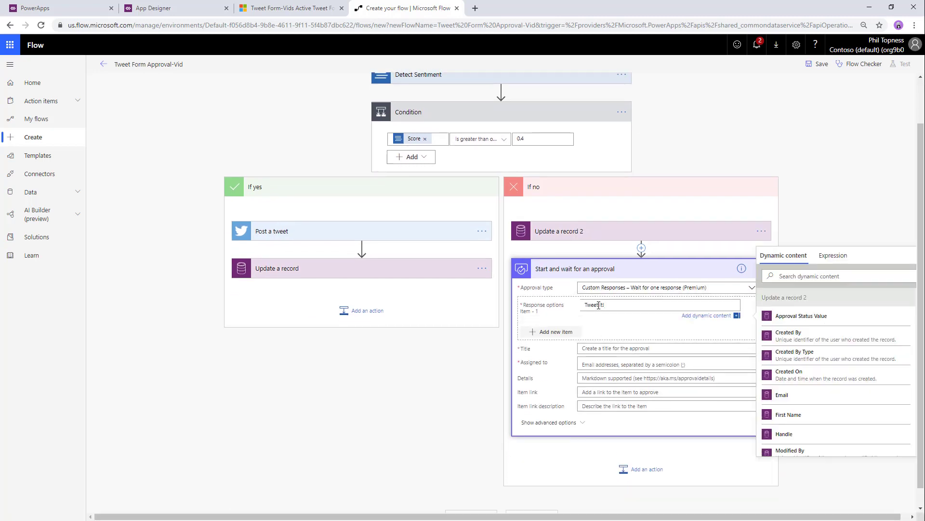
left_click(562, 331)
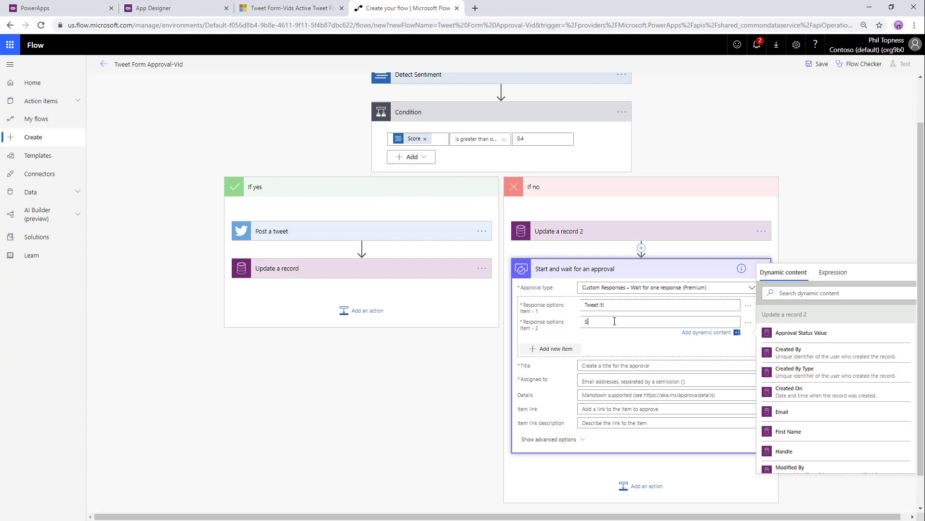
- Title the approval with the Handle and assign it to the admin user
left_click(600, 363)
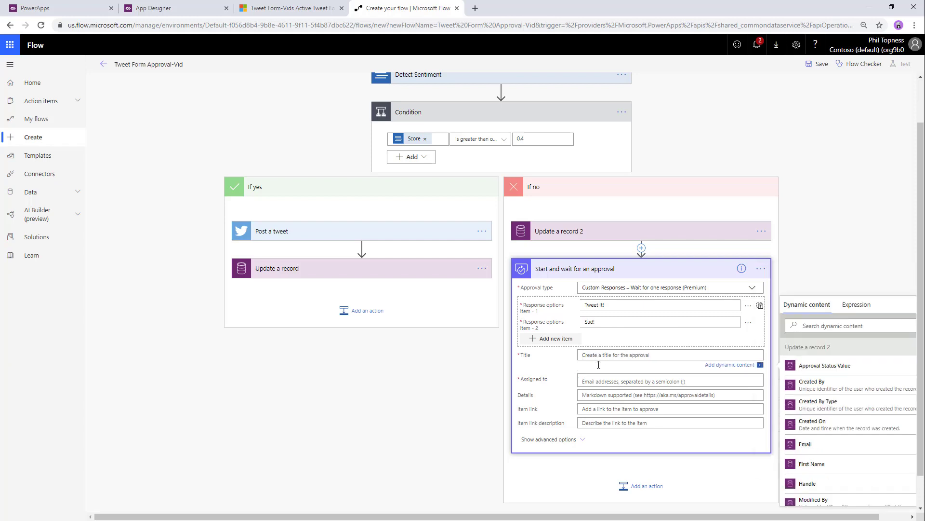
type("New Tweet For Approval From")
left_click(808, 483)
left_click(600, 384)
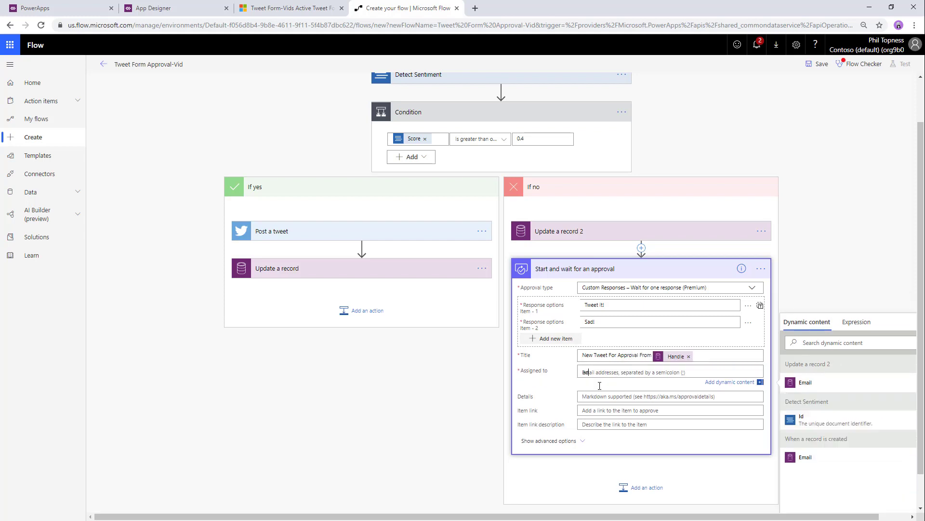
type("admin")
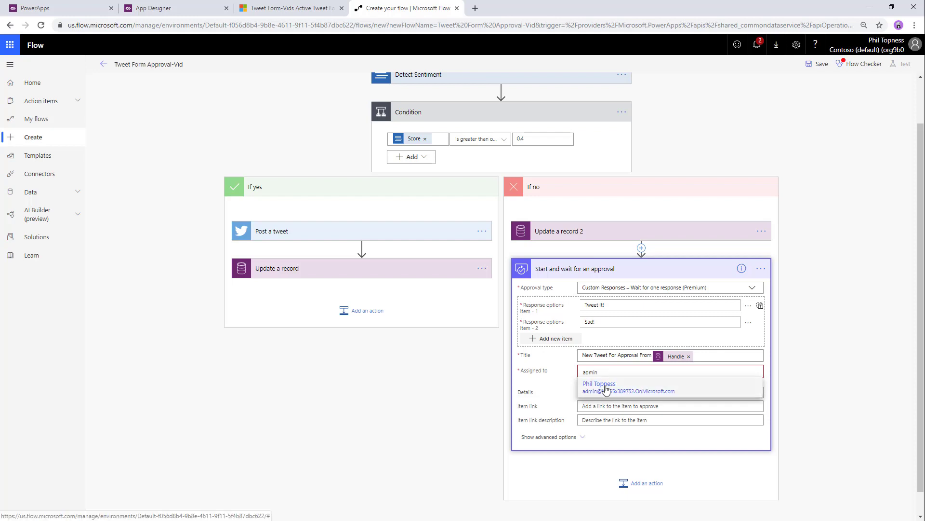
left_click(605, 383)
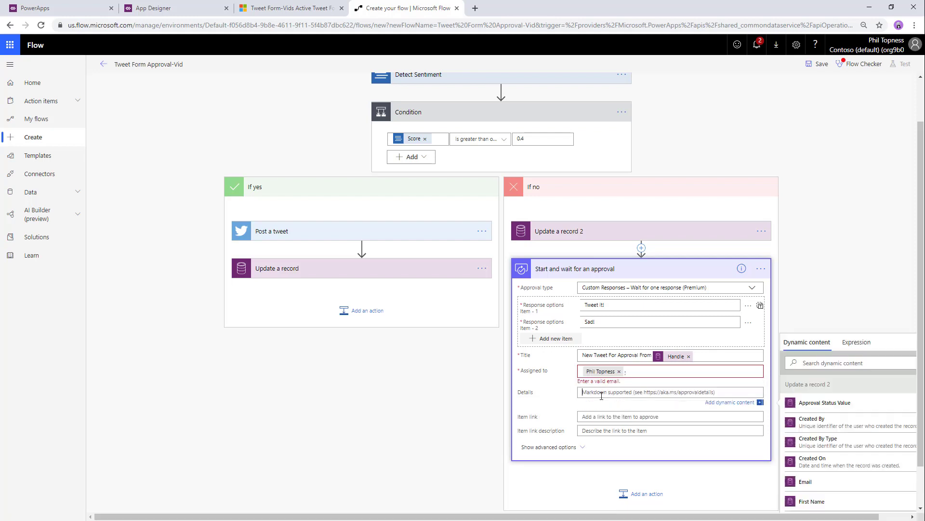
- Fill the approval details with Tweet Text, '(sentiment:' and the sentiment Score
scroll(602, 395, "down", 1)
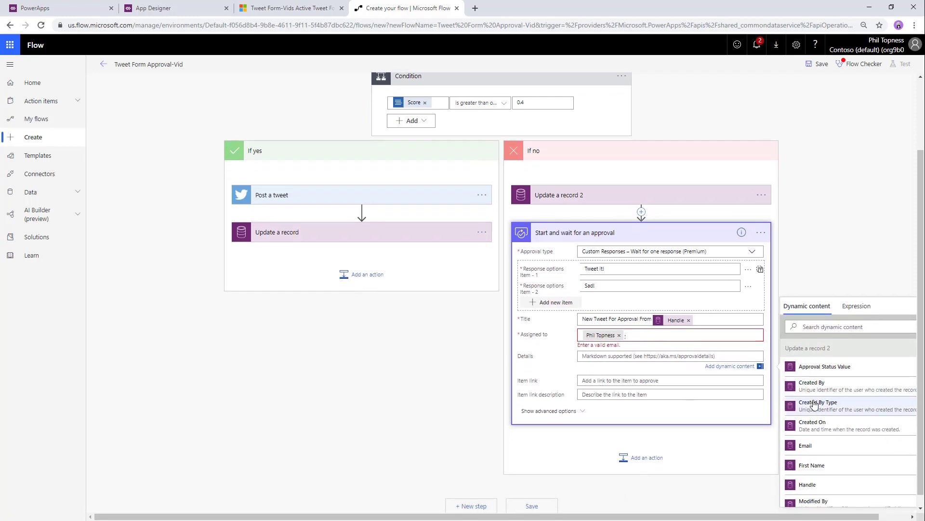
left_click(844, 327)
type("tweet")
left_click(821, 381)
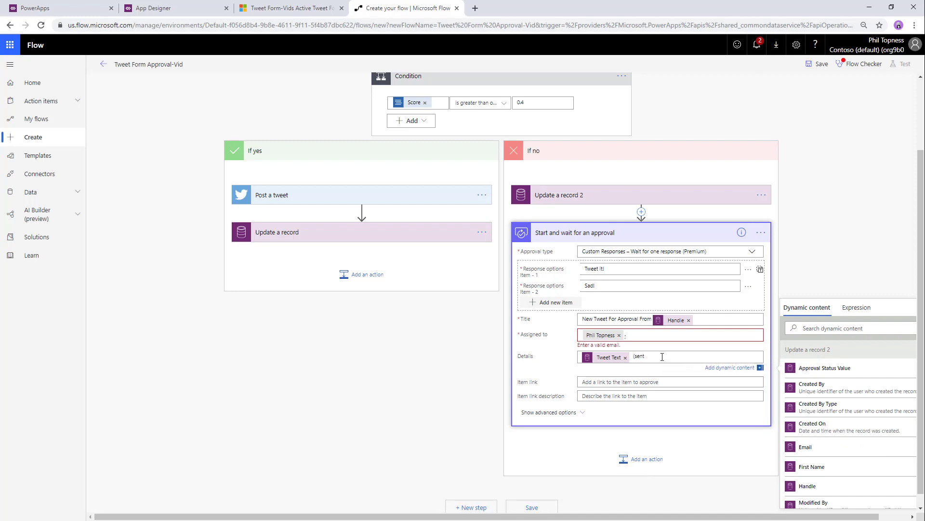
type("(sentiment:")
left_click(843, 328)
type("sc")
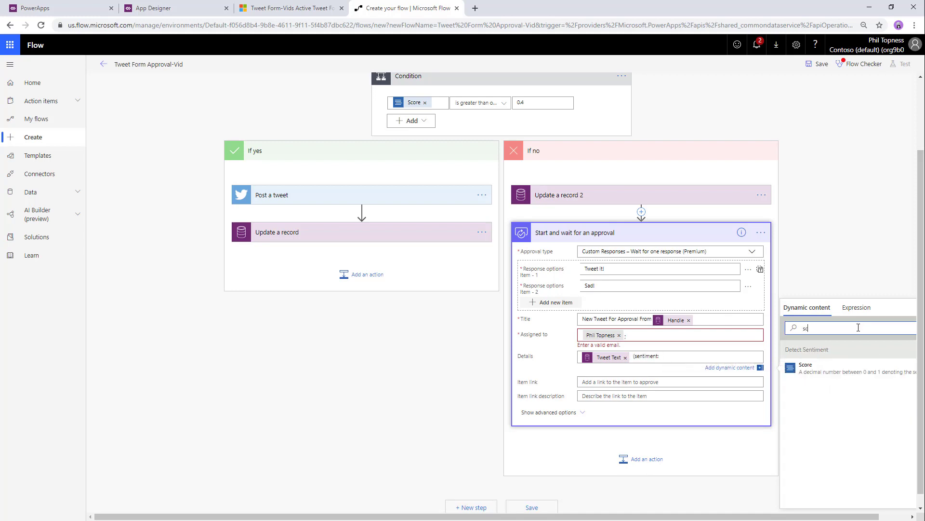
left_click(817, 371)
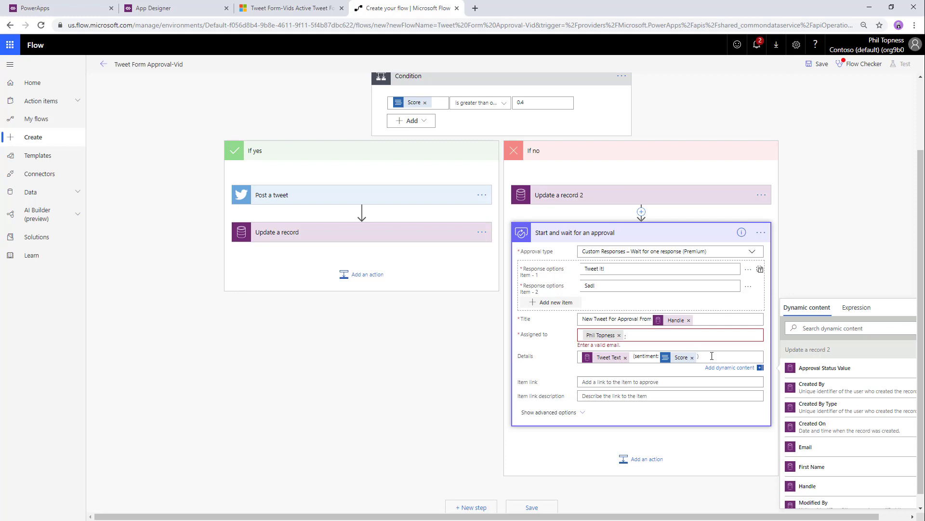
- Add Condition 2 below the approval, comparing the approval Outcome to 'Tweet it!'
left_click(644, 459)
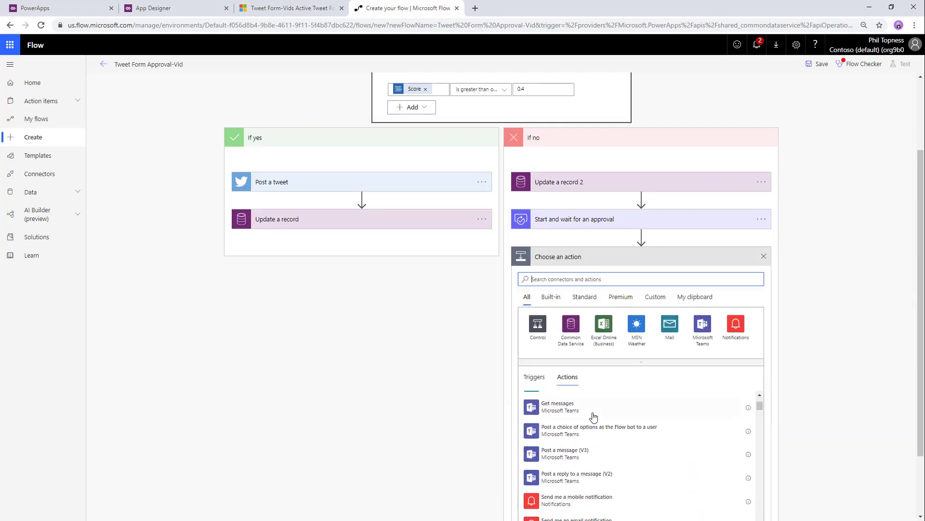
left_click(538, 325)
left_click(576, 330)
left_click(568, 288)
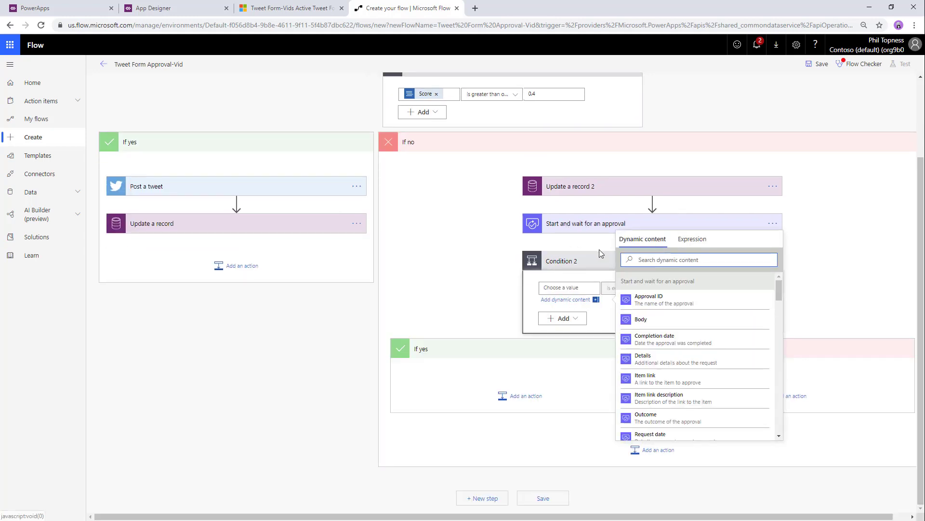
scroll(694, 356, "down", 3)
scroll(694, 356, "up", 2)
left_click(646, 381)
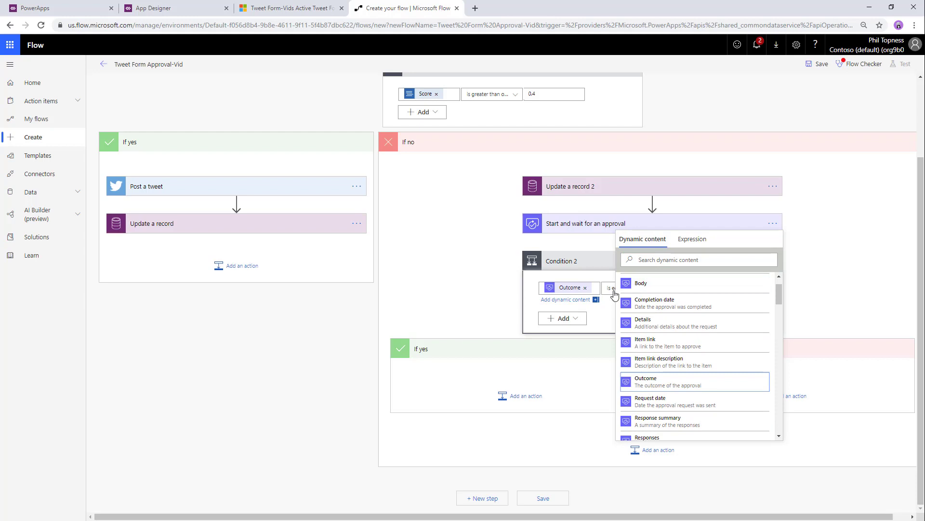
left_click(691, 300)
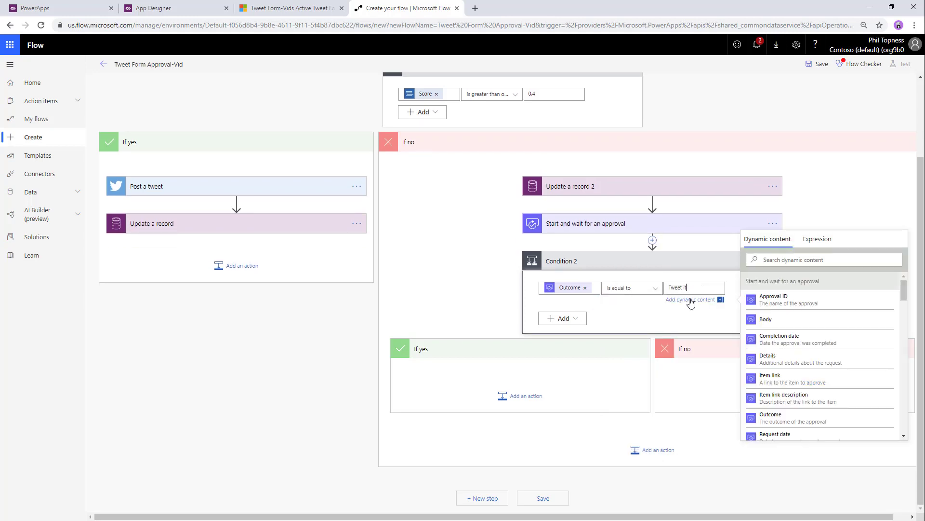
left_click(469, 364)
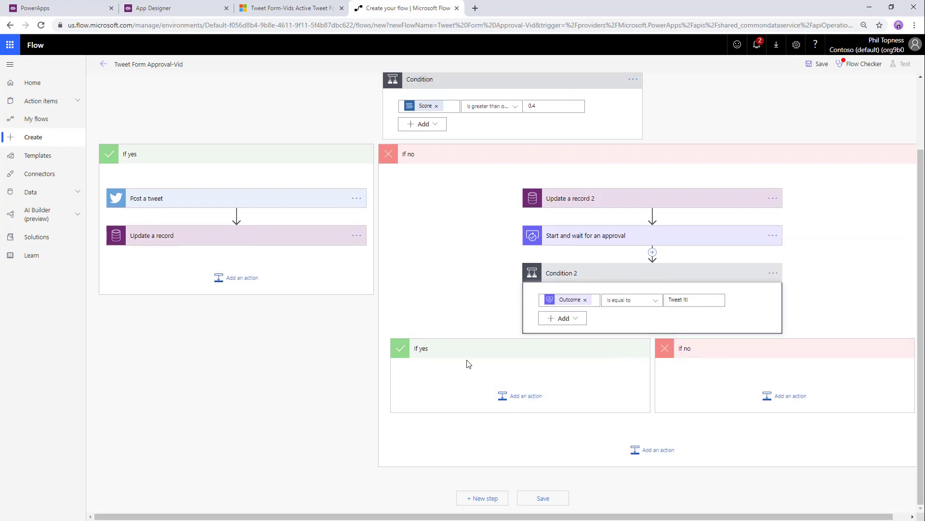
- Copy the Post a tweet step and paste it into Condition 2's If yes branch
left_click(357, 200)
left_click(356, 199)
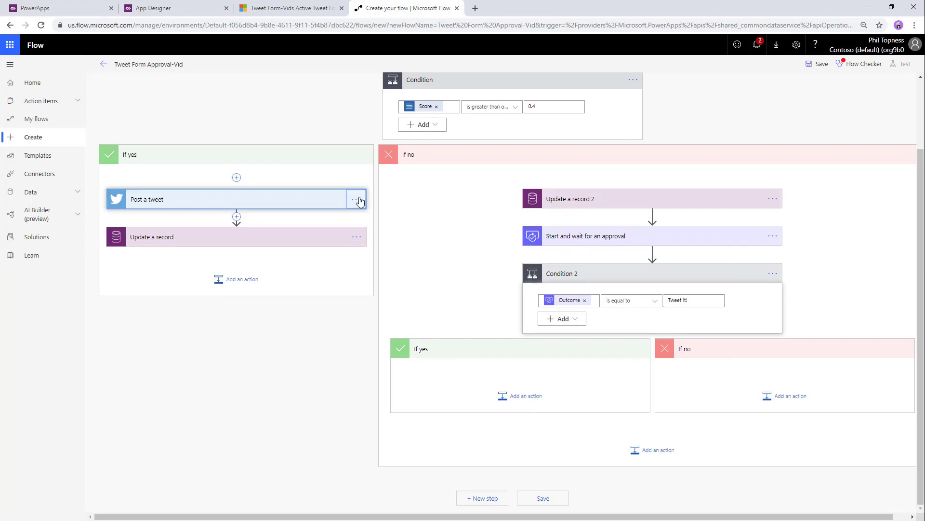
left_click(539, 403)
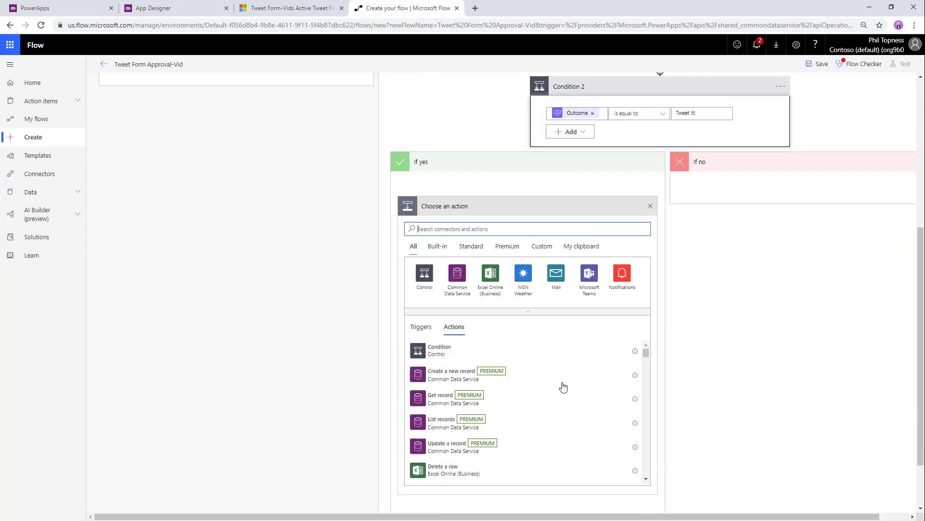
left_click(584, 231)
left_click(456, 374)
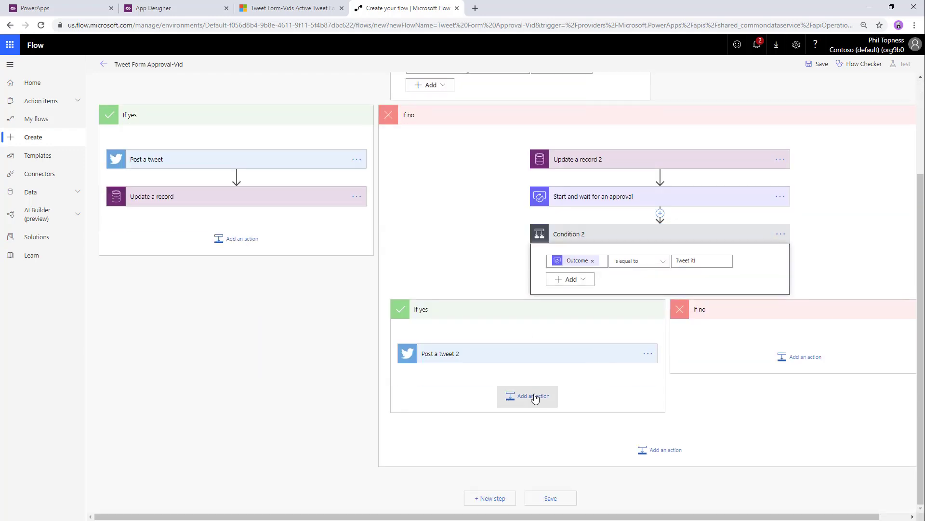
- Paste the copied Update a record step below Post a tweet 2 as Update a record 3
left_click(533, 396)
left_click(589, 432)
scroll(460, 398, "down", 2)
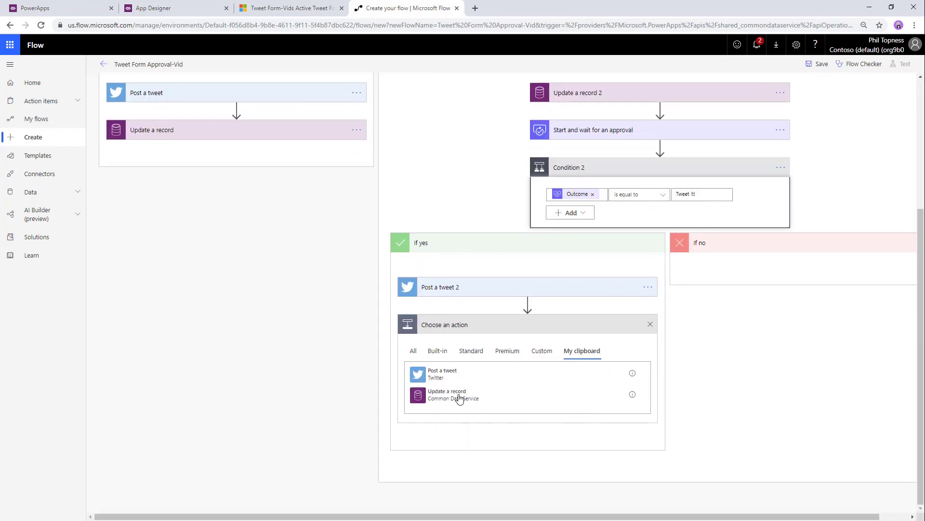
left_click(460, 401)
scroll(477, 359, "down", 1)
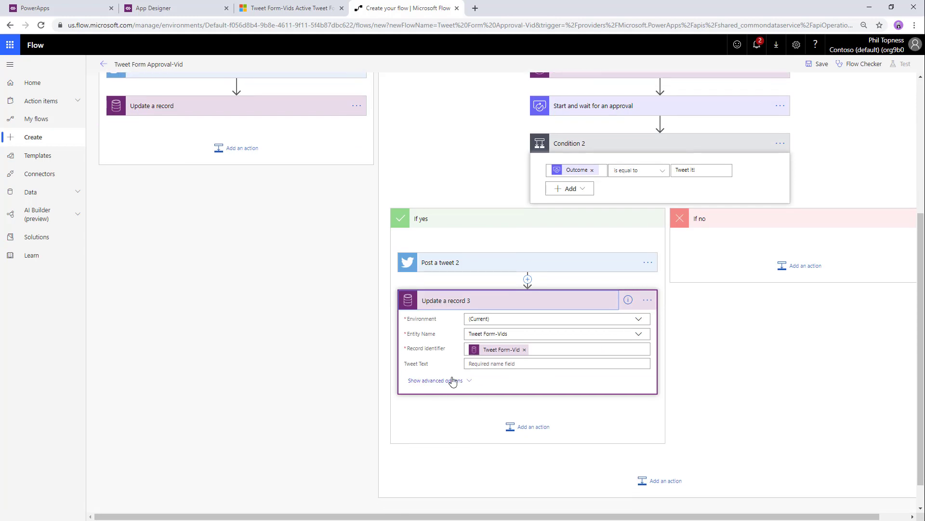
left_click(432, 382)
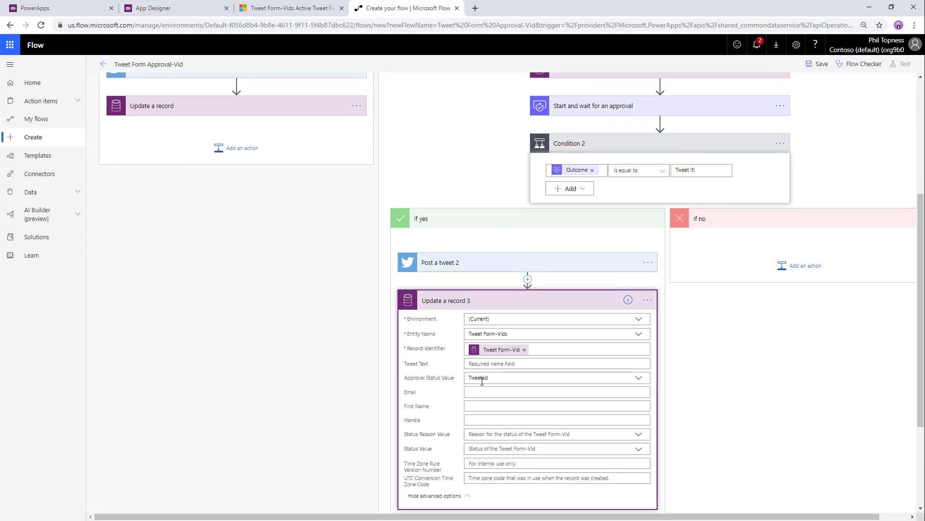
- Paste Update a record into If no as Update a record 4 with approval status Disapproved
left_click(801, 268)
left_click(862, 303)
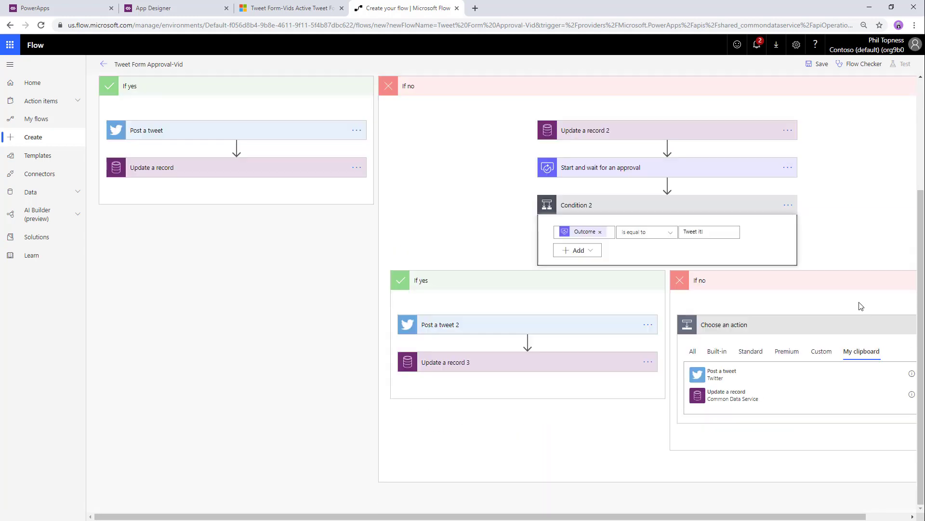
left_click(727, 405)
left_click(785, 314)
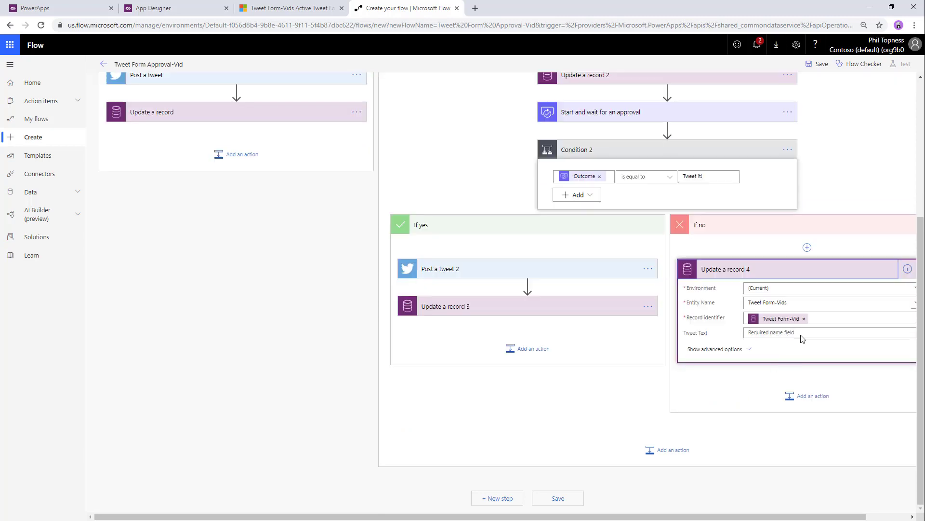
left_click(715, 349)
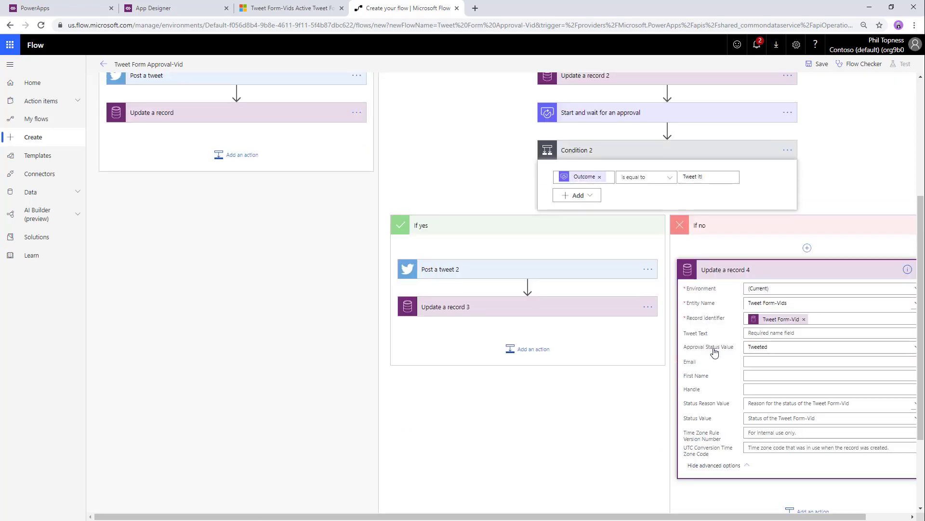
left_click(796, 346)
left_click(774, 372)
scroll(738, 366, "up", 5)
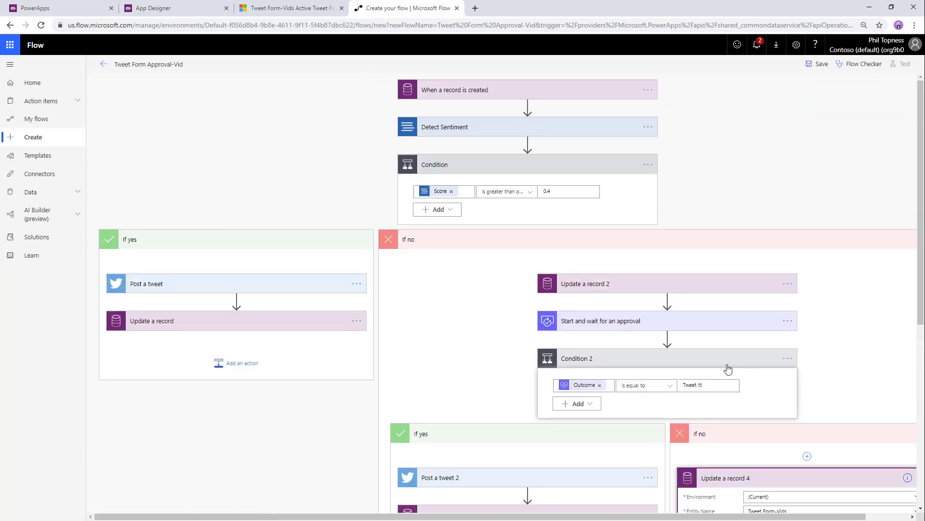
scroll(728, 369, "down", 7)
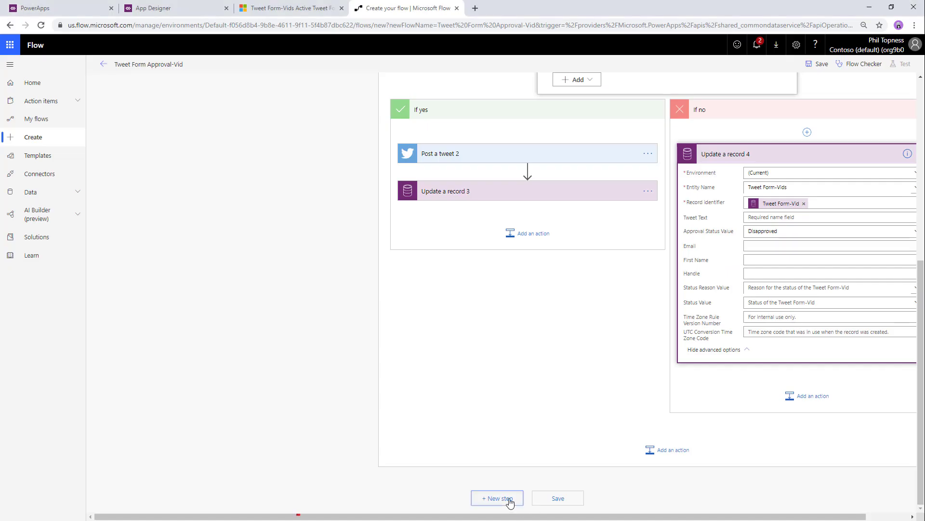
- Back in the flow designer, start a new step after the top-level Condition
left_click(506, 501)
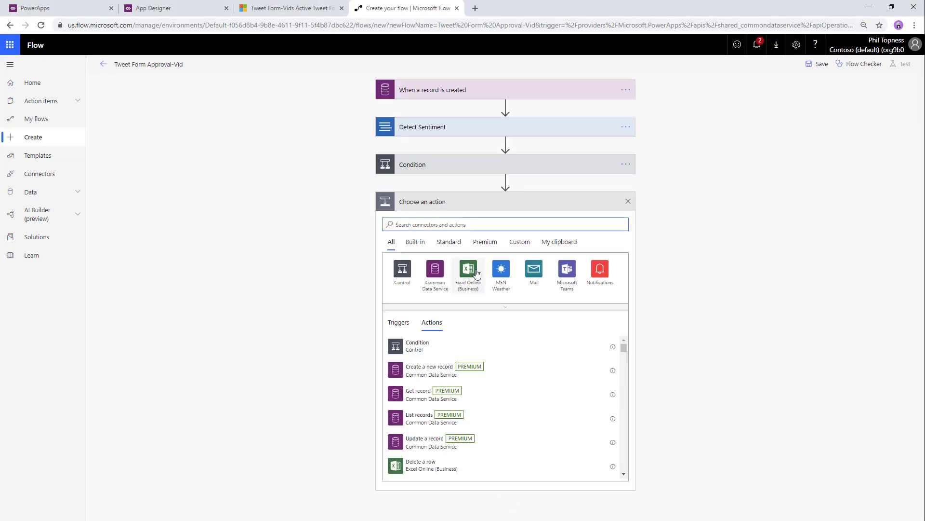
- Add the SQL Server Insert row (V2) action, found by searching 'sql'
type("sql")
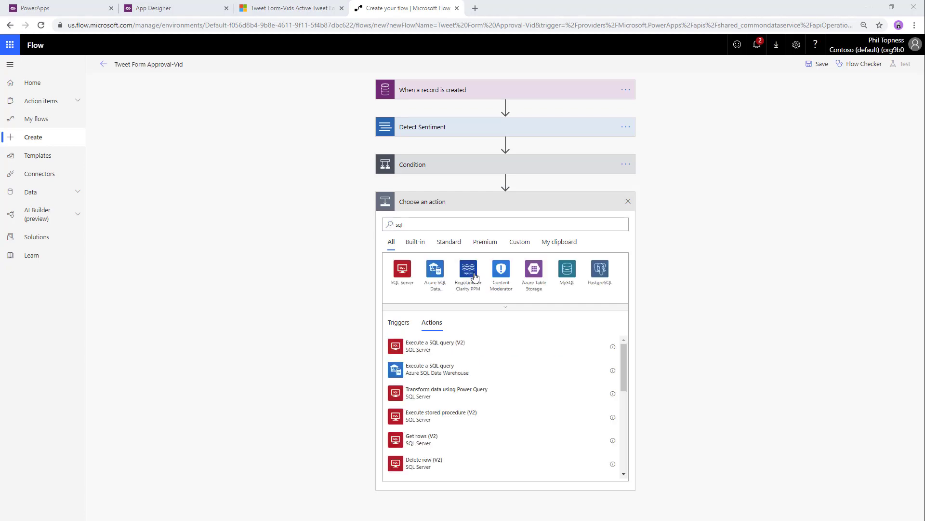
left_click_drag(924, 123, 518, 1)
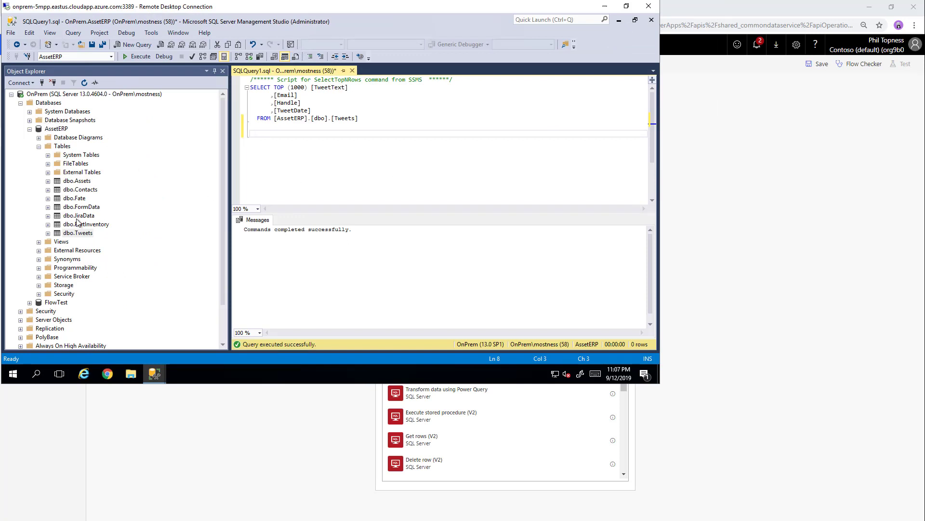
left_click(605, 6)
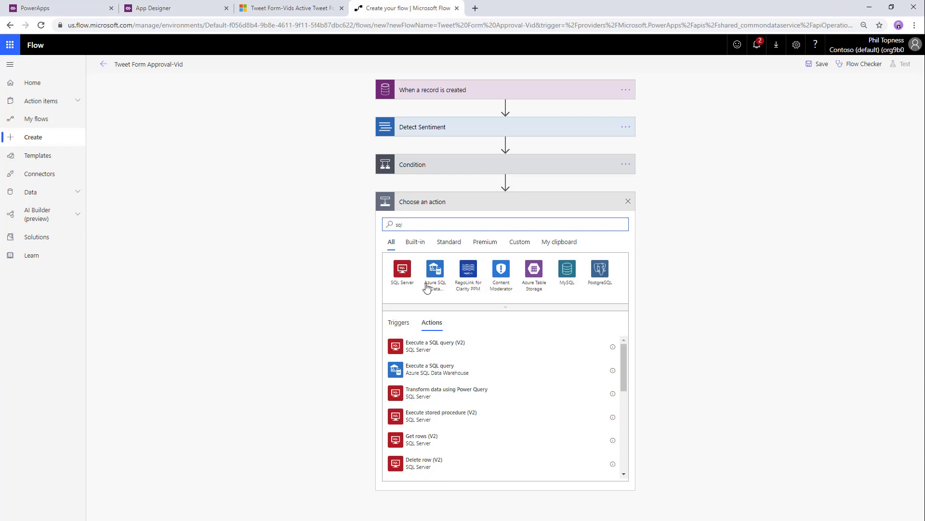
left_click(402, 269)
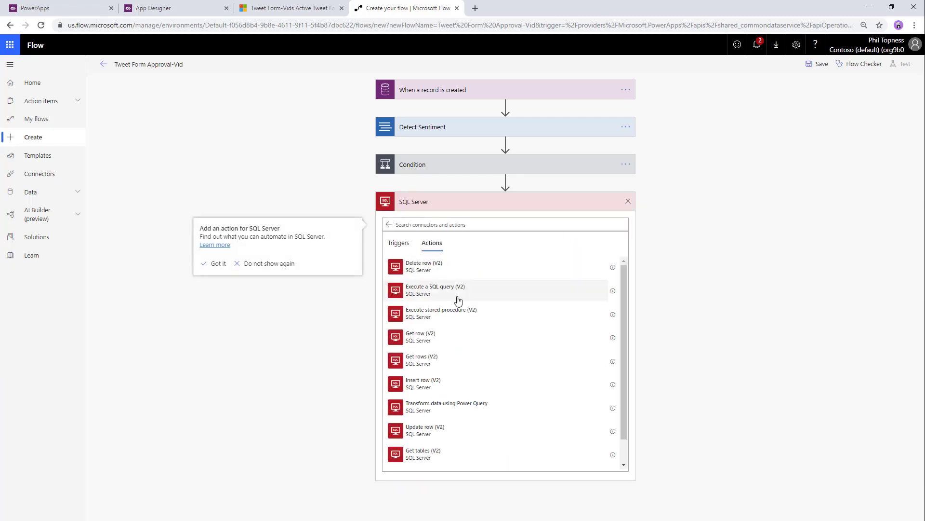
scroll(427, 398, "down", 1)
left_click(431, 373)
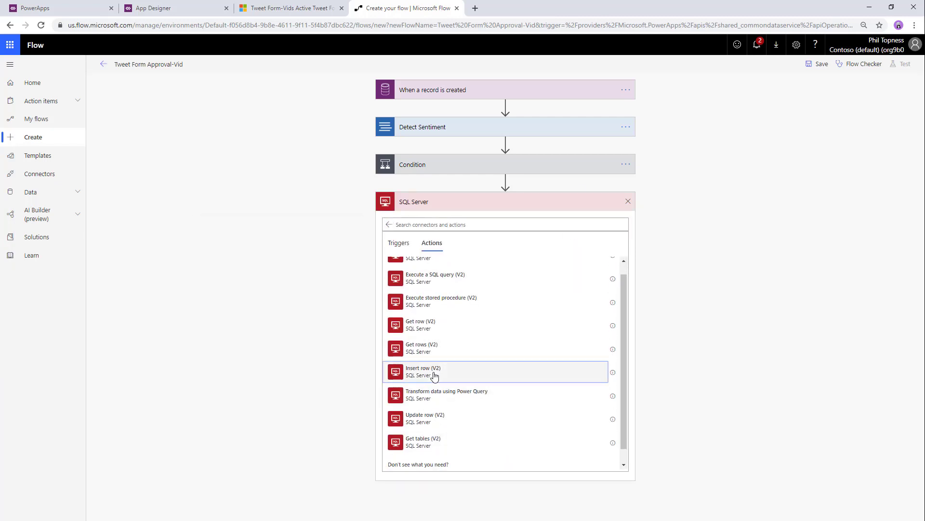
- Sign in to the on-premises data gateway with the account password, then return to the flow
key("alt+Tab")
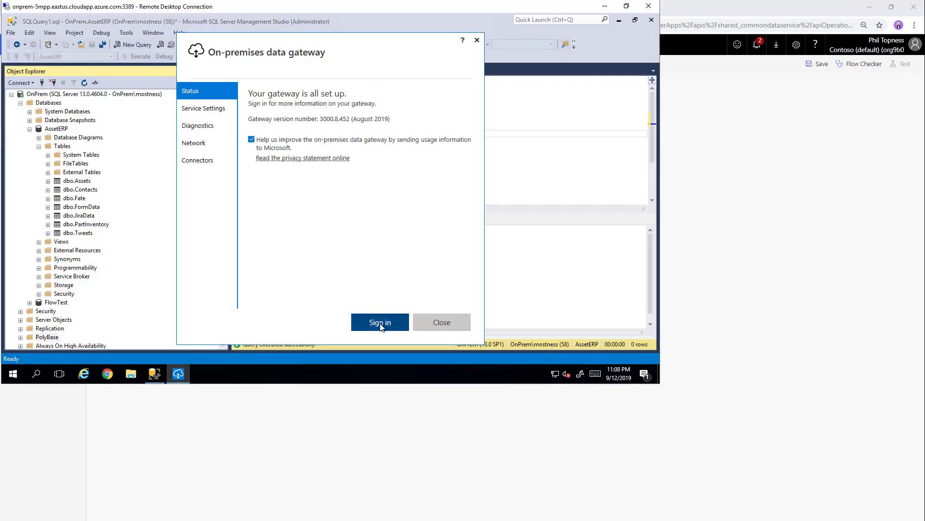
left_click(378, 320)
left_click(308, 124)
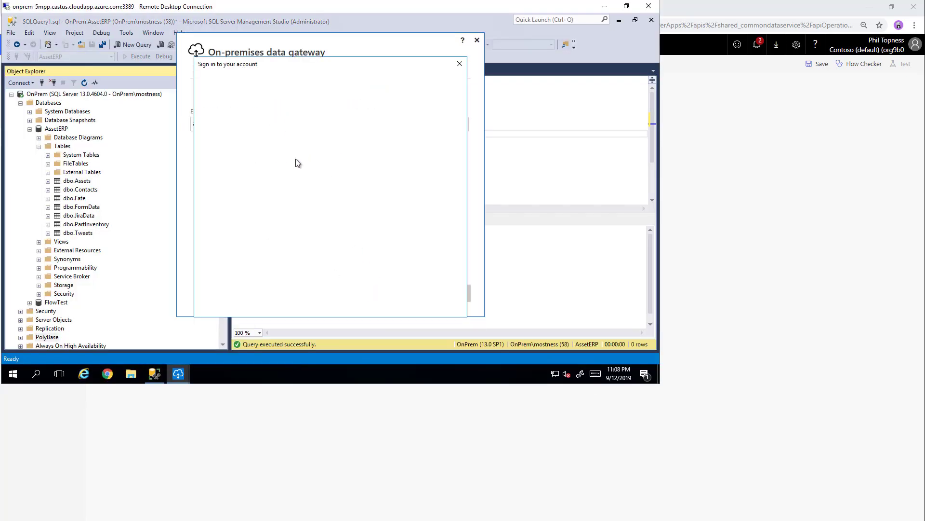
left_click(305, 185)
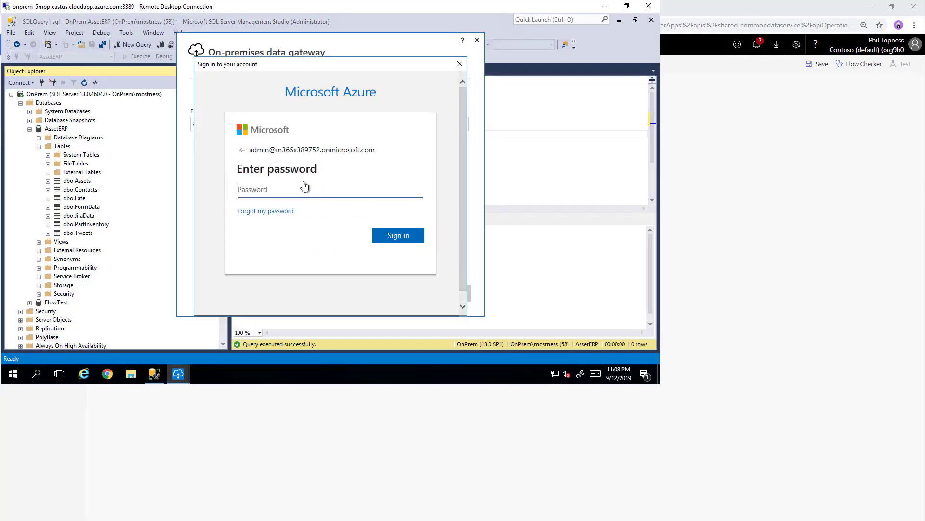
type("**********")
key("Return")
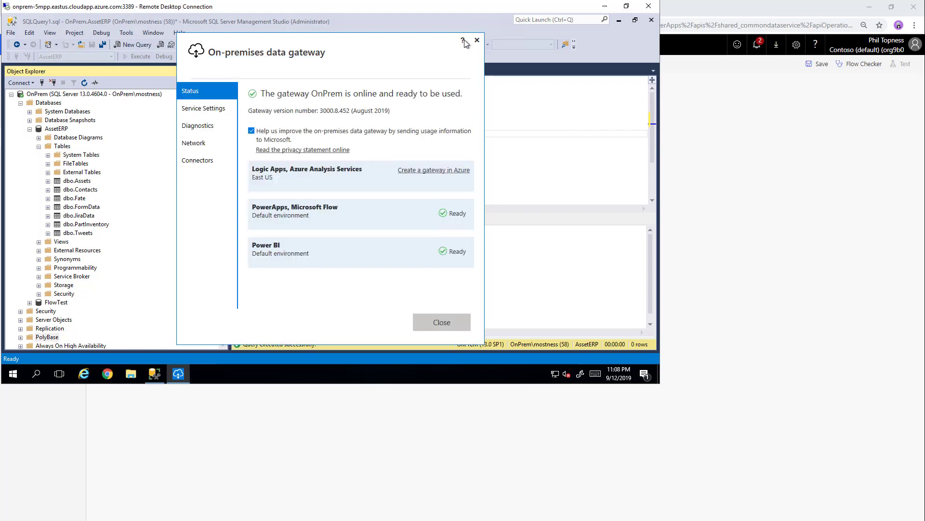
left_click(477, 40)
left_click(740, 200)
- Add a new SQL Server connection for Insert row using Windows Authentication
left_click(631, 200)
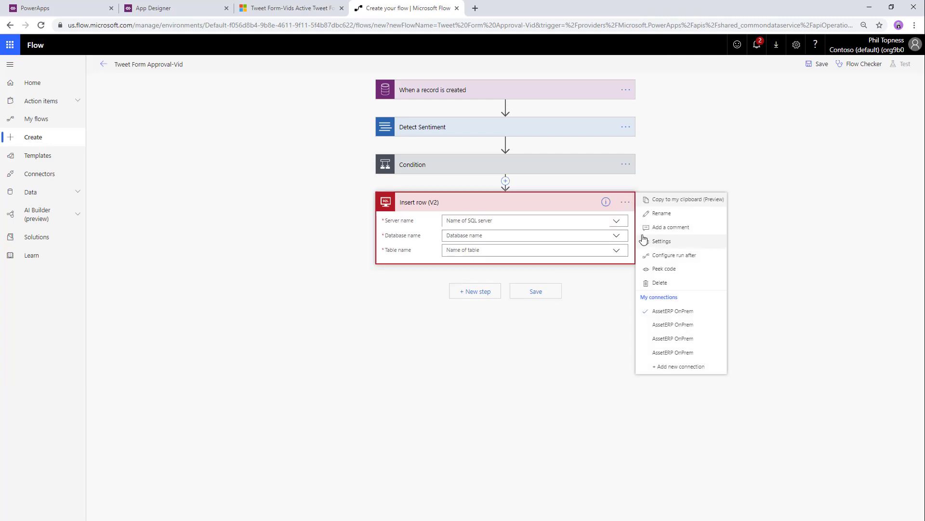
left_click(666, 365)
left_click(498, 236)
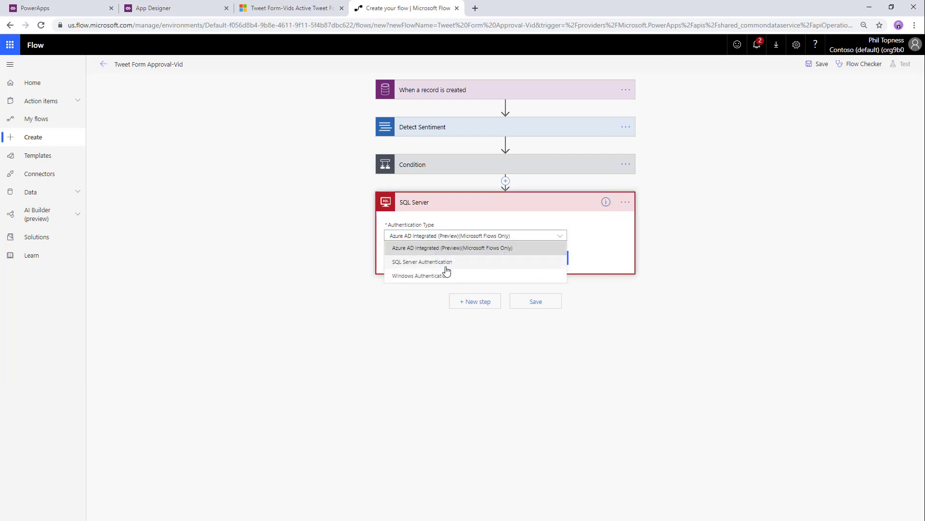
left_click(436, 270)
- Enter server OnPrem, database AssetERP, the account credentials and gateway OnPrem, then create the connection
left_click(447, 267)
type("On")
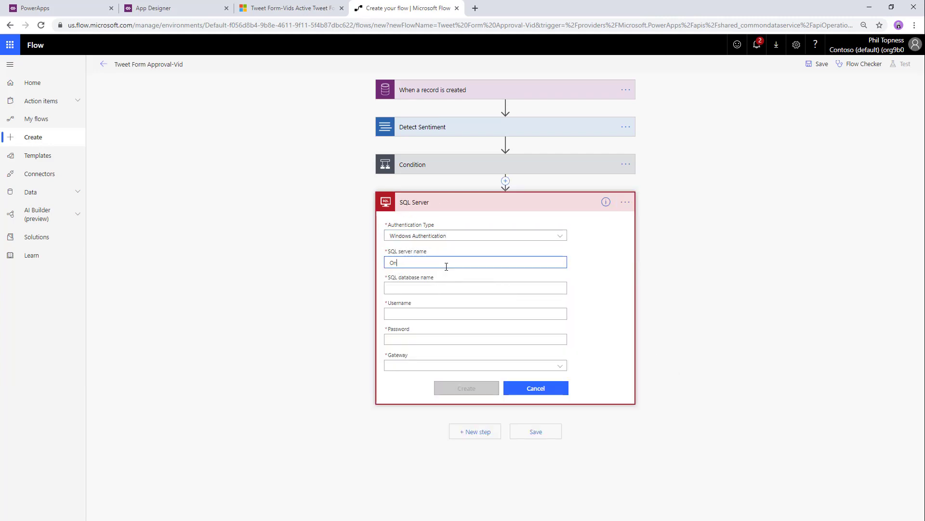
type("Prem")
key("Tab")
type("Asset")
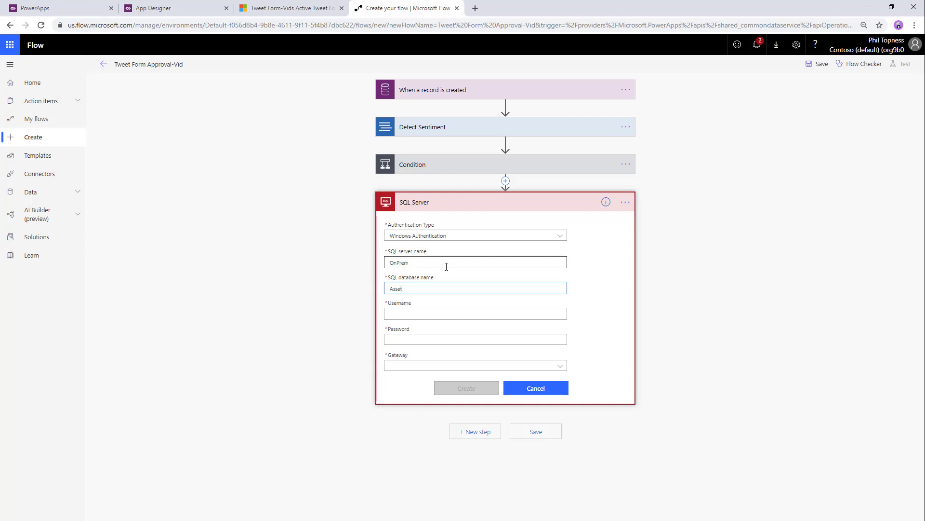
type("ERP")
key("Tab")
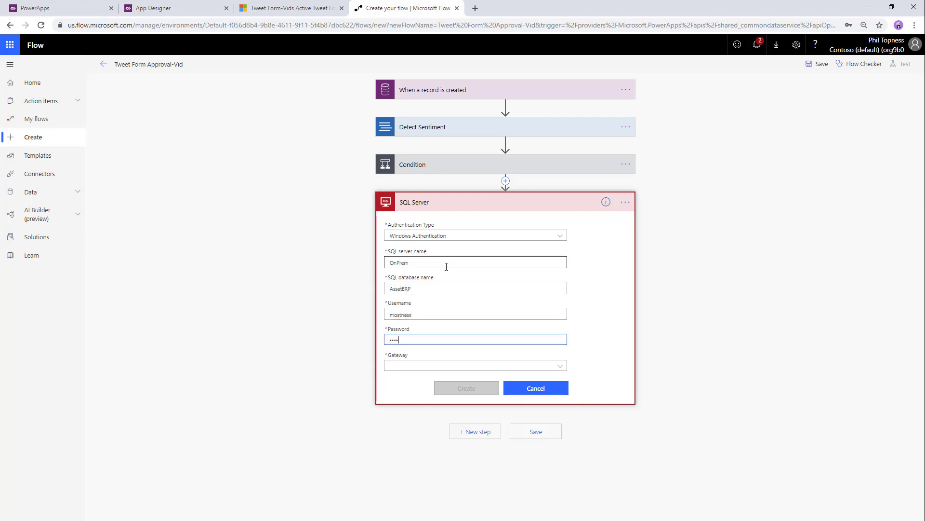
type("****")
left_click(424, 366)
left_click(424, 376)
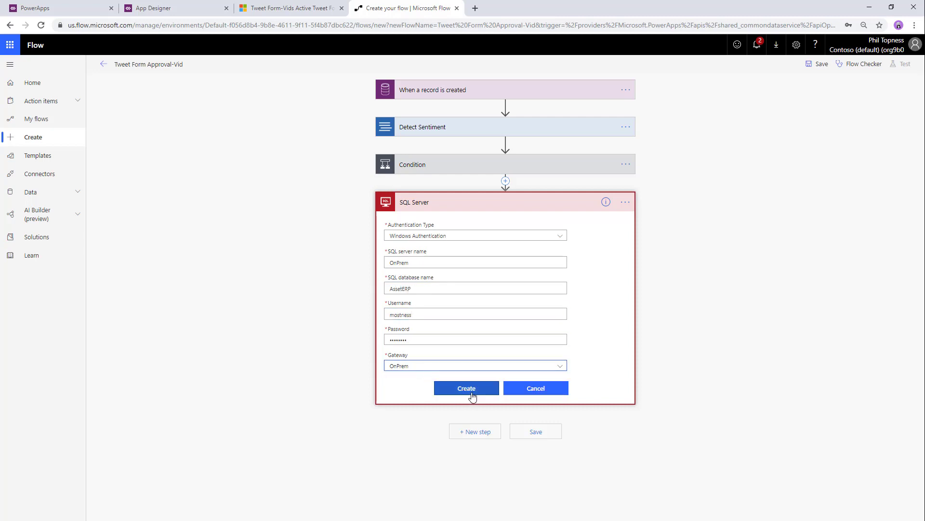
left_click(473, 395)
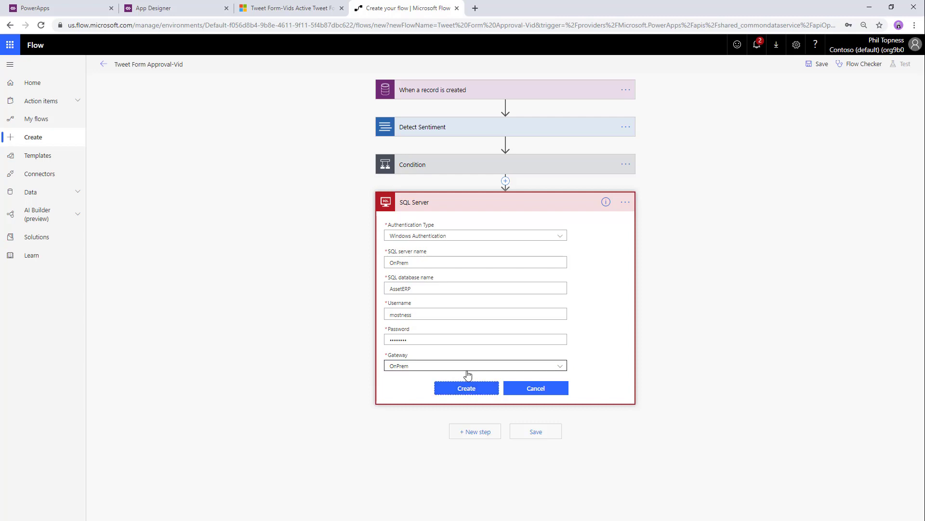
left_click(466, 220)
- Point Insert row (V2) at server OnPrem, database AssetERP, table Tweets
left_click(453, 240)
left_click(450, 236)
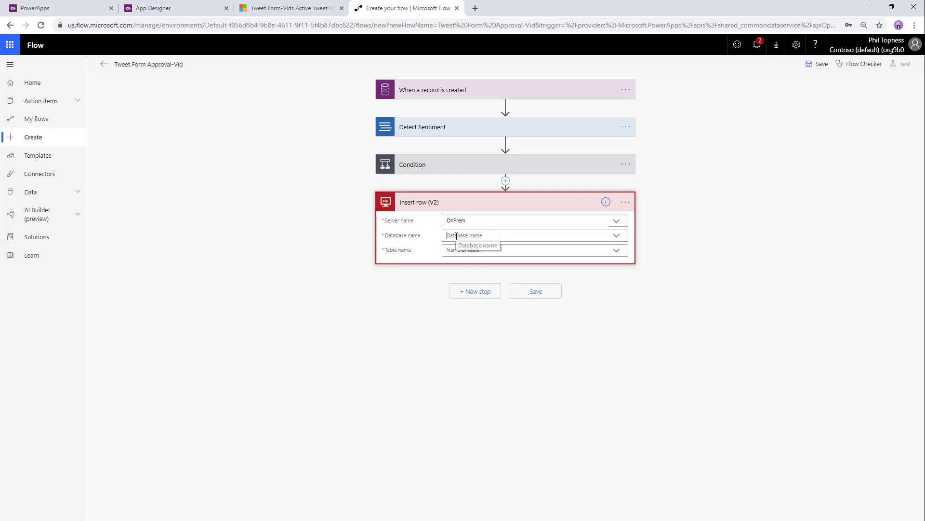
left_click(455, 251)
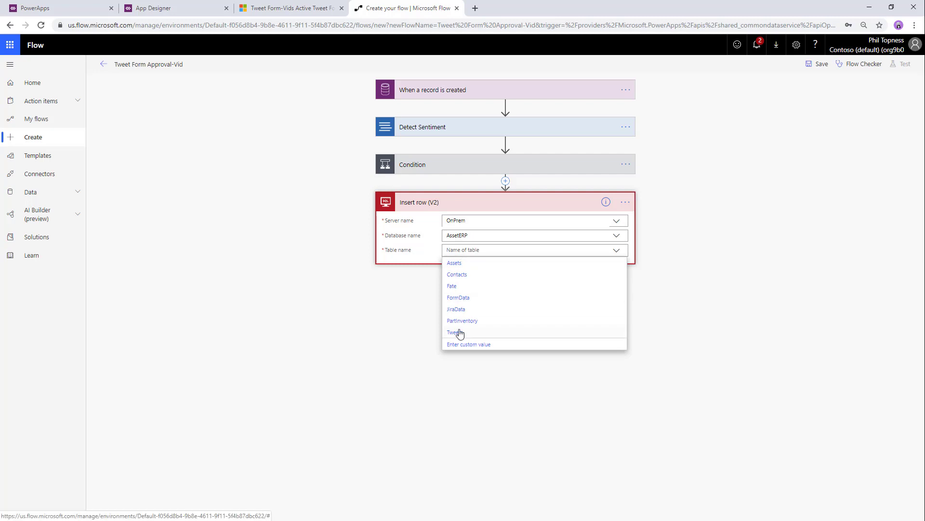
left_click(456, 331)
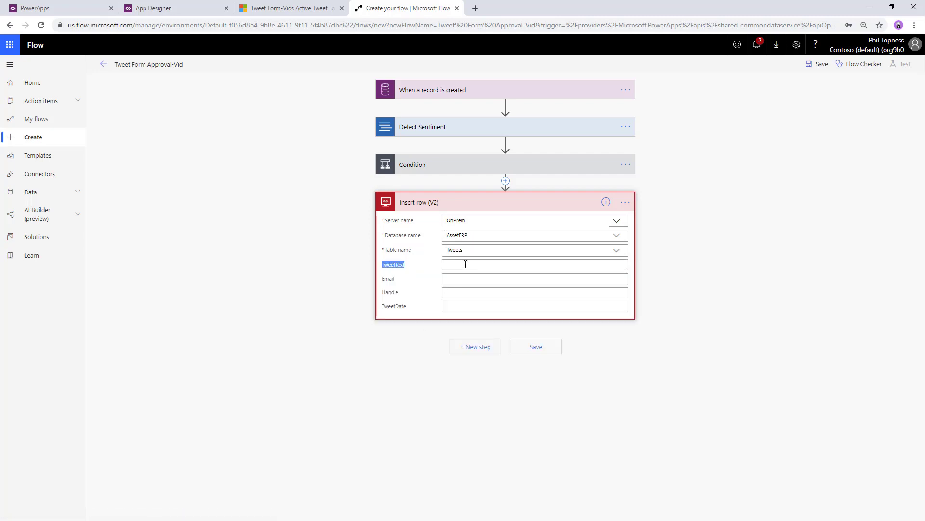
- Fill the TweetText column with the record's Tweet Text dynamic content
left_click(466, 265)
scroll(707, 332, "down", 3)
scroll(708, 333, "up", 2)
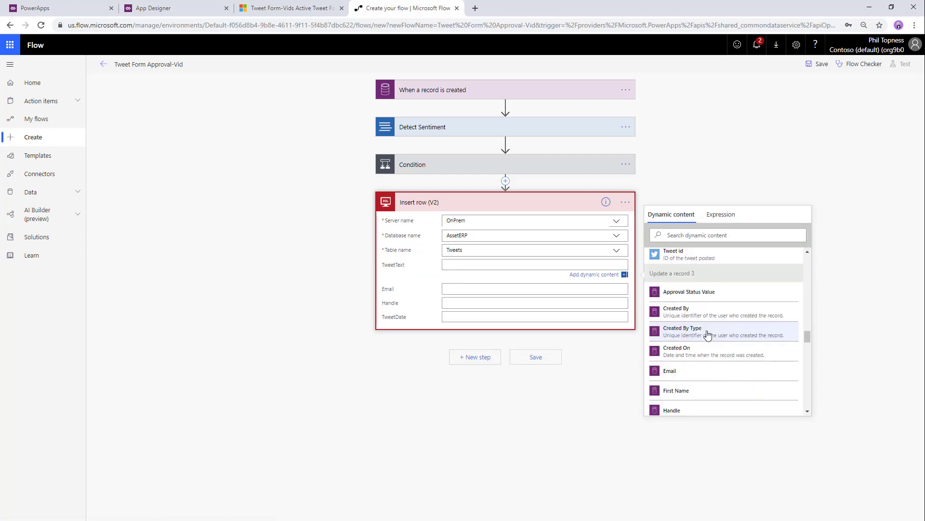
scroll(707, 334, "down", 8)
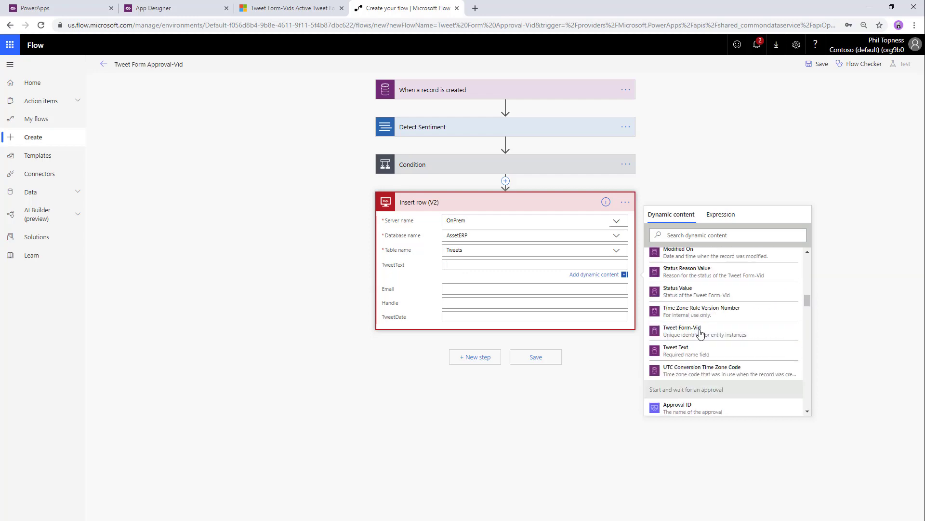
scroll(701, 323, "down", 10)
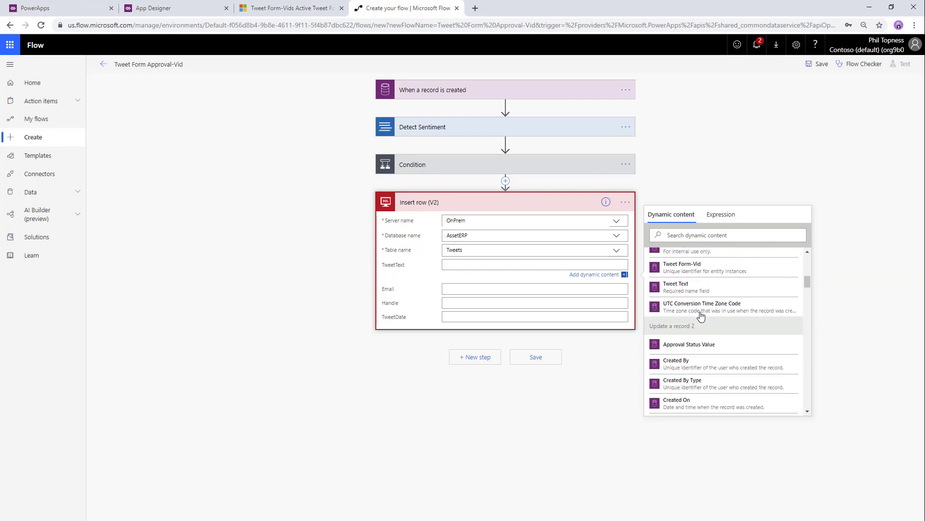
scroll(701, 315, "down", 1)
left_click(690, 235)
type("twee")
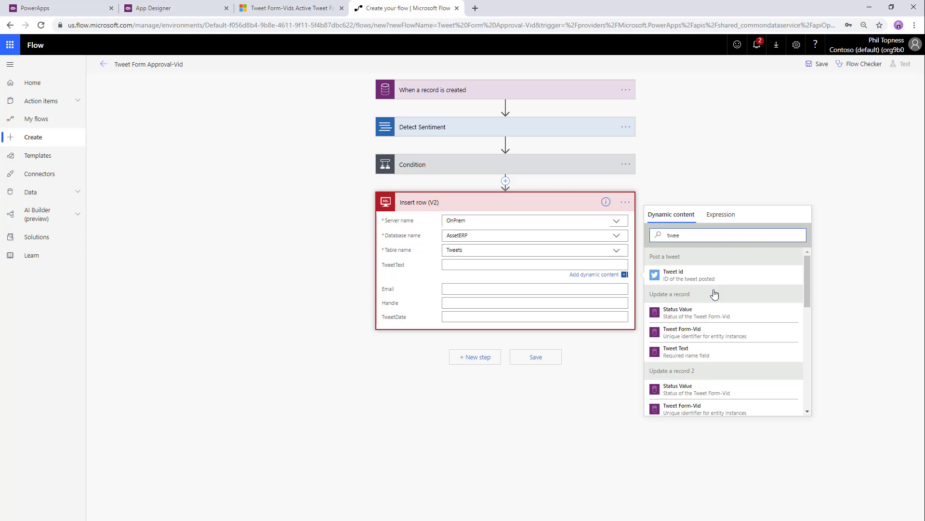
scroll(715, 294, "down", 3)
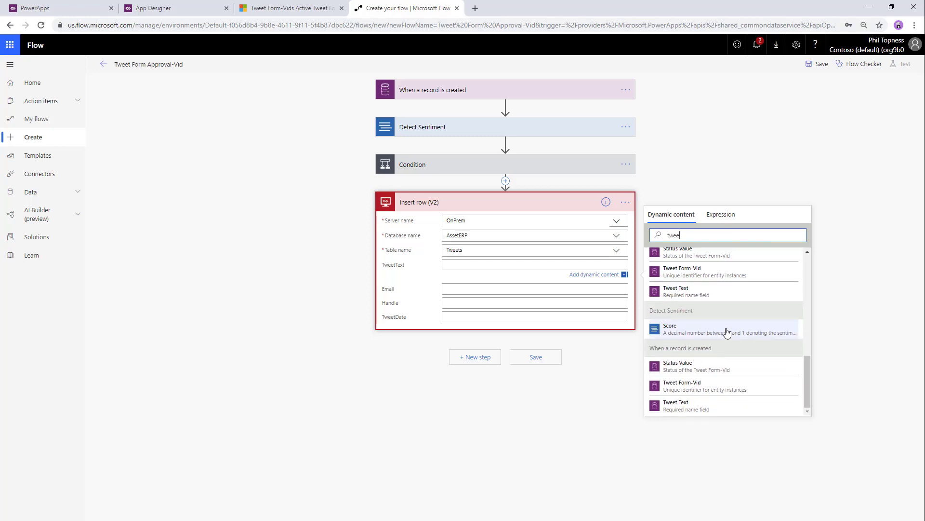
left_click(690, 409)
- Map the record's Email and Handle dynamic content into the Email and Handle columns
left_click(464, 283)
left_click(722, 250)
type("email")
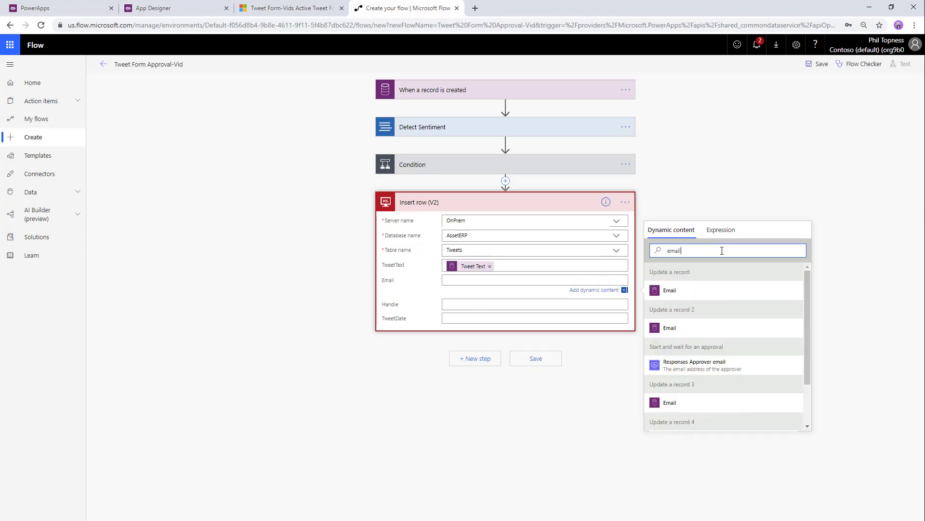
scroll(740, 368, "down", 2)
left_click(671, 424)
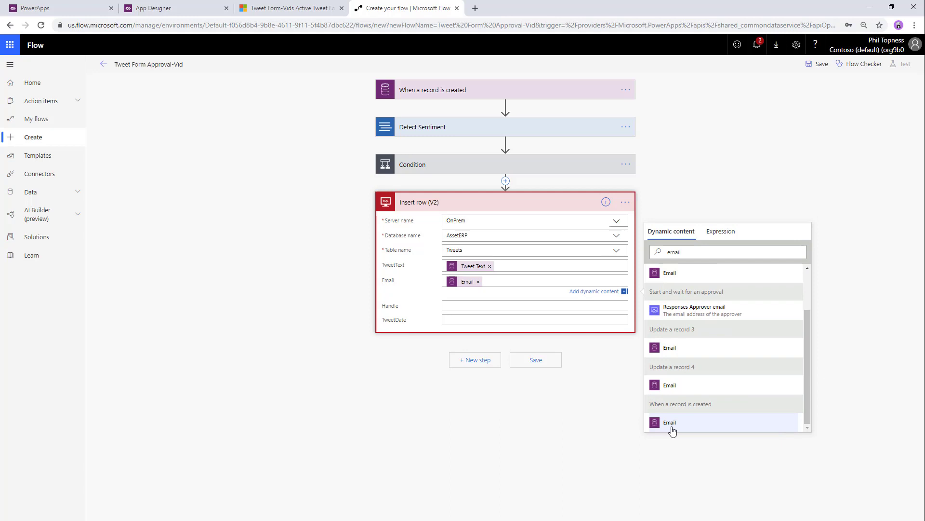
left_click(490, 306)
left_click(699, 265)
type("han")
scroll(698, 421, "down", 1)
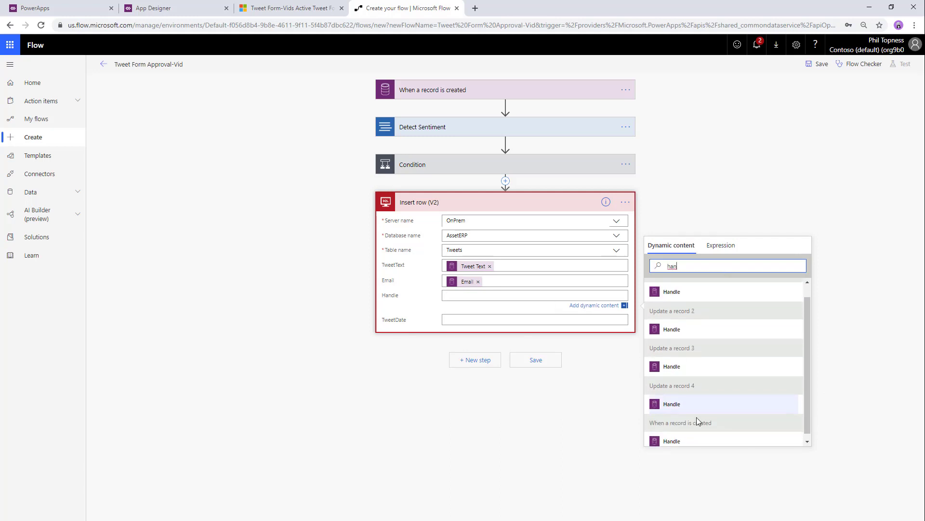
left_click(698, 441)
- Set TweetDate to the expression utcNow() and save the flow
left_click(714, 263)
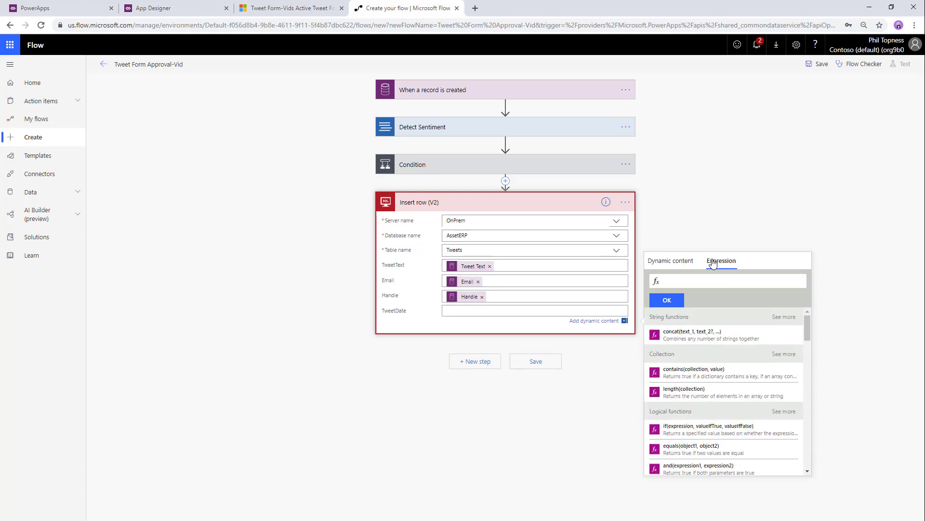
type("utcNow()")
left_click(670, 301)
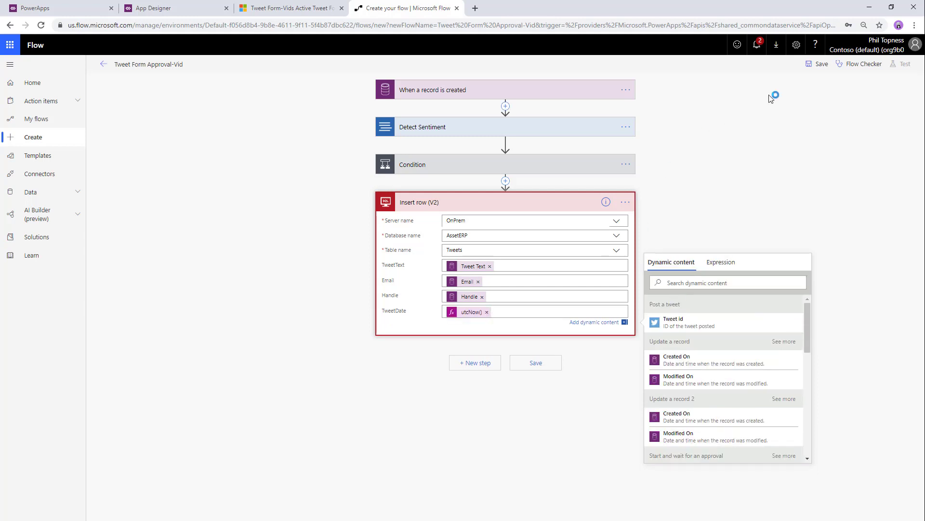
left_click(815, 64)
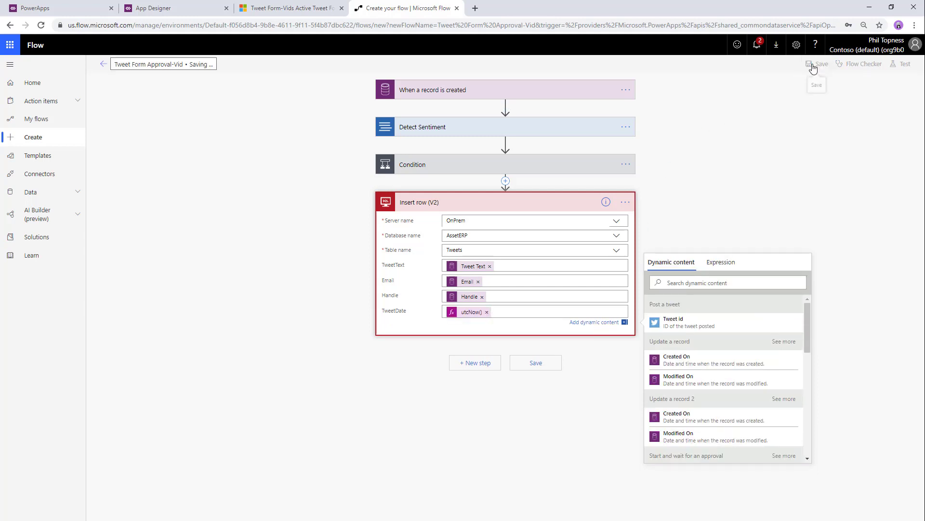
- Start a flow test and save a new tweet form reading 'Yeah, Flow!' with the contact's e-mail, first name and handle
left_click(902, 64)
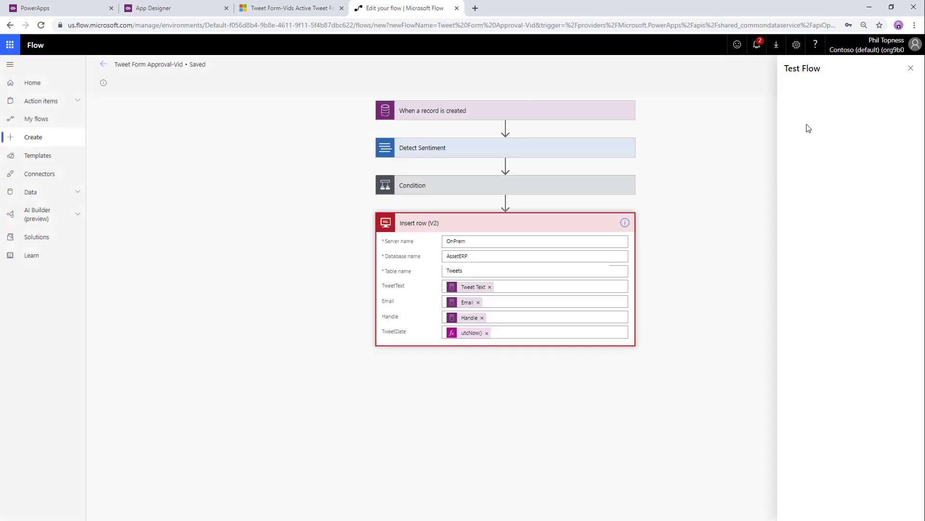
left_click(292, 9)
left_click(164, 69)
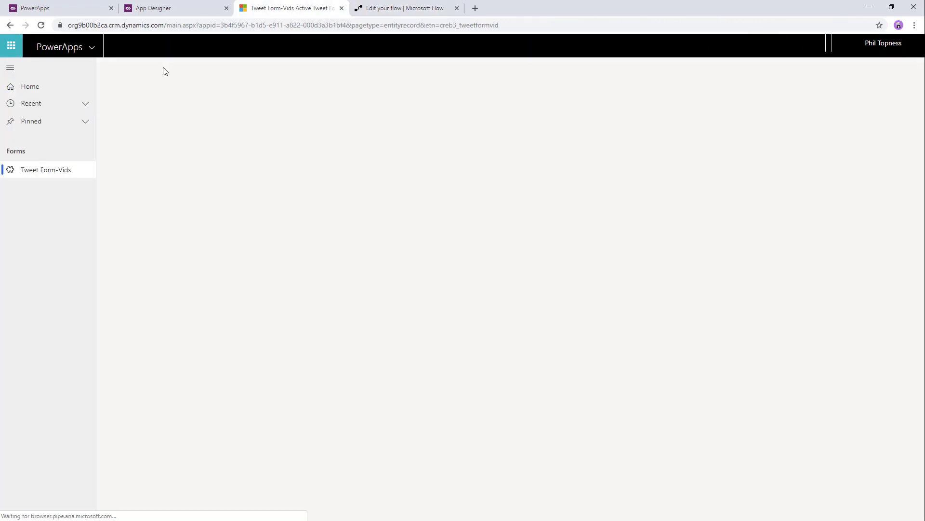
left_click(219, 169)
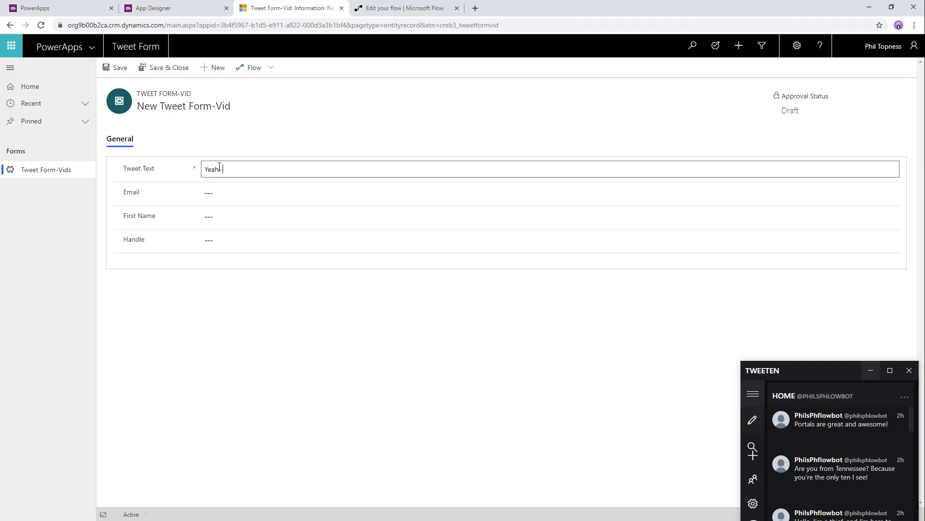
type("Yeah, Flow!")
key("Tab")
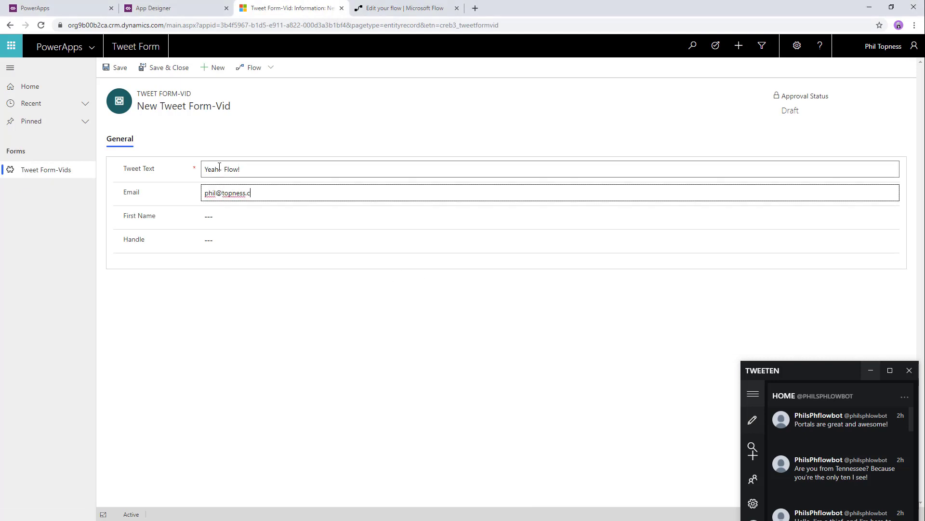
key("Tab")
type("Phil")
key("Tab")
type("@topness")
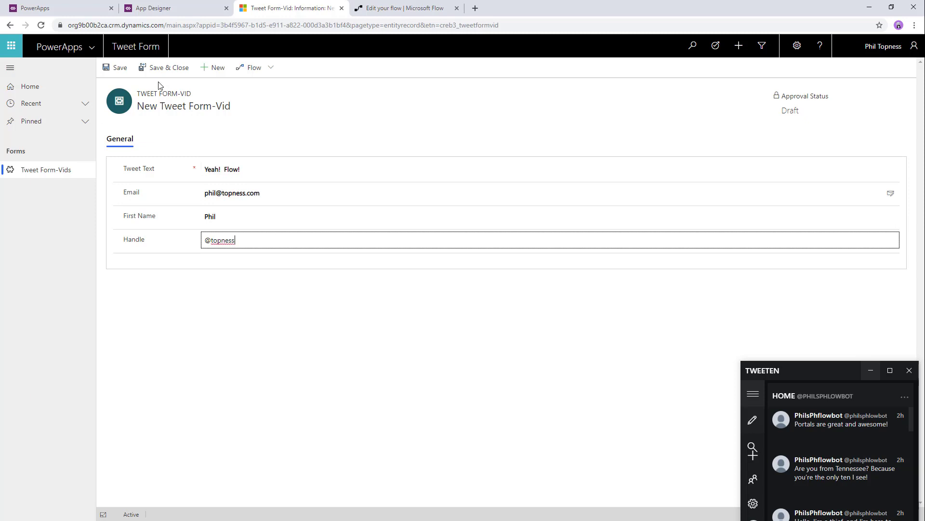
left_click(161, 68)
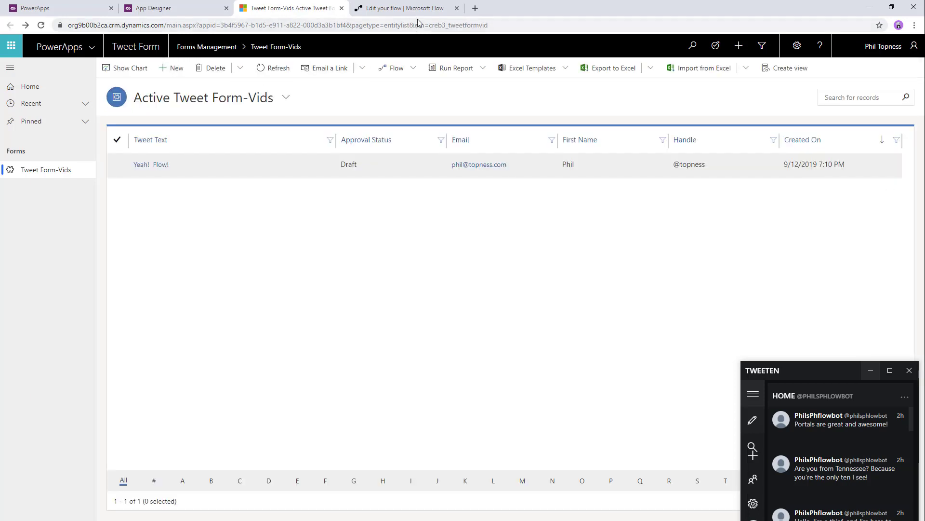
- Review the run's sentiment score and condition result, then refresh the tweet form list
left_click(418, 9)
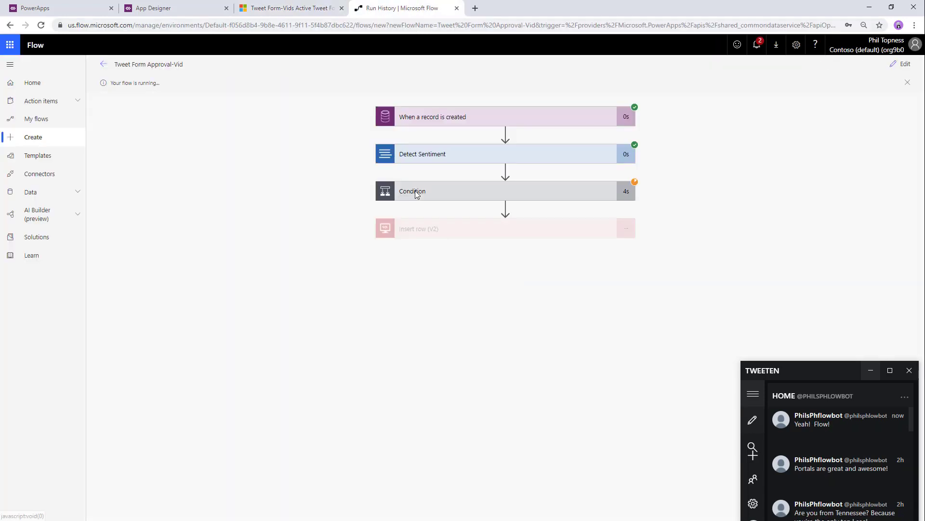
left_click(446, 153)
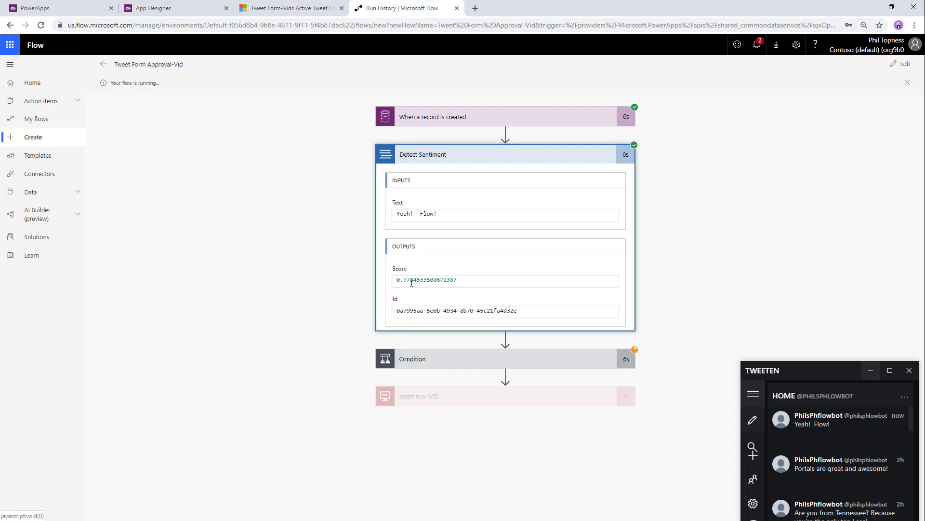
left_click(439, 368)
scroll(357, 333, "down", 3)
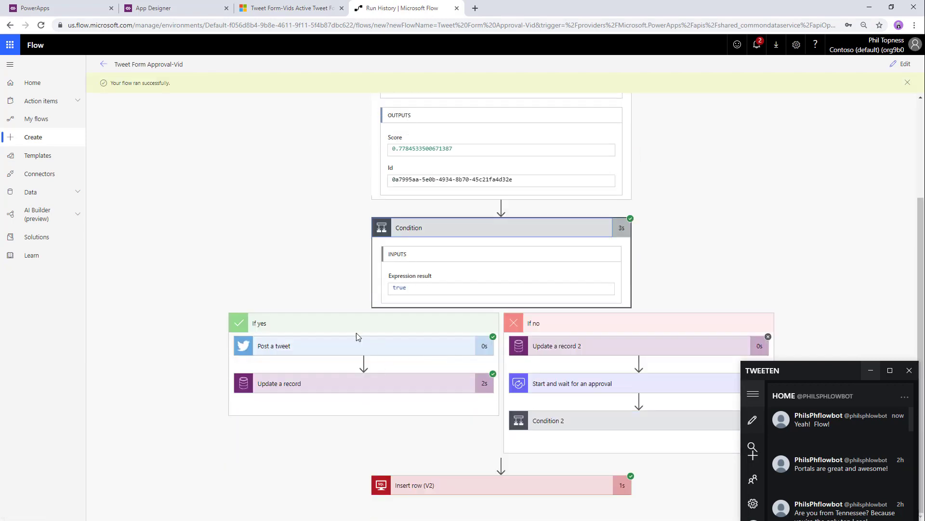
left_click(345, 4)
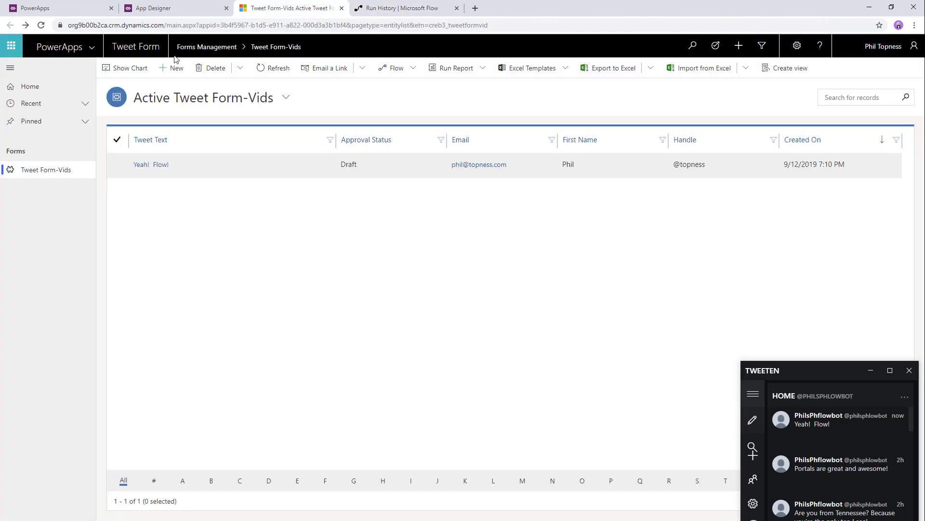
left_click(273, 69)
- Save a second tweet form reading 'Boo! No! Don't do it!' with the contact's e-mail, first name and handle
left_click(172, 68)
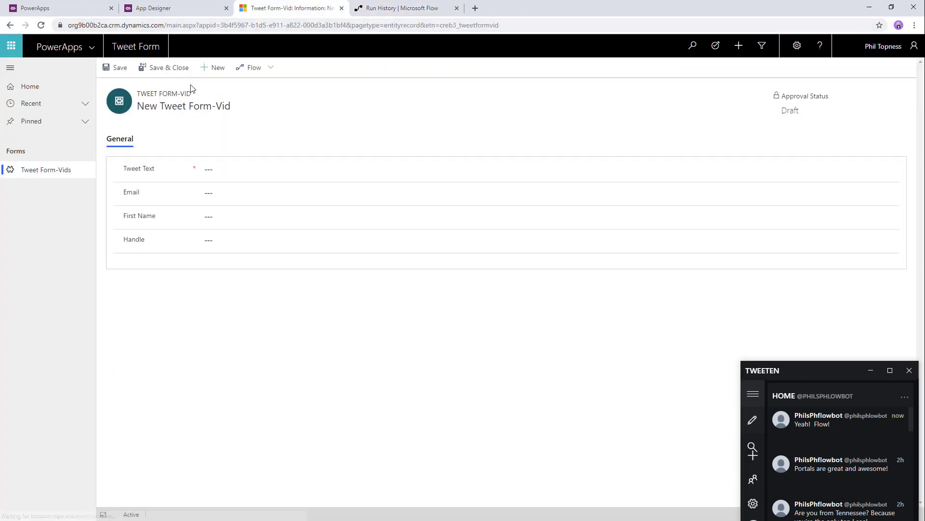
left_click(225, 172)
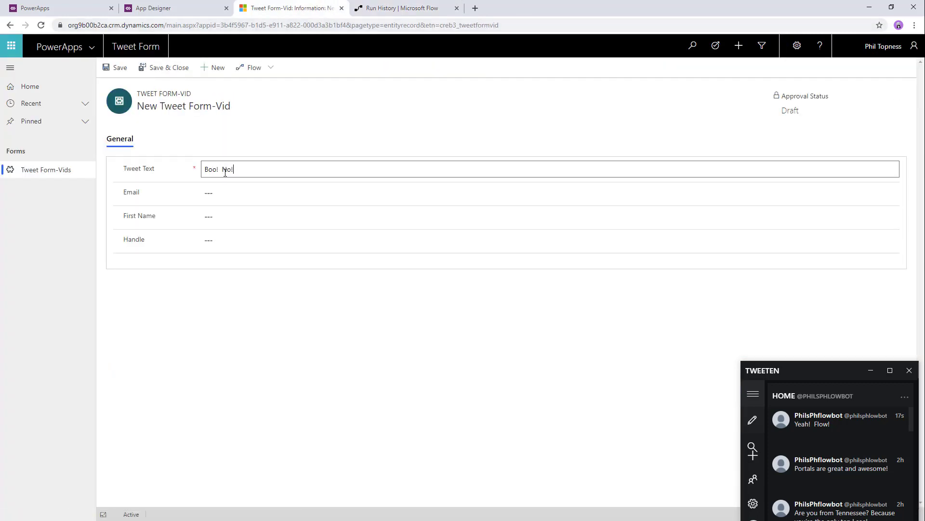
type("Boo!  No!  Don't do it!")
key("Tab")
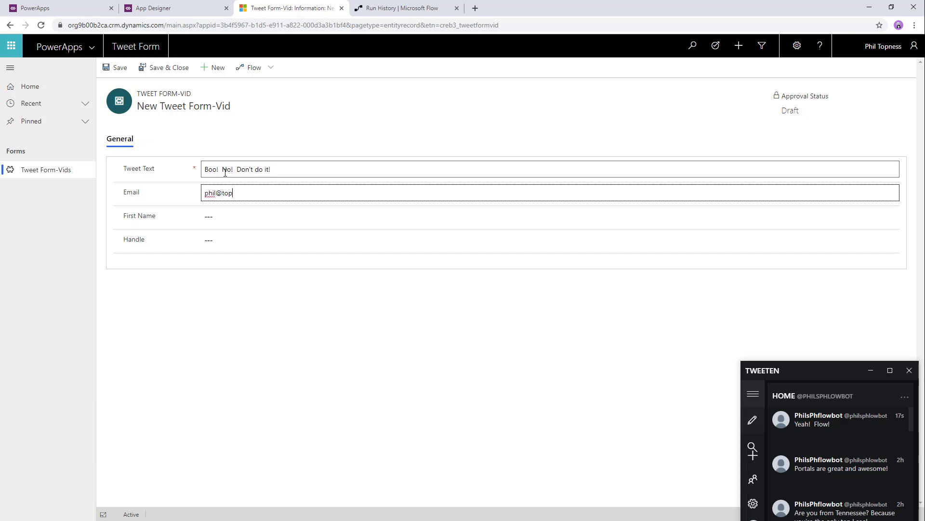
key("Tab")
type("Phil")
key("Tab")
type("@topness")
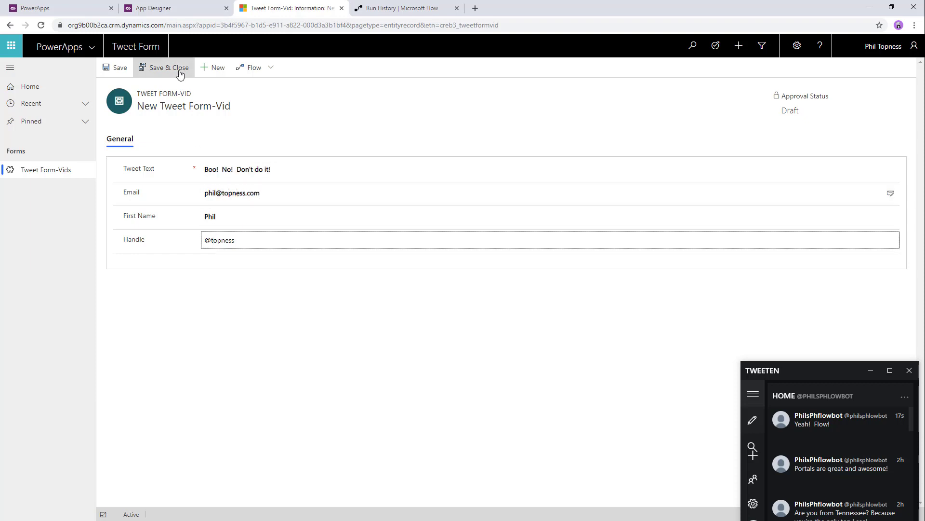
left_click(169, 68)
- Check the newest flow run's condition progress and refresh the record list for its status
left_click(400, 8)
left_click(103, 68)
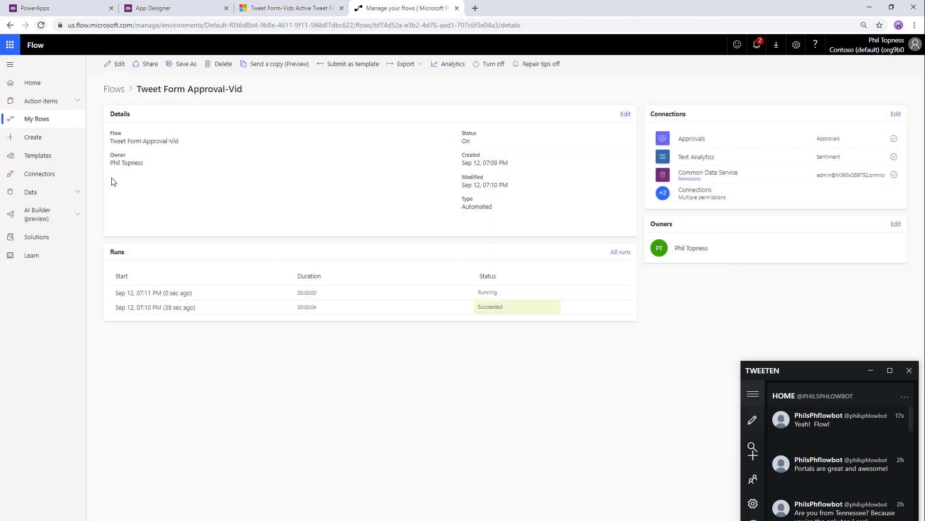
left_click(158, 295)
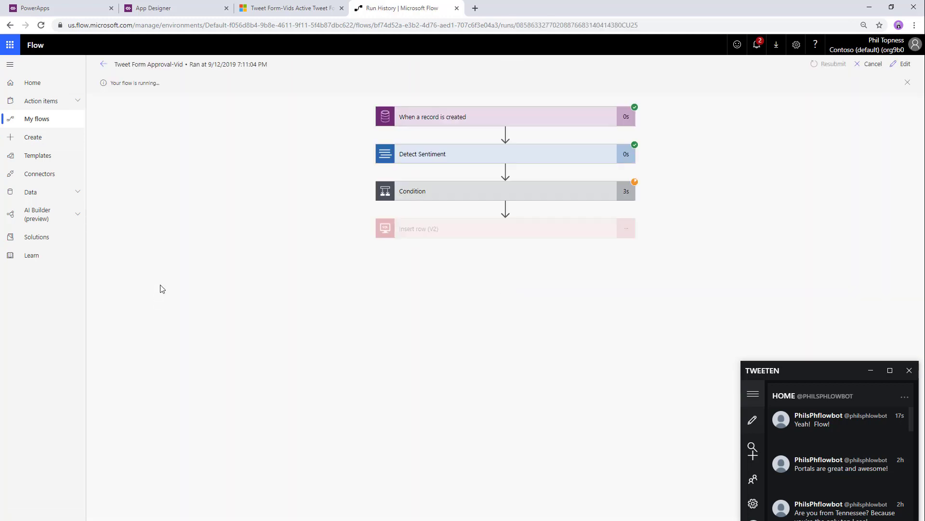
left_click(504, 187)
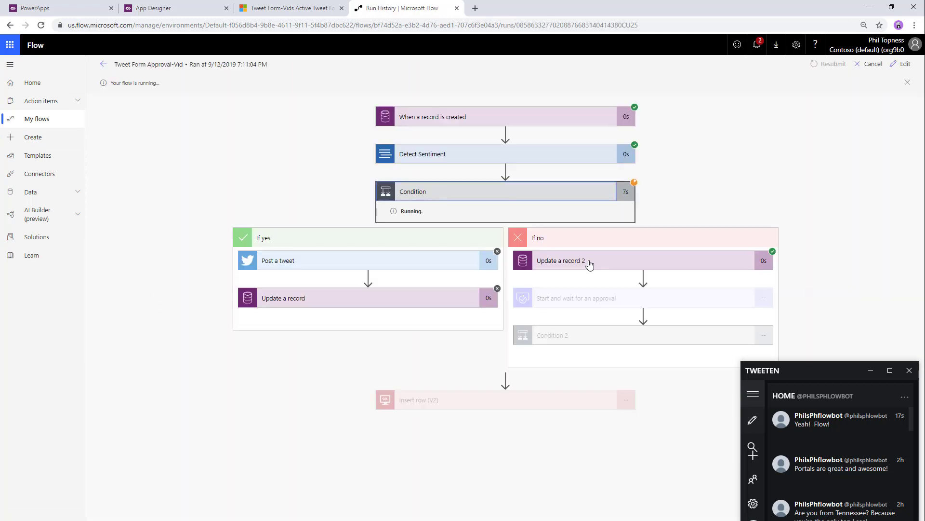
left_click(308, 11)
left_click(271, 68)
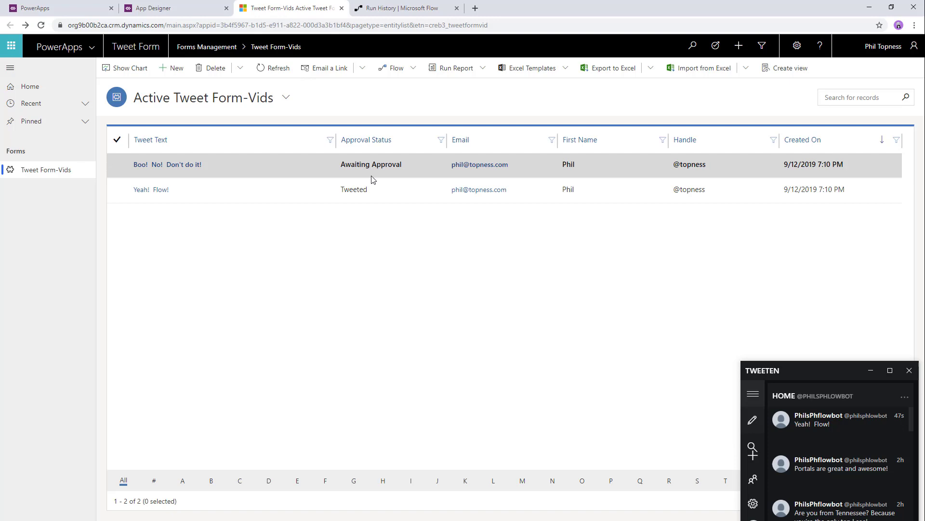
left_click(411, 9)
- In Outlook on the web, reject the negative tweet's approval request and return to the records
key("ctrl+t")
type("out")
key("Return")
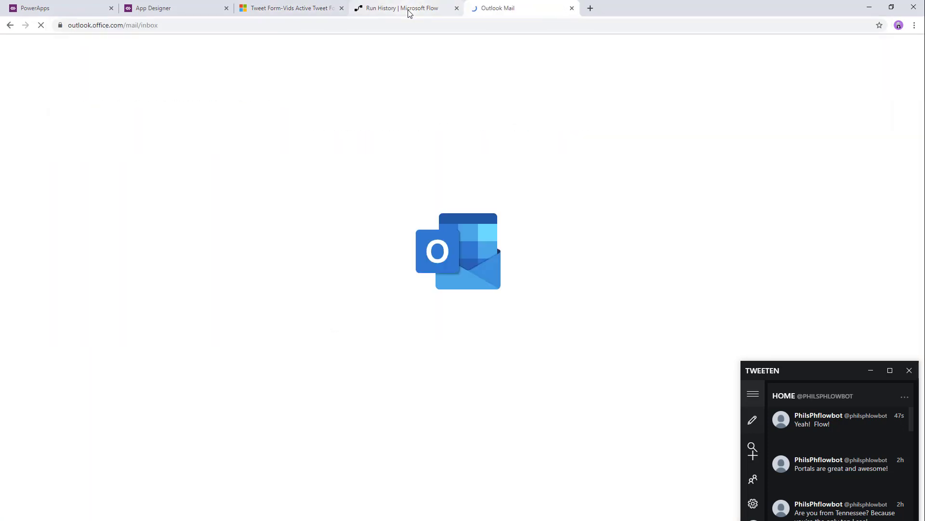
left_click(186, 129)
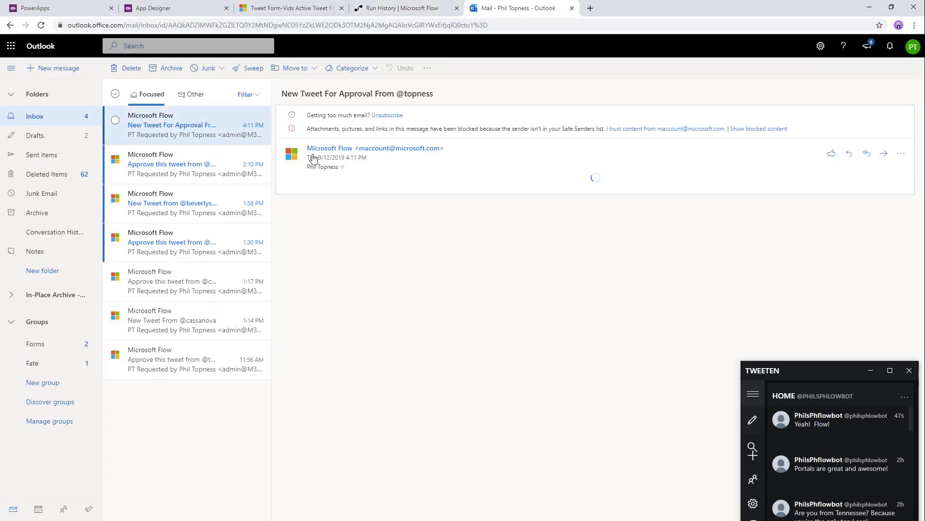
left_click(383, 285)
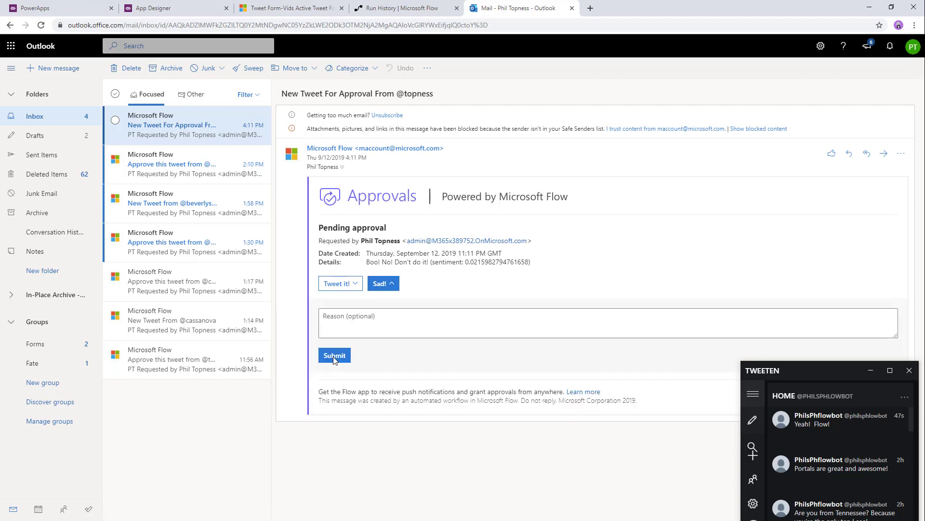
left_click(334, 355)
left_click(290, 8)
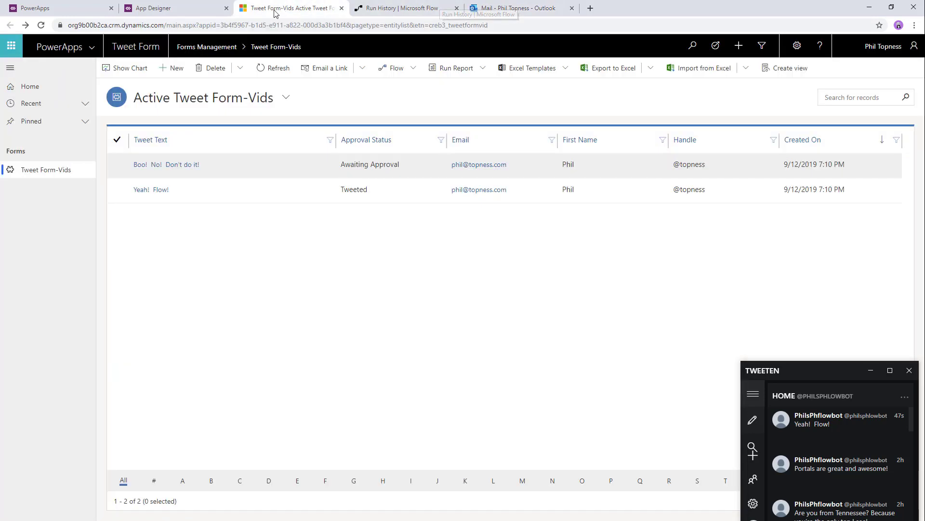
- Refresh the records, run the dbo.Tweets query in SSMS, then resume the AI Builder slide
left_click(273, 68)
key("alt+Tab")
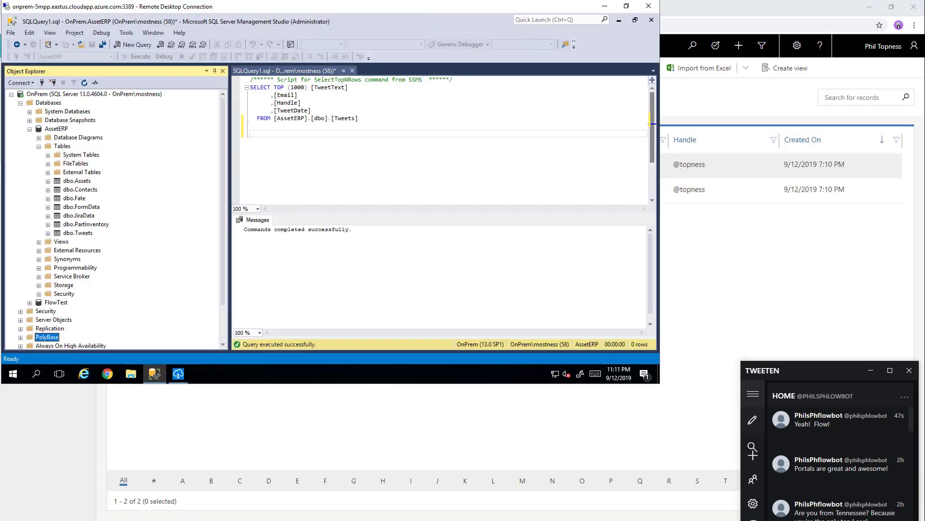
left_click(357, 153)
key("F5")
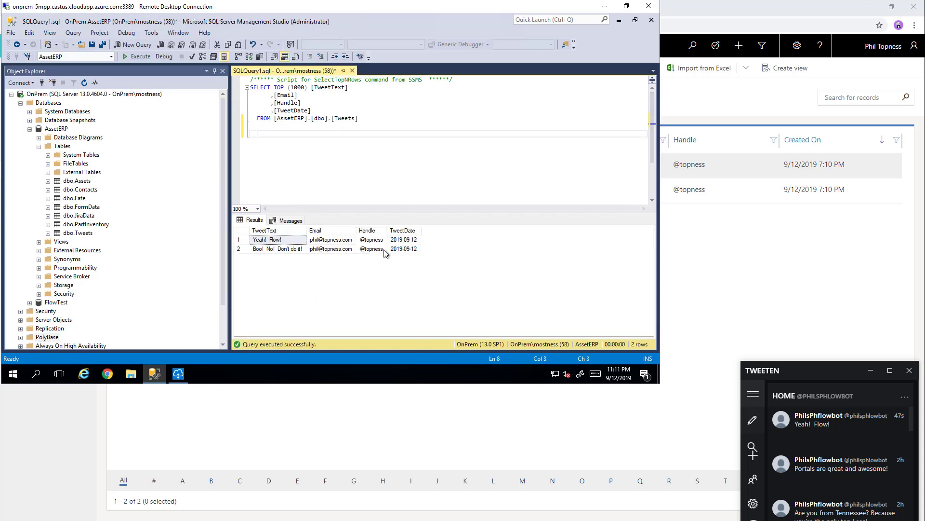
left_click(604, 6)
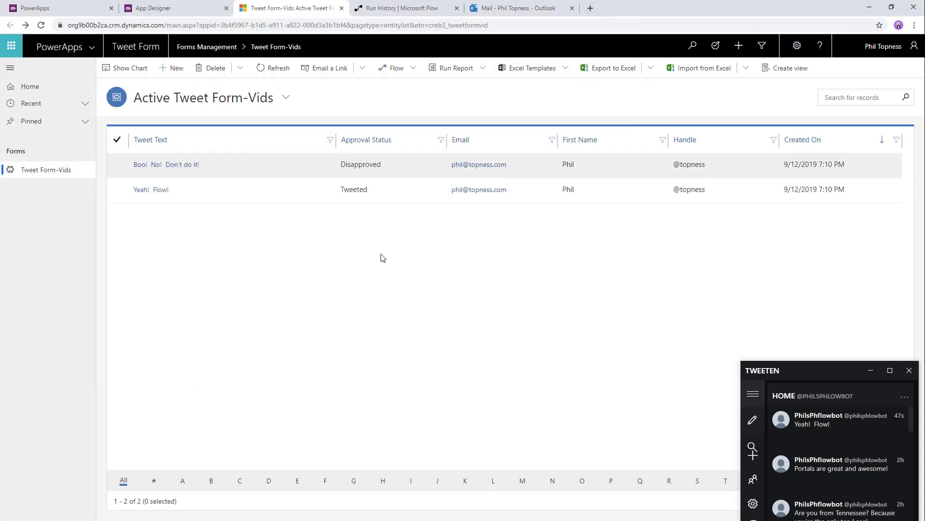
key("alt+Tab")
left_click(396, 276)
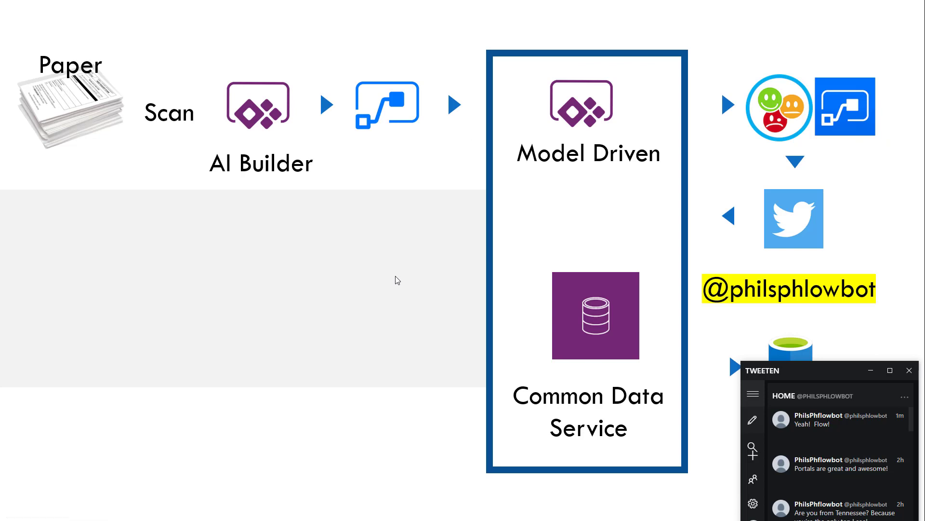
- Create a form processing model named 'Tweet Form AI - Vid' in AI Builder
key("alt+Tab")
left_click(26, 320)
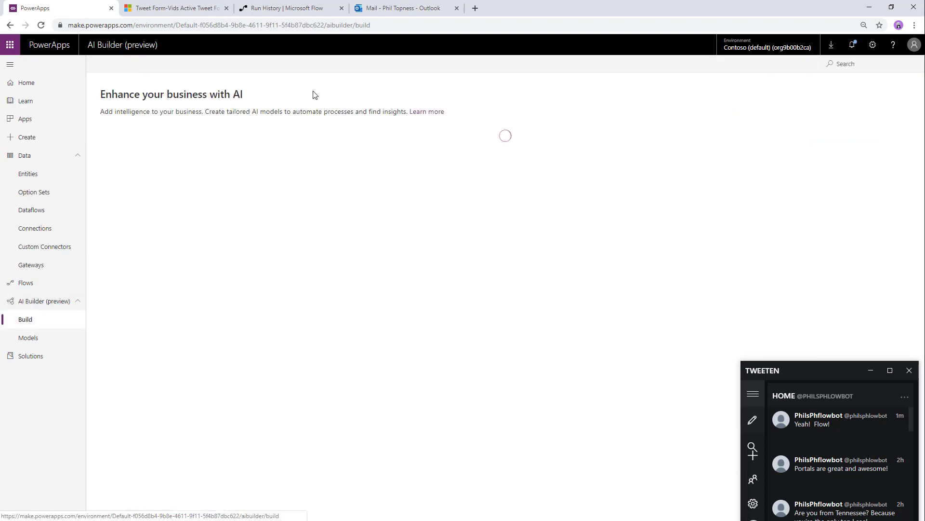
left_click(287, 182)
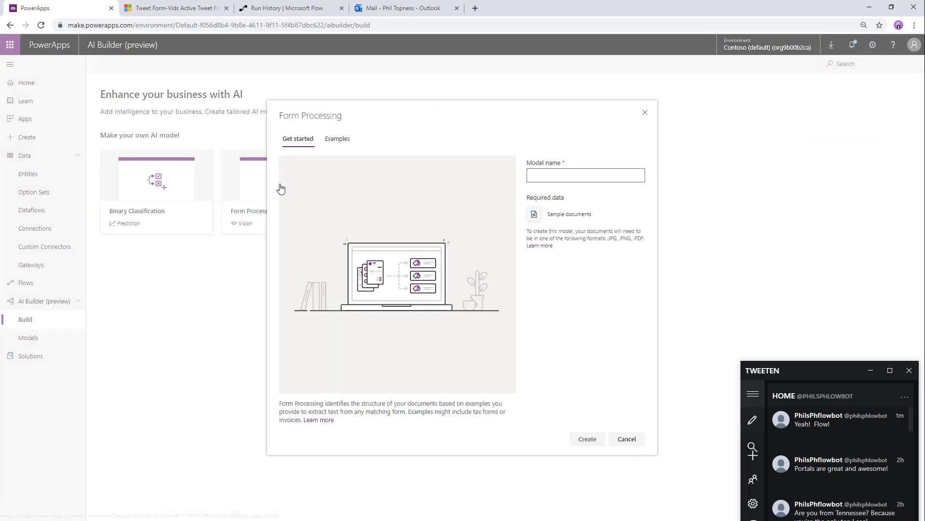
left_click(586, 178)
type("Tweet Form AI - Vid")
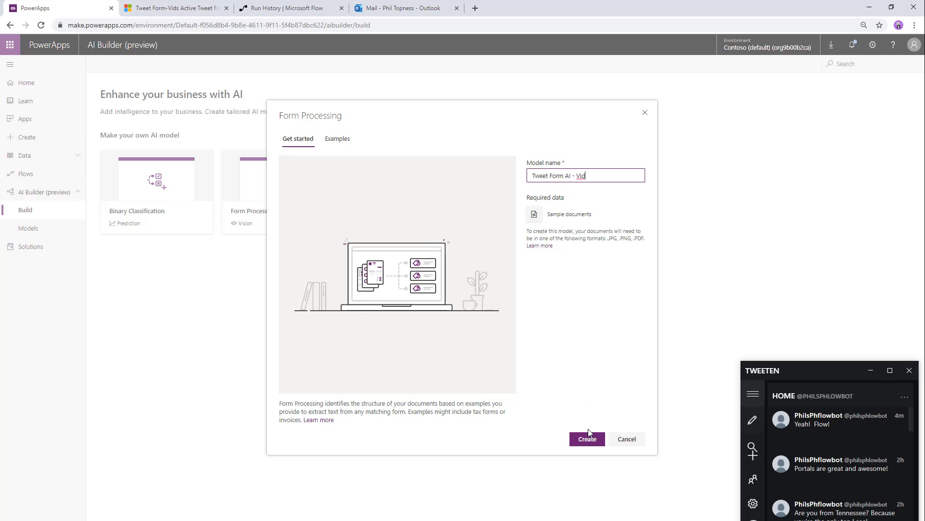
left_click(587, 438)
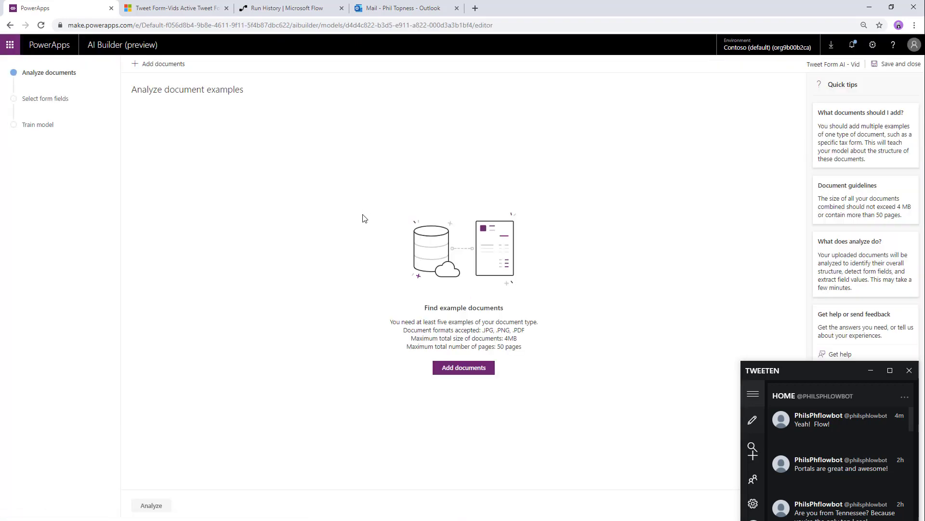
- Upload the tweet form images from the ClassyQuotesPNG folder and analyze the 29 documents
left_click(167, 64)
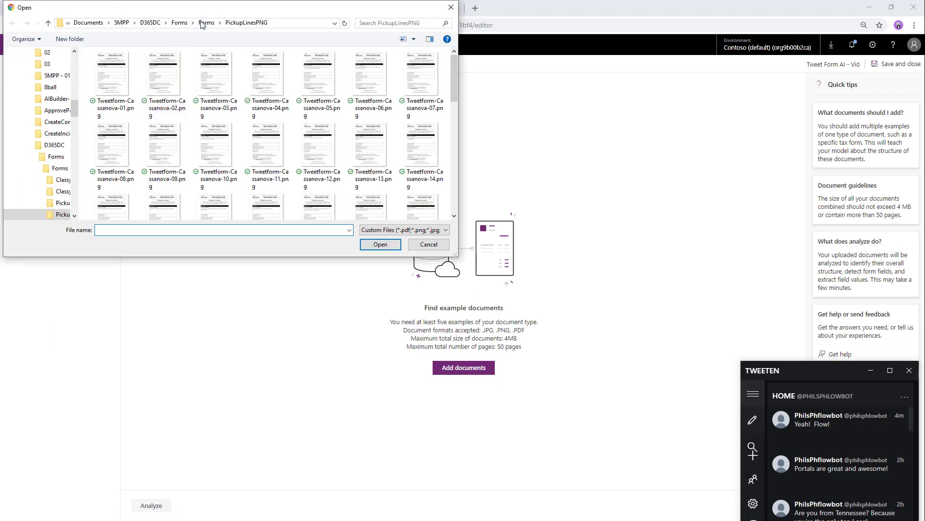
left_click(206, 23)
double_click(143, 80)
left_click(112, 72)
scroll(309, 184, "down", 3)
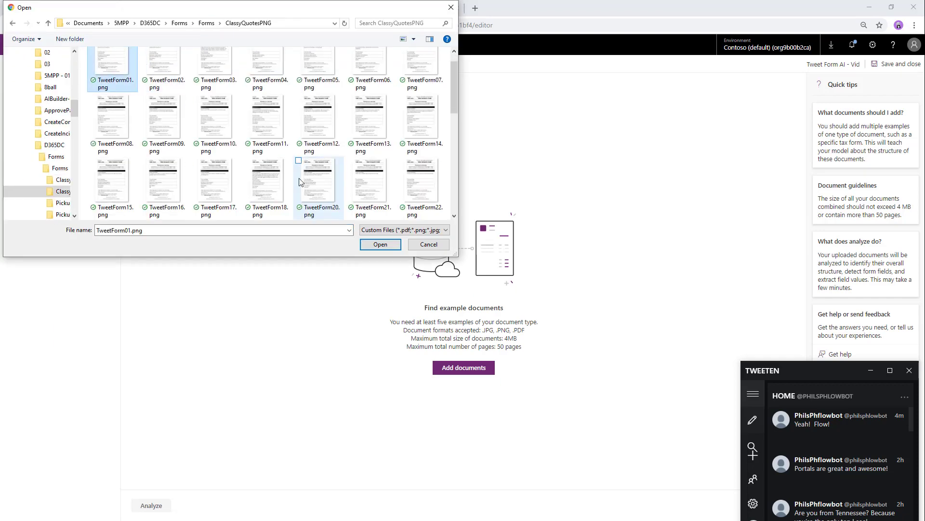
left_click(118, 186, "shift")
left_click(380, 244)
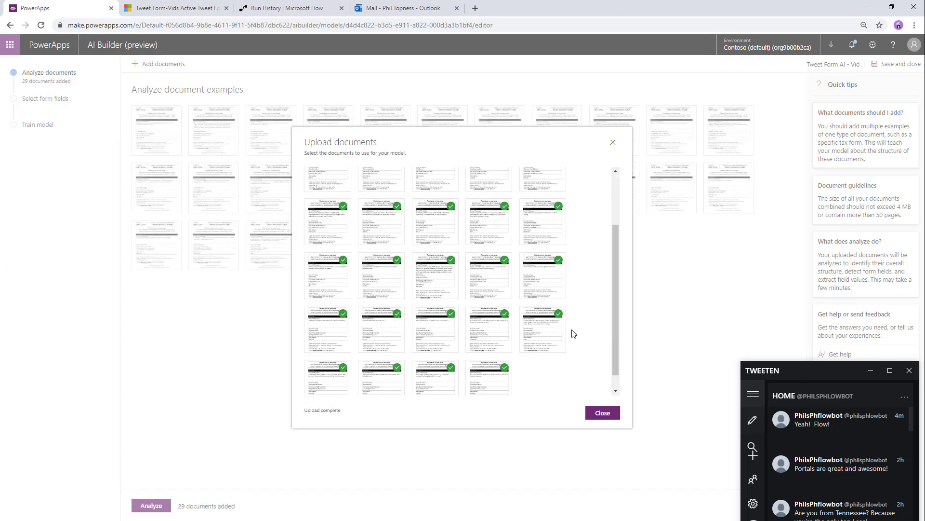
left_click(600, 413)
left_click(144, 506)
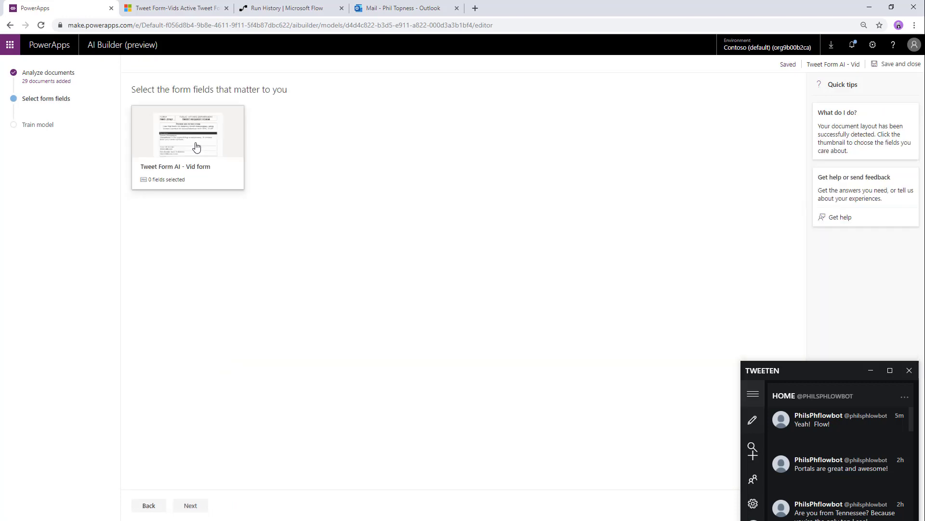
- Mark First Name, e-mail address, @ name and Tweet Message as fields, then train the model
left_click(196, 146)
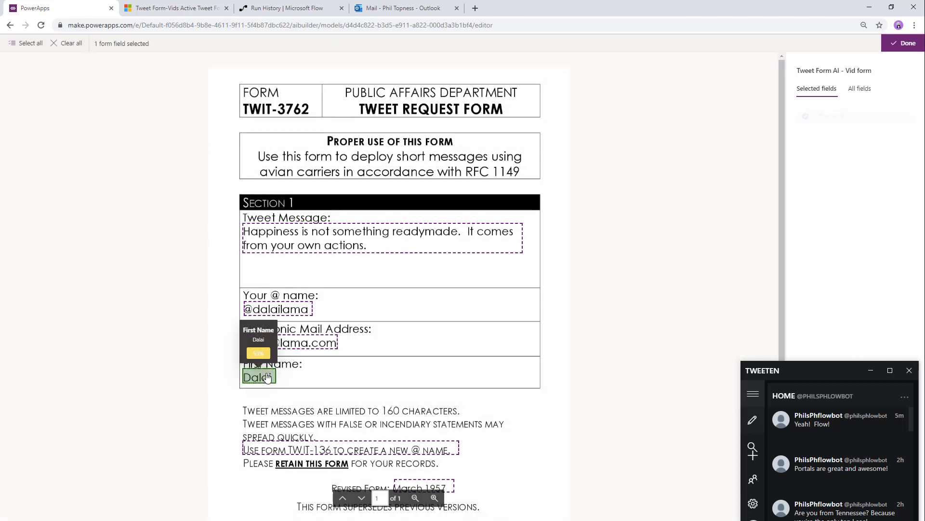
left_click(258, 376)
left_click(291, 342)
left_click(256, 311)
left_click(381, 238)
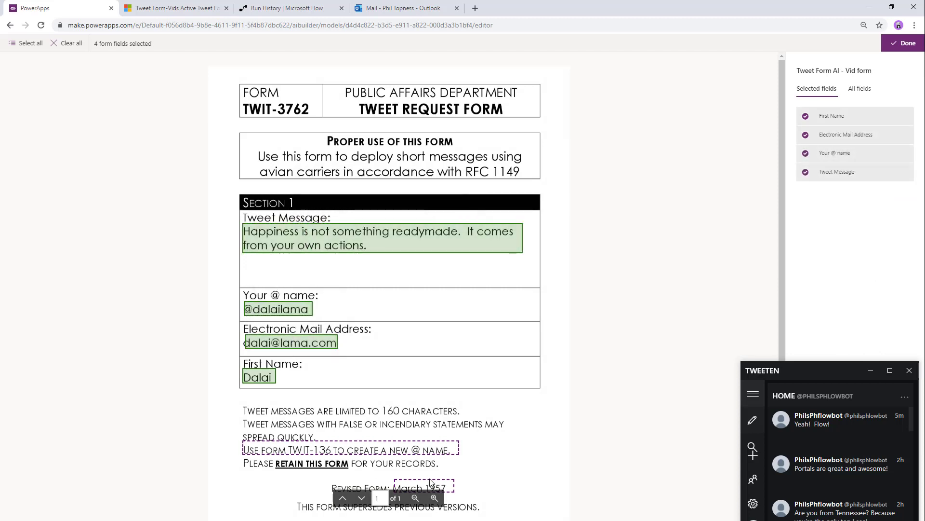
left_click(871, 370)
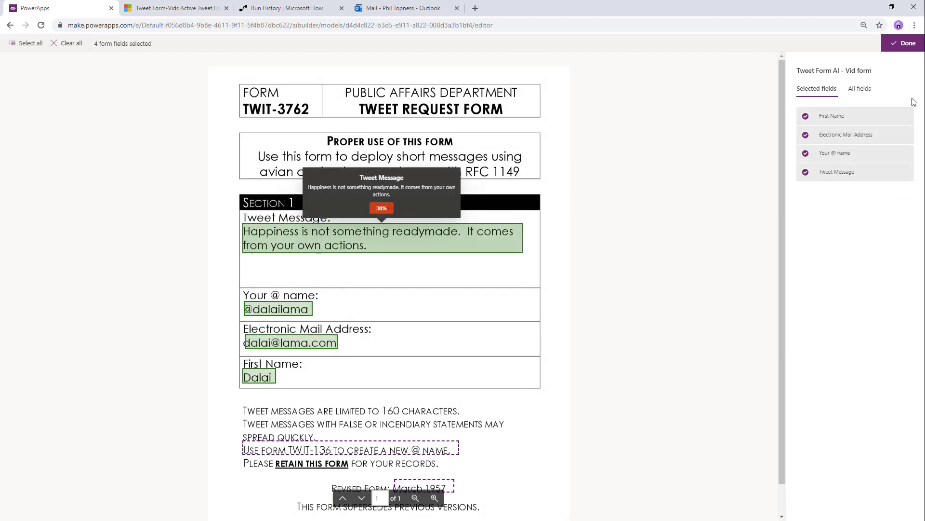
left_click(894, 45)
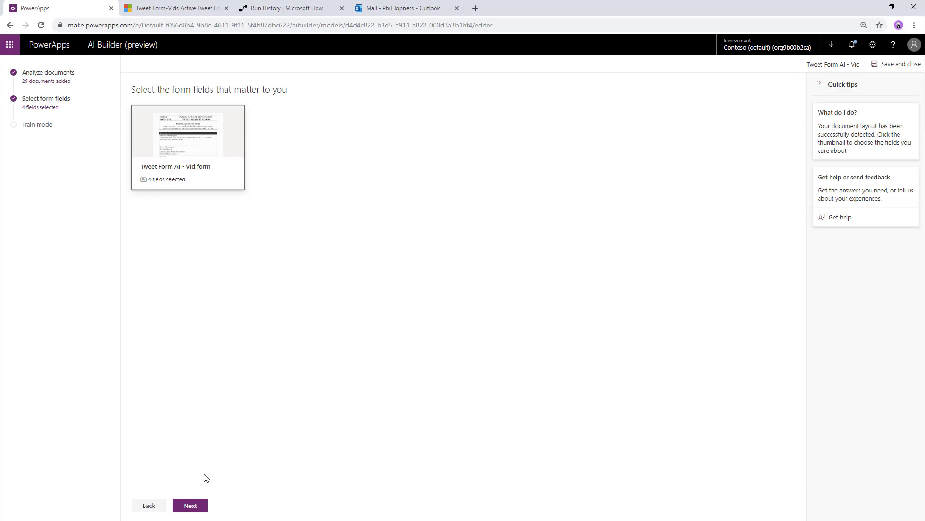
left_click(190, 505)
left_click(190, 507)
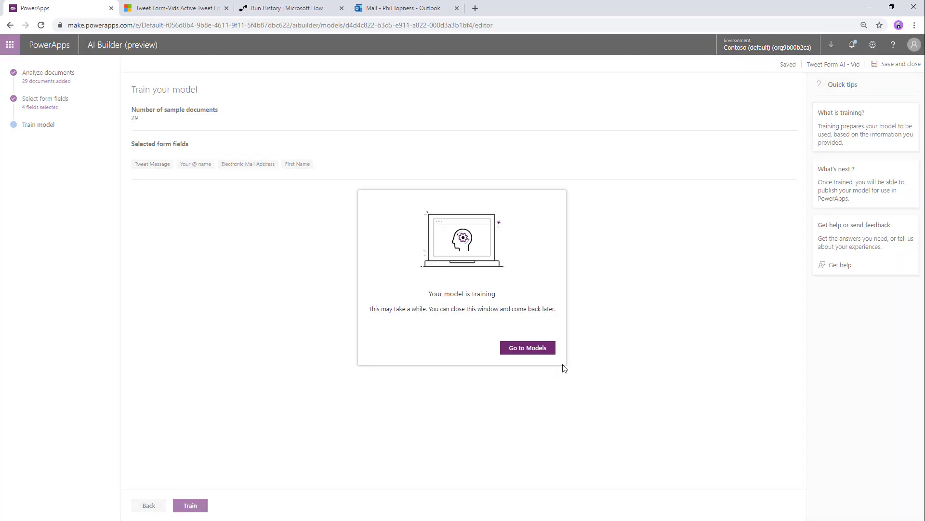
left_click(528, 347)
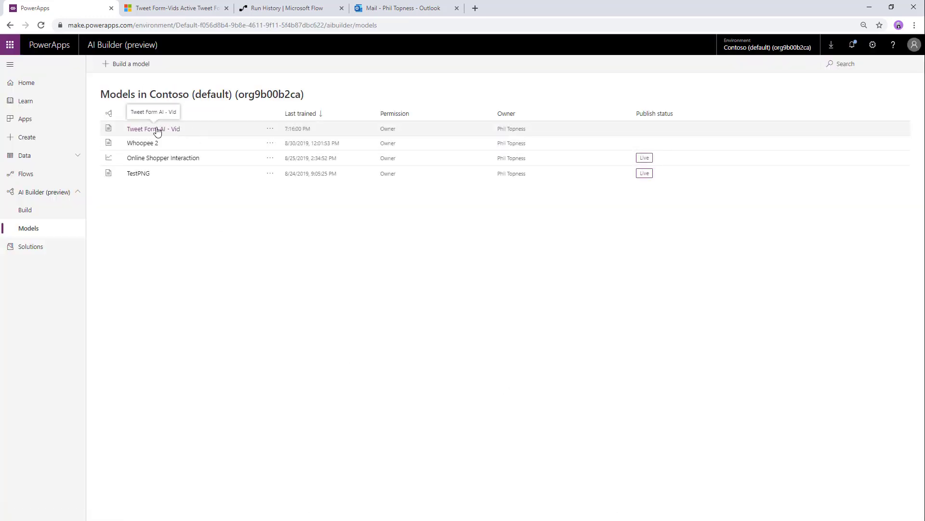
- Quick-test and publish Tweet Form AI - Vid, then choose Canvas app from blank
left_click(157, 129)
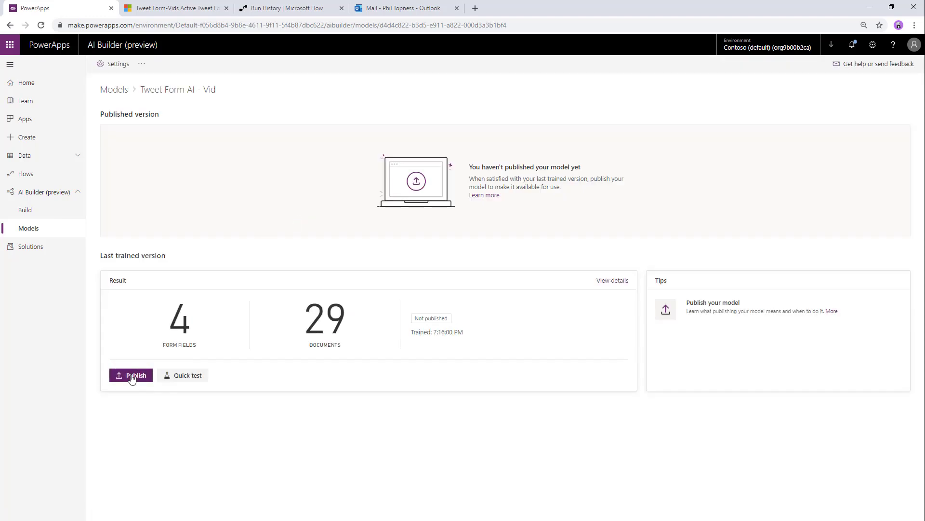
left_click(186, 376)
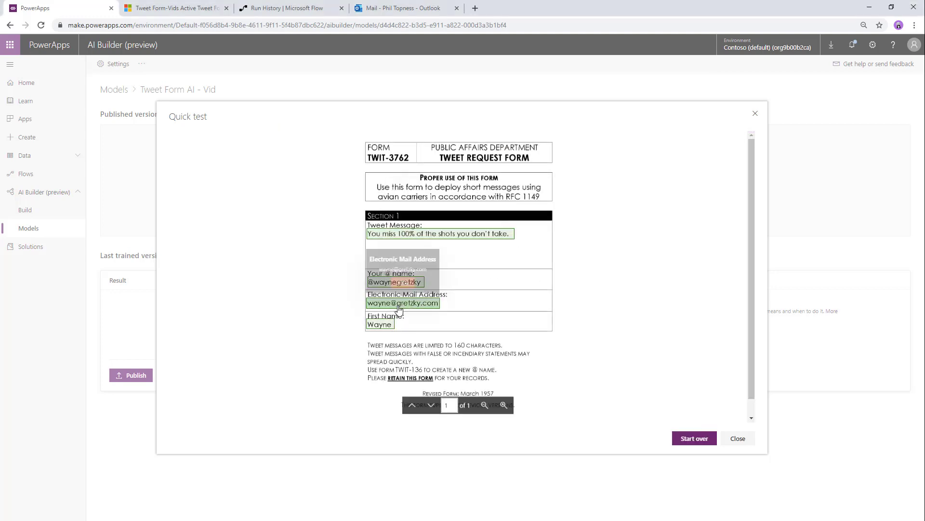
left_click(737, 438)
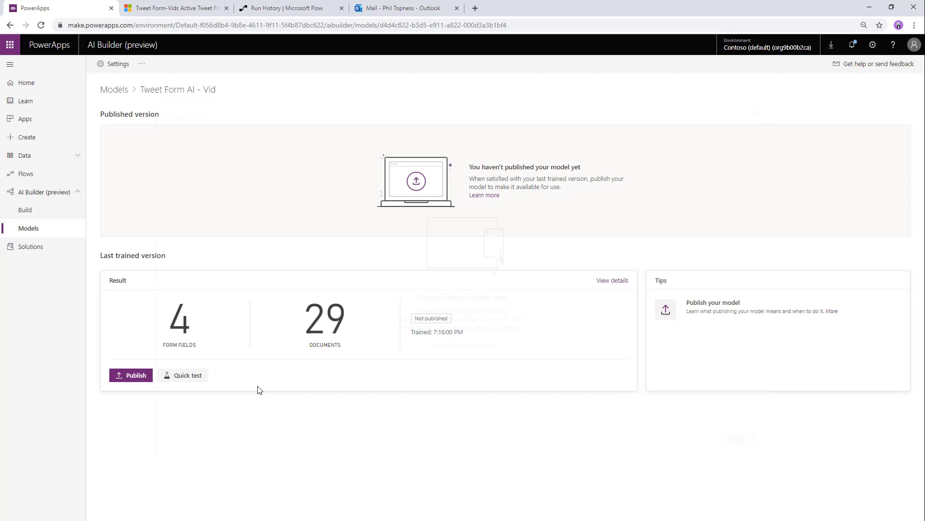
left_click(131, 378)
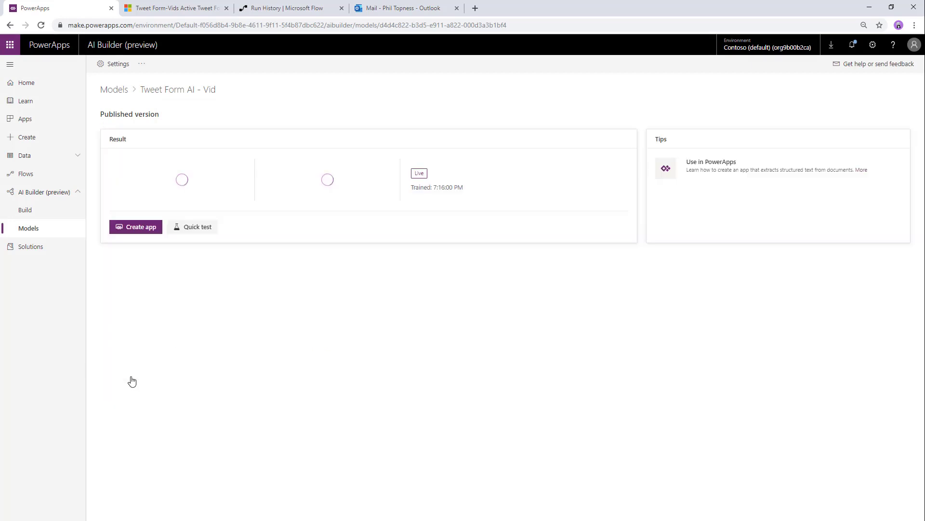
left_click(139, 237)
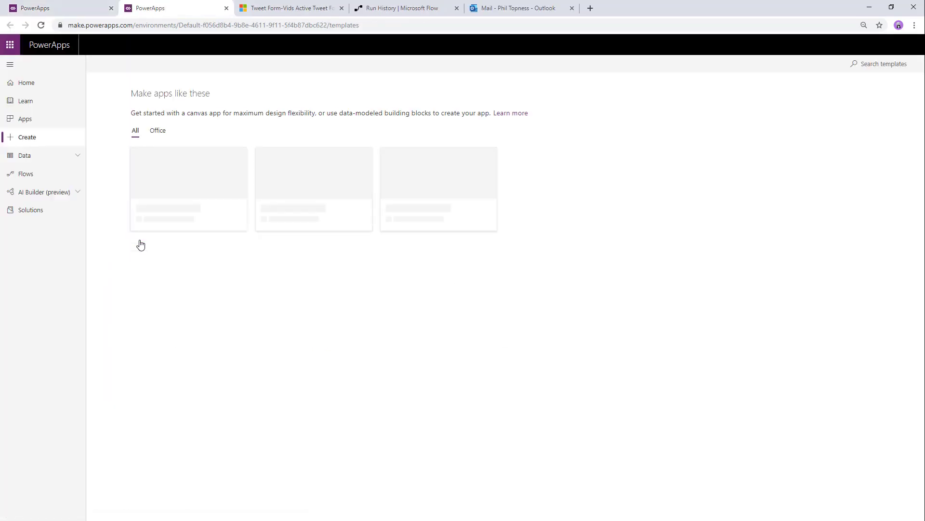
left_click(184, 184)
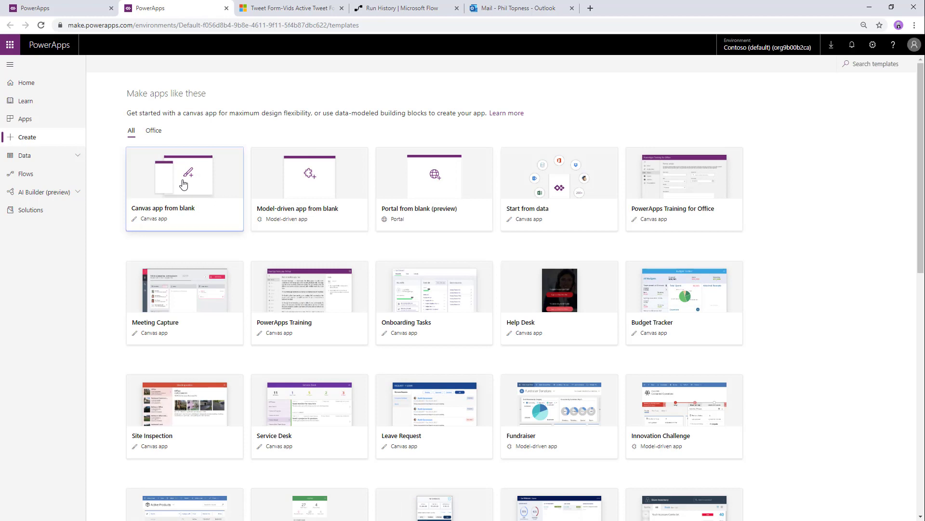
- Name the phone-format canvas app 'Scan Tweet Form - Vid' and create it
left_click(523, 201)
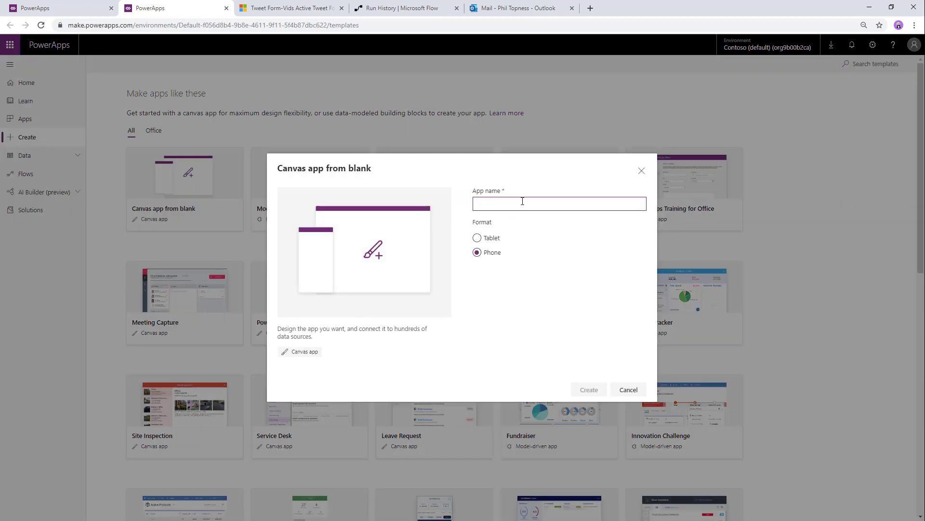
type("Scan Tweet Form - Vid")
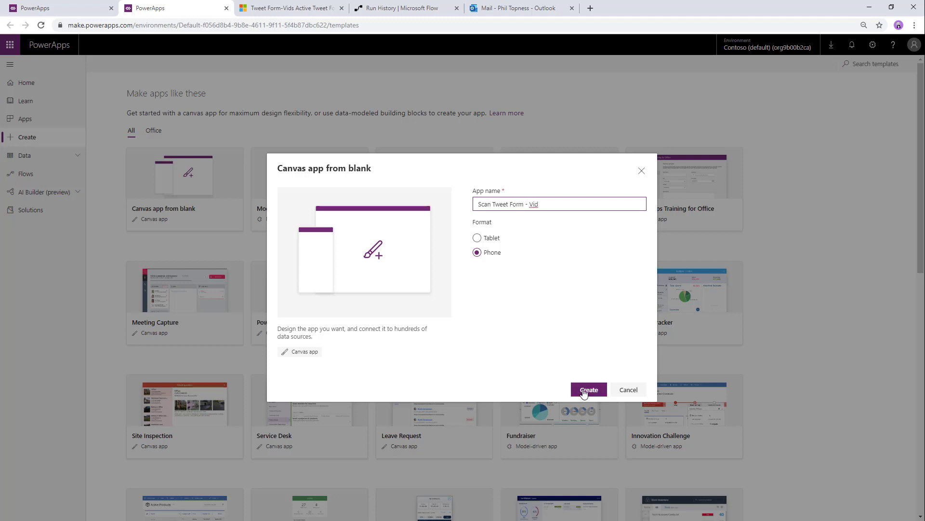
left_click(588, 390)
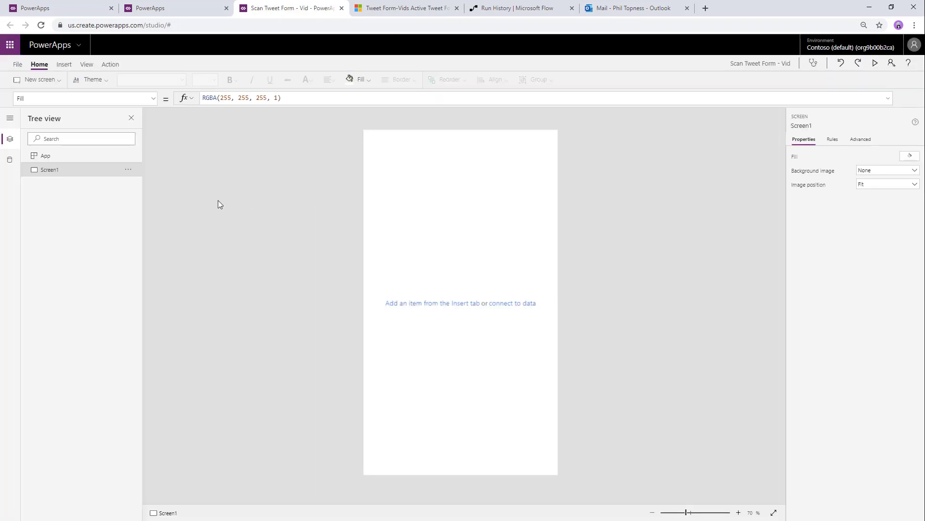
- Rename Screen1 to 'Scan Form'
double_click(72, 172)
type("Scan F")
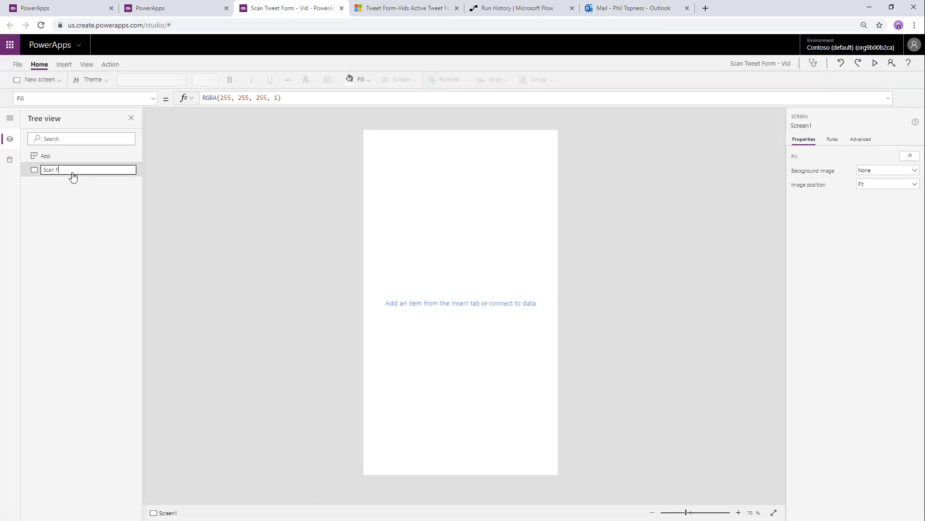
type("orm")
key("Return")
- Add an AI Builder form processor using the Tweet Form AI - Vid model, sized about 557 by 696
left_click(64, 64)
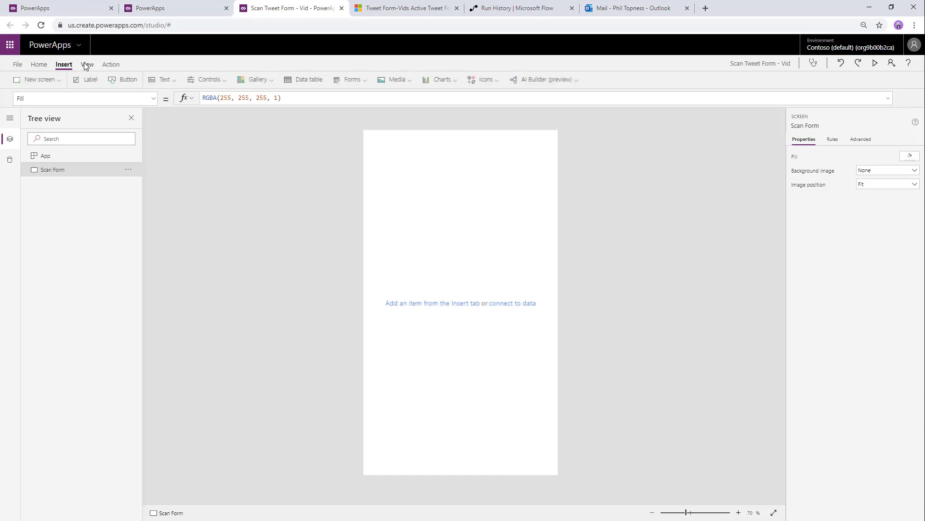
left_click(549, 79)
left_click(542, 114)
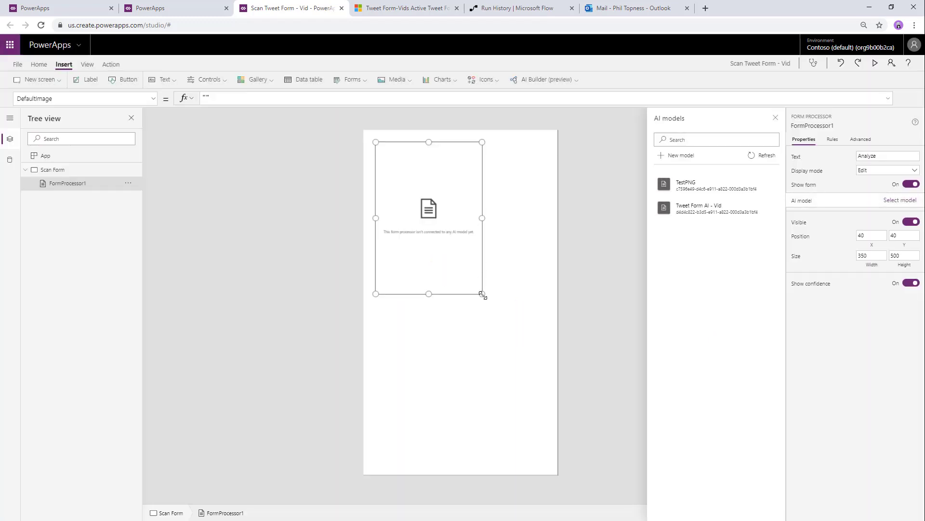
left_click_drag(483, 295, 545, 329)
left_click(694, 221)
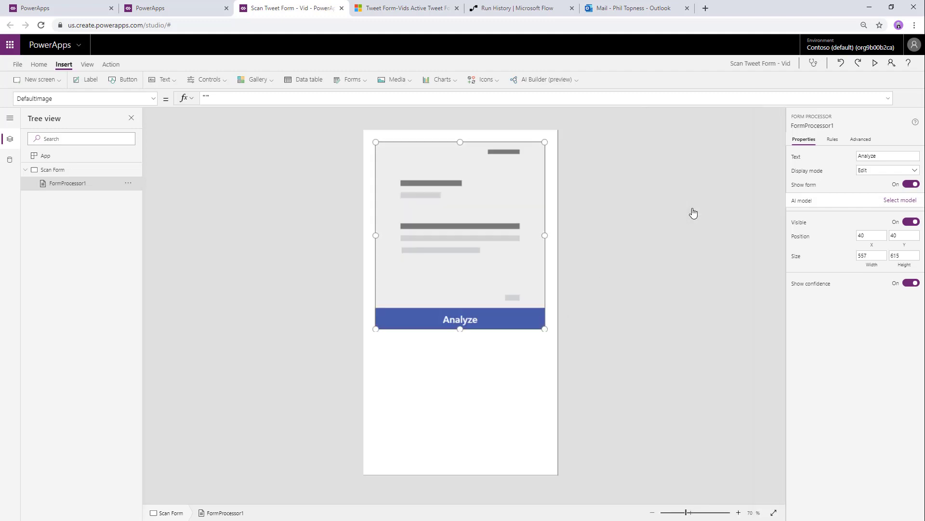
left_click_drag(460, 330, 462, 355)
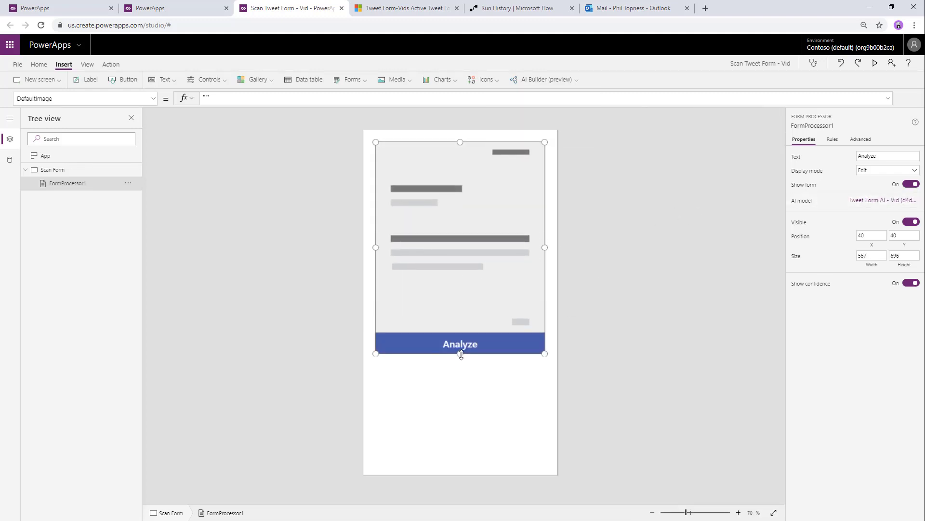
- Set the form processor's OnChange to Set(varCurrentForm, FormProcessor1.FormContent.Fields)
left_click(35, 98)
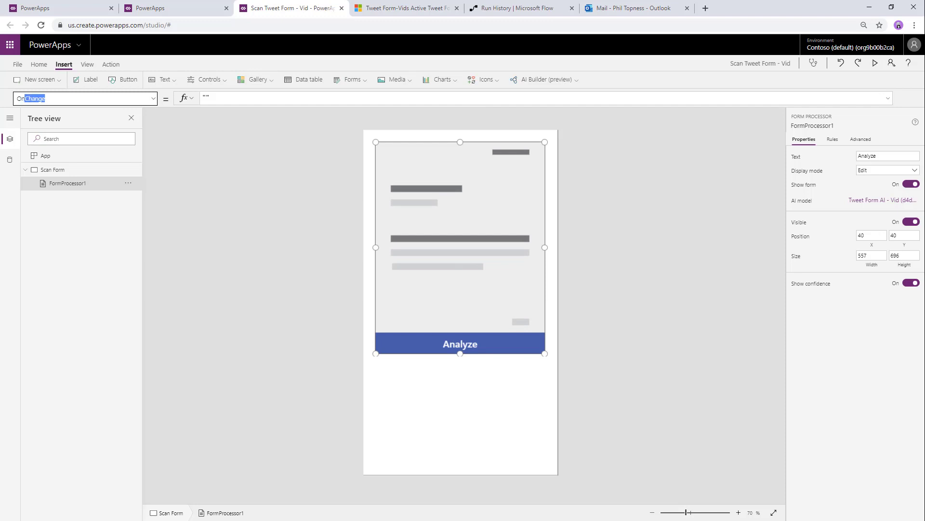
type("On")
key("Return")
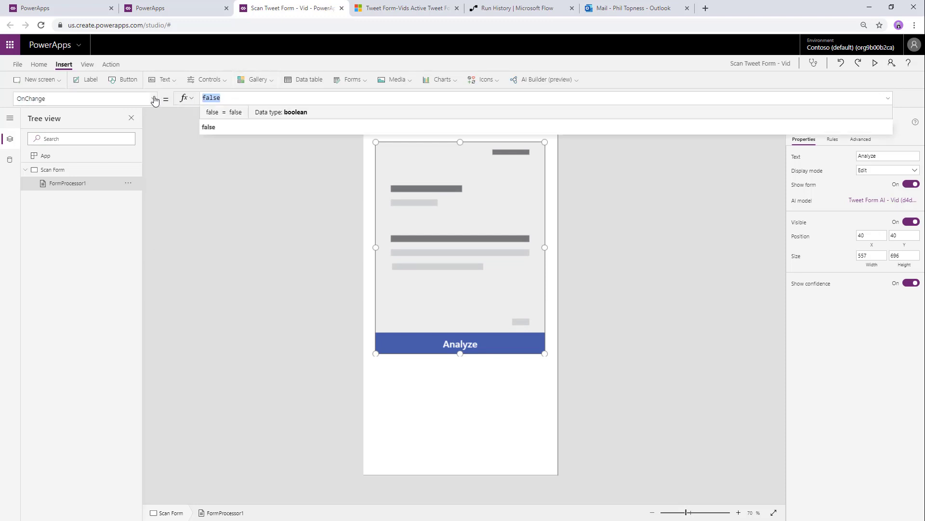
type("FormProcessor1.")
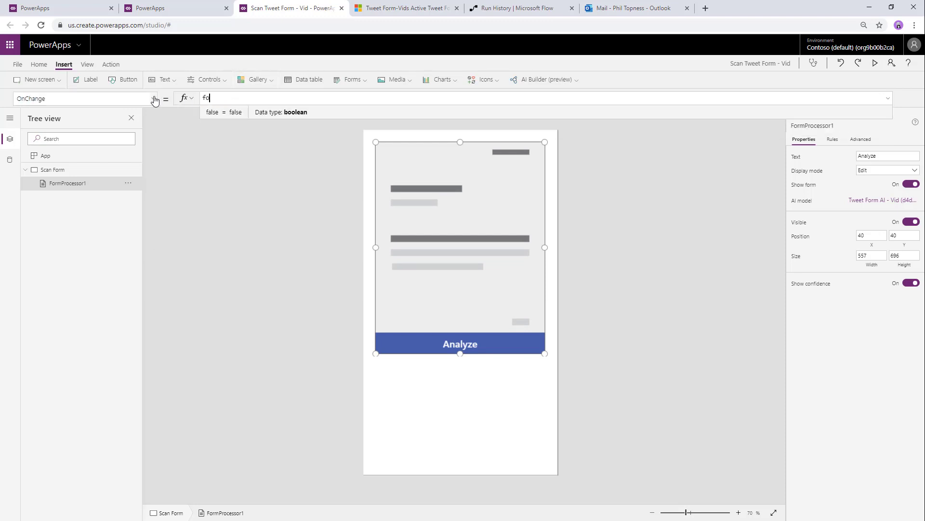
type("FormContent.Fields")
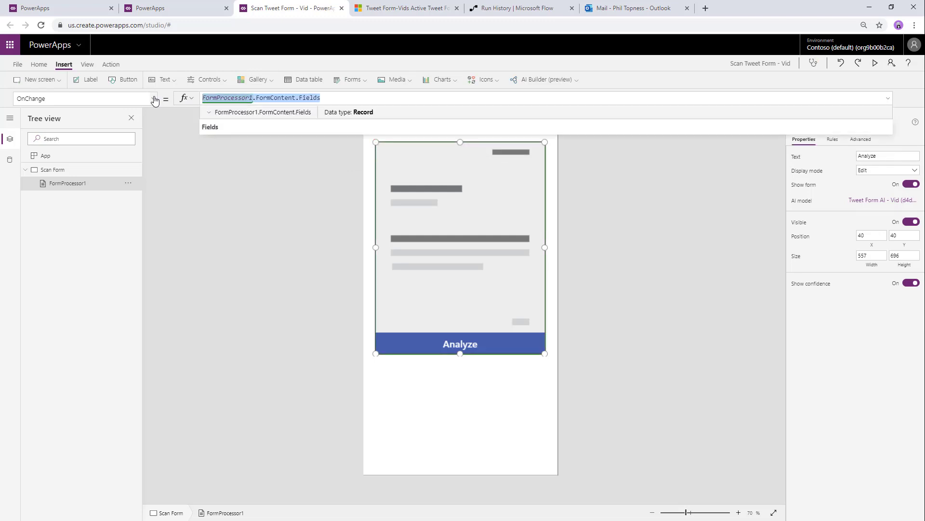
type("Set(varCurrent")
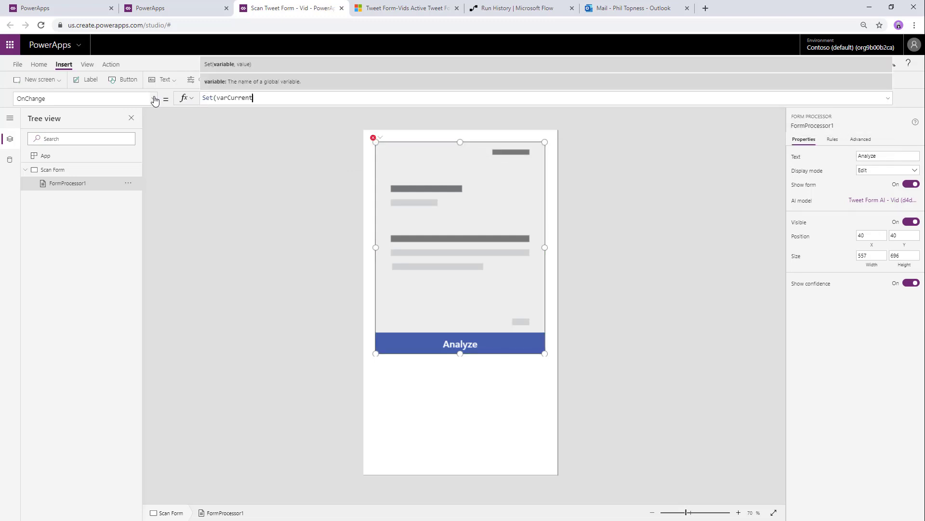
type("Form,")
type("FormProcessor1.FormContent.Fields")
type(")")
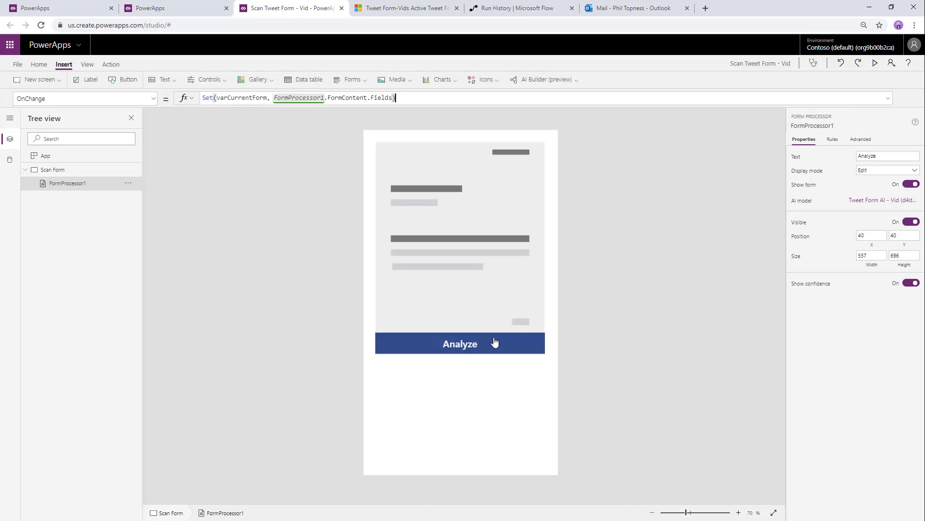
- Analyze a sample tweet form image with the form processor
left_click(493, 344, "alt")
scroll(290, 145, "down", 1)
left_click(372, 179)
left_click(377, 244)
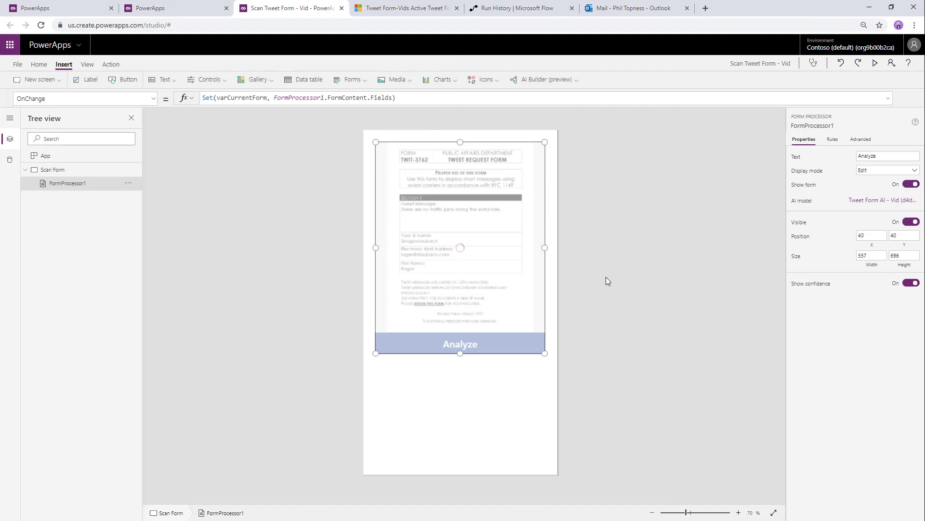
- Check the values stored in the varCurrentForm variable
left_click(87, 65)
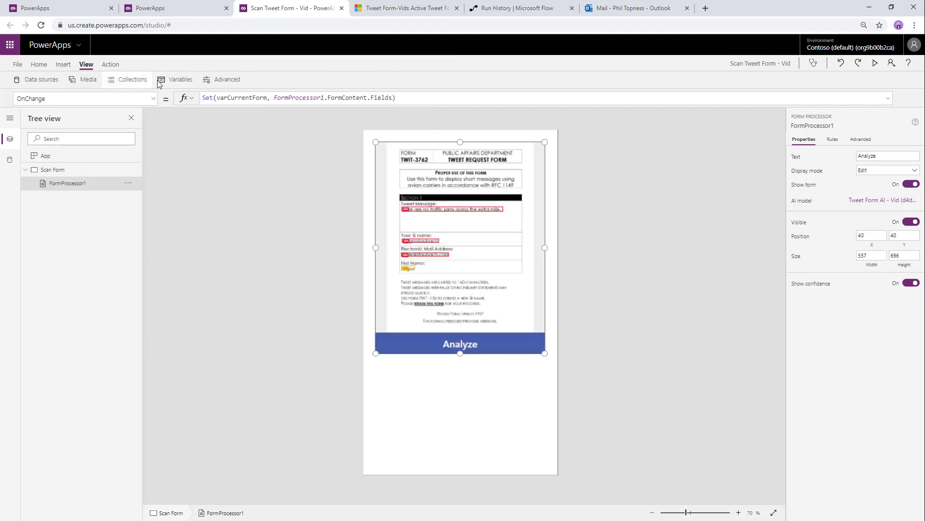
left_click(159, 80)
left_click(243, 132)
left_click(234, 132)
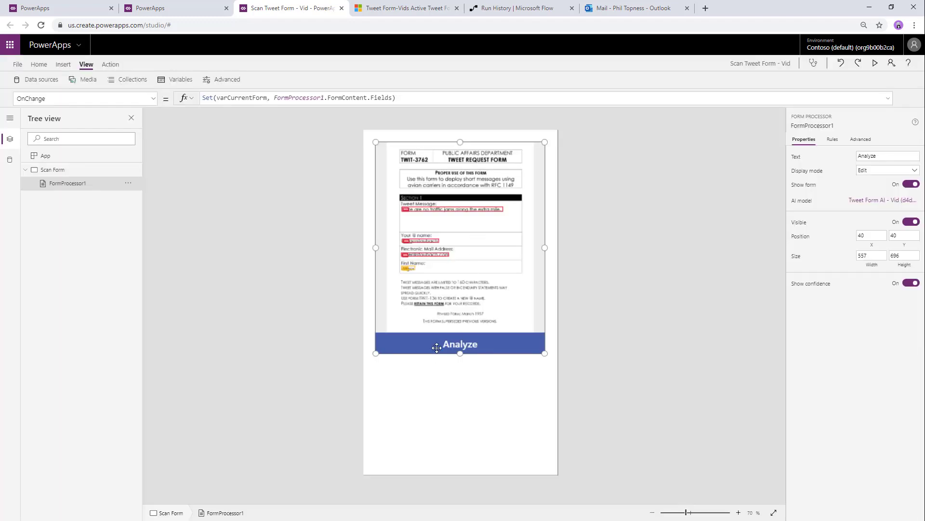
- Add a new form screen and name it 'Revieiw Data'
left_click(39, 65)
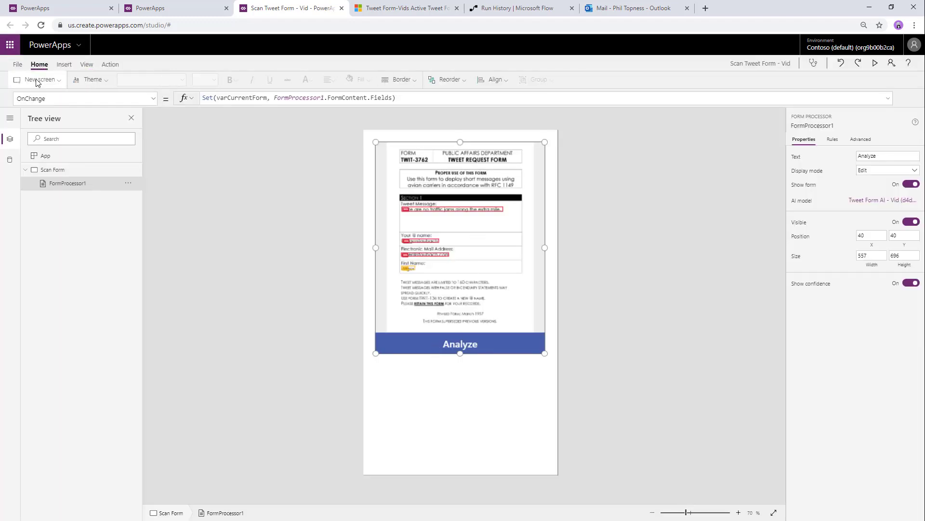
left_click(39, 79)
key("Escape")
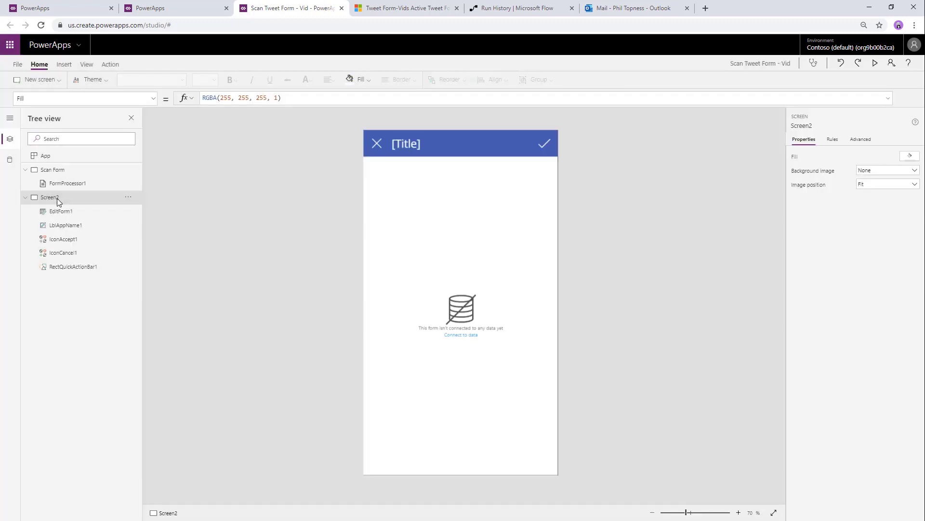
double_click(57, 202)
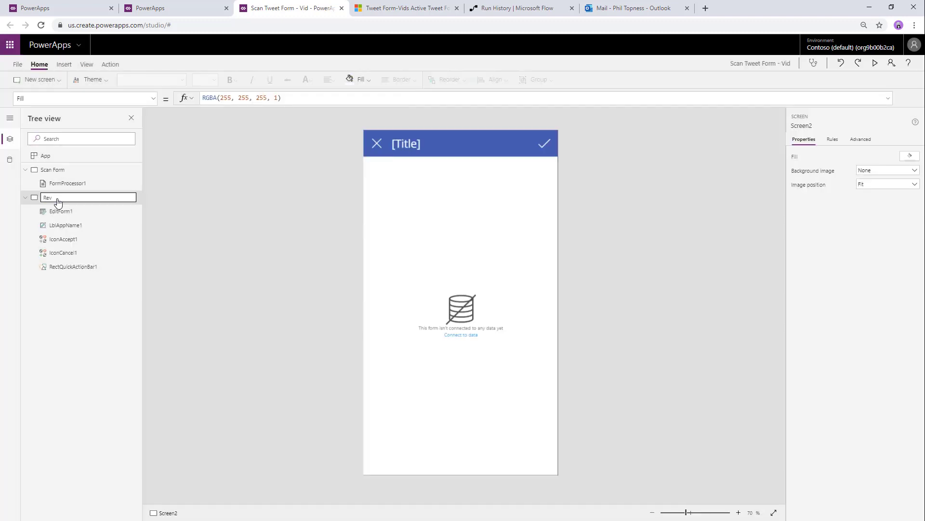
type("Revieiw Data")
key("Return")
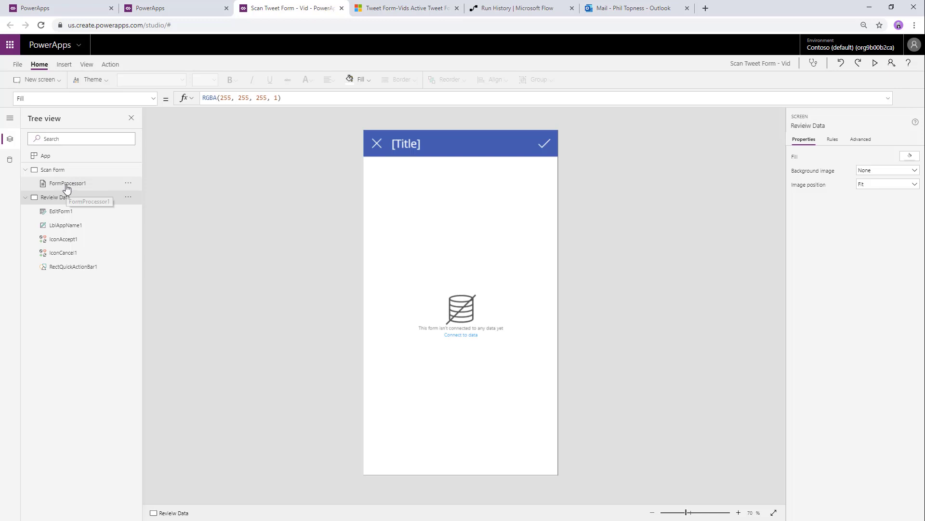
- Add a button labelled 'Review' below the Analyze area on Scan Form
left_click(54, 170)
left_click(64, 64)
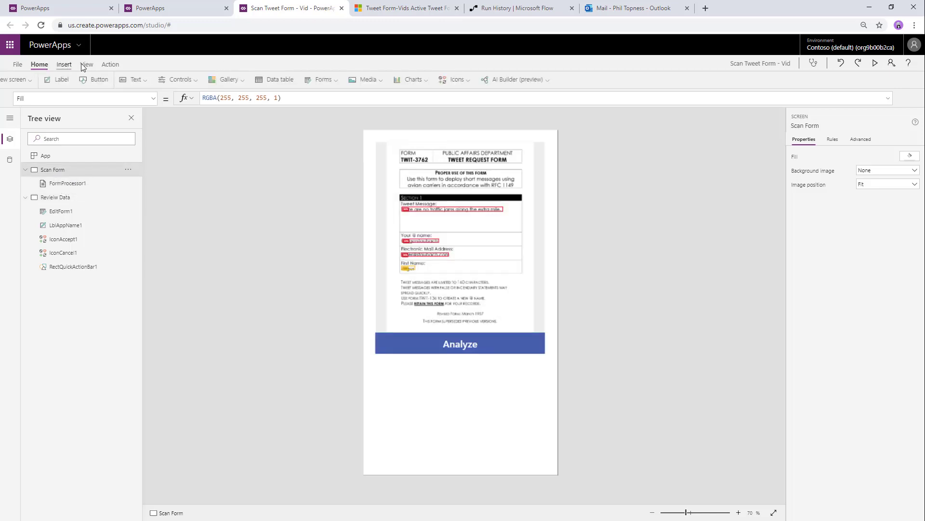
left_click(123, 79)
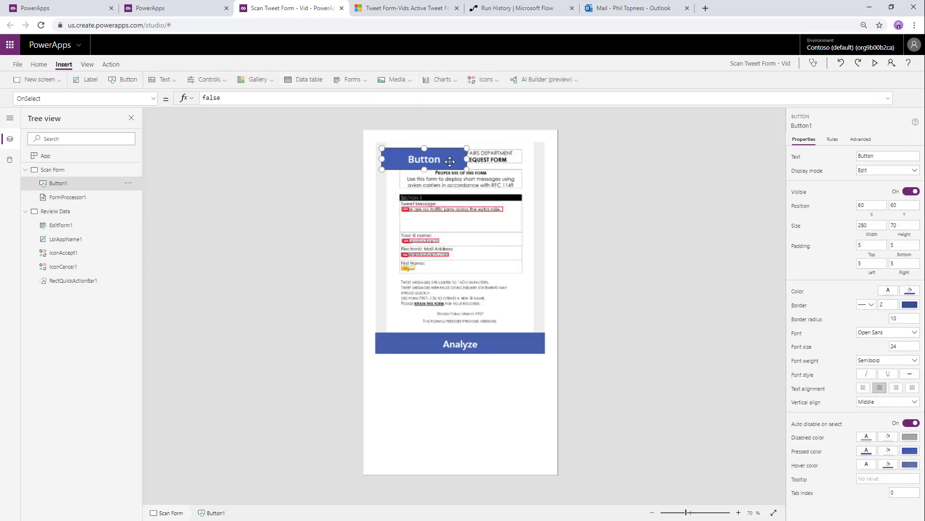
left_click_drag(446, 154, 480, 413)
double_click(480, 413)
type("Review")
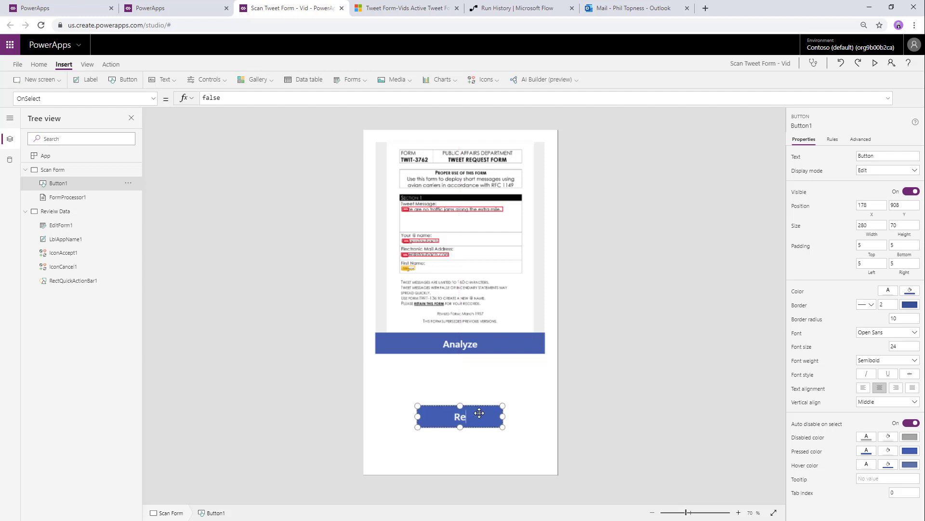
- Make the Review button navigate to Revieiw Data and test it
left_click(111, 64)
left_click(33, 79)
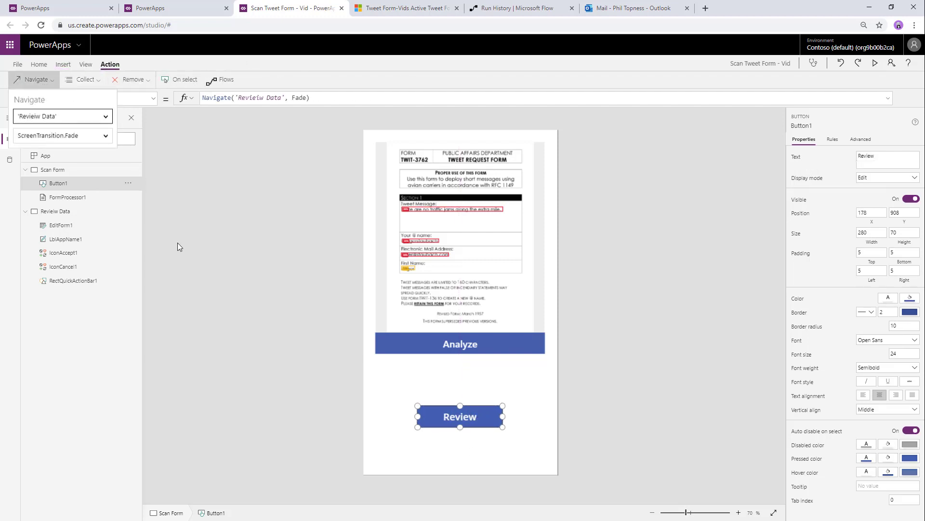
left_click(177, 242)
left_click(464, 417, "alt")
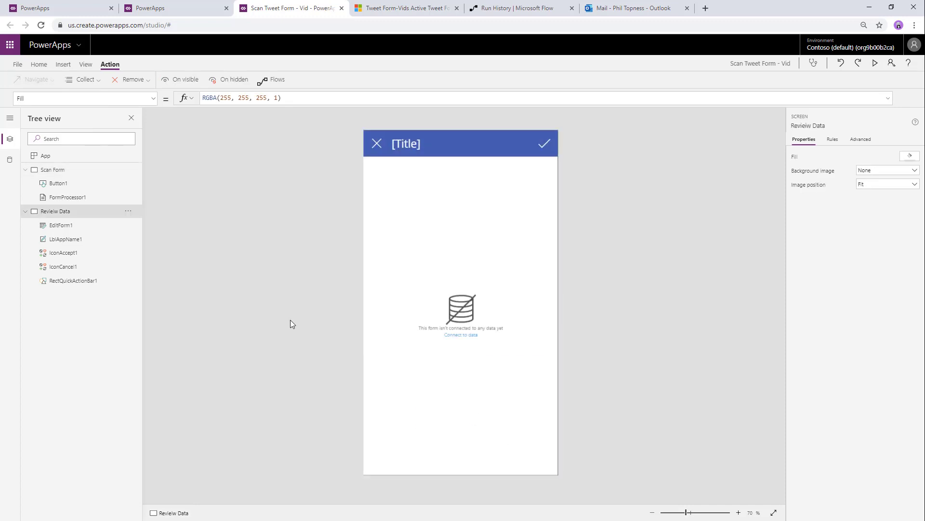
- Correct the screen name to 'Review Data'
double_click(57, 211)
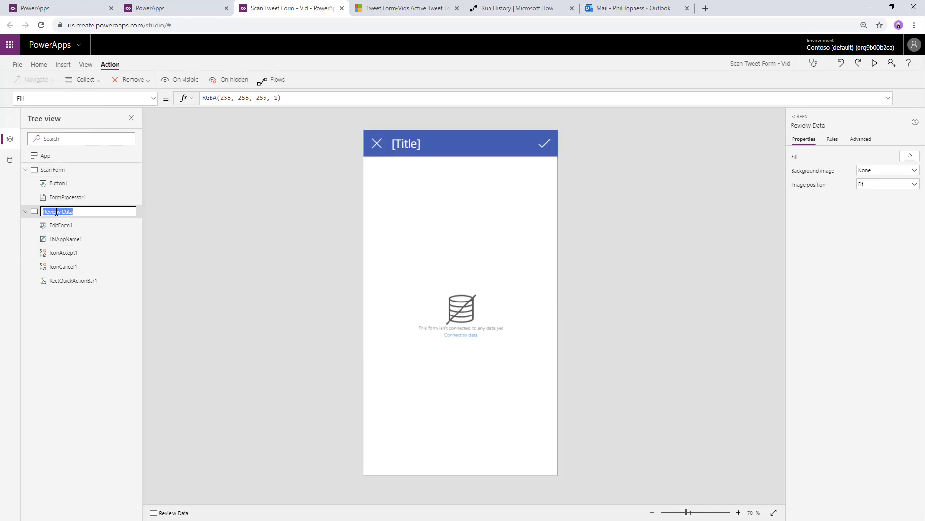
type("R")
key("Return")
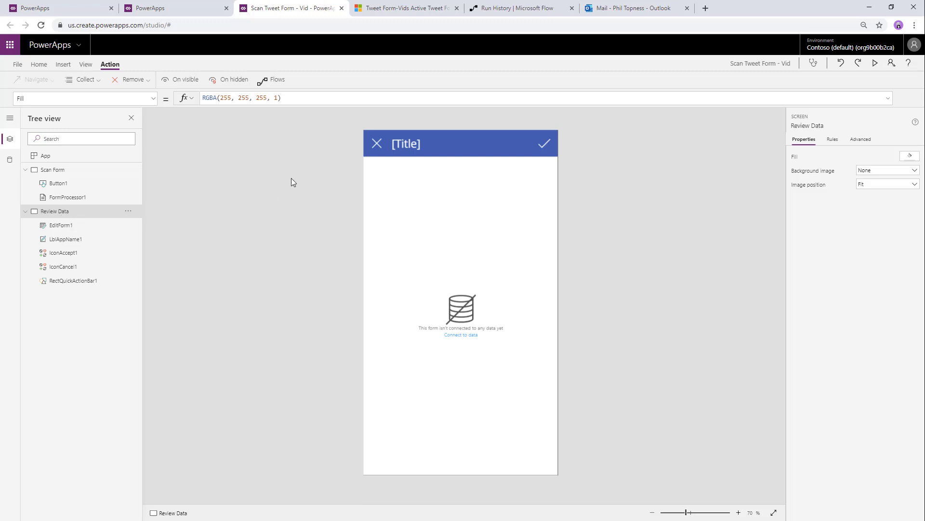
- Make the header label show the screen name using Parent.Name
left_click(63, 226)
left_click(64, 211)
left_click(408, 144)
triple_click(281, 97)
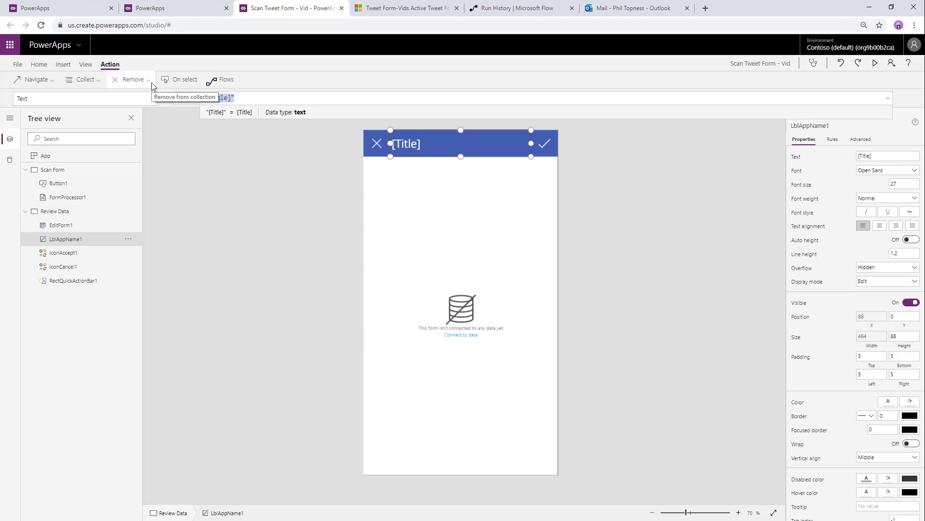
type("par")
key("Tab")
type(".")
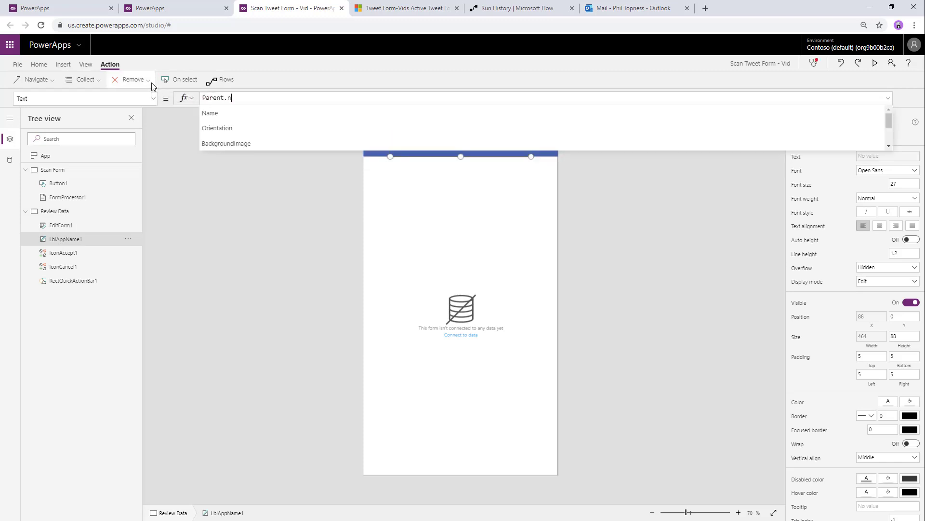
key("Tab")
- Set the edit form's default mode to New and its data source to Tweet Form-Vids
left_click(188, 260)
left_click(70, 227)
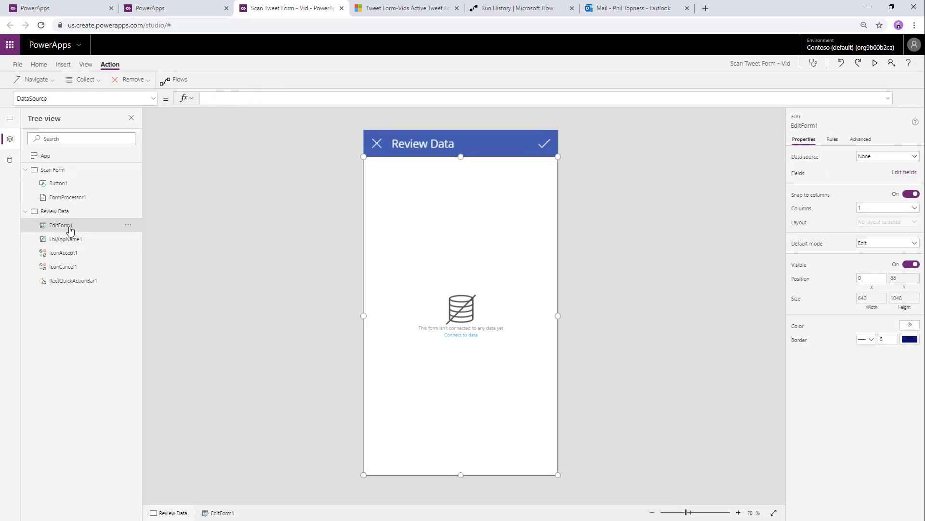
left_click(886, 249)
left_click(885, 265)
left_click(897, 156)
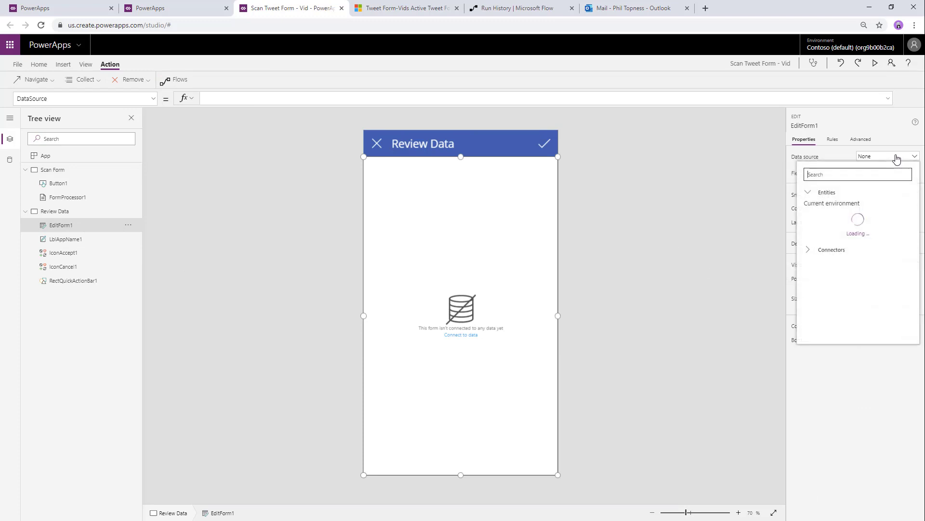
left_click(825, 300)
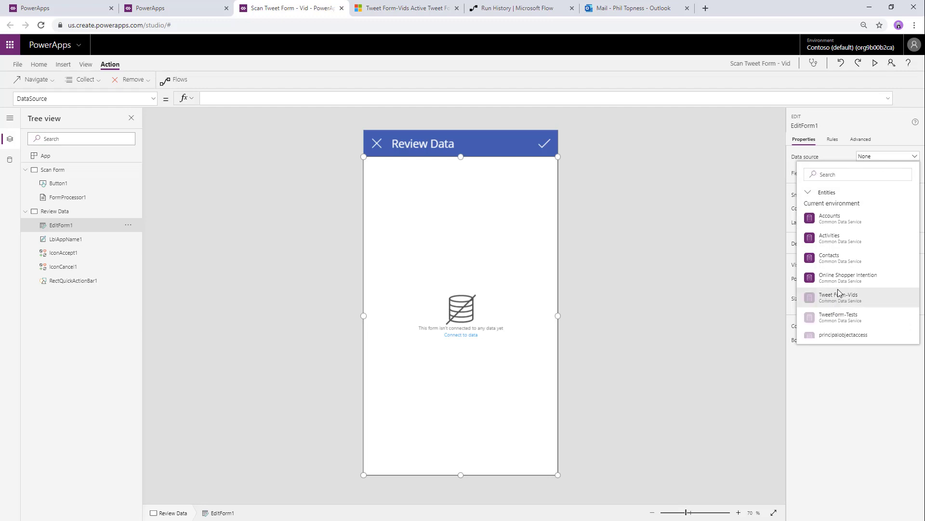
scroll(854, 278, "down", 1)
left_click(852, 288)
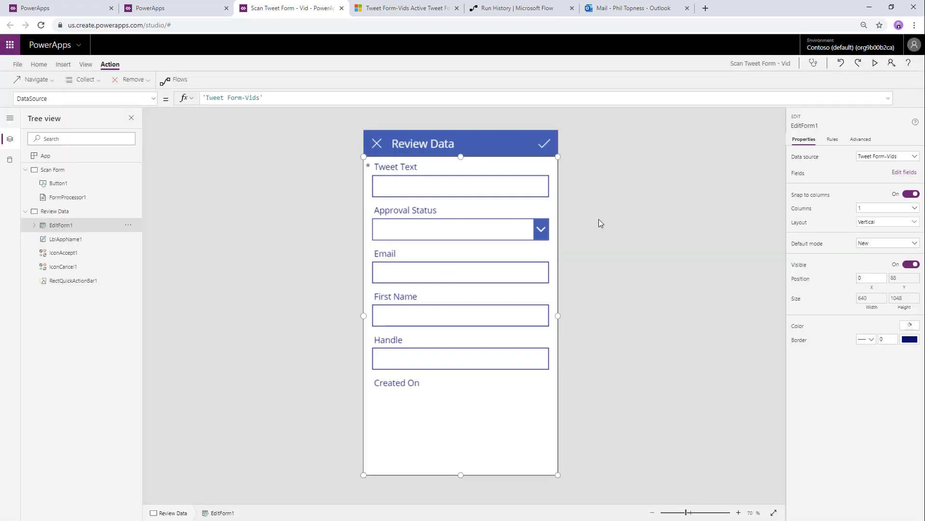
- Delete the Approval Status and Created On cards and shorten the form to fit
left_click(447, 226)
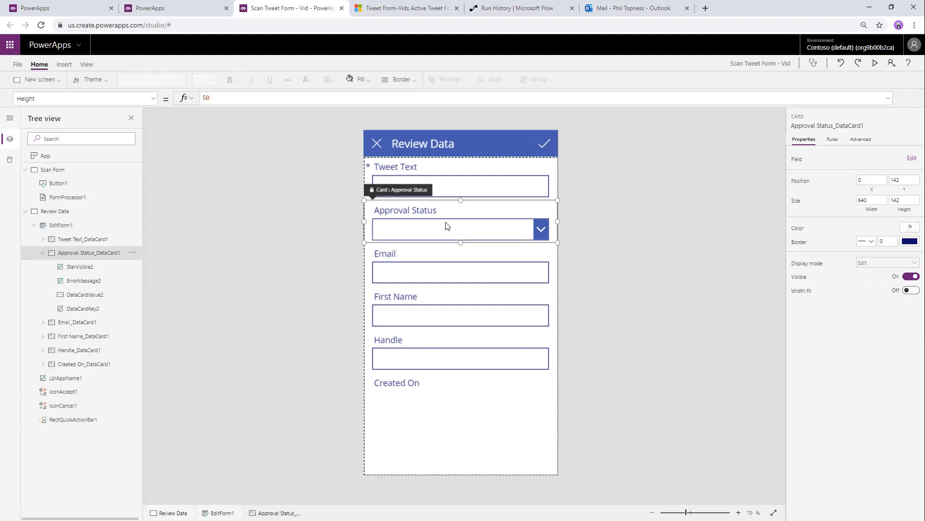
key("Delete")
left_click(440, 343)
key("Delete")
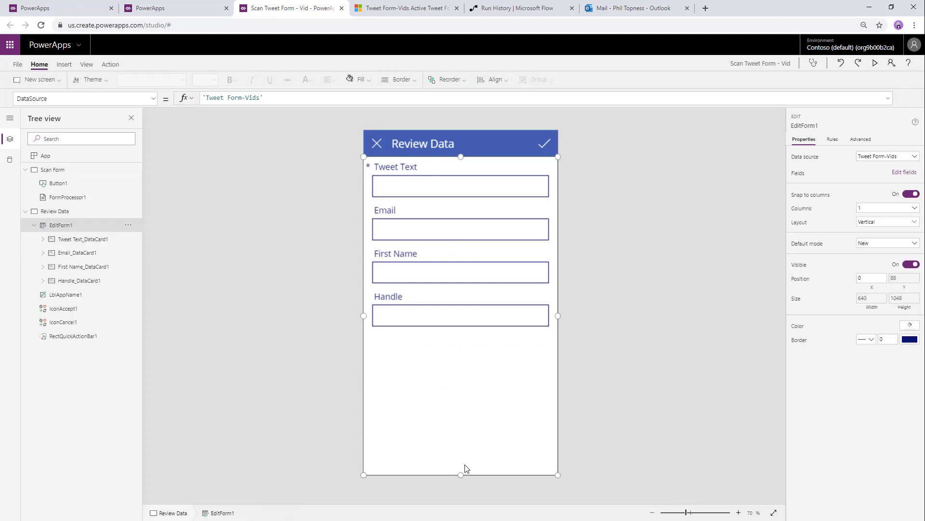
left_click_drag(460, 475, 465, 399)
- Set the Tweet Text input's mode to Multiline
left_click(469, 190)
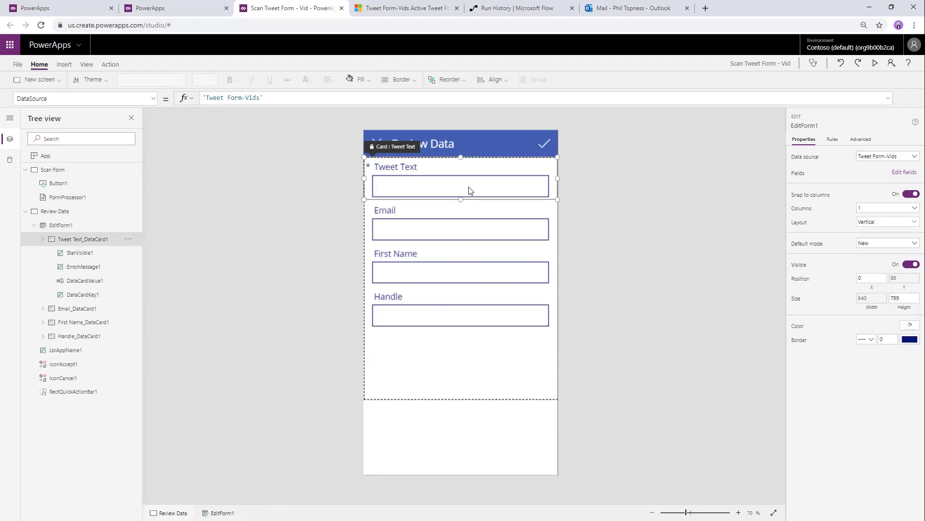
left_click(857, 141)
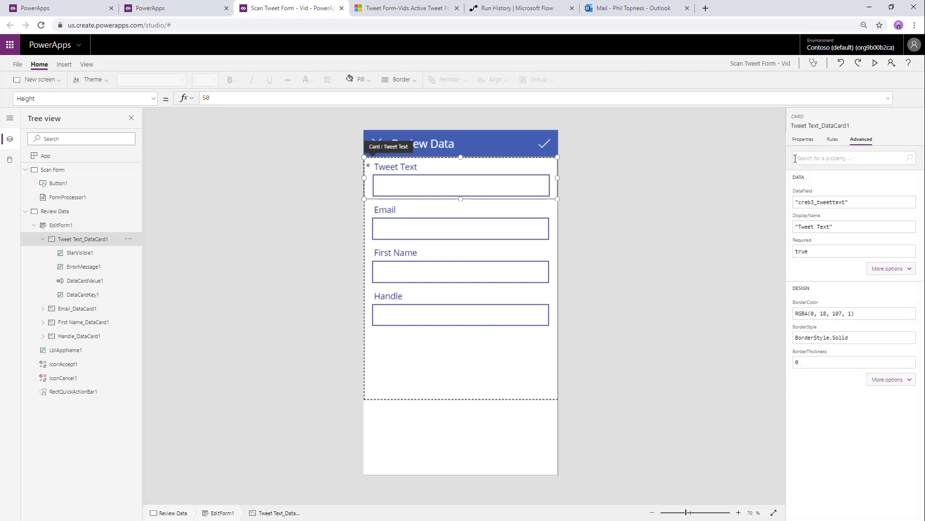
left_click(804, 140)
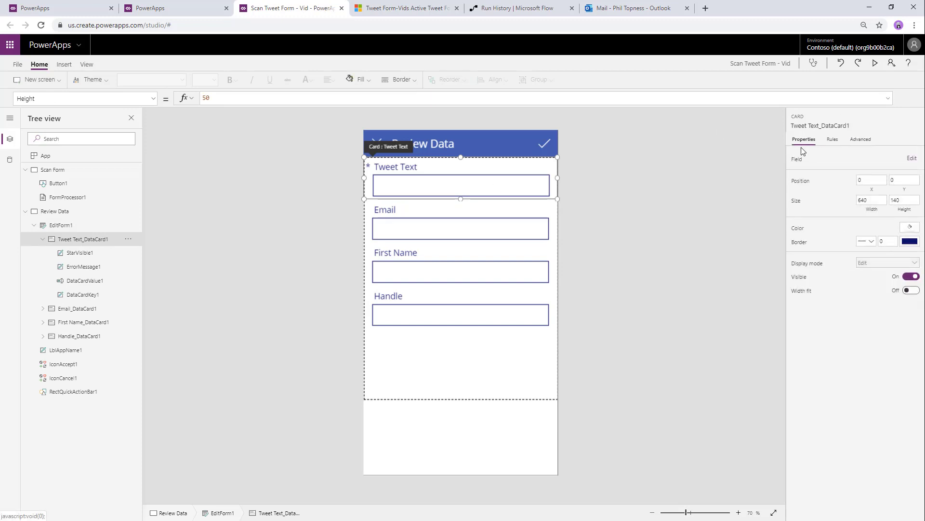
left_click(503, 188)
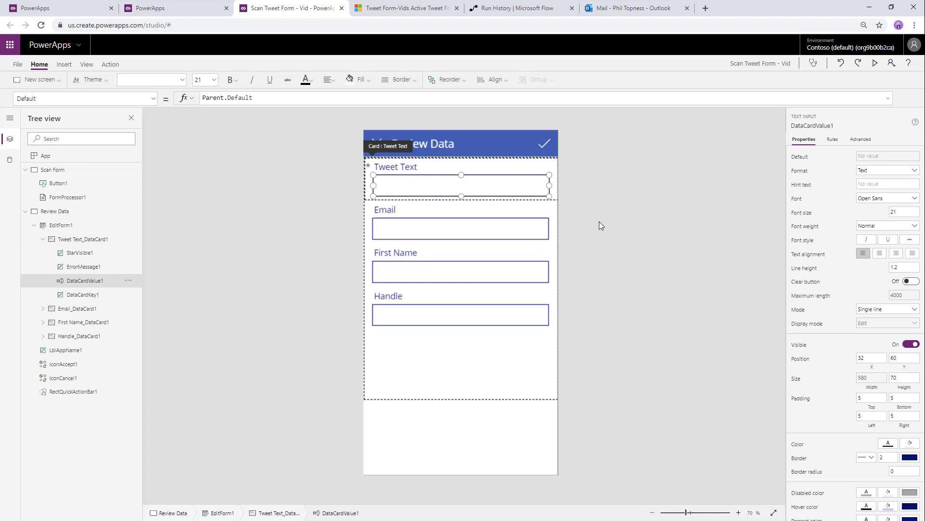
left_click(884, 307)
left_click(870, 318)
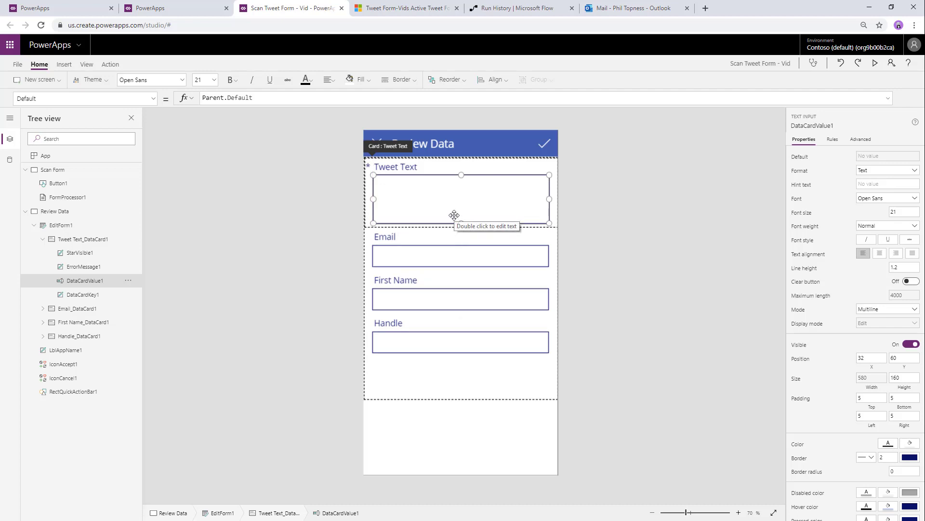
left_click(83, 239)
left_click(103, 96)
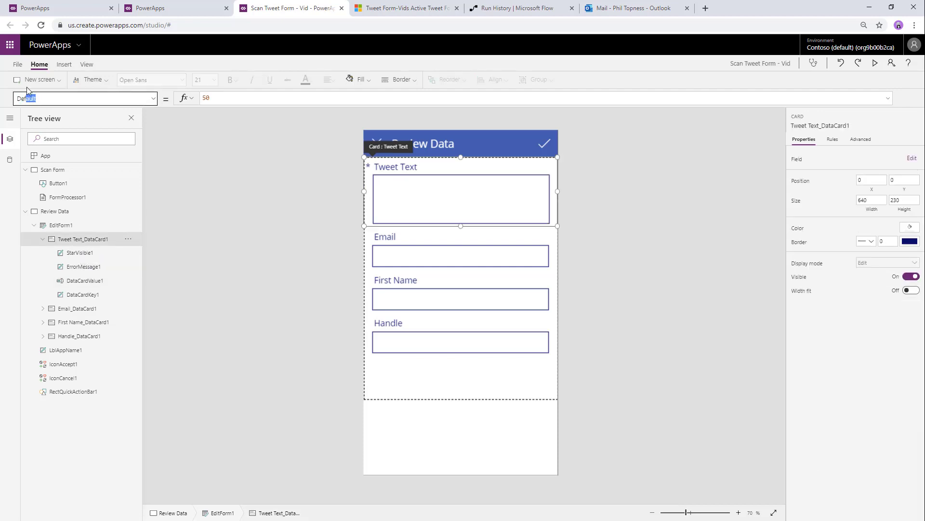
- Set the Tweet Text card's Default to varCurrentForm.'Tweet Message'
key("Tab")
left_click_drag(278, 100, 160, 101)
type("varcur")
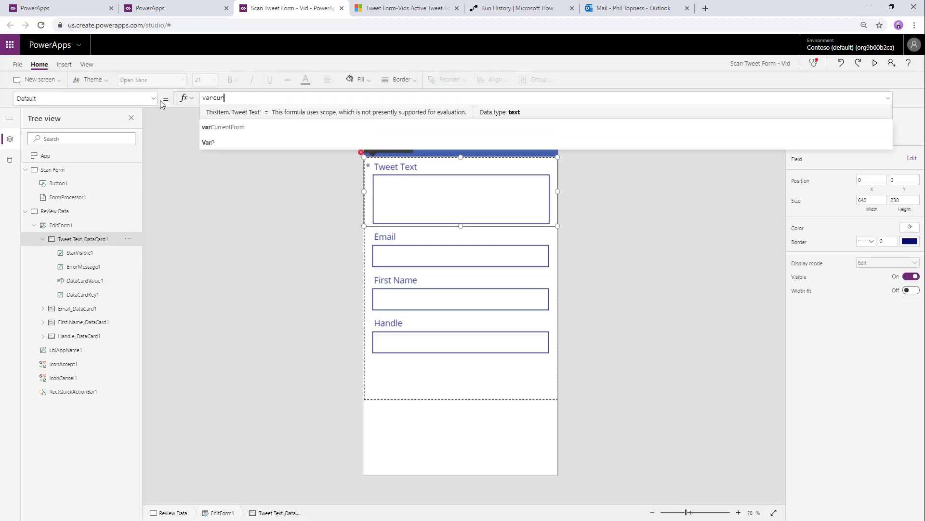
key("Tab")
type(".")
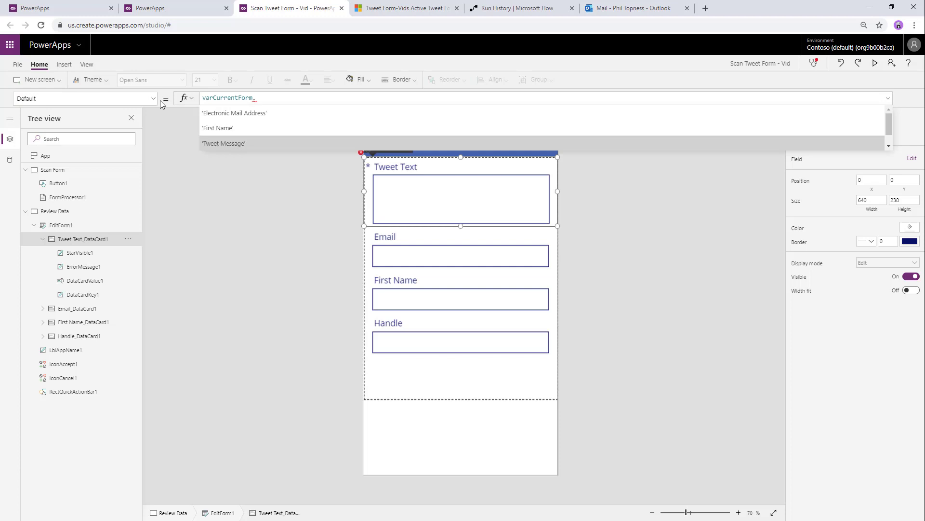
key("Tab")
- Set the Email card's Default to varCurrentForm.'Electronic Mail Address'
left_click(111, 306)
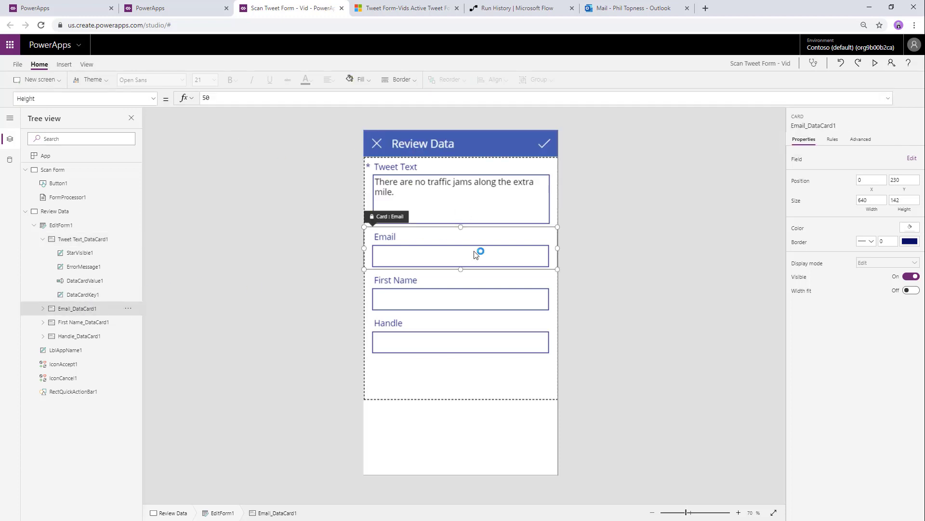
left_click(861, 139)
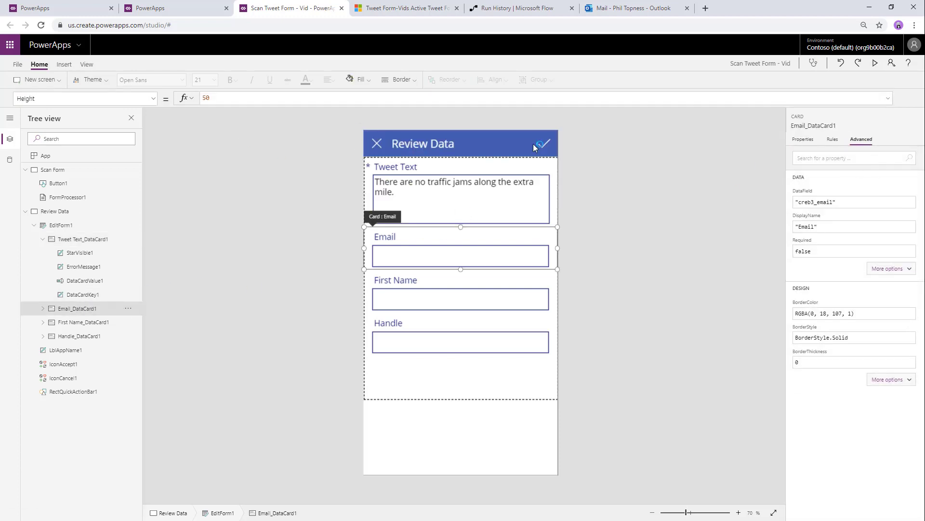
key("Return")
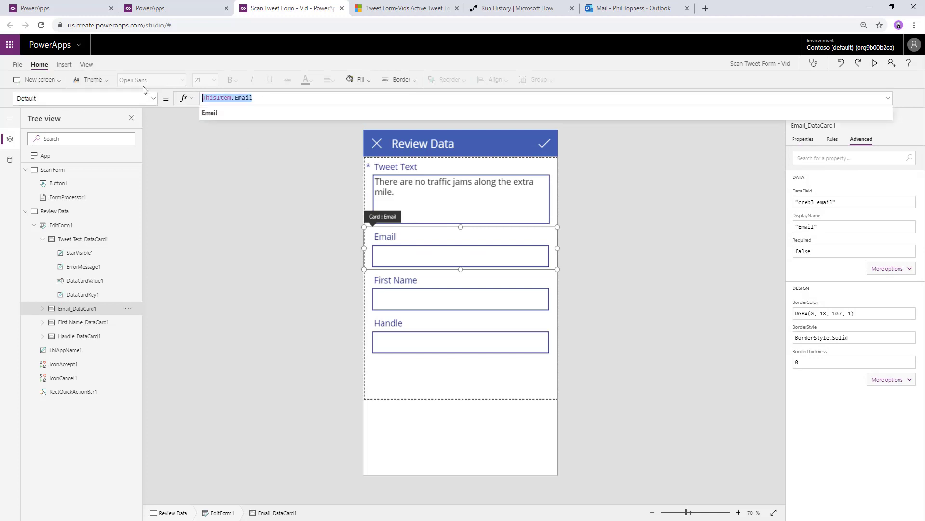
type("varcur")
key("Tab")
type(".")
key("Down")
key("Down")
key("Down")
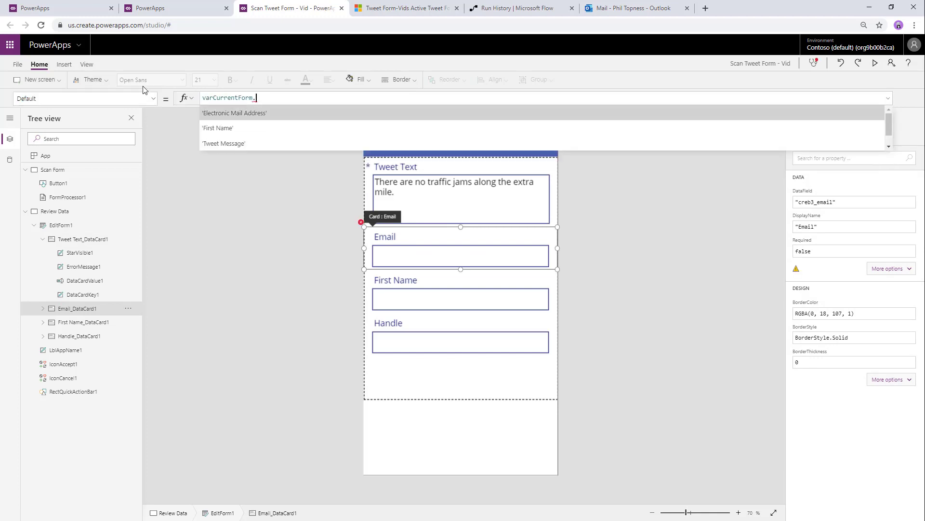
key("Up")
key("Up")
key("Tab")
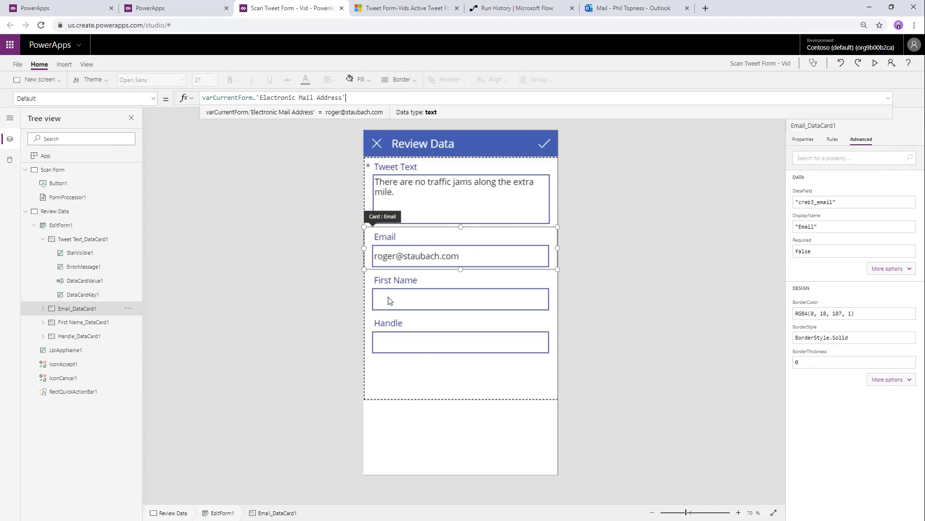
- Unlock the First Name card and set its Default to varCurrentForm.'First Name'
left_click(411, 283)
left_click(858, 159)
left_click(105, 97)
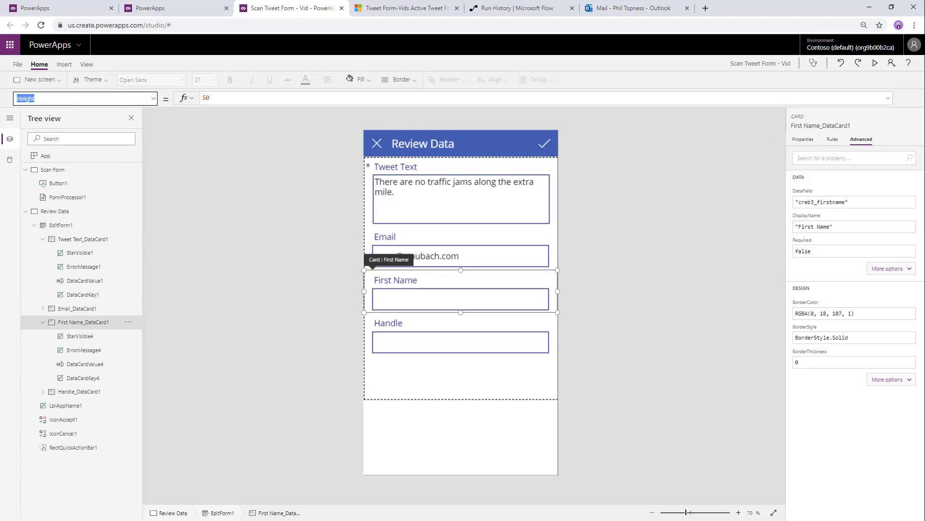
type("Default")
key("Tab")
left_click_drag(283, 99, 183, 99)
type("varCur")
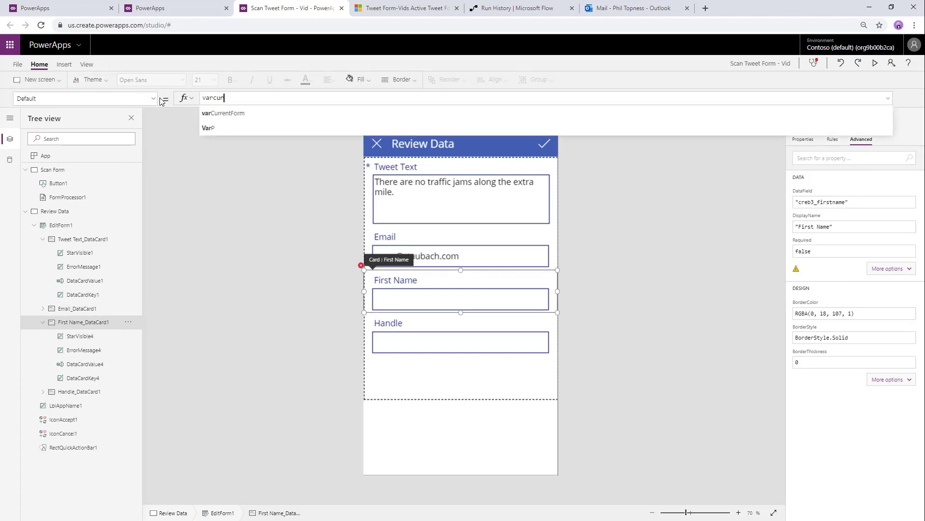
key("Tab")
type(".")
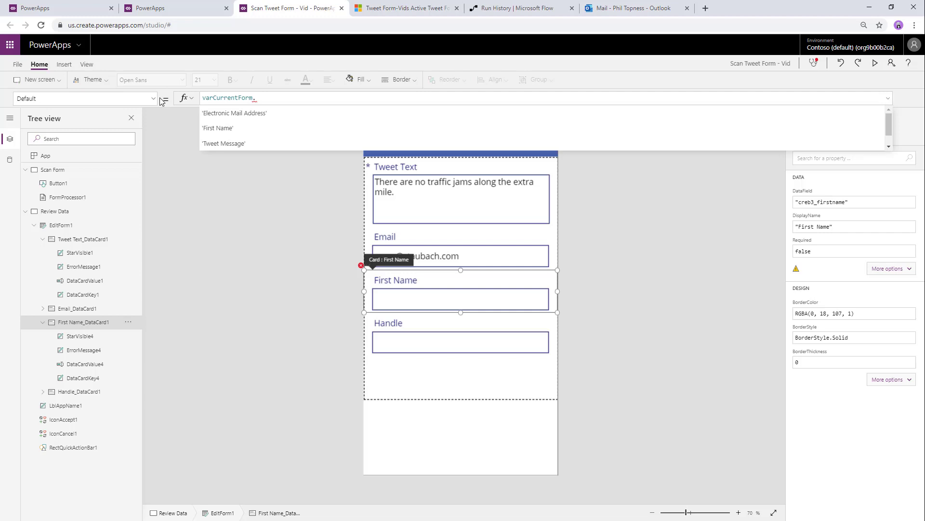
key("Down")
key("Tab")
- Unlock the Handle card and set its Default to varCurrentForm.'Your @ name'
left_click(398, 319)
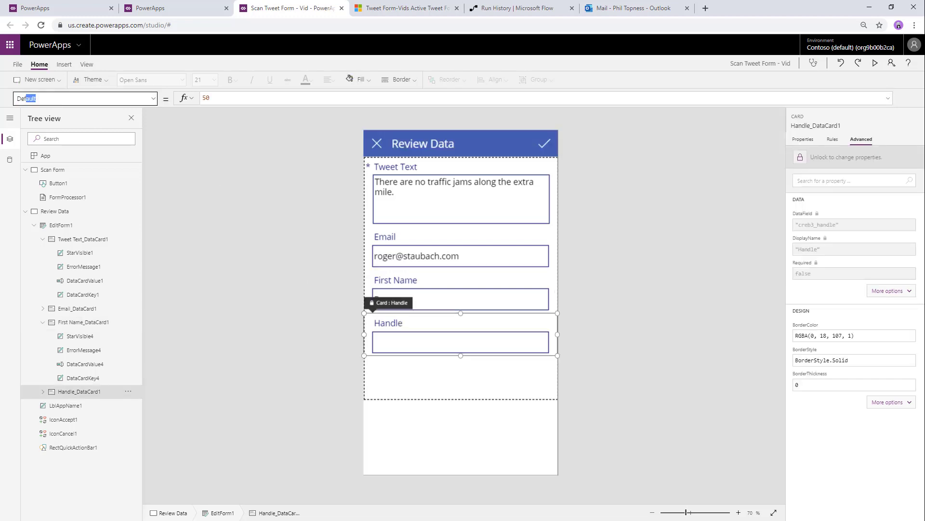
type("Def")
key("Return")
left_click(869, 161)
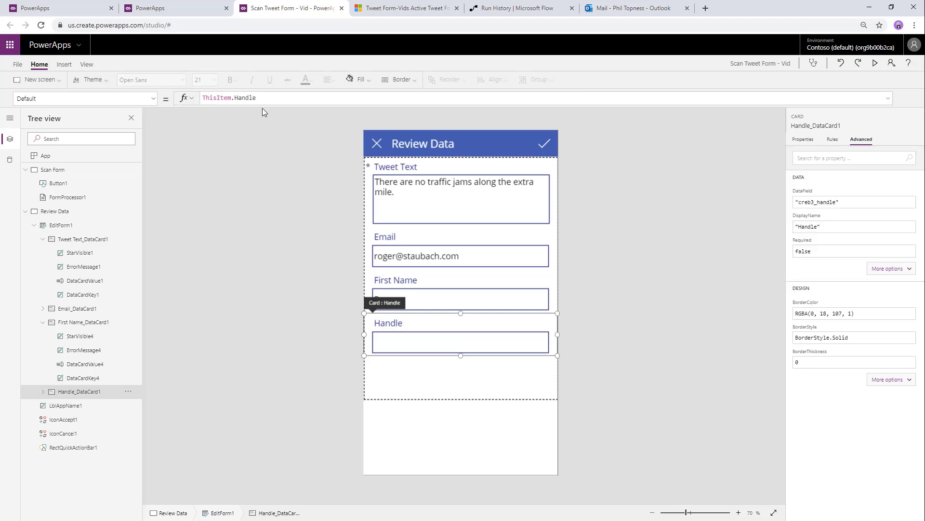
left_click(262, 101)
key("ctrl+a")
type("varCurrentForm.")
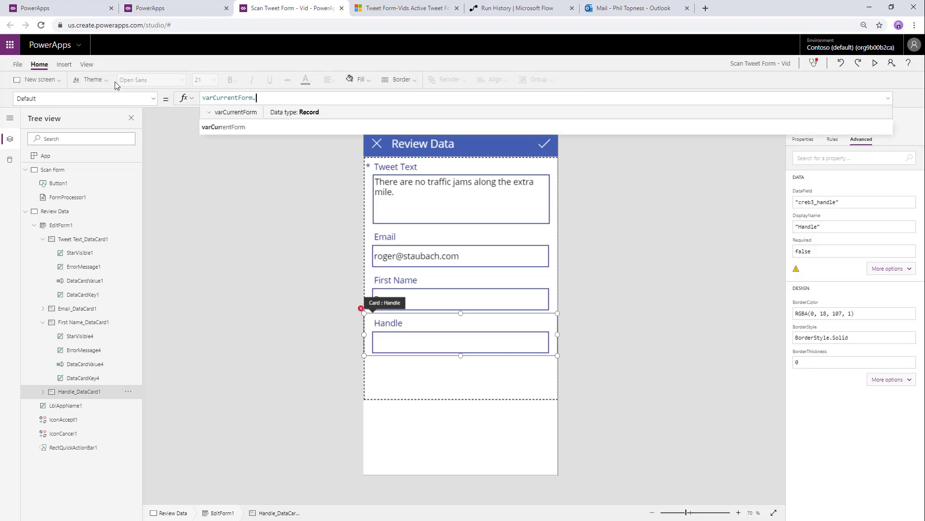
scroll(250, 137, "down", 1)
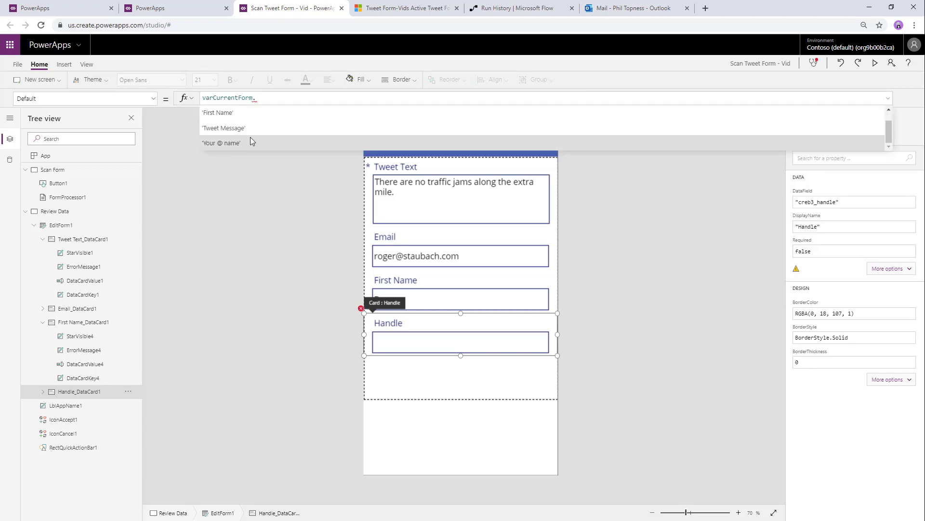
left_click(250, 143)
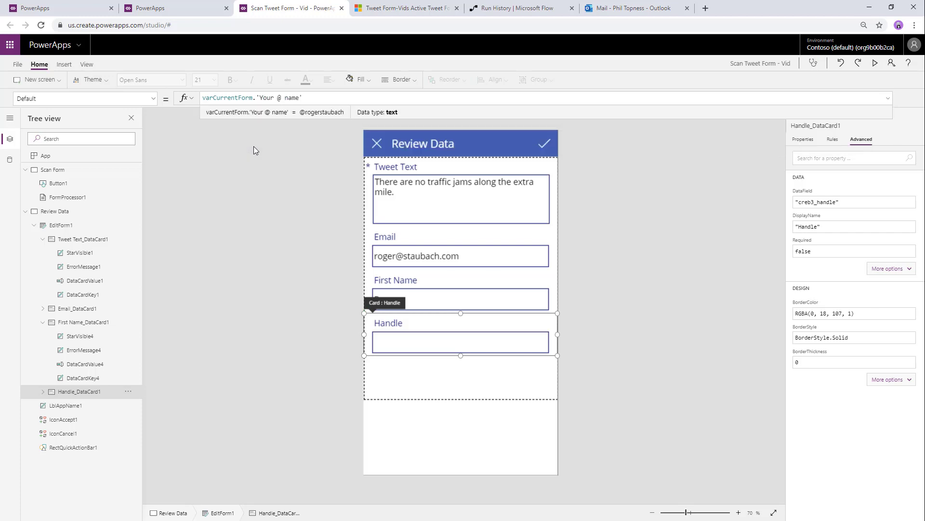
left_click(61, 211)
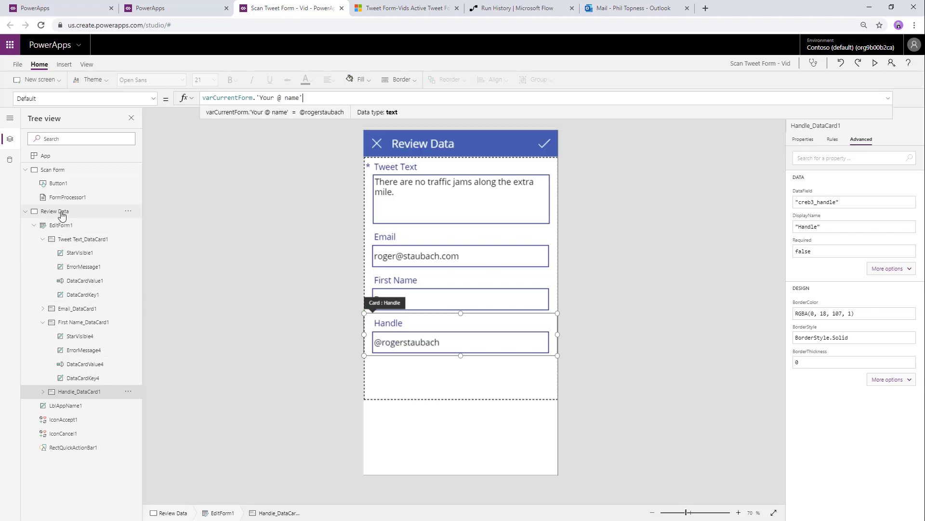
- Set the Review Data screen's OnVisible to NewForm(EditForm1)
left_click(137, 101)
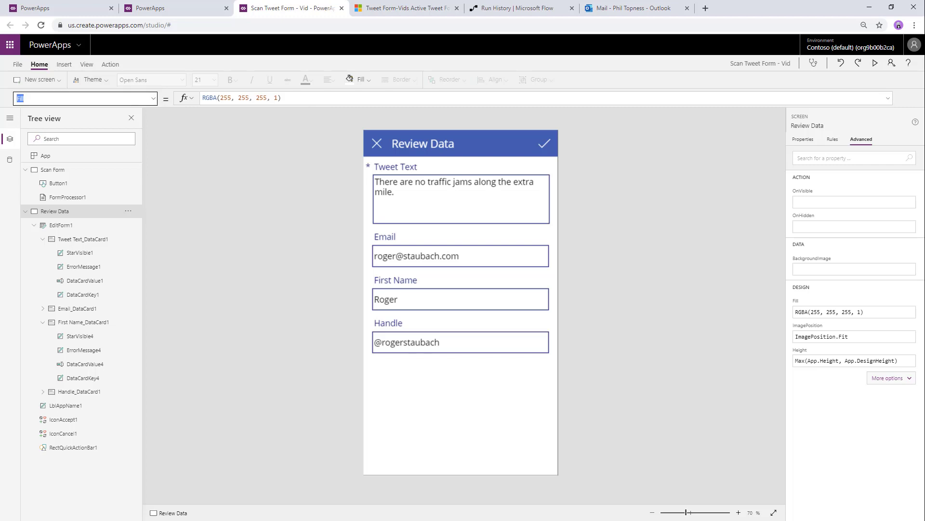
key("Return")
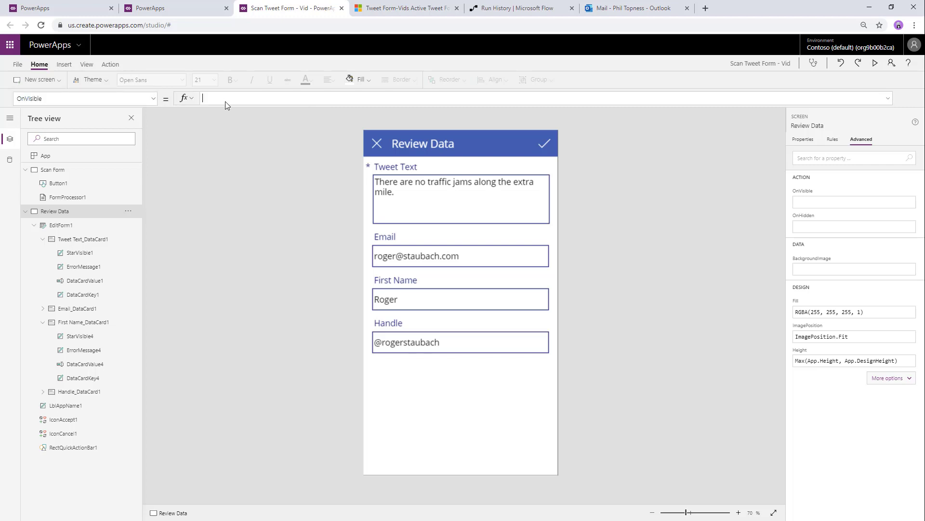
type("Newform(EditForm(")
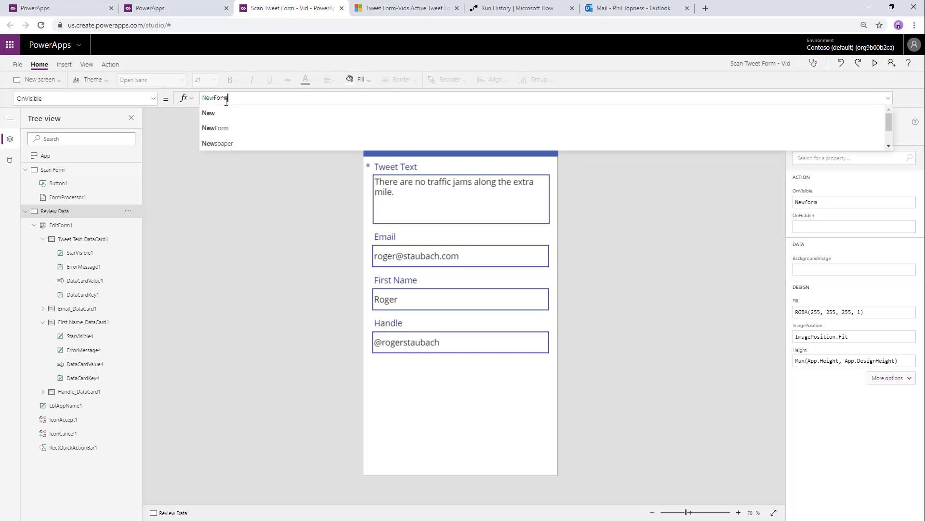
key("BackSpace")
type("1)")
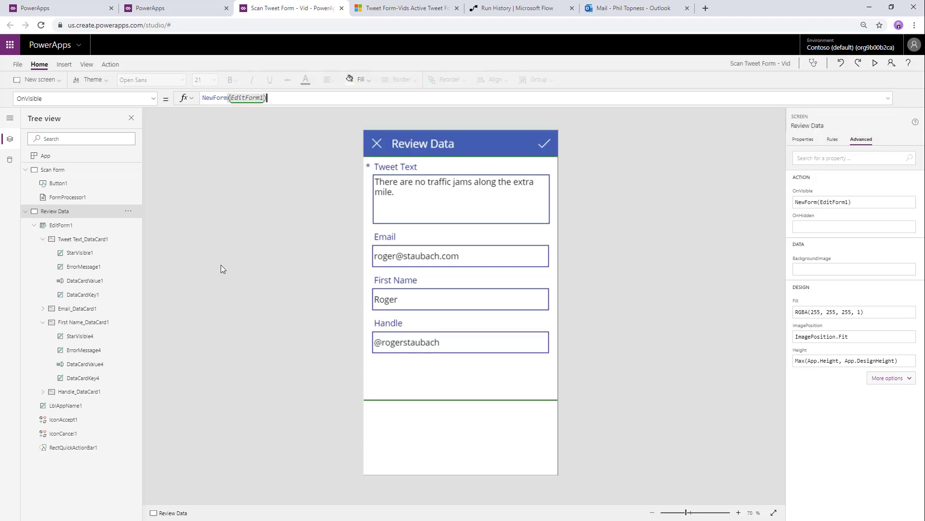
- Add a 'Tweet It!' button below the Review Data form fields
left_click(59, 63)
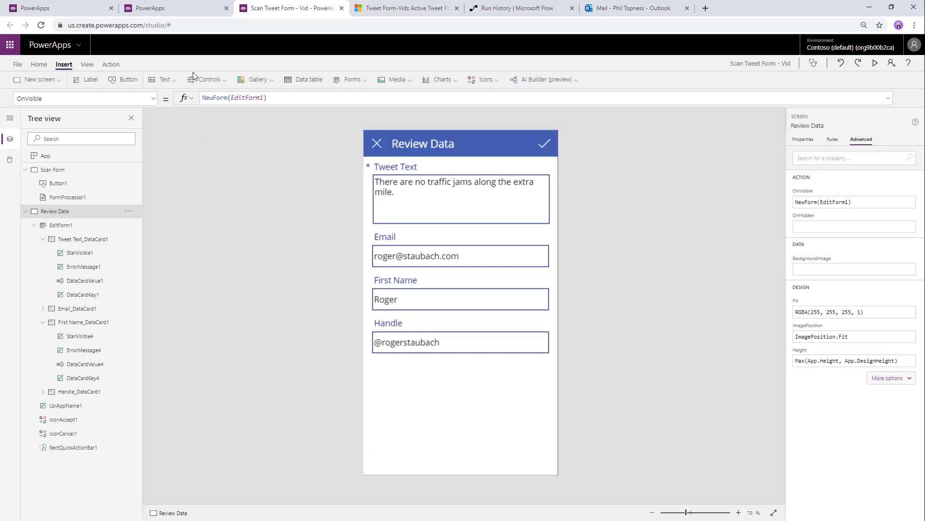
left_click(124, 80)
left_click_drag(436, 184, 478, 424)
type("Tweet It!")
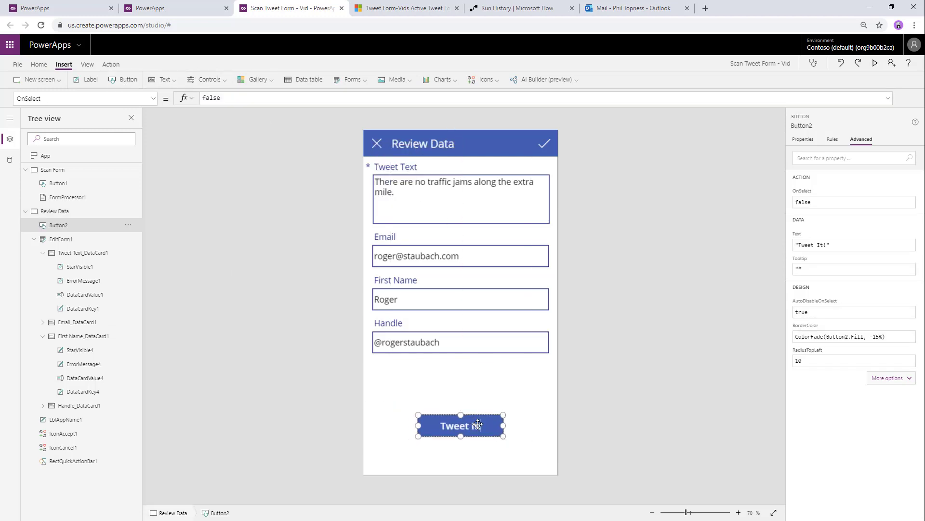
left_click(406, 490)
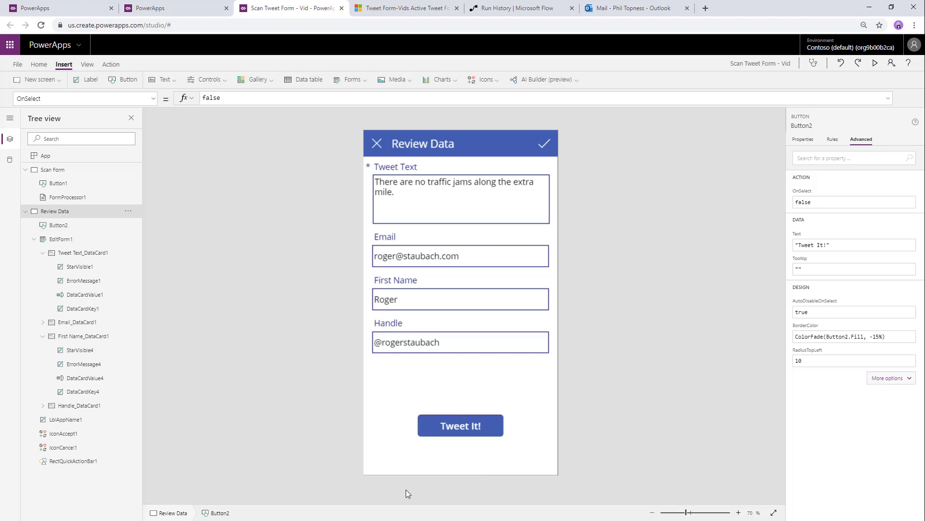
left_click(484, 425)
left_click(110, 64)
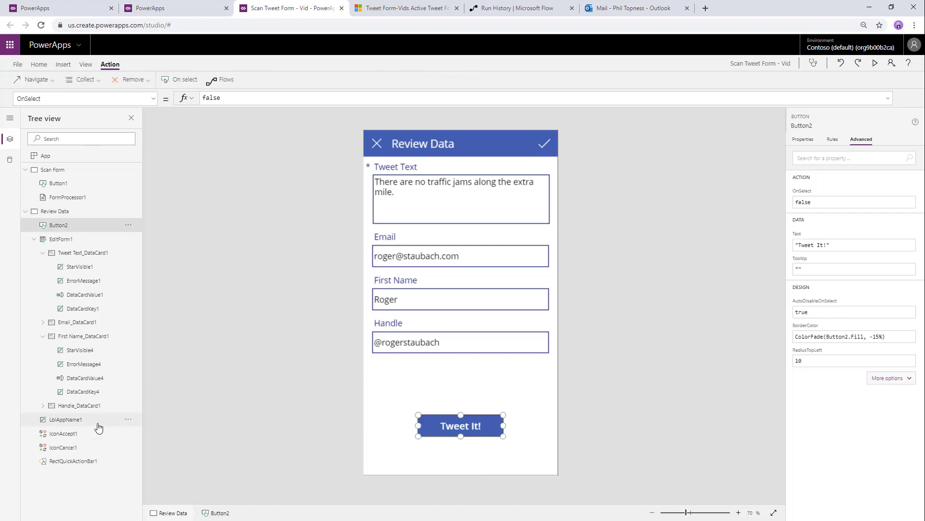
- Add a new Success screen template with a check mark
left_click(39, 64)
left_click(40, 79)
left_click(106, 178)
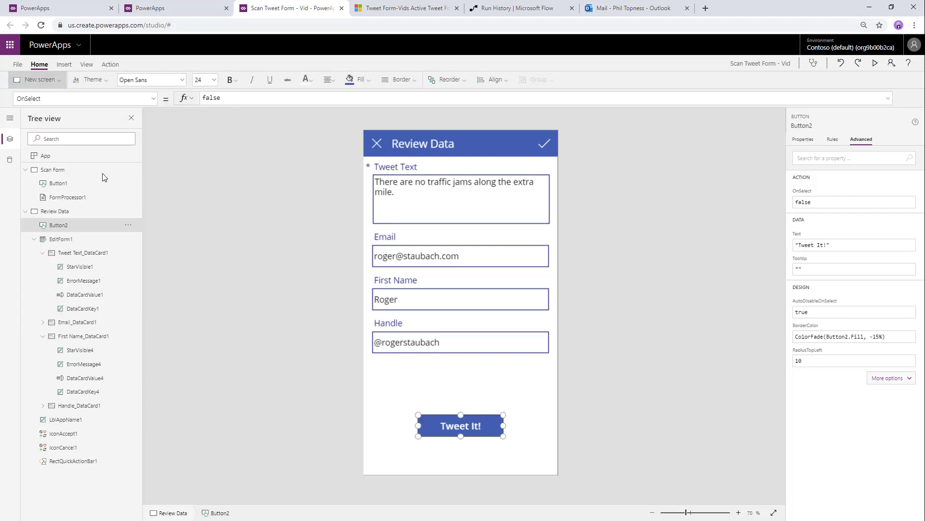
- Rename the new screen to 'Success'
double_click(70, 476)
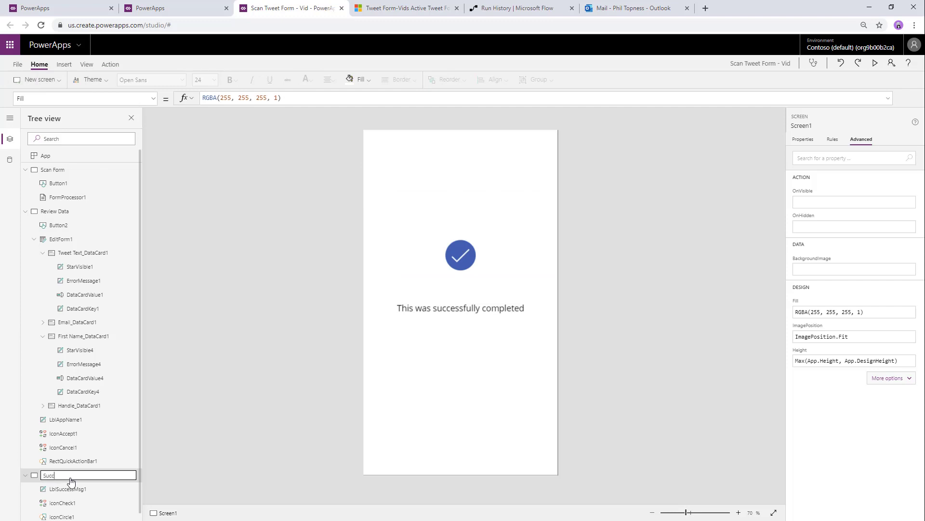
type("Success")
key("Return")
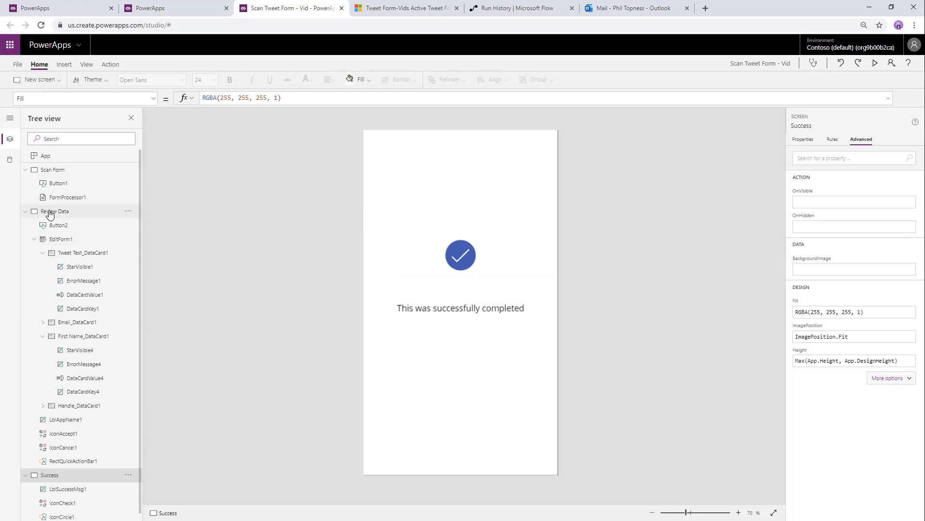
- Set Tweet It!'s OnSelect to SubmitForm(EditForm1);Navigate(Success, ScreenTransition.Fade)
left_click(33, 207)
left_click(462, 428)
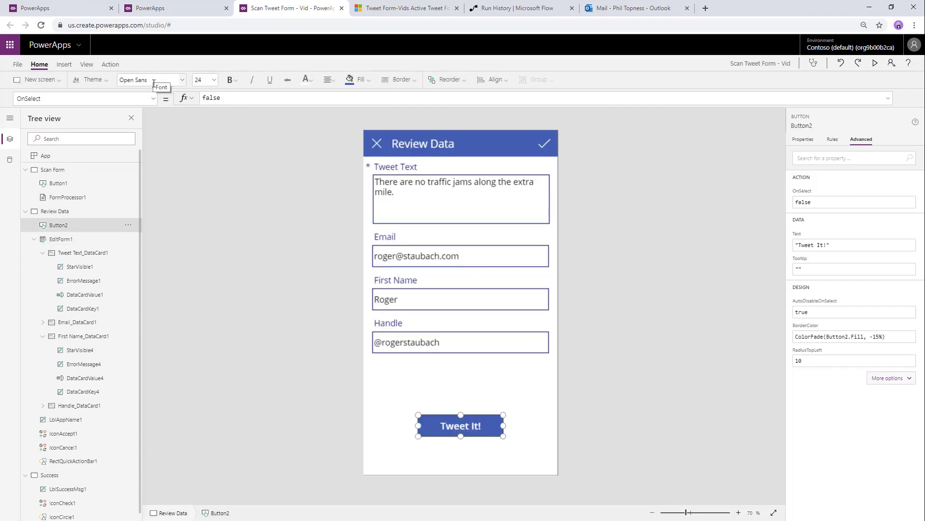
double_click(247, 99)
type("SubmitForm(")
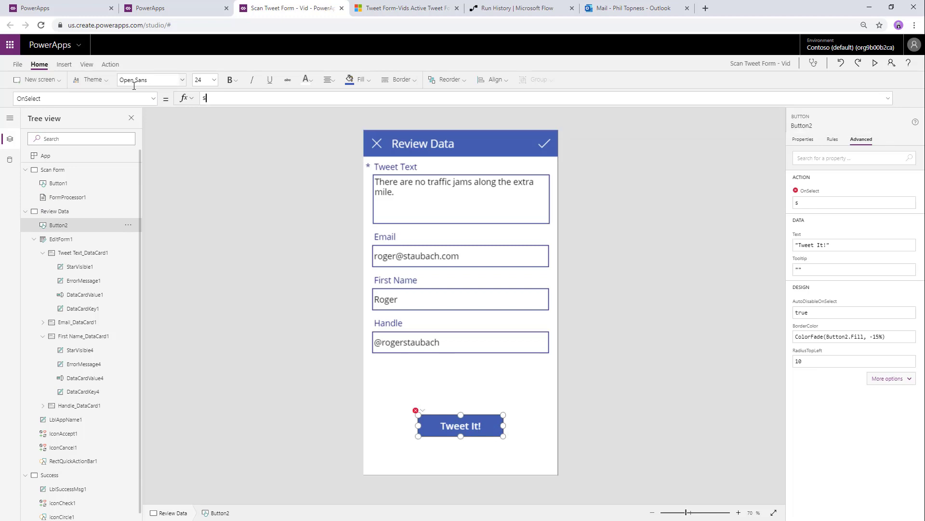
type("EditForm1)")
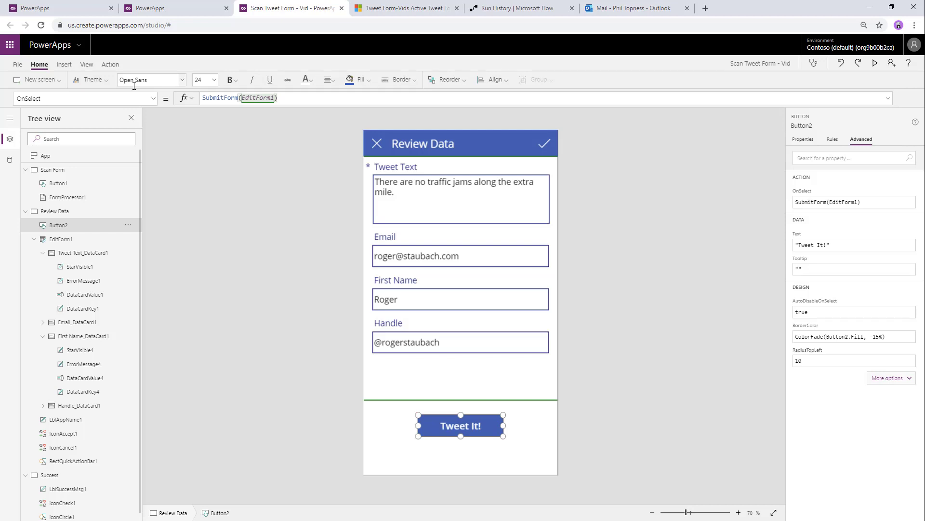
type(";navig")
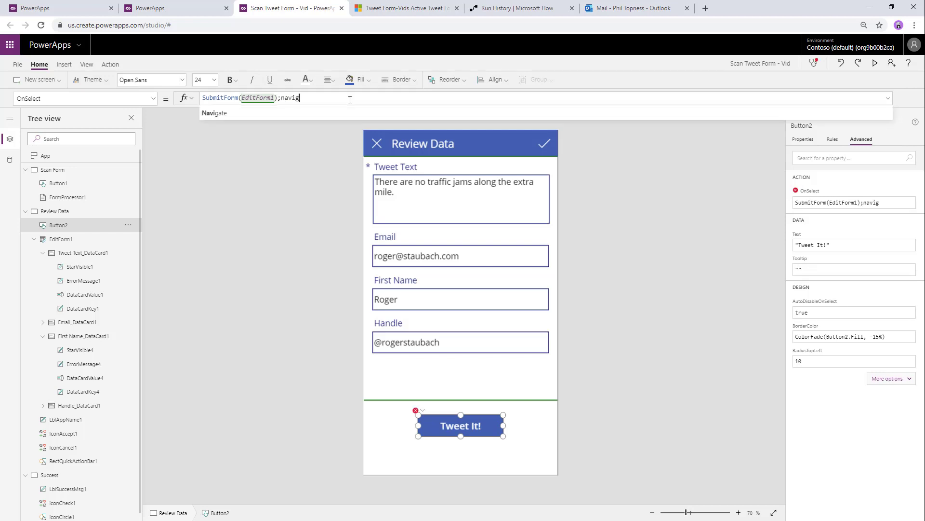
key("Tab")
type("su")
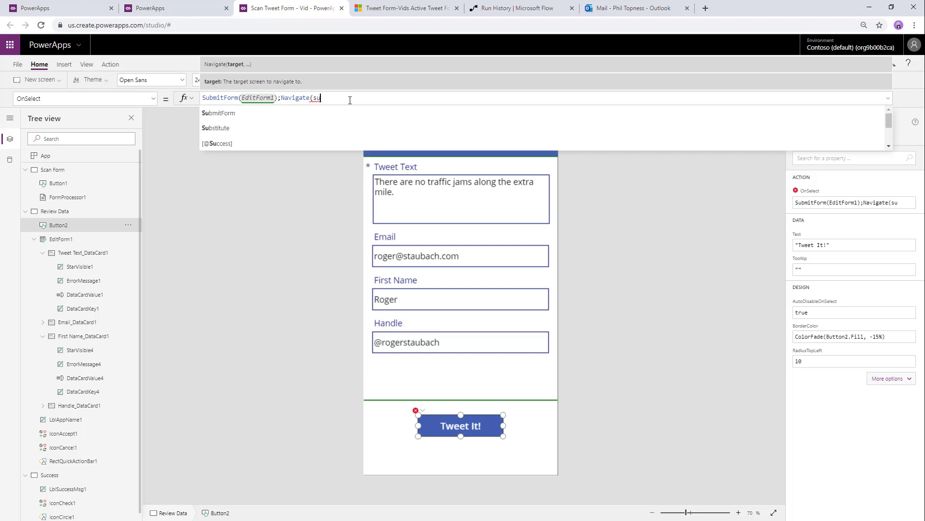
key("Down")
key("Down")
key("Down")
key("Down")
key("Tab")
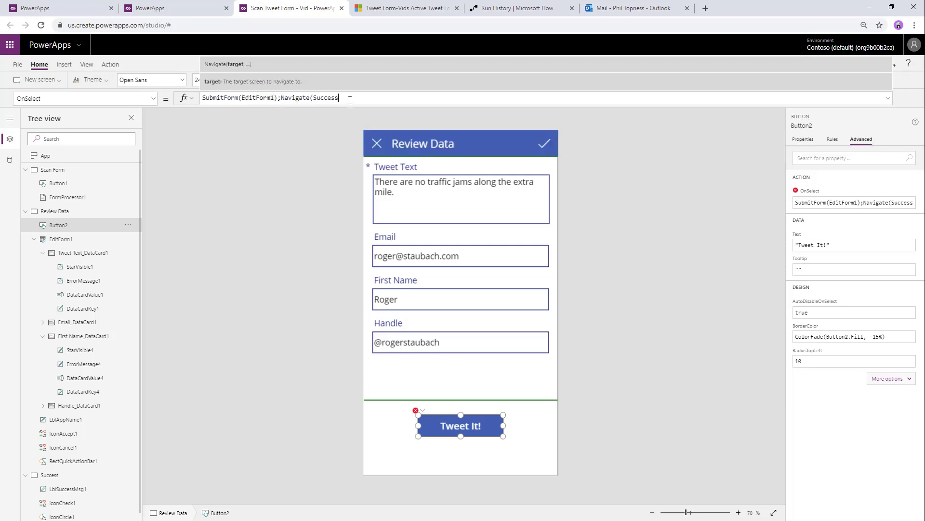
type(",")
key("Down")
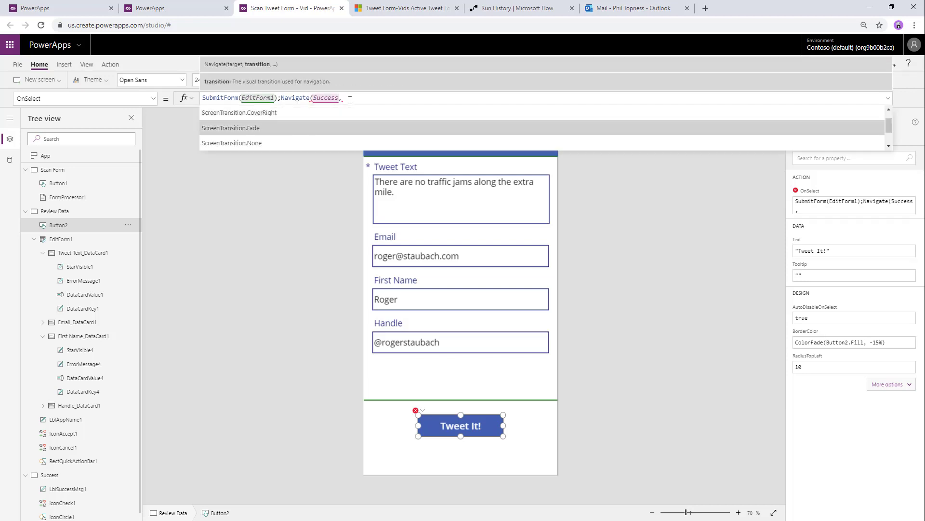
key("Tab")
- Preview the app from the Scan Form screen and analyze the TweetForm18 image
type(")")
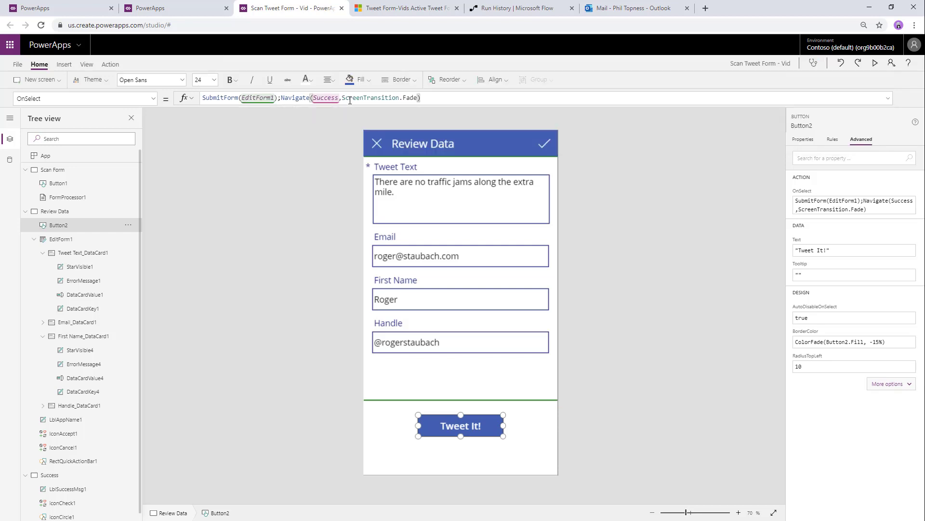
left_click(52, 169)
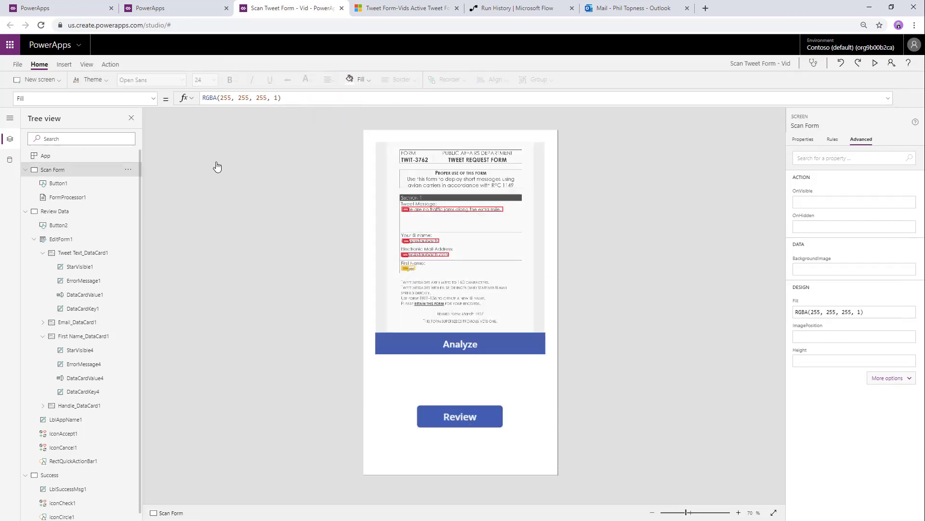
left_click(875, 63)
left_click(473, 336)
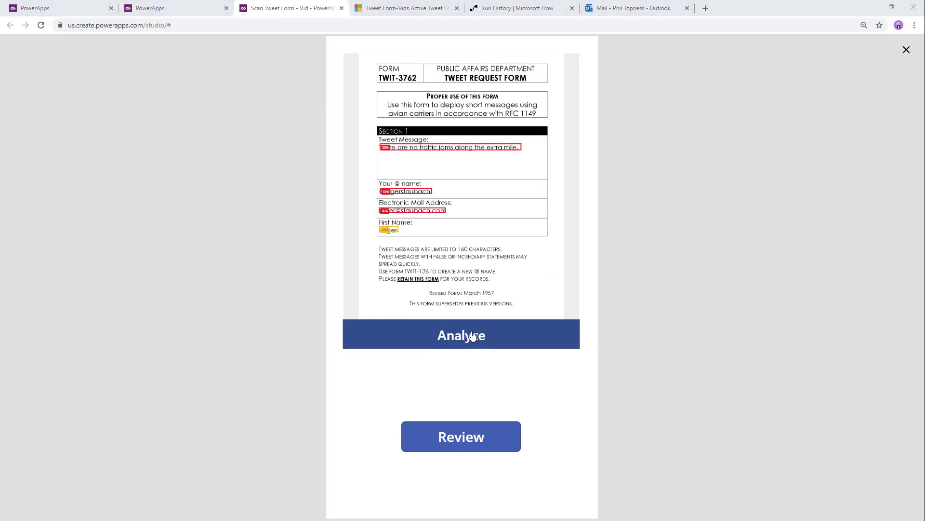
scroll(284, 147, "down", 1)
left_click(265, 186)
left_click(380, 243)
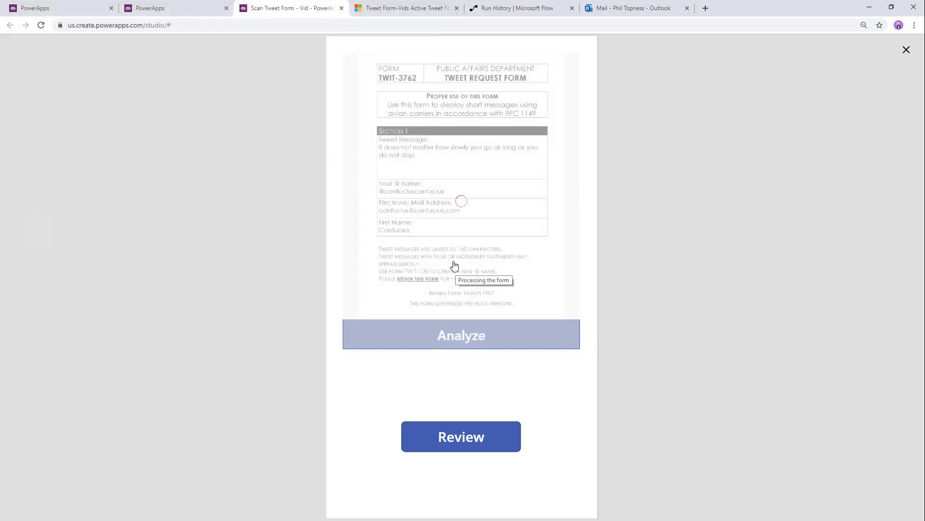
- Review the extracted data, join the tweet text onto one line, and submit with Tweet It!
left_click(458, 436)
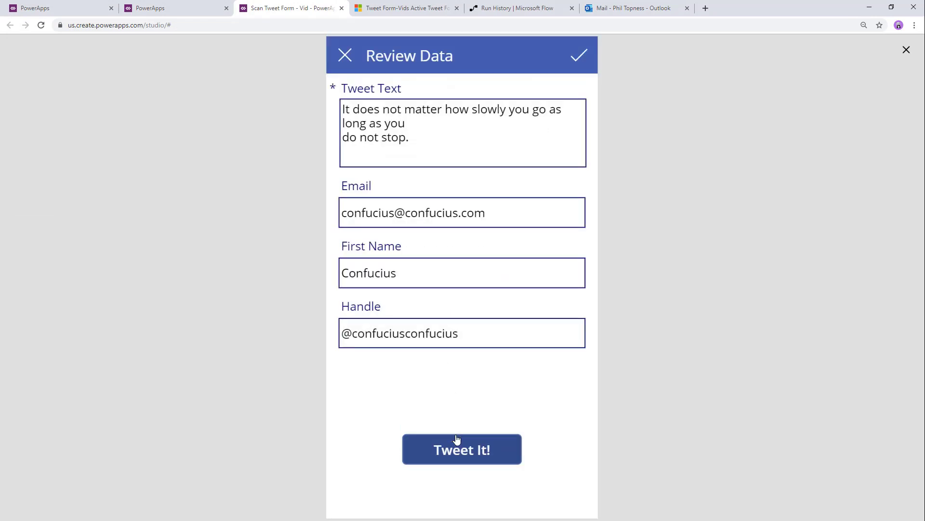
left_click(440, 124)
key("Delete")
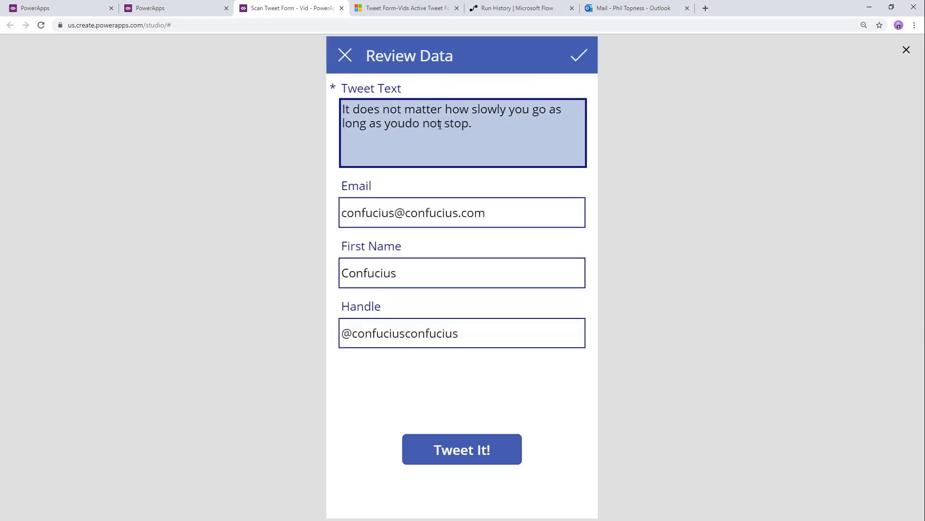
left_click(461, 449)
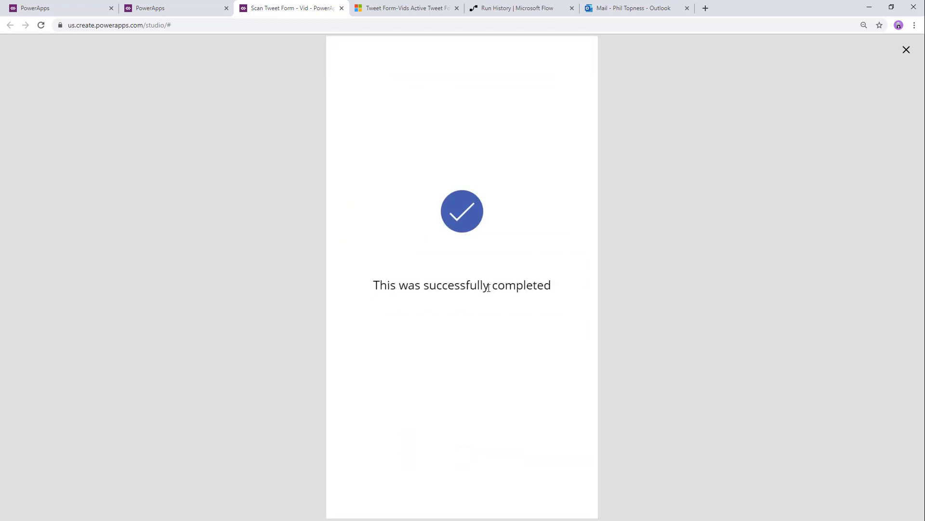
key("Escape")
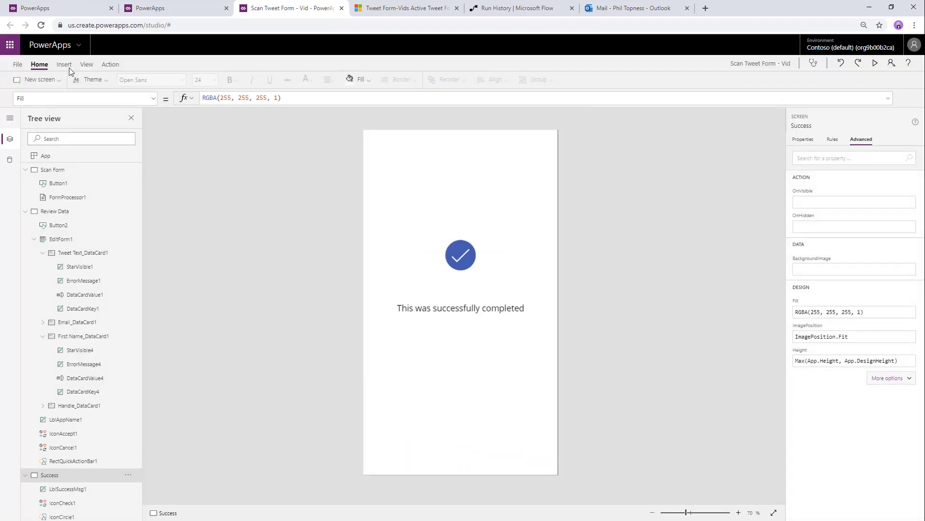
- Add a 'Tweet More!' button below the success message that navigates to Scan Form
left_click(68, 66)
left_click(123, 81)
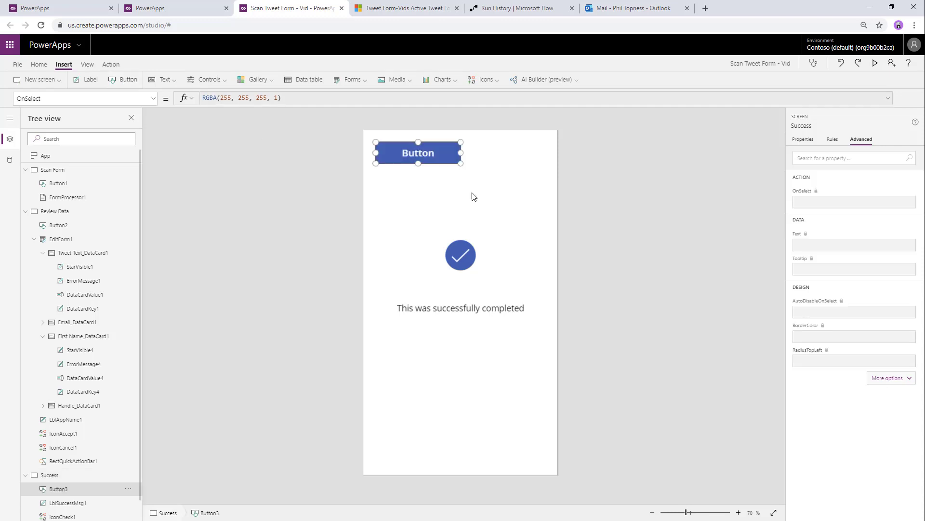
left_click_drag(431, 155, 475, 408)
type("Twe")
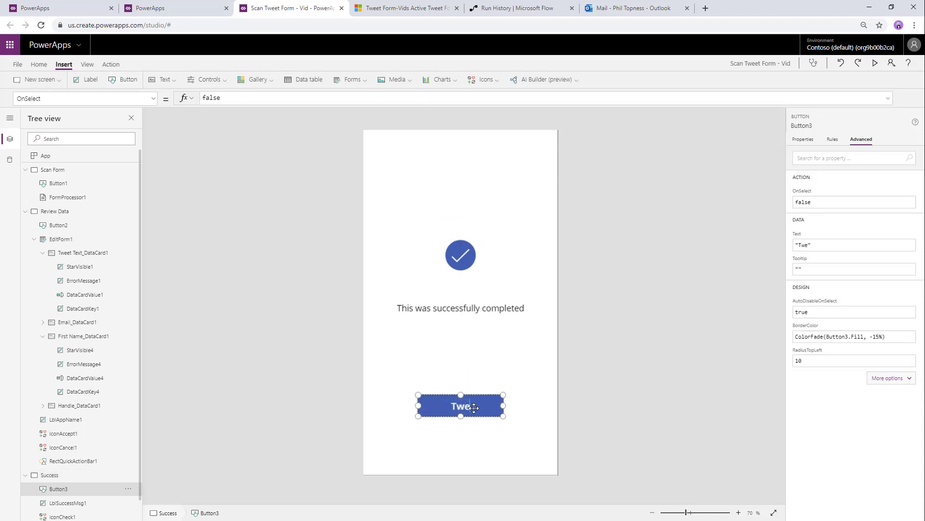
type("et More!")
left_click(110, 64)
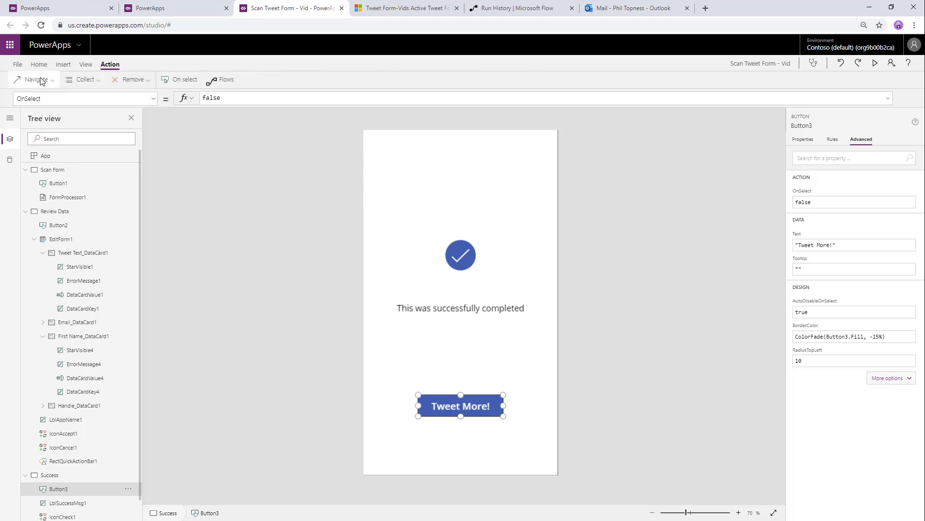
left_click(43, 82)
left_click(60, 117)
left_click(60, 117)
left_click(231, 180)
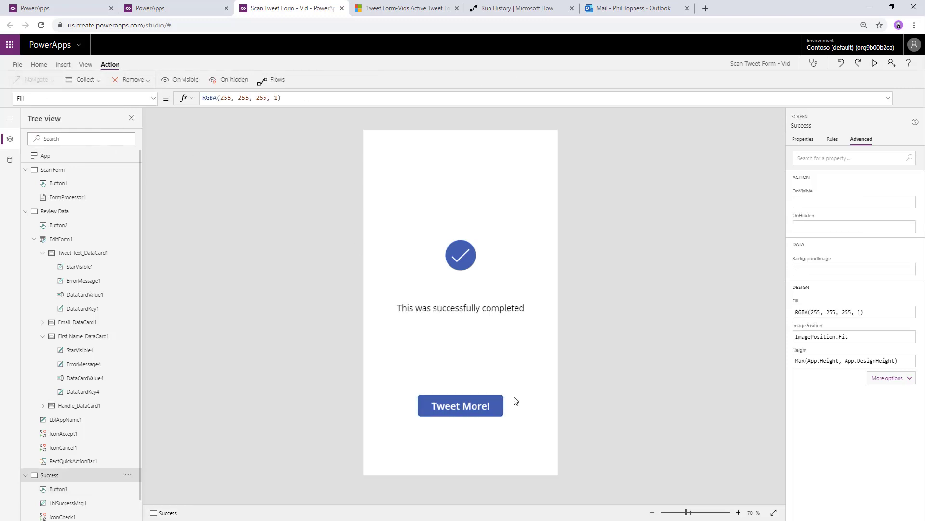
- Test Tweet More! in preview, then refresh the Tweet Form-Vids list to see the awaiting-approval tweet
left_click(875, 62)
left_click(490, 428)
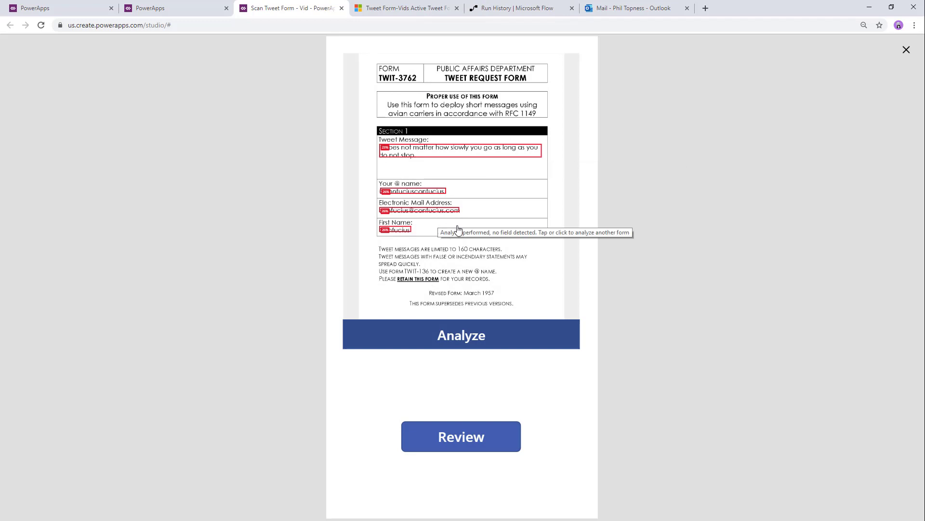
key("Escape")
key("ctrl+Tab")
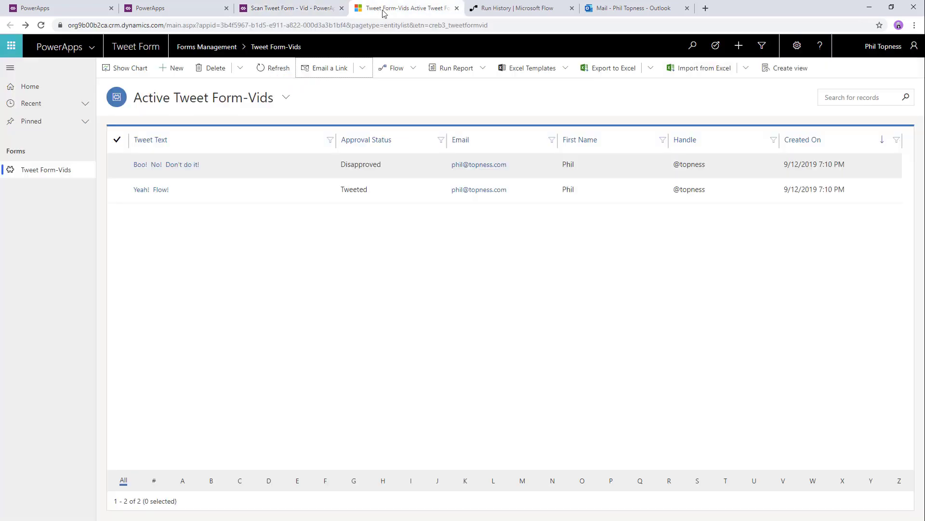
left_click(271, 68)
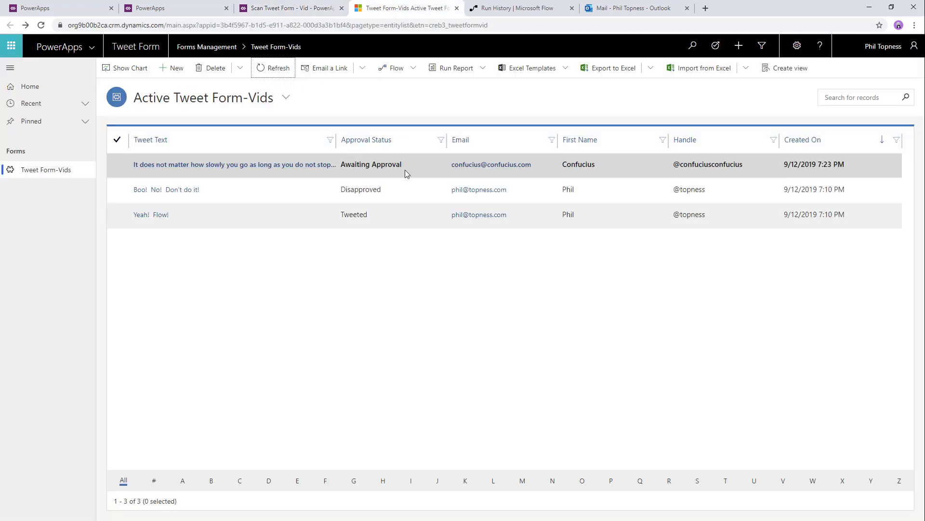
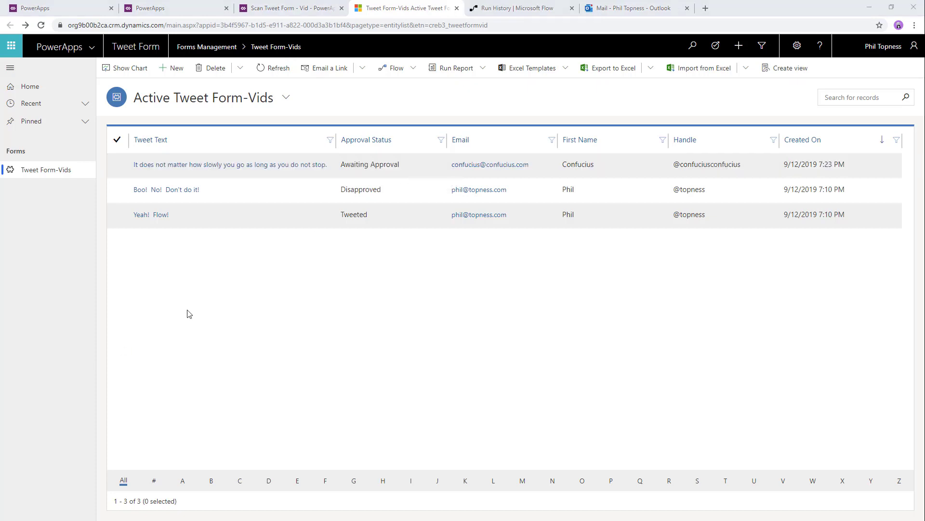
- Show the architecture slide, then return to the earlier flow's run history
key("alt+Tab")
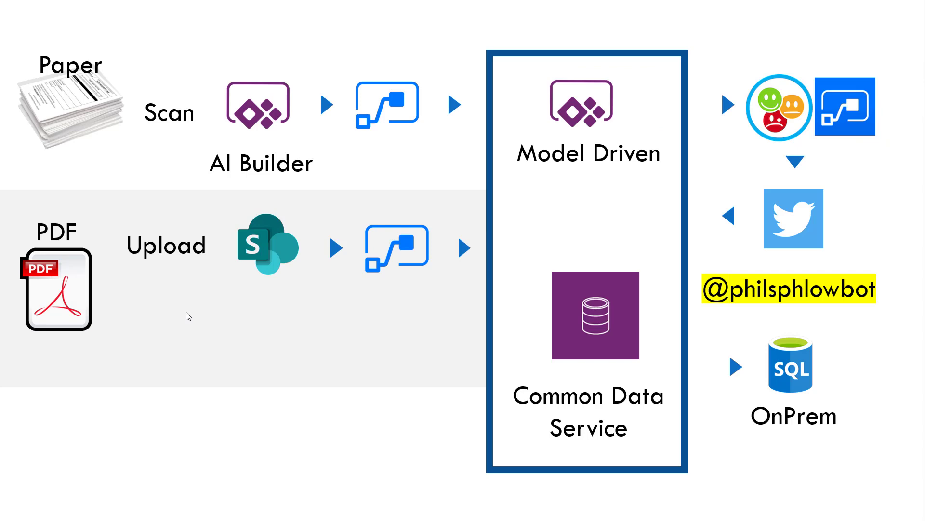
key("alt+Tab")
left_click(493, 8)
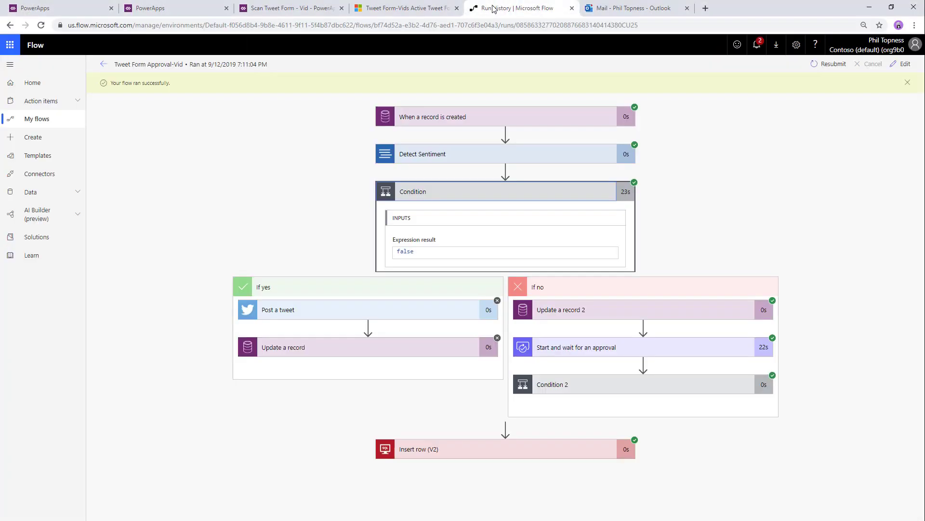
- Create automated flow 'Tweet From SharePoint - Vid' with the SharePoint 'When a file is created in a folder' trigger
left_click(67, 137)
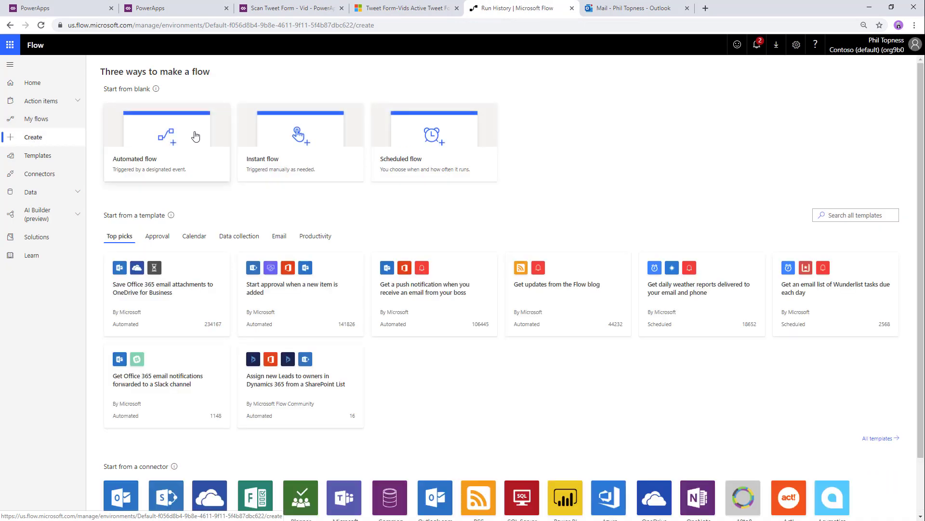
left_click(193, 140)
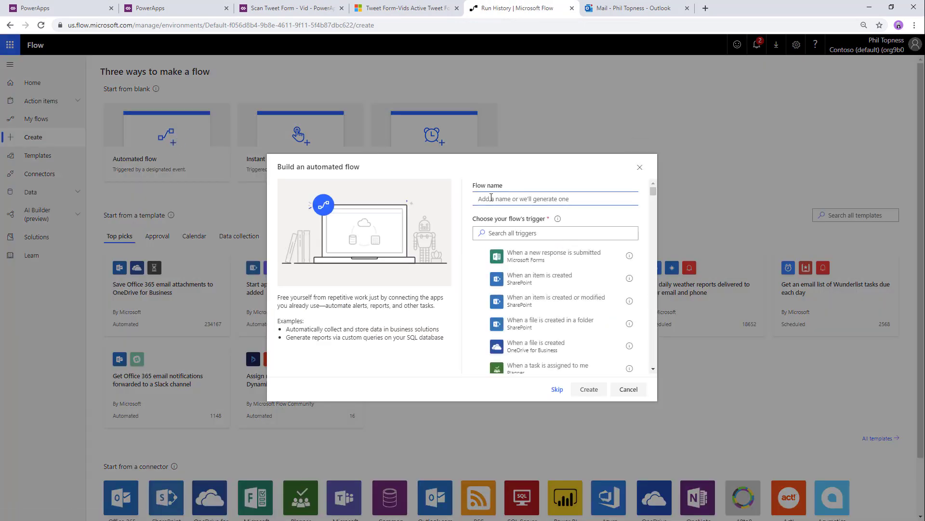
type("Tweet From SharePoint - Vid")
left_click(580, 327)
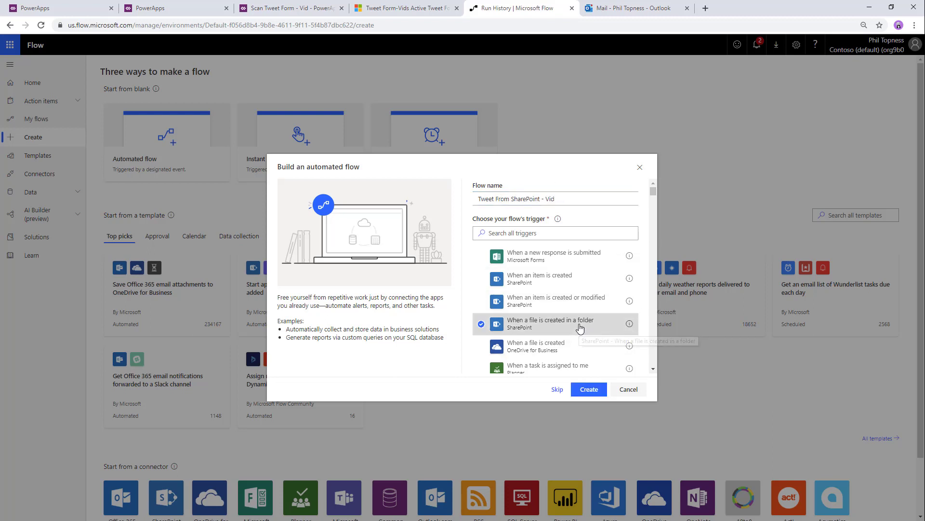
left_click(589, 390)
- Point the trigger at the Forms site's /Shared Documents folder
left_click(486, 109)
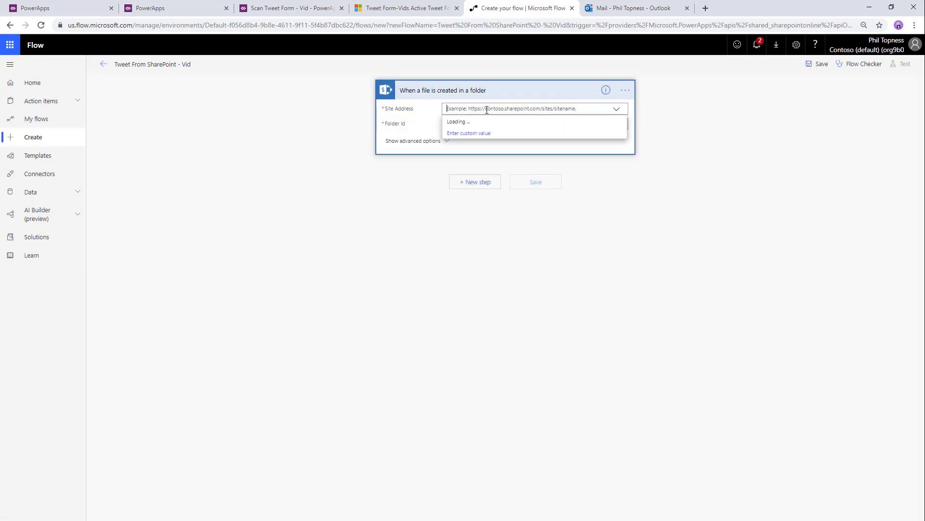
left_click(491, 132)
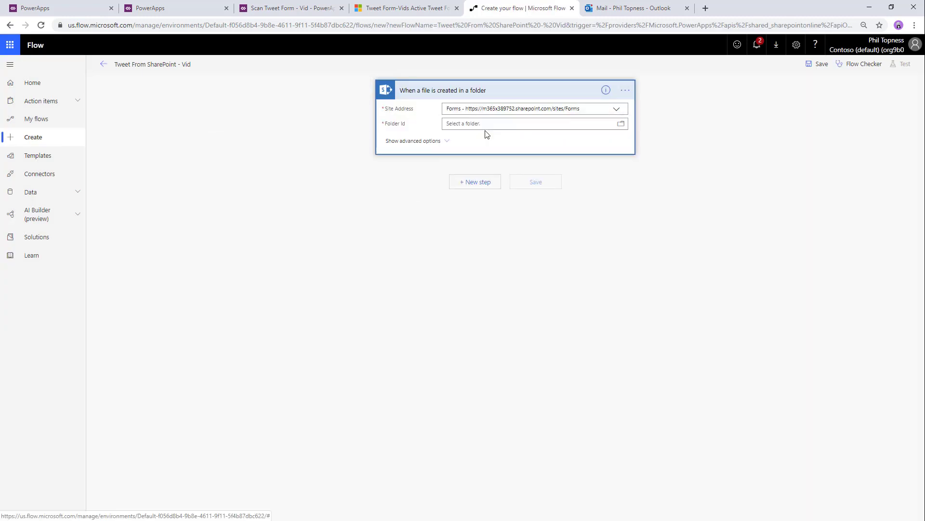
left_click(621, 125)
scroll(661, 272, "down", 5)
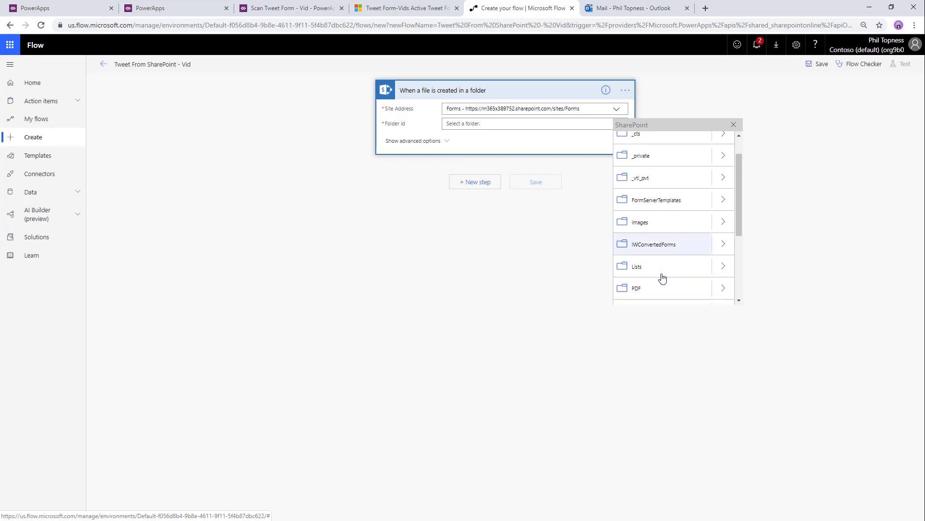
left_click(669, 212)
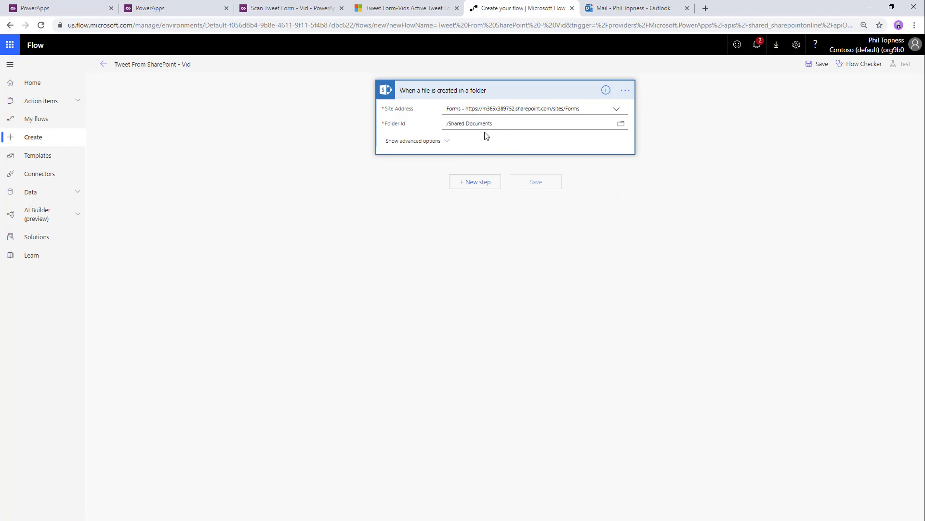
left_click(475, 183)
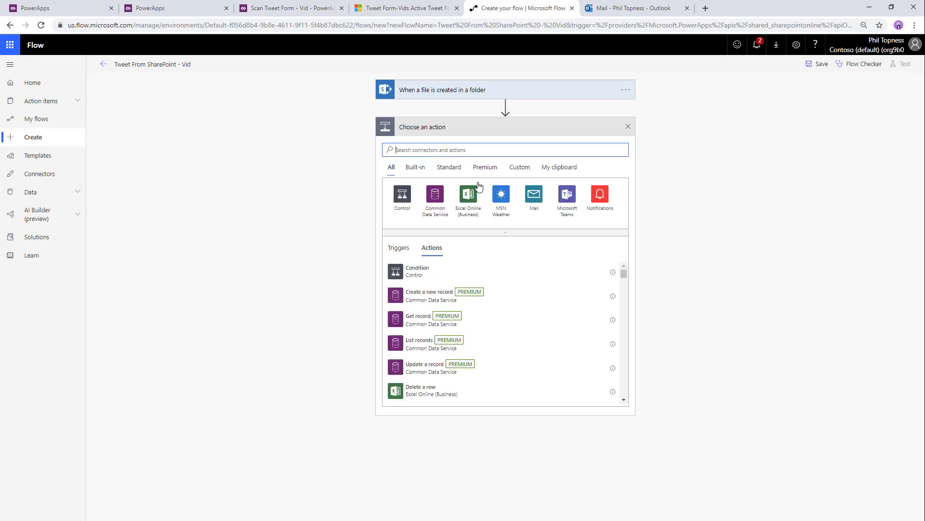
- Add a Get Form from PDF step that reads the trigger's File Content
type("g")
key("BackSpace")
type("get form ")
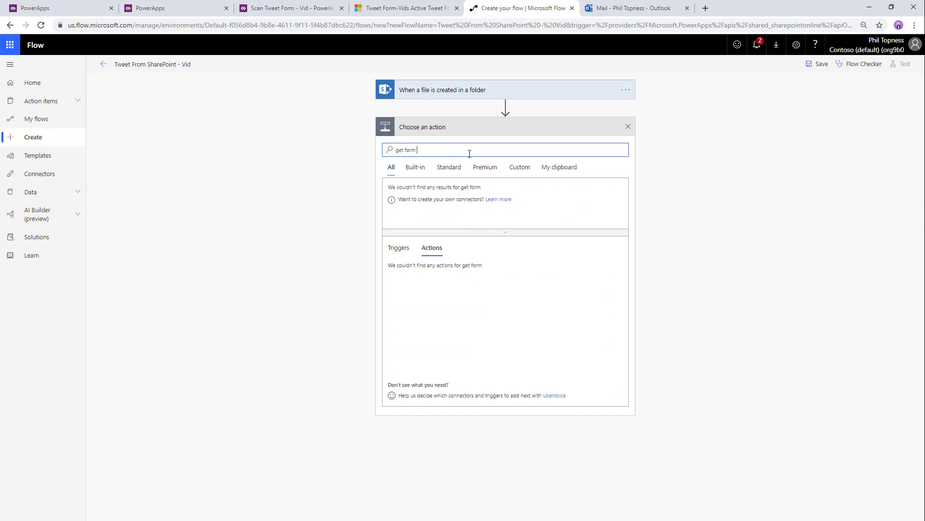
type("from pdf")
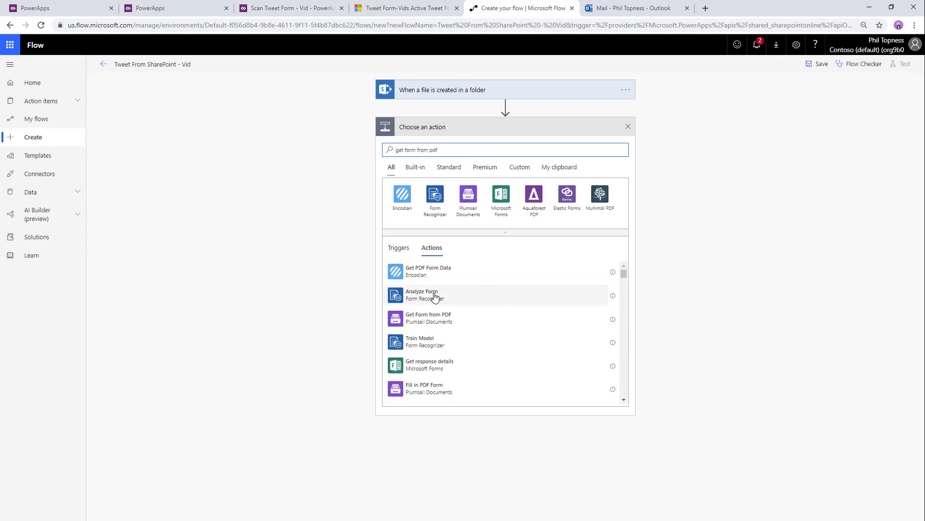
left_click(441, 318)
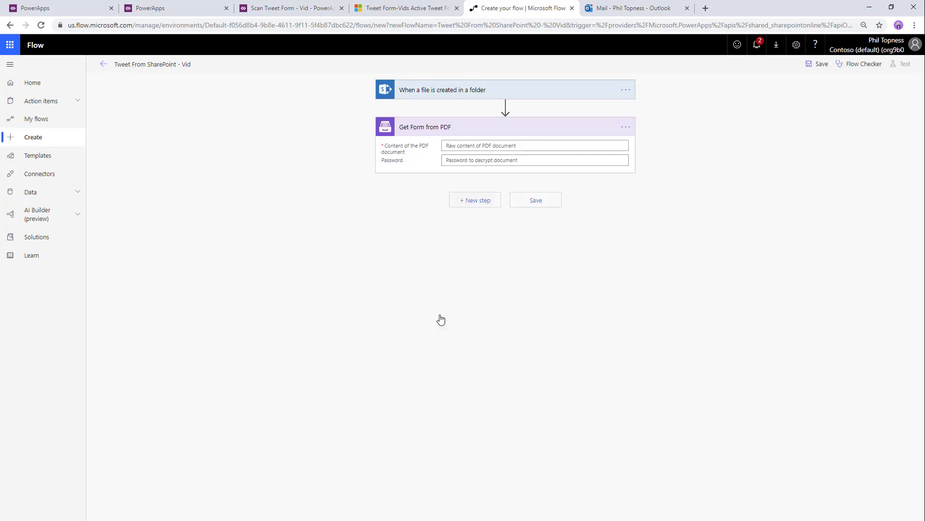
left_click(472, 147)
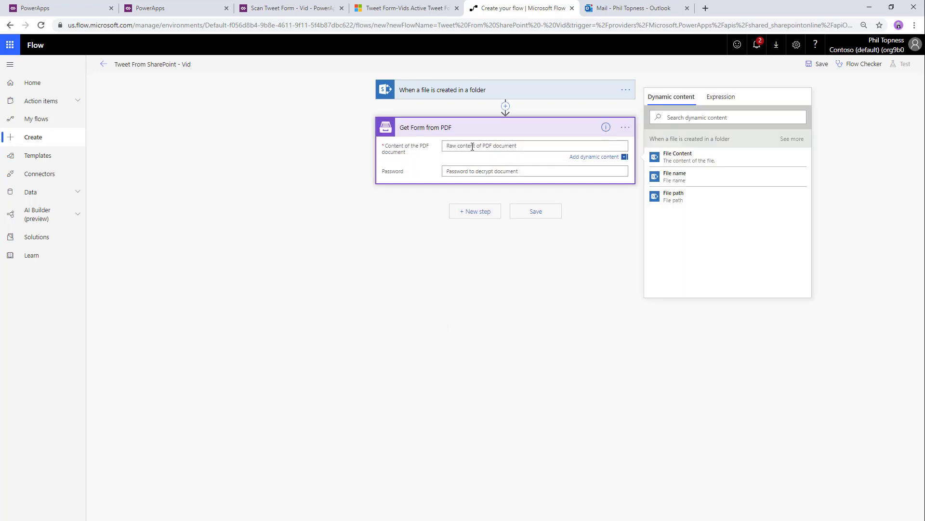
left_click(697, 159)
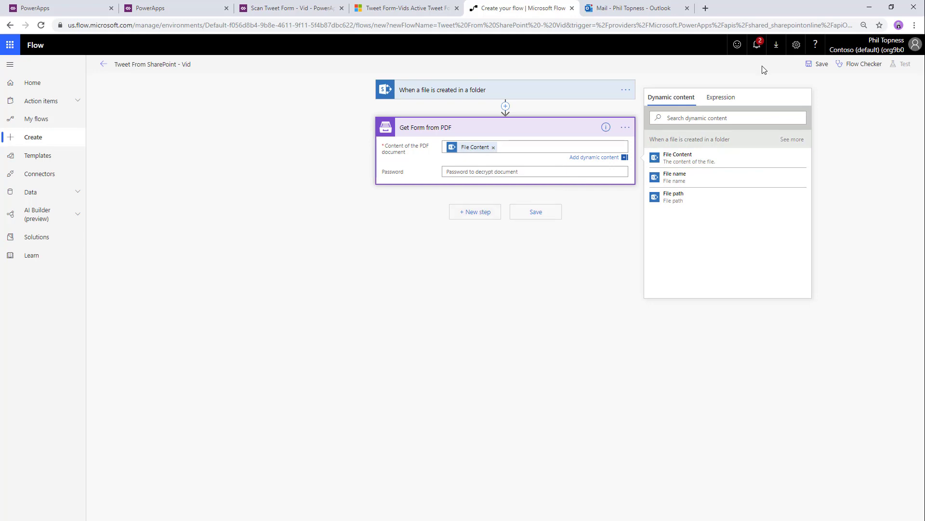
- Save the flow, start a manual test, and open the Forms document library in a new tab
left_click(818, 64)
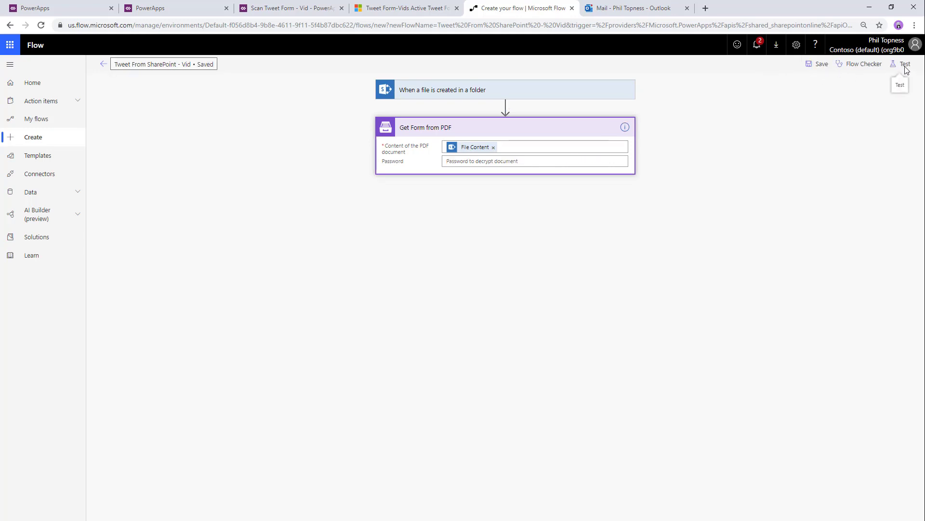
left_click(905, 68)
left_click(804, 87)
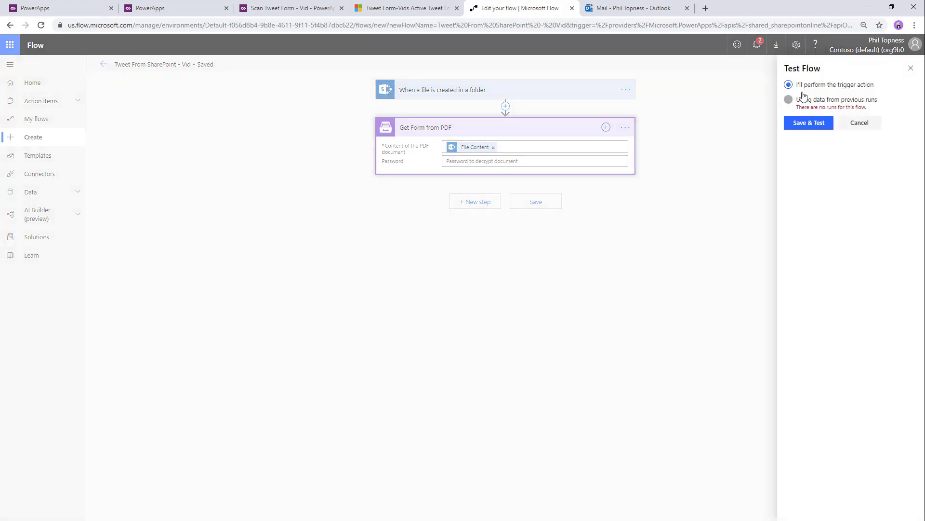
left_click(806, 123)
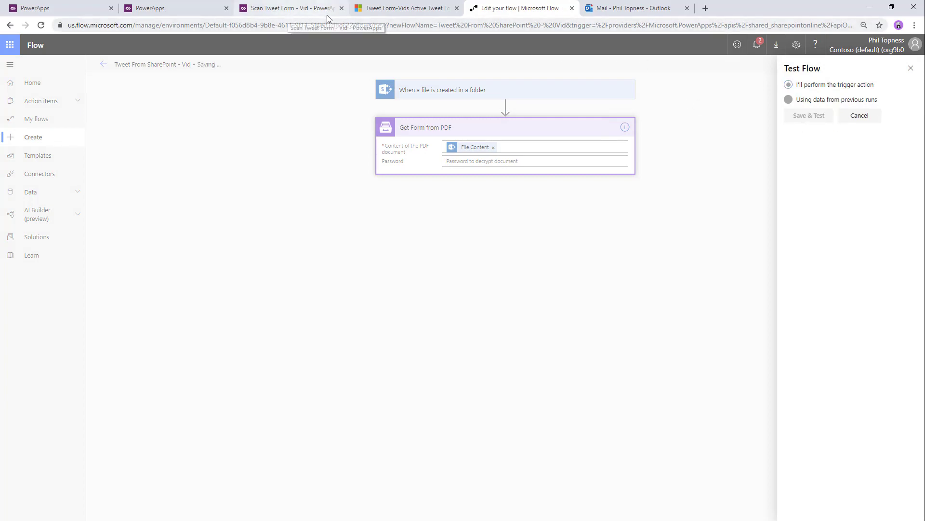
left_click(706, 8)
left_click(127, 40)
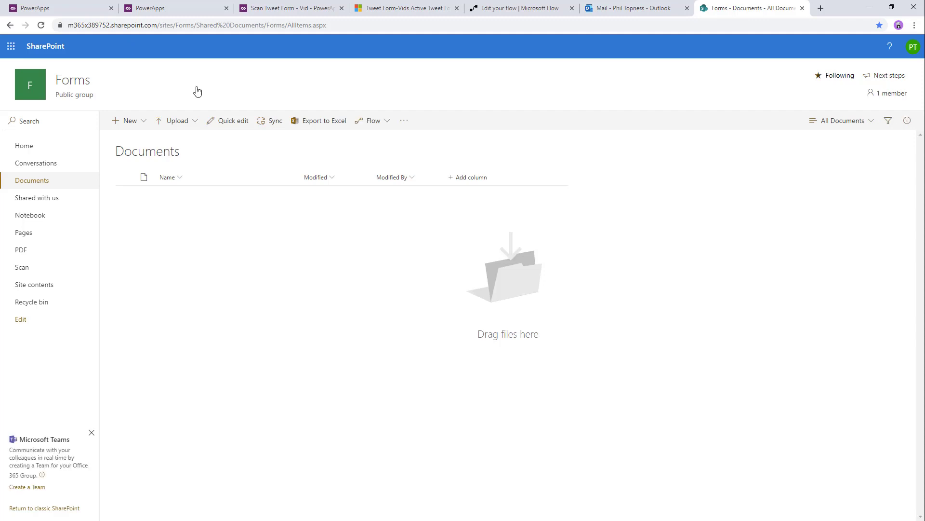
- Upload a Tweet PDF form into the SharePoint Documents library
left_click(516, 3)
left_click(747, 8)
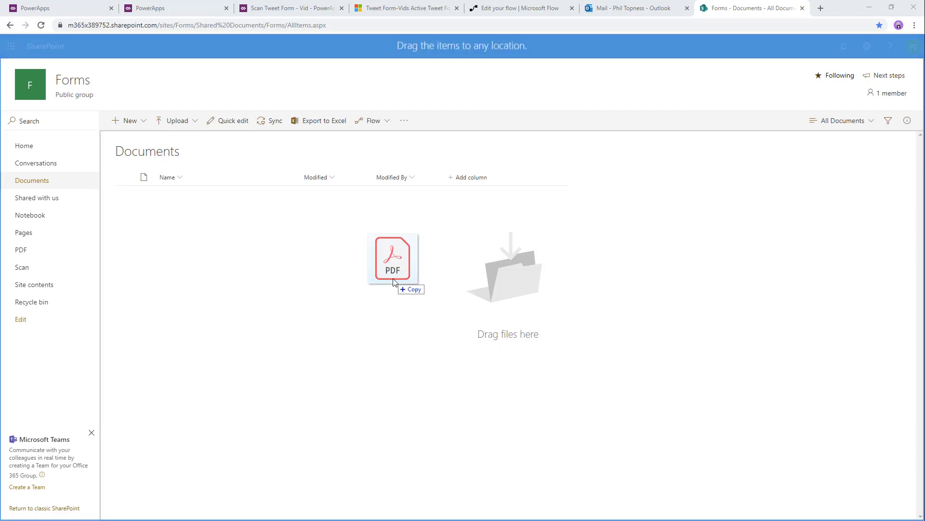
left_click_drag(392, 258, 447, 282)
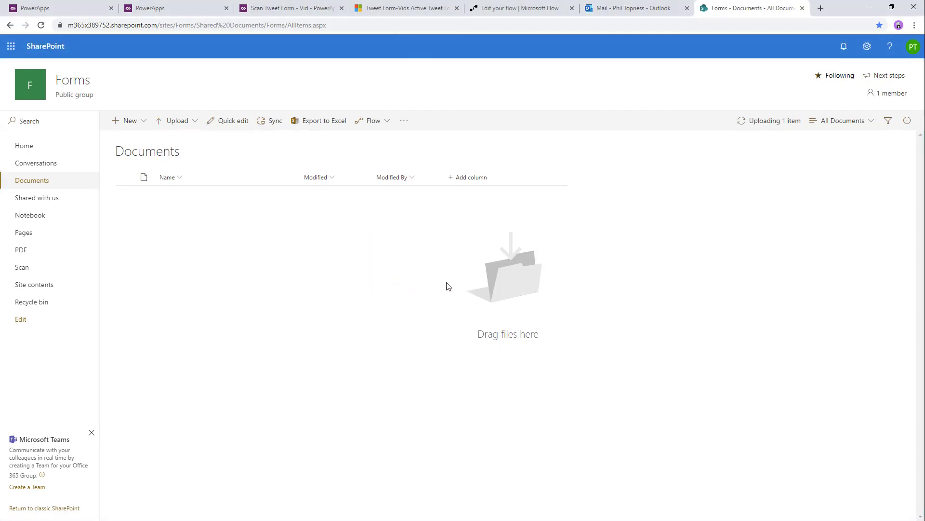
- Inspect the successful run's Get Form from PDF JSON body, select it, and reopen the flow editor
left_click(515, 8)
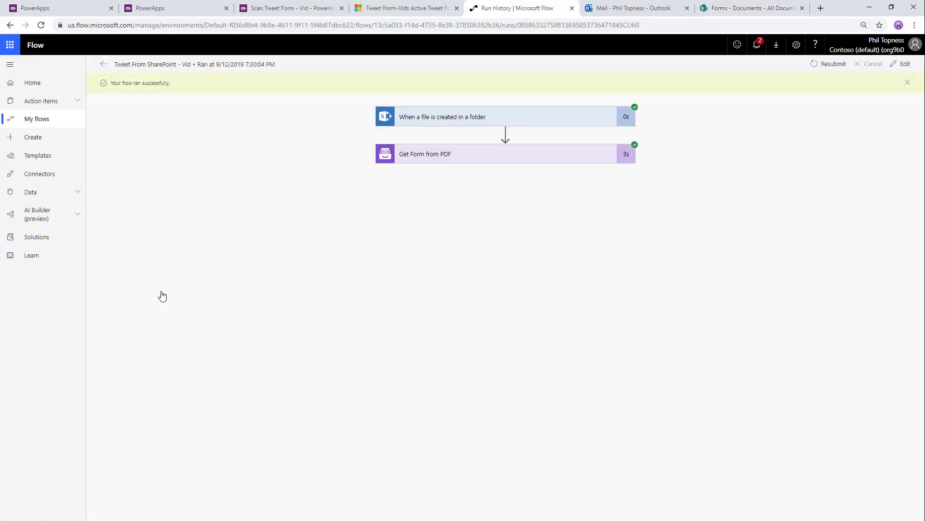
left_click(444, 158)
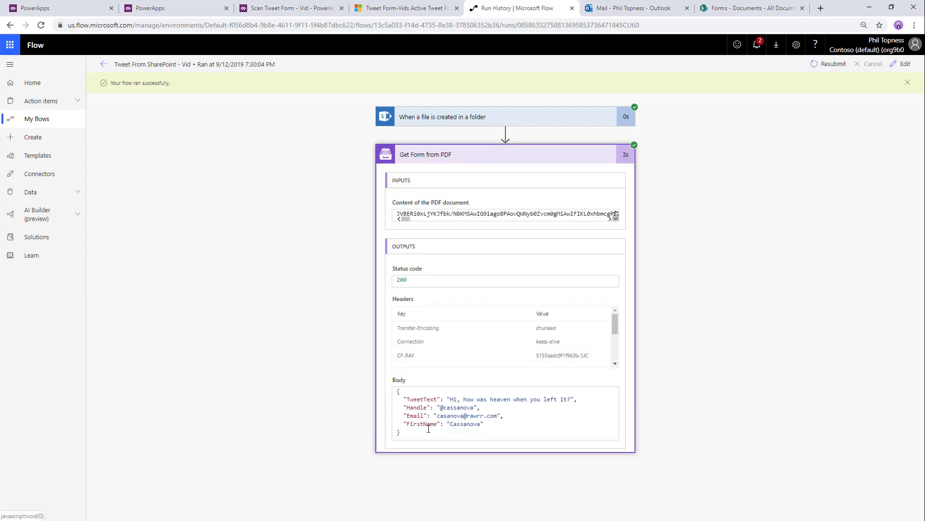
left_click_drag(440, 435, 380, 387)
key("ctrl+c")
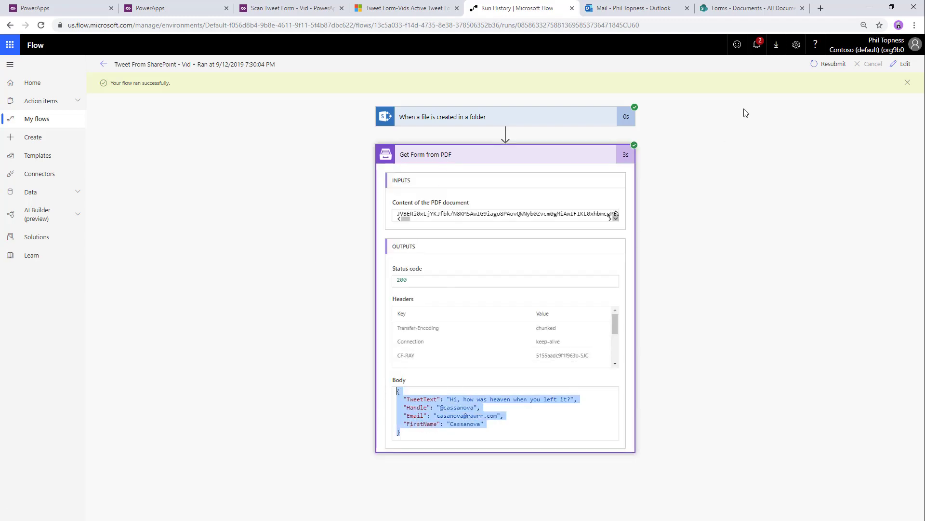
left_click(902, 63)
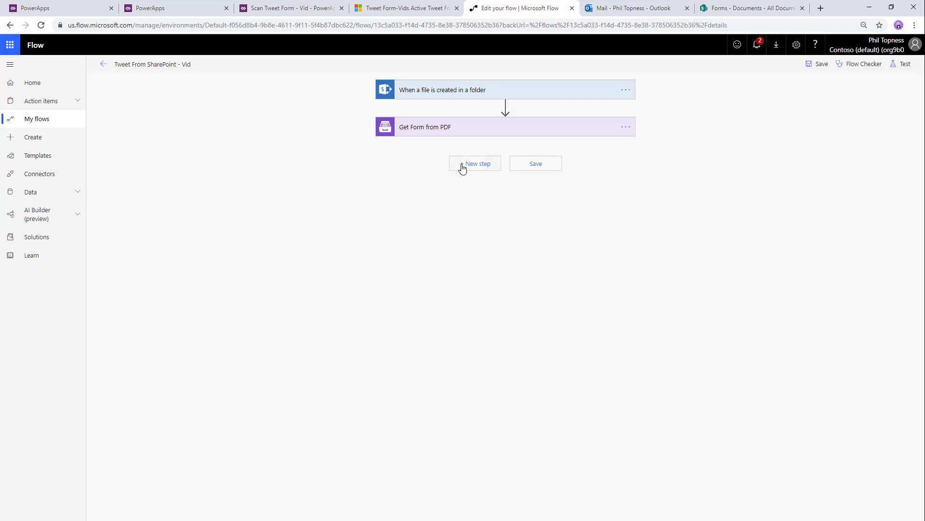
- Add a Parse JSON step on the PDF Body, generating its schema from the pasted sample
left_click(462, 168)
type("pras")
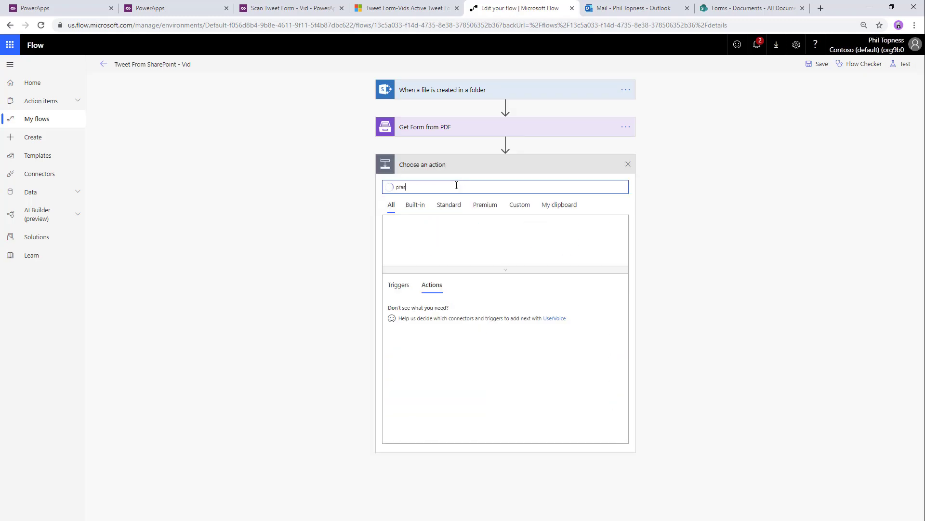
type(" json")
left_click(409, 314)
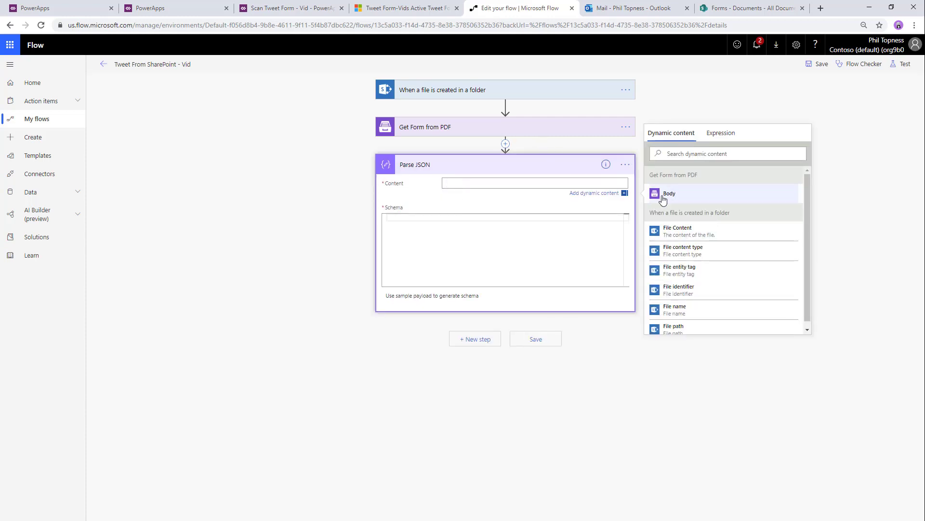
left_click(673, 195)
left_click(427, 298)
key("ctrl+v")
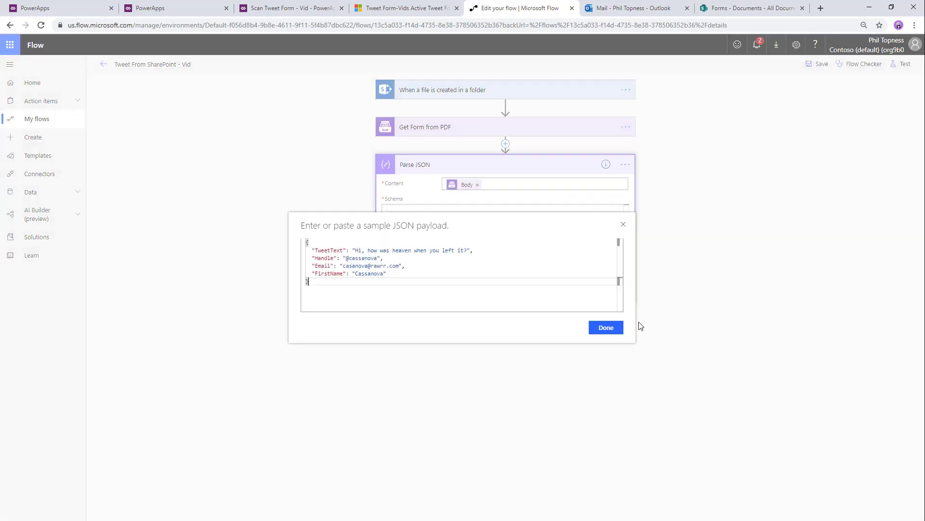
left_click(606, 327)
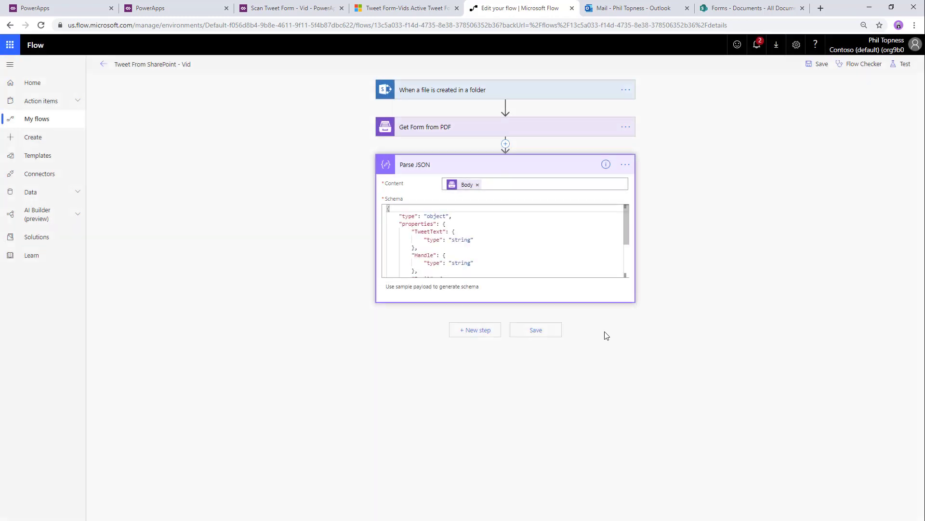
- Add a Common Data Service 'Create a new record' step for entity Tweet Form-Vids in the current environment
left_click(479, 331)
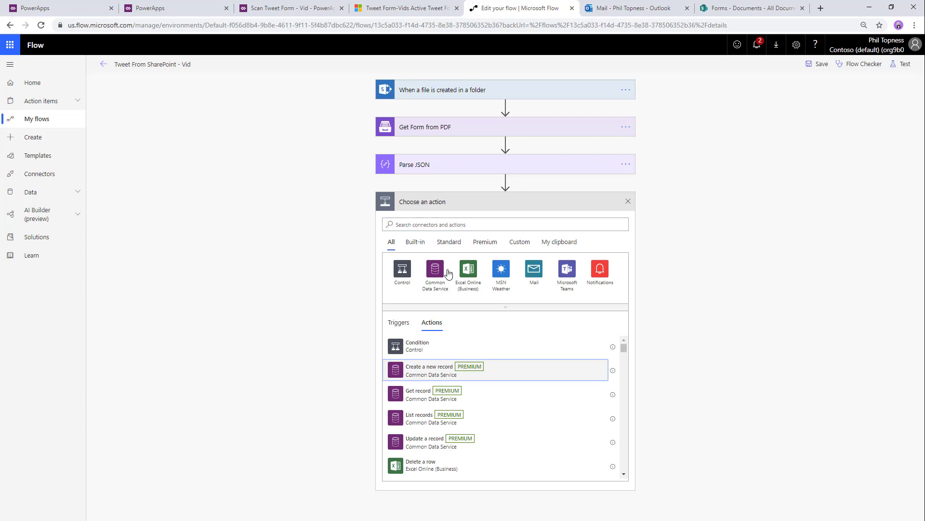
left_click(442, 378)
left_click(471, 234)
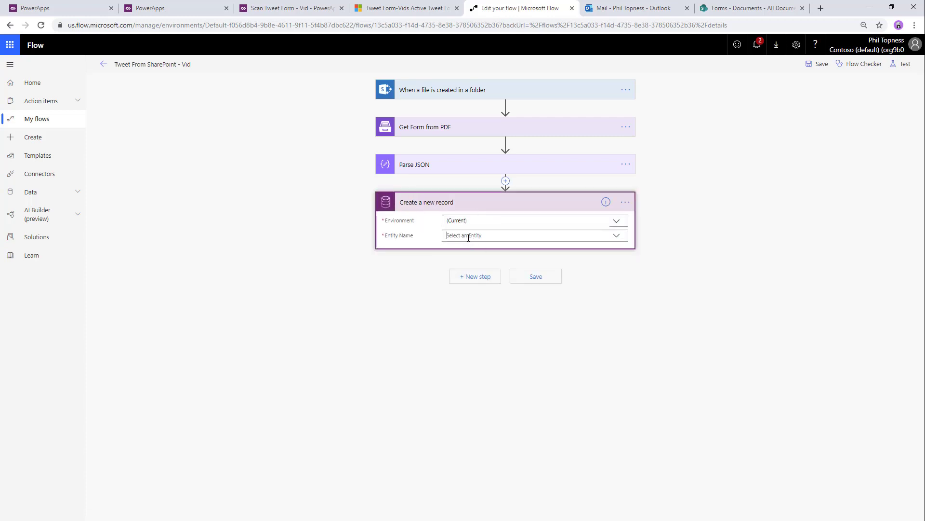
left_click(469, 236)
type("tweet")
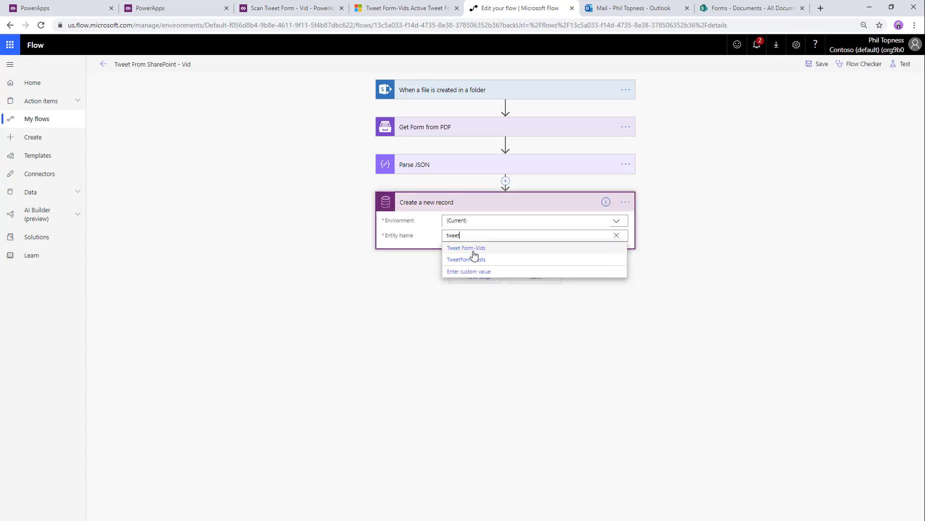
left_click(453, 248)
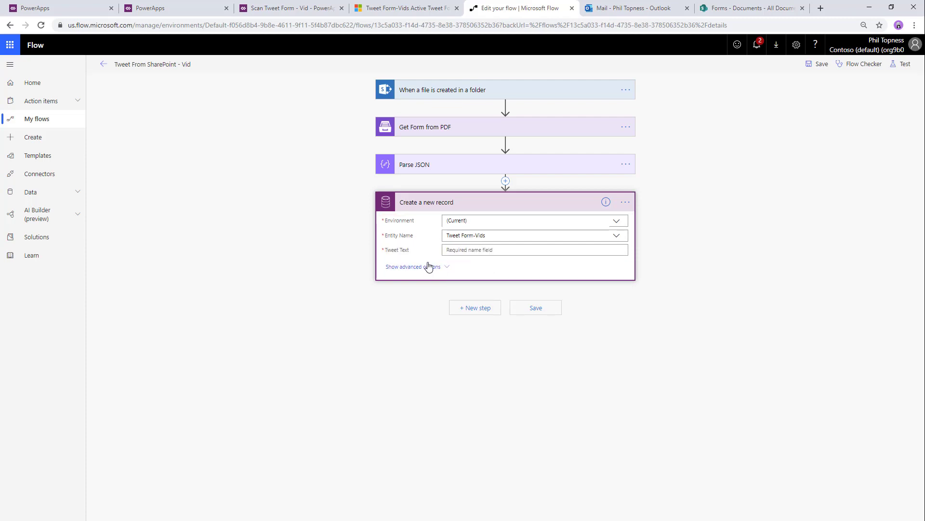
left_click(427, 267)
- Map TweetText, Email, FirstName and Handle into the record fields and save the flow
left_click(699, 326)
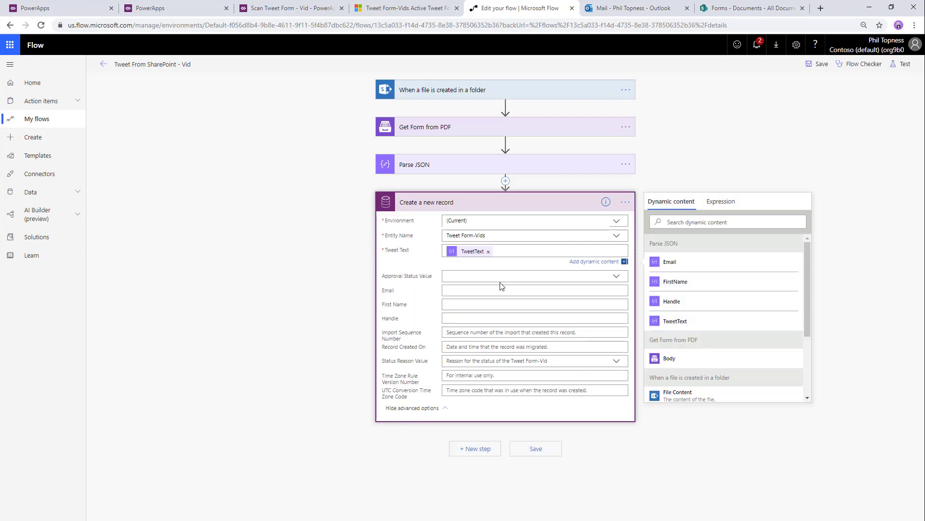
left_click(501, 283)
left_click(683, 291)
left_click(514, 305)
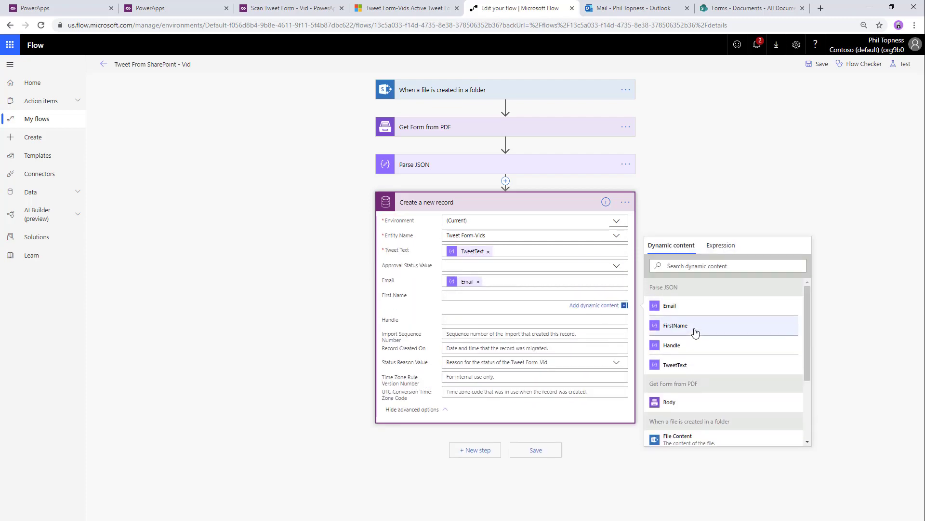
left_click(694, 328)
left_click(694, 360)
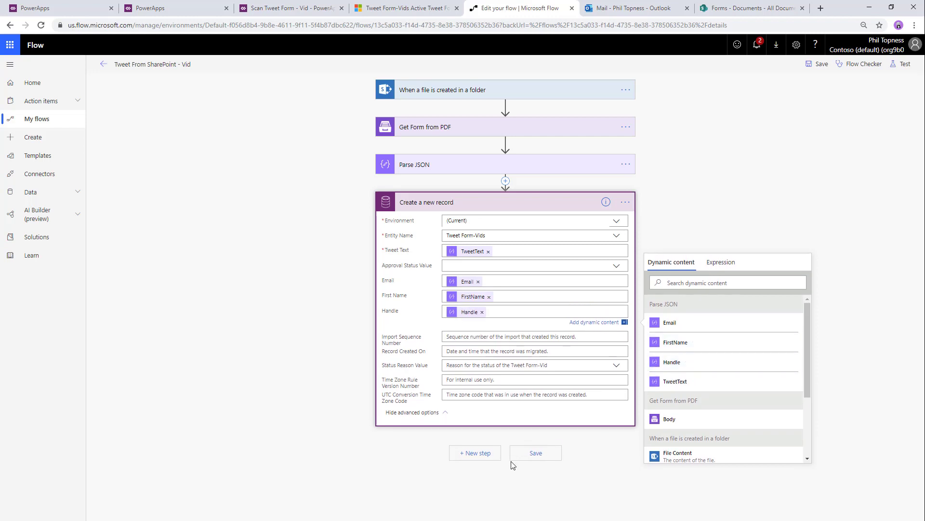
left_click(544, 456)
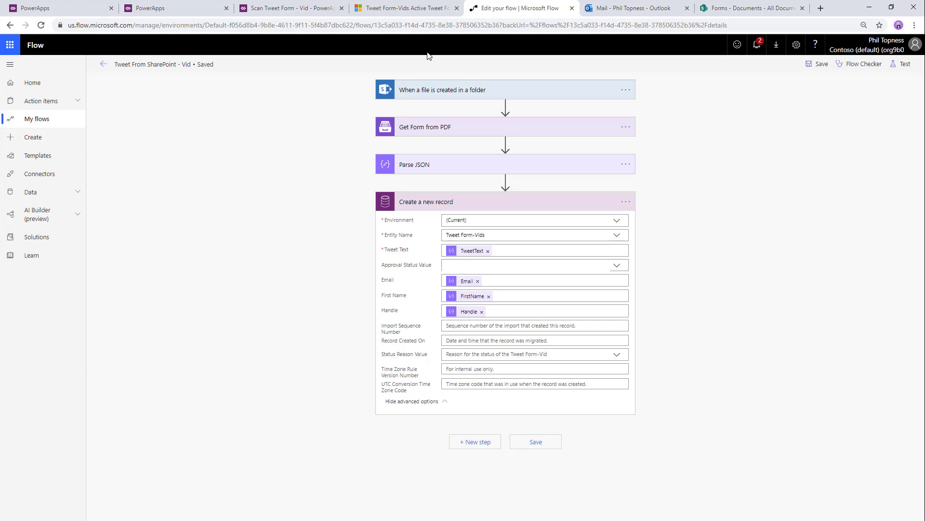
- Drop Tweetform-Cassanova PDFs 17, 18 and 19 into Documents, then go back to the flow editor
left_click(724, 8)
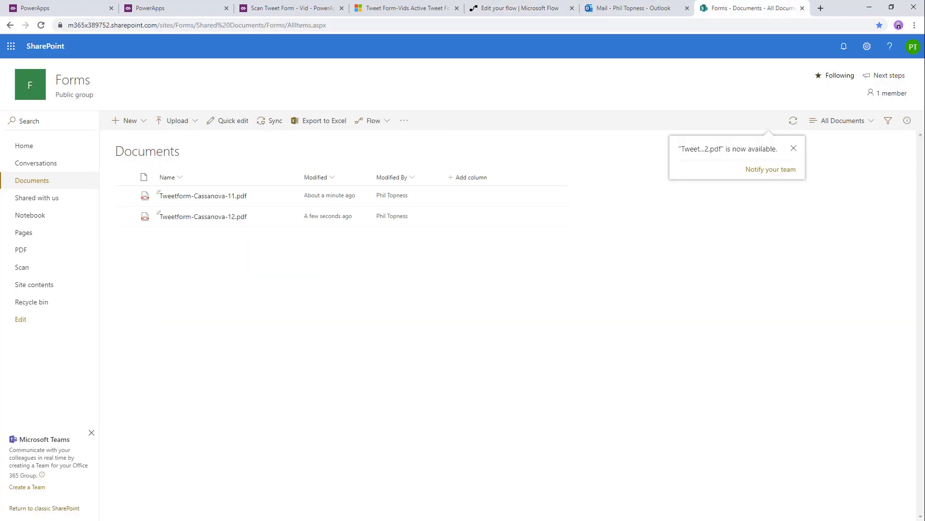
left_click_drag(274, 285, 334, 297)
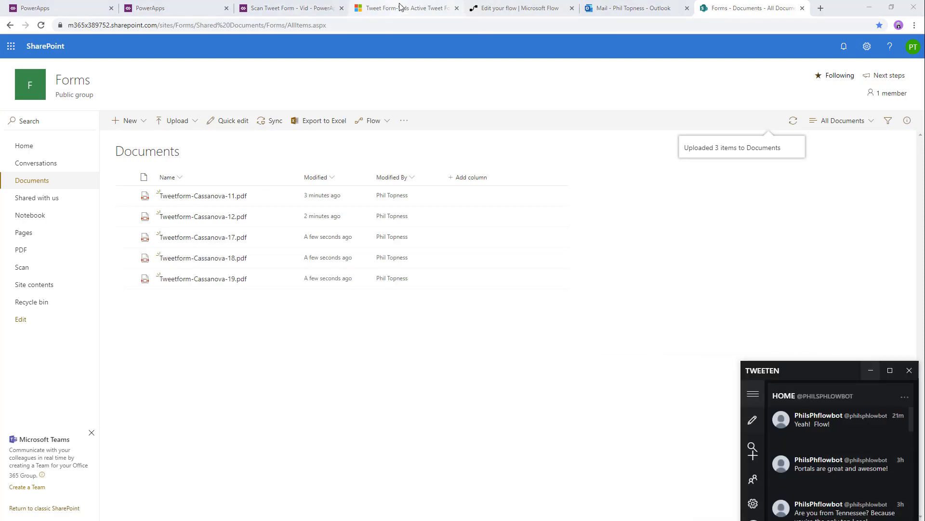
left_click(513, 9)
- Leave the editor and reload the flow details until the three new runs show Succeeded
left_click(103, 64)
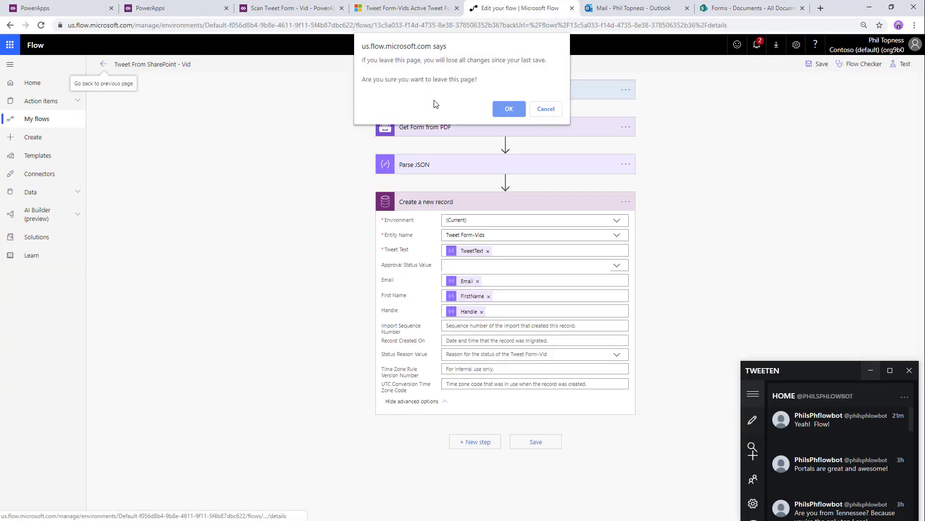
left_click(510, 109)
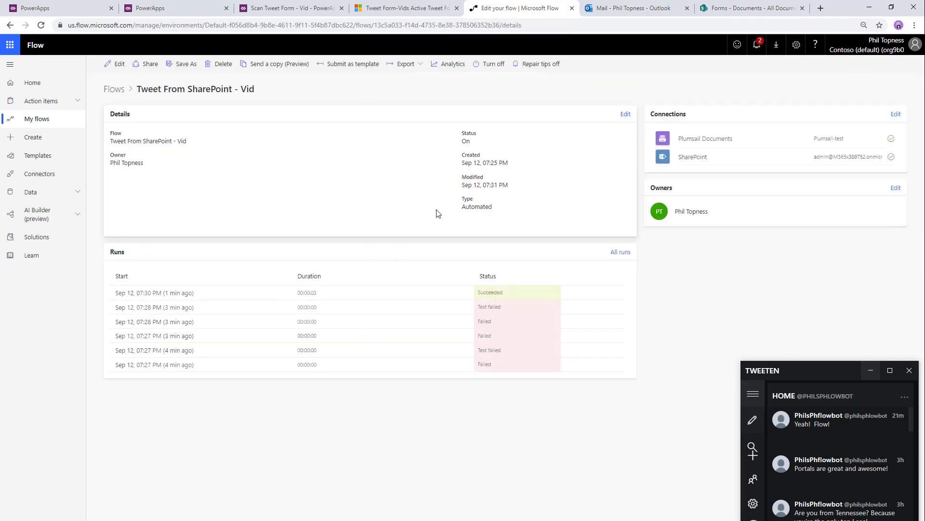
left_click(41, 27)
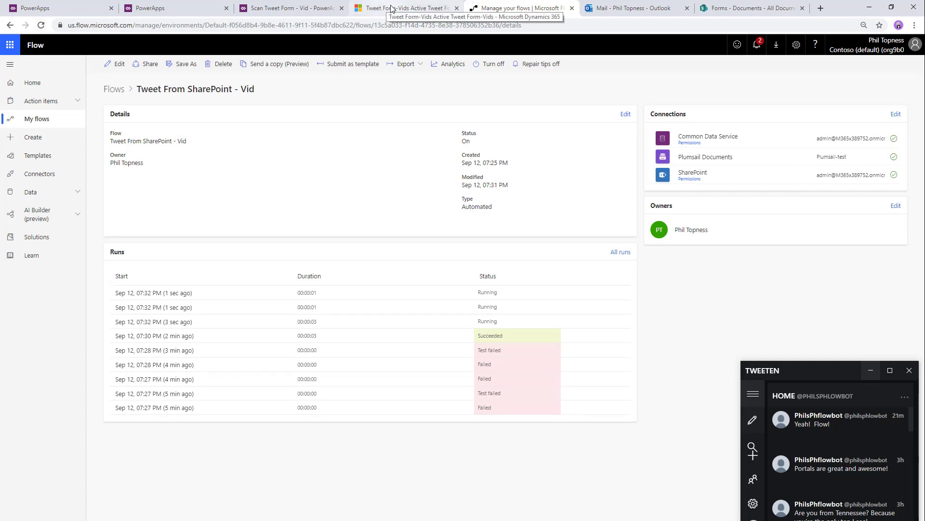
left_click(41, 25)
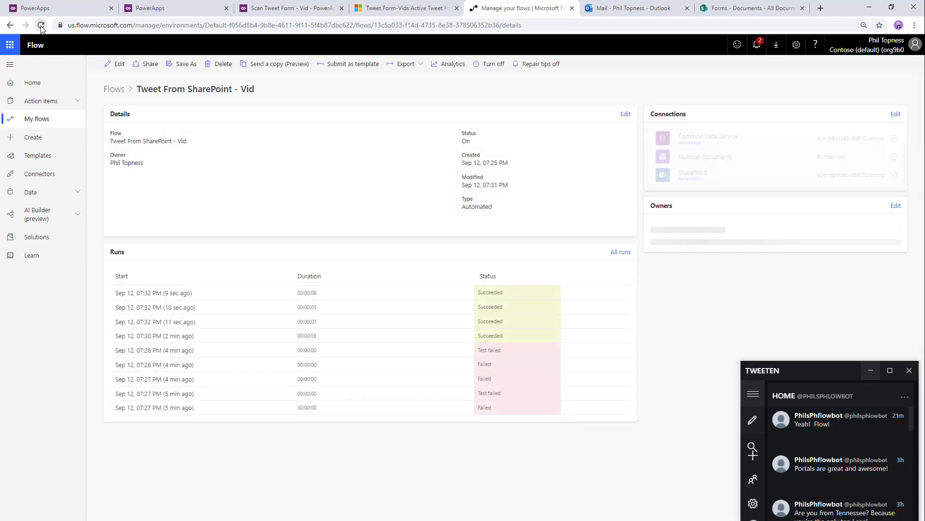
left_click(392, 9)
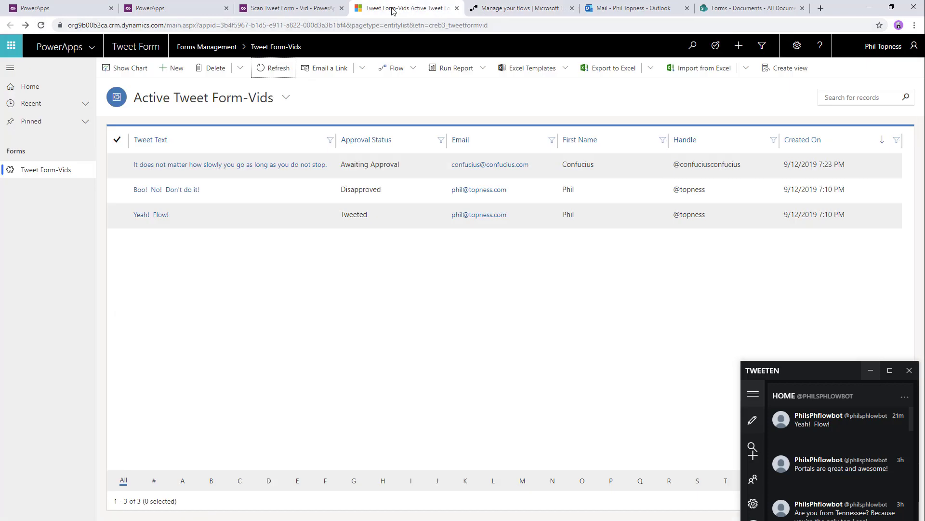
- Refresh the Active Tweet Form-Vids list repeatedly to see the new records and their statuses
left_click(271, 72)
left_click(271, 71)
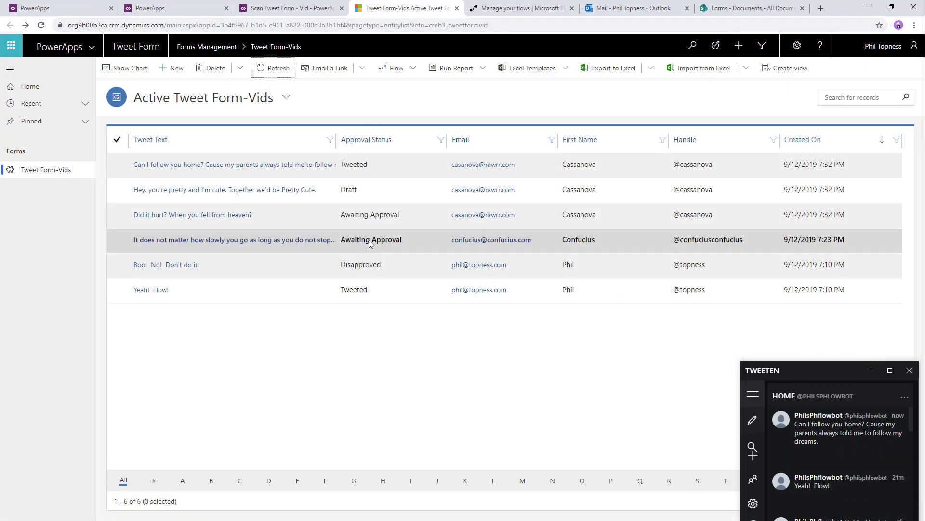
left_click(273, 72)
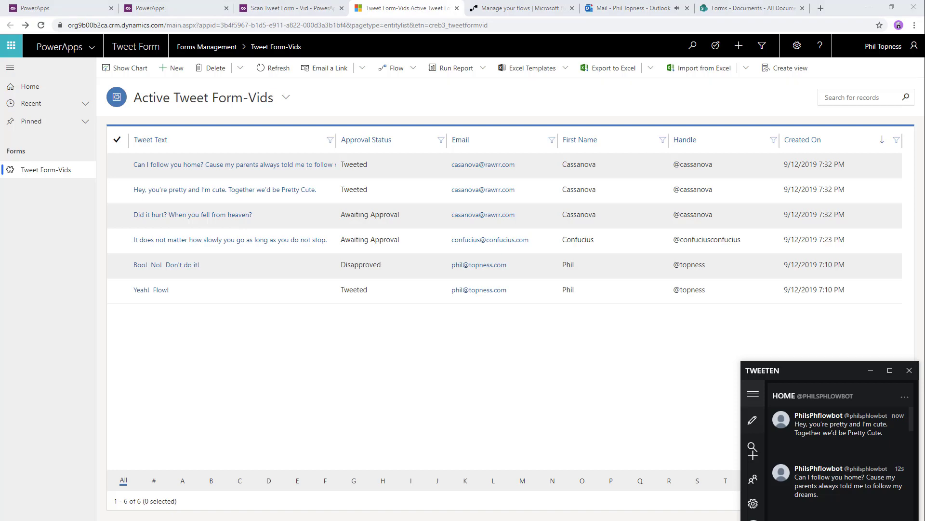
- Show the solution overview slide advanced to the email path, then return to the browser
key("alt+Tab")
key("Right")
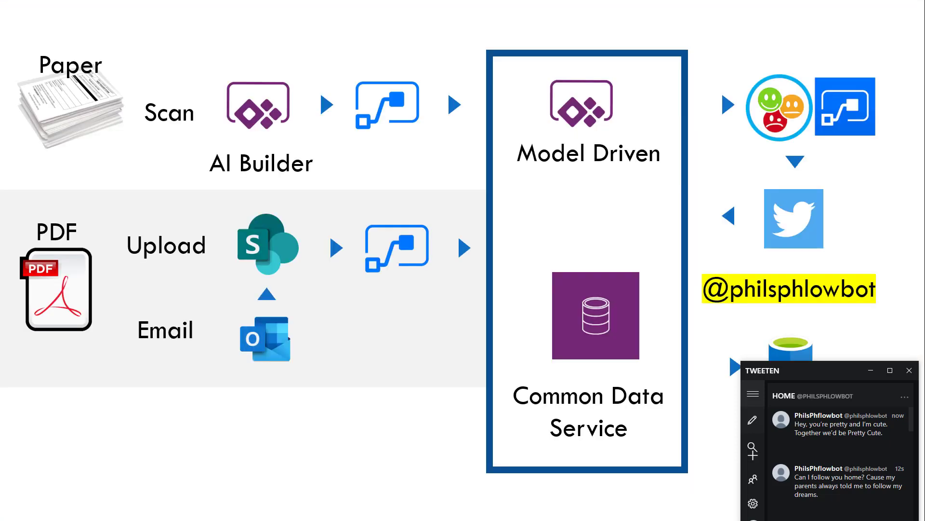
key("alt+Tab")
- Create automated flow 'Tweet From Email - Vid' with the 'When a new email arrives in a shared mailbox (V2)' trigger
left_click(537, 6)
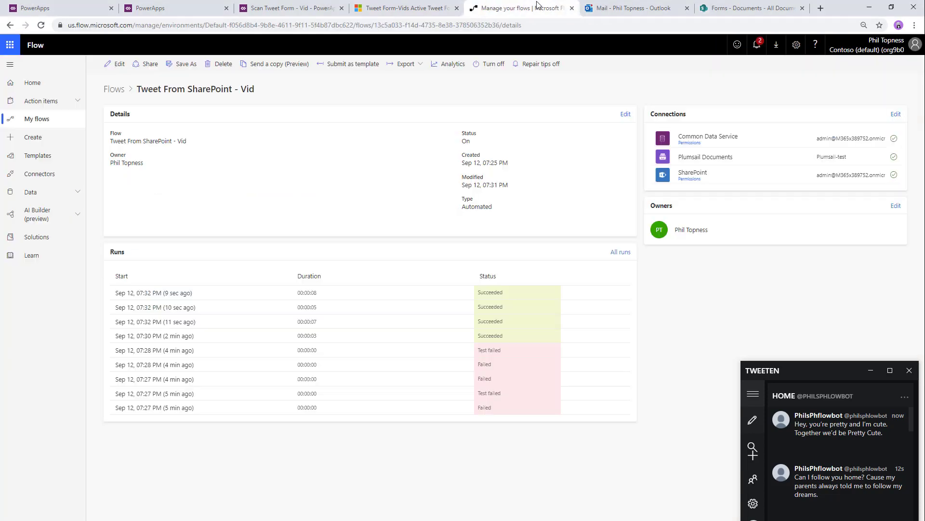
left_click(39, 137)
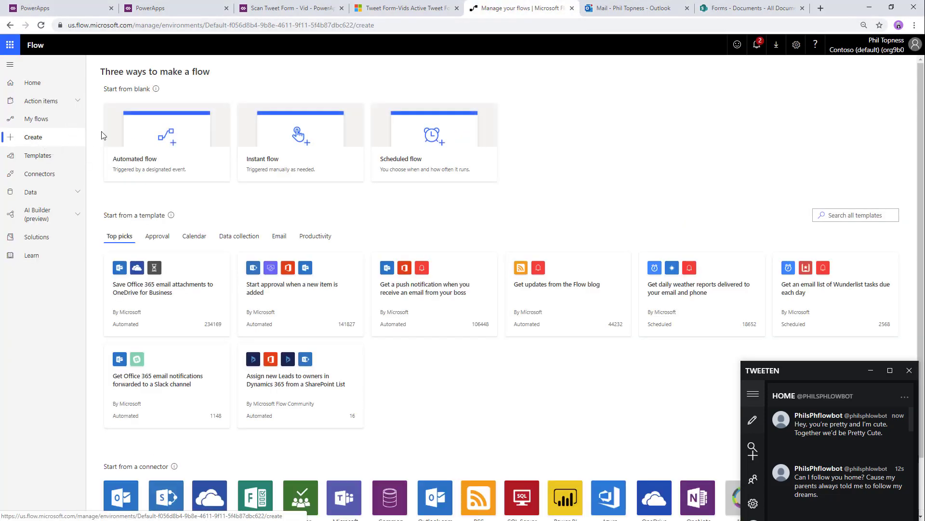
left_click(160, 139)
left_click(488, 197)
type("Tweet From Email - Vid")
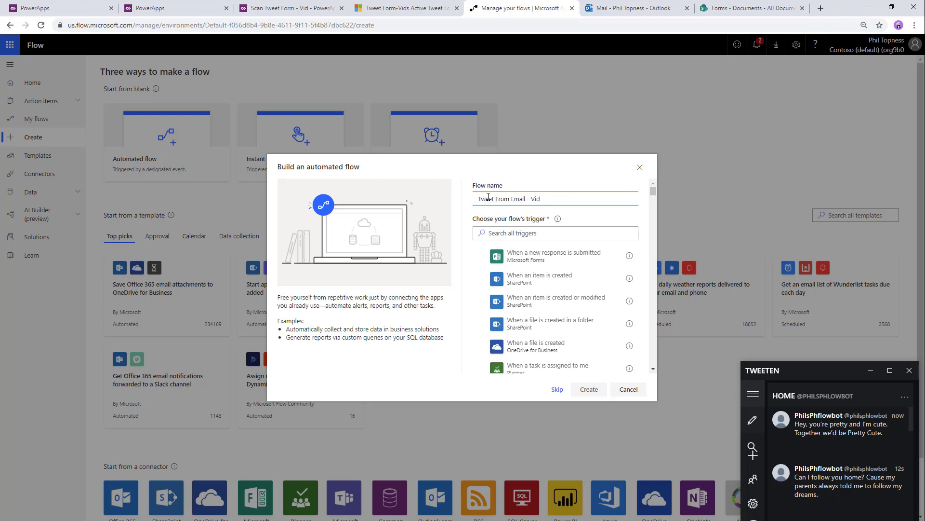
left_click(555, 234)
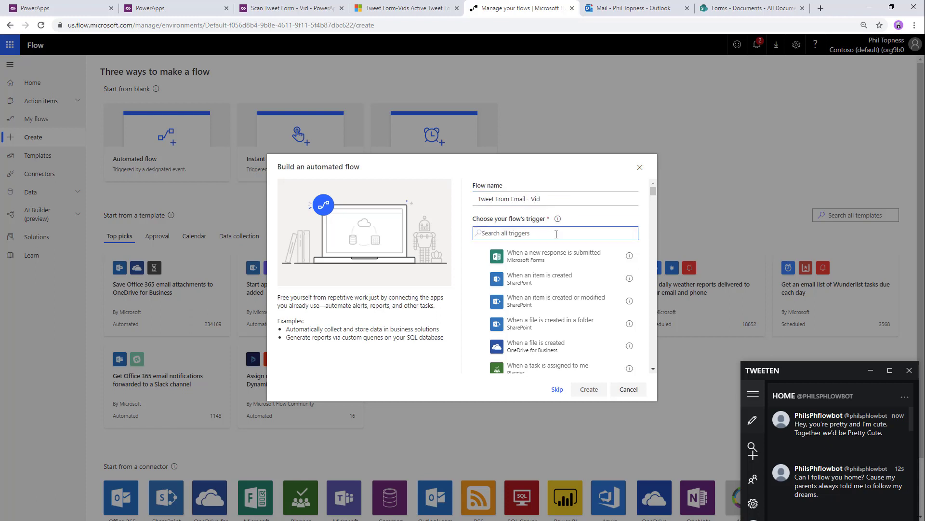
type("shared")
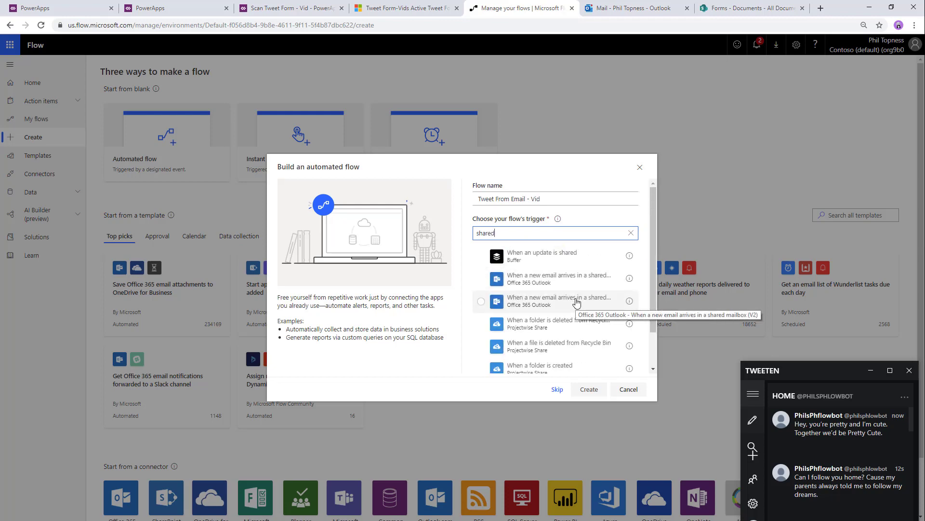
left_click(578, 301)
left_click(588, 388)
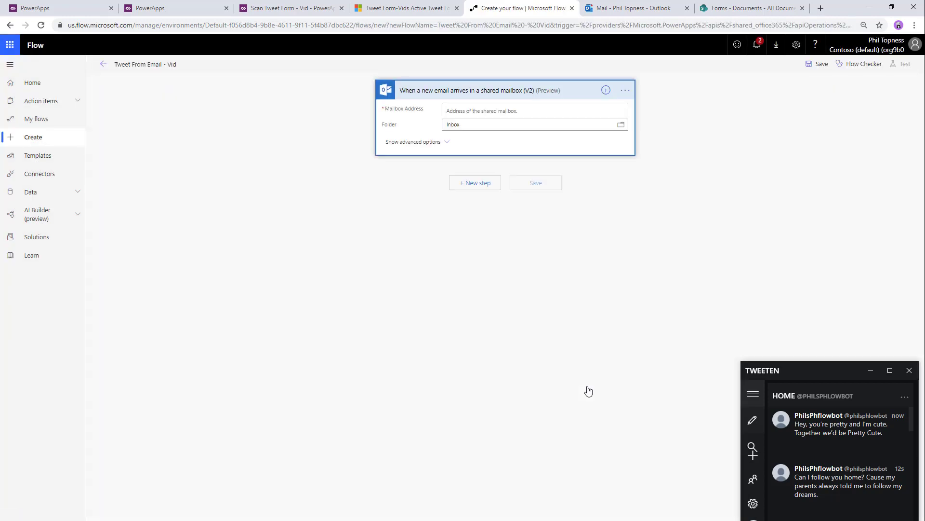
- Set the shared mailbox address and set Has Attachment and Include Attachments to Yes
left_click(531, 111)
type("form")
left_click(490, 129)
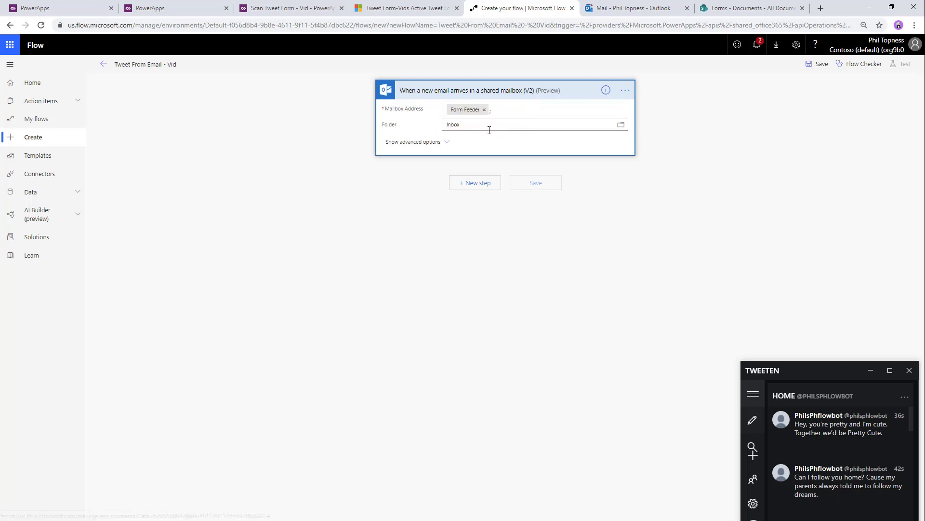
left_click(435, 143)
left_click(469, 214)
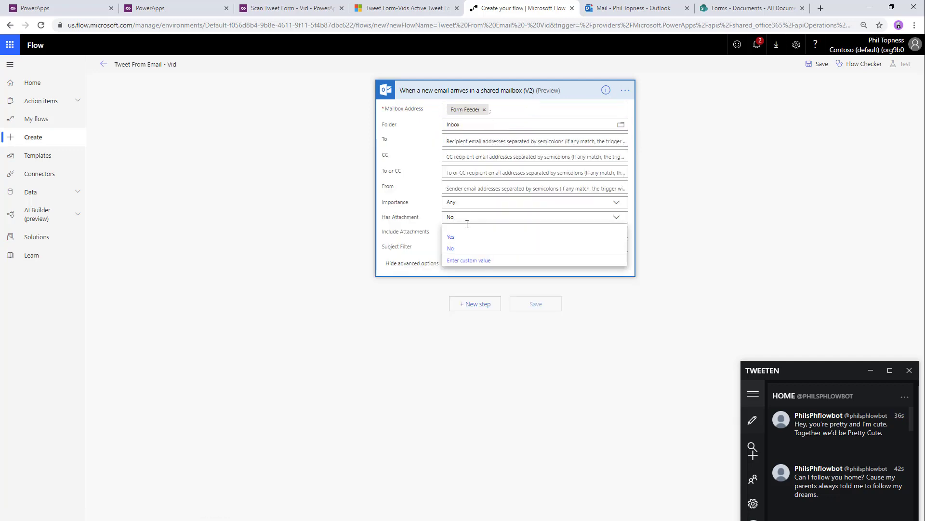
left_click(455, 235)
left_click(463, 232)
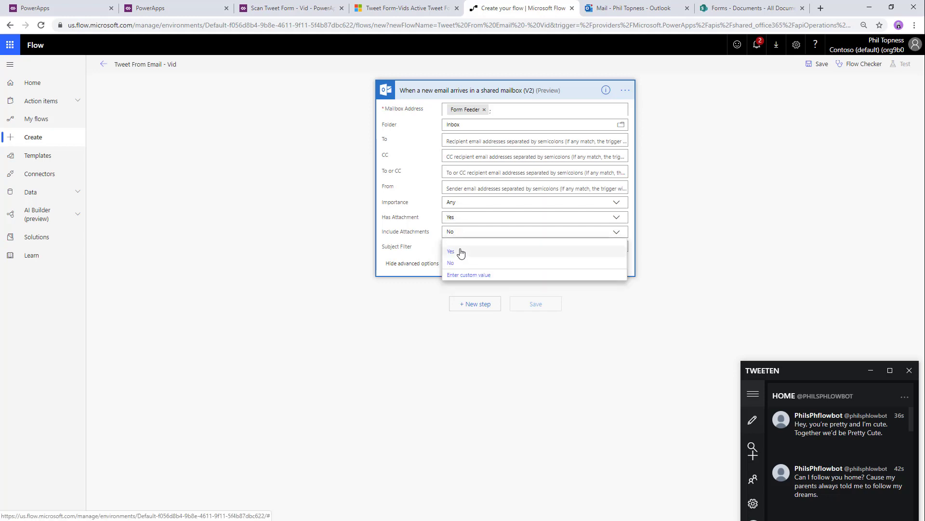
left_click(461, 253)
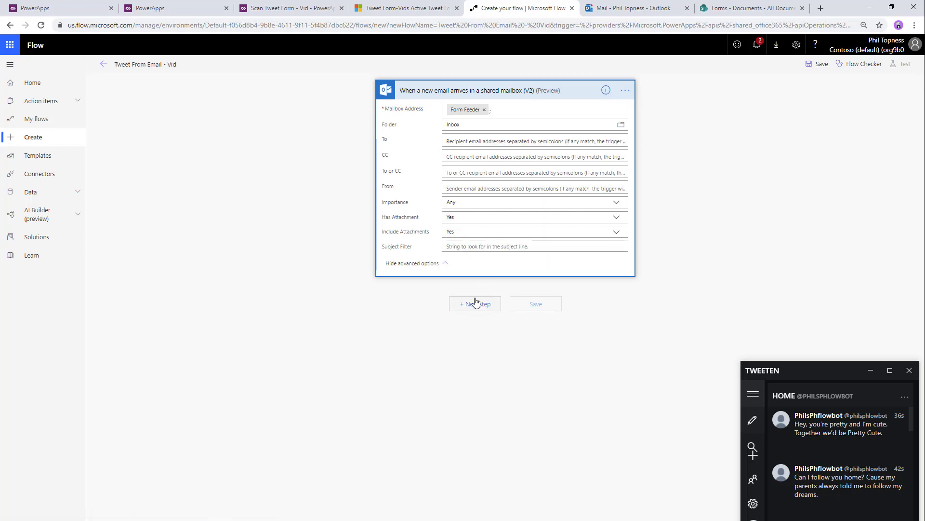
- Add a SharePoint Create file step targeting the Forms site's /Shared Documents folder
left_click(476, 302)
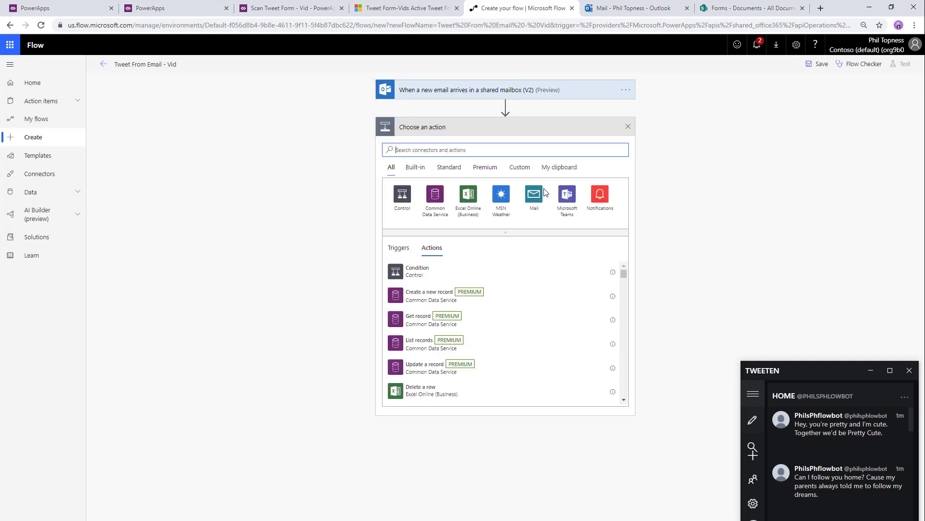
type("sharepoint")
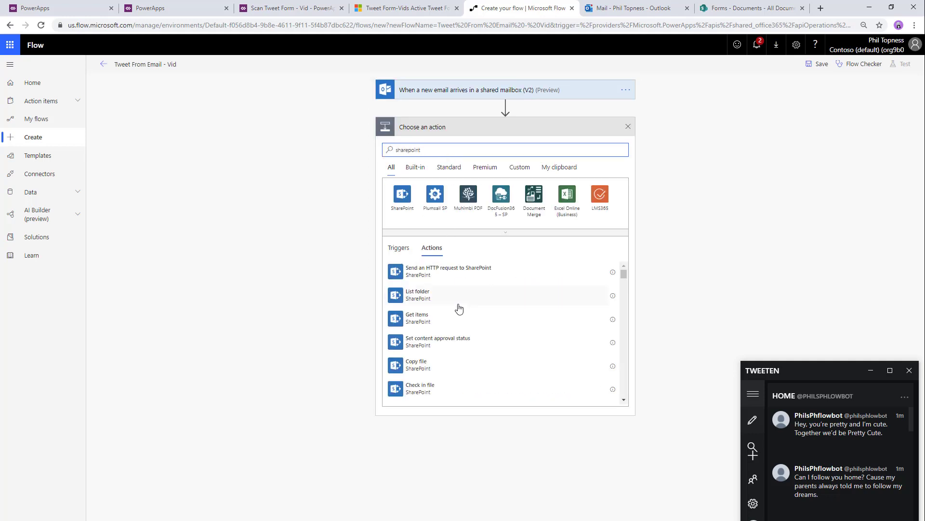
scroll(459, 309, "down", 5)
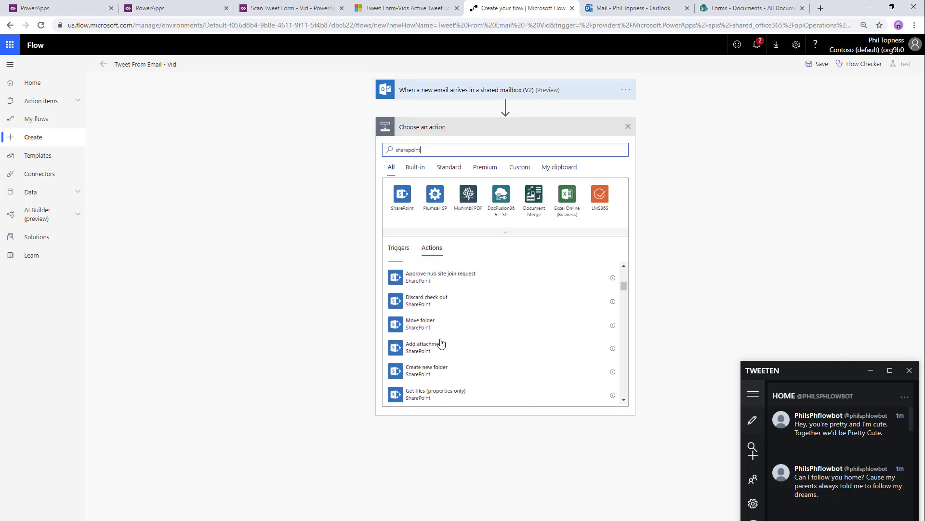
scroll(441, 342, "down", 6)
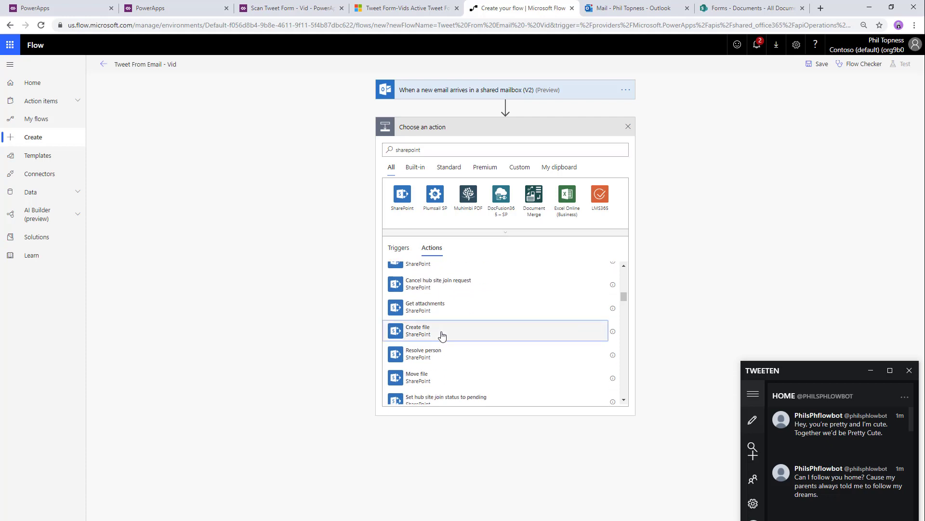
left_click(442, 333)
left_click(499, 145)
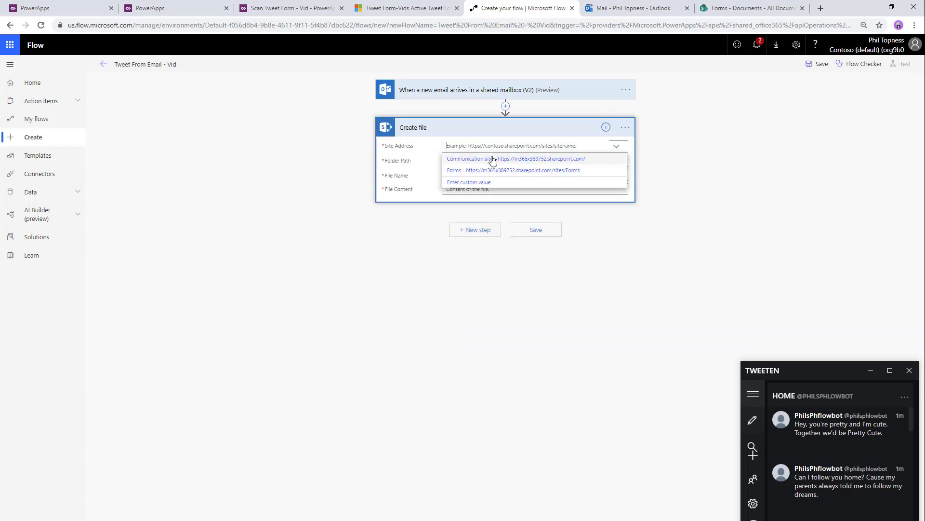
left_click(482, 170)
left_click(578, 160)
left_click(622, 161)
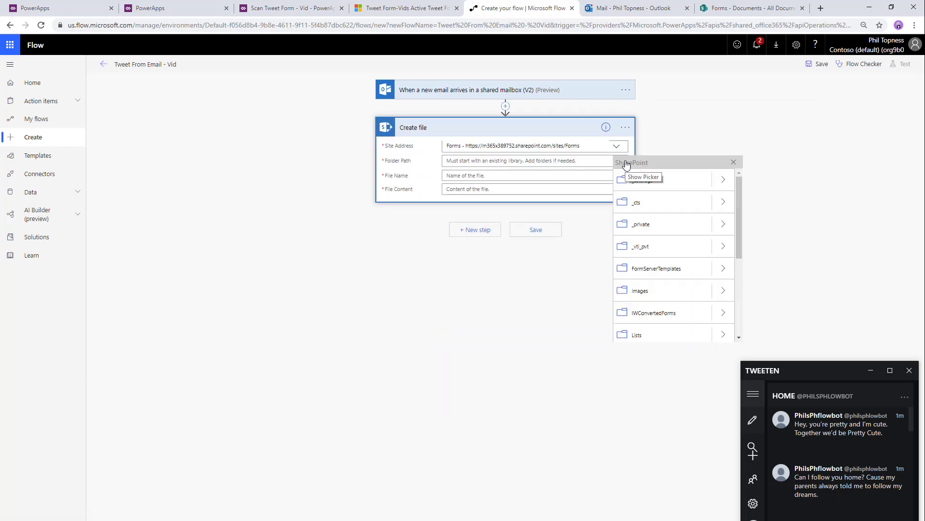
scroll(660, 291, "down", 1)
left_click(661, 319)
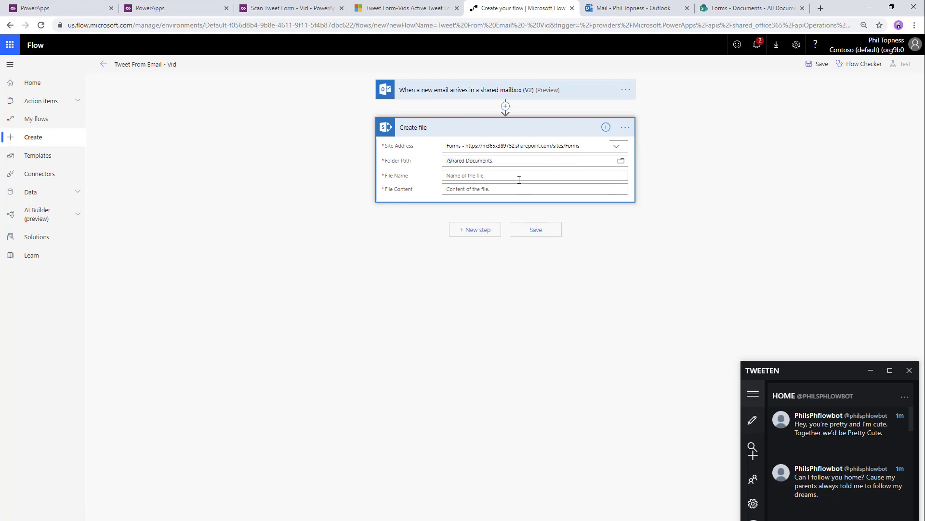
- Set File Name to Attachments Name and File Content to Attachments Content
left_click(519, 179)
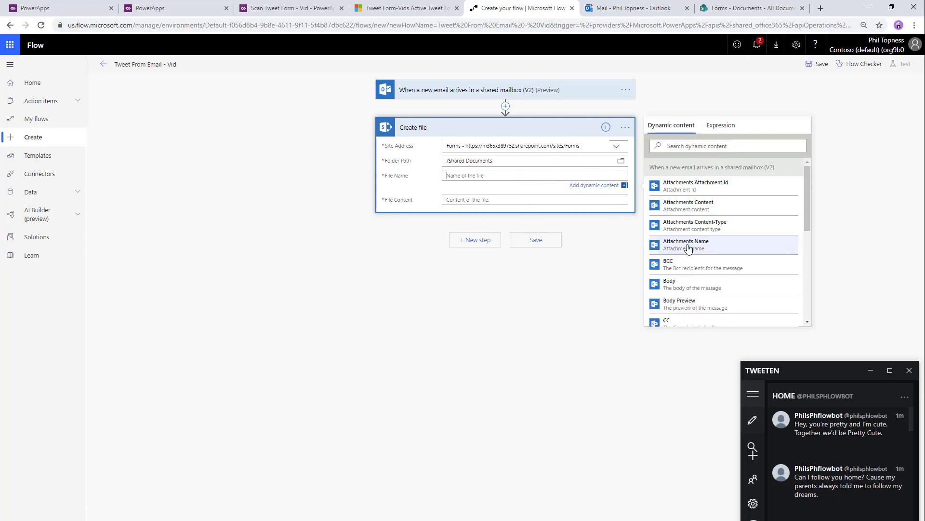
left_click(688, 245)
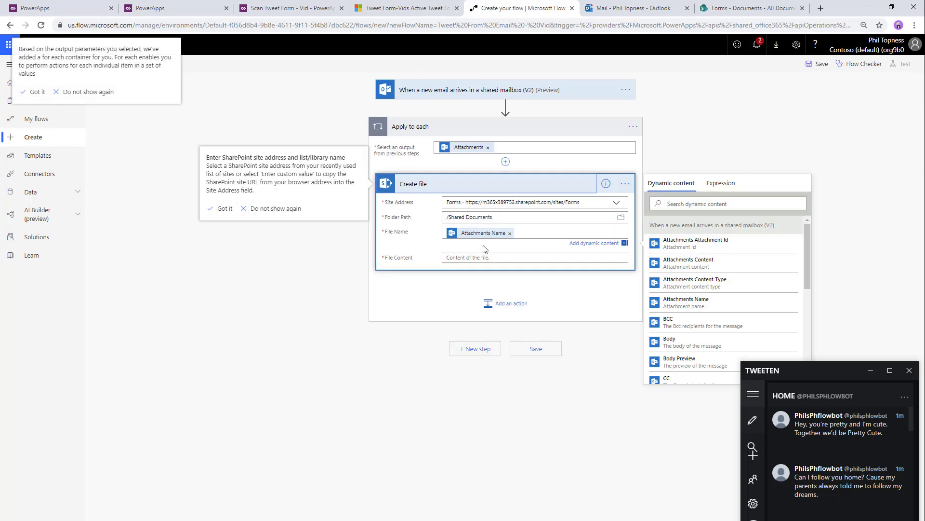
left_click(484, 257)
left_click(679, 295)
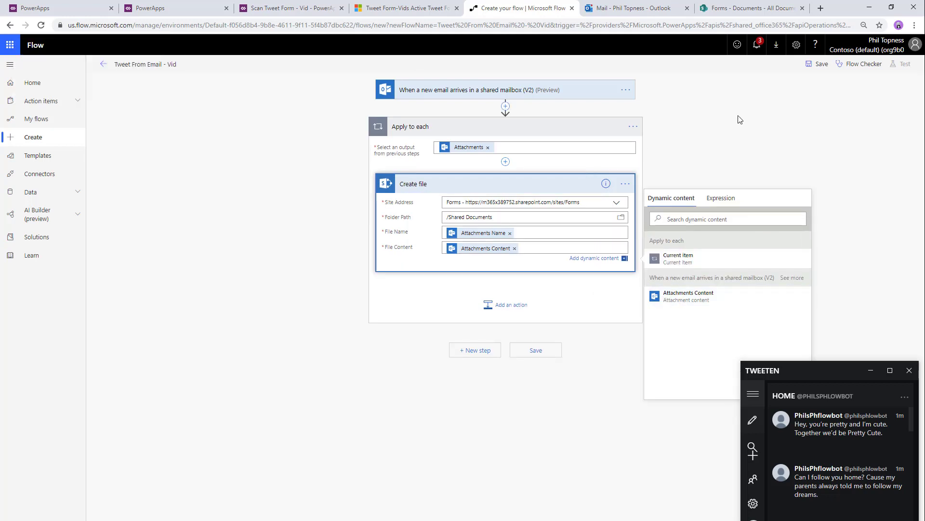
- Save the flow, start a manual test run, and switch to the mailbox
left_click(818, 63)
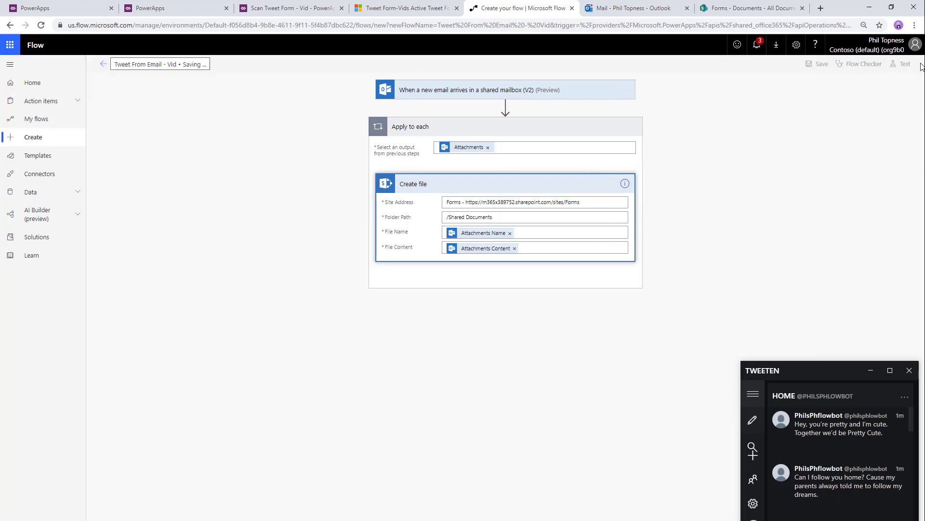
left_click(906, 67)
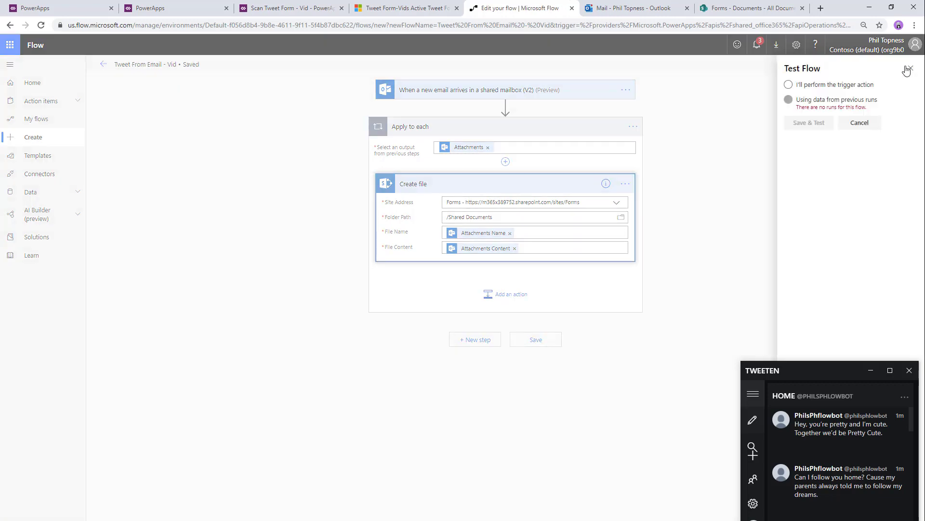
left_click(813, 85)
left_click(809, 122)
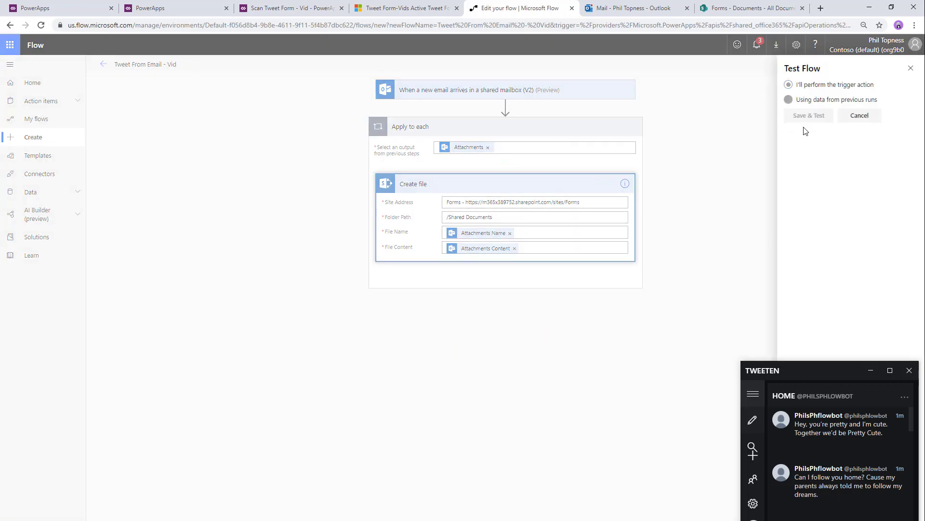
left_click(632, 8)
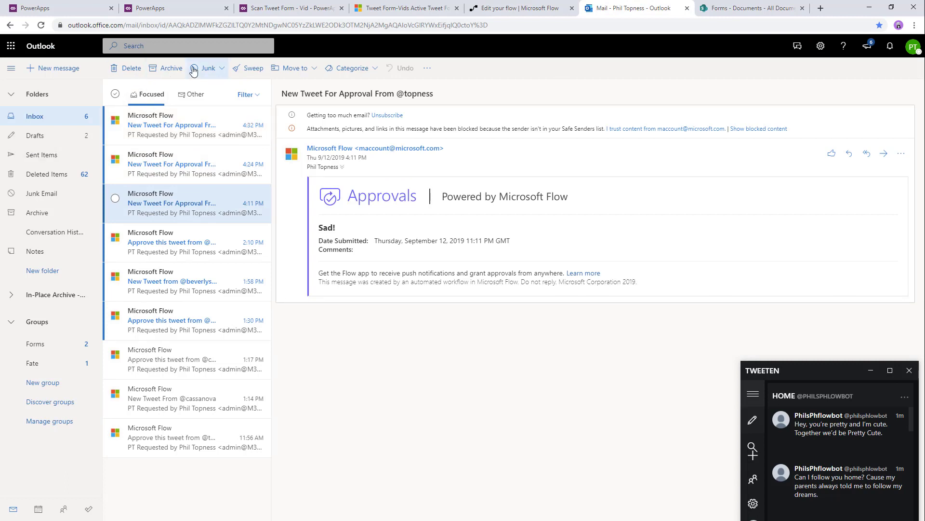
- Email the three tweet-form PDFs to Form Feeder with subject 'Tweet These!'
left_click(42, 68)
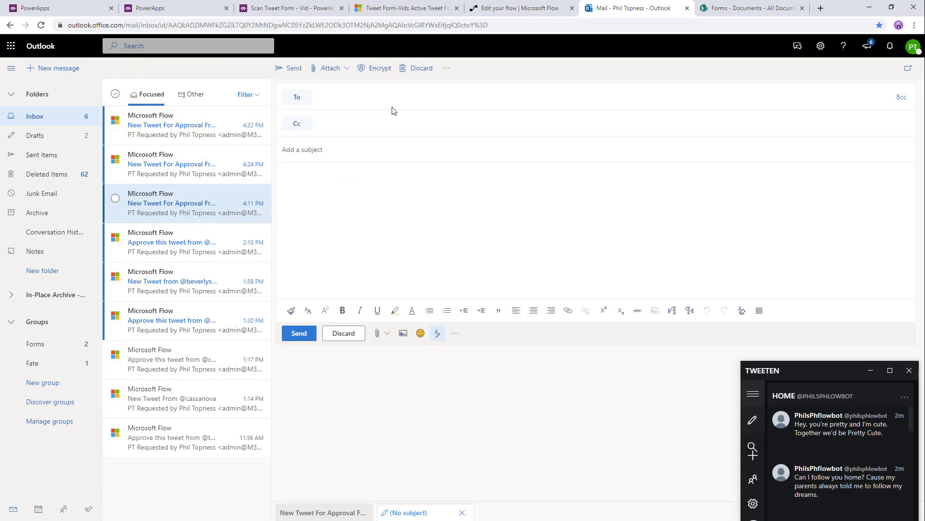
type("form")
left_click(390, 116)
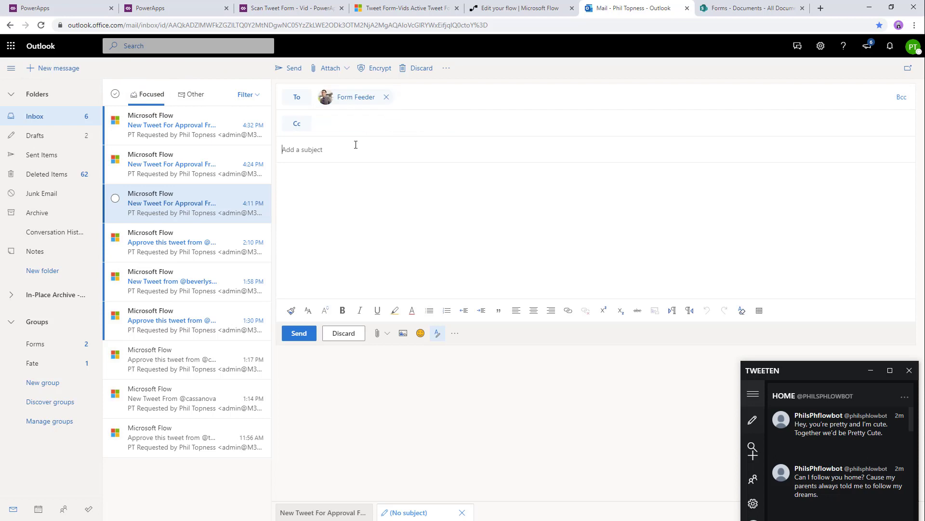
type("Tweet These!")
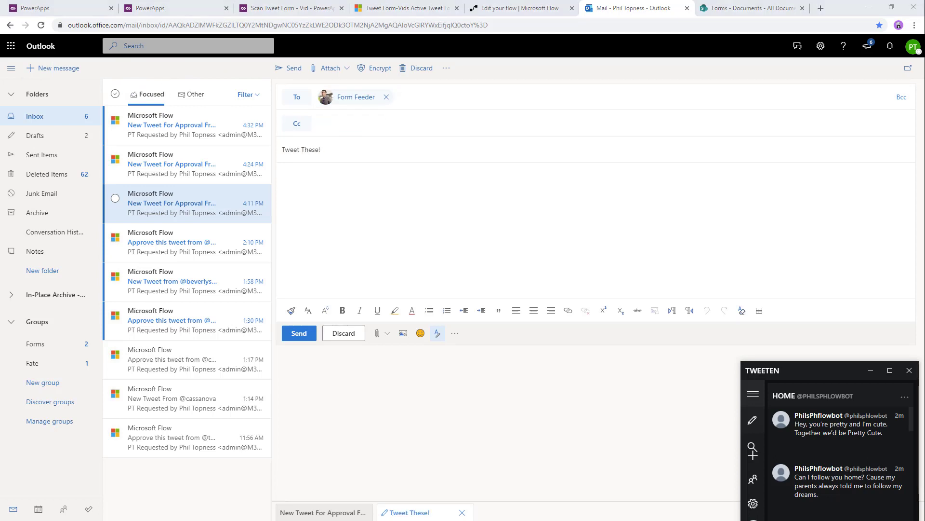
left_click_drag(0, 241, 487, 198)
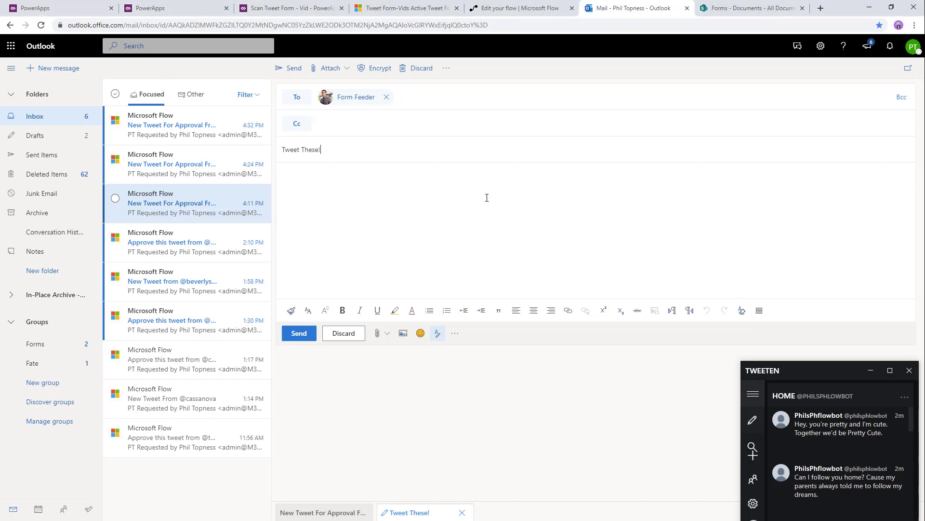
left_click(301, 373)
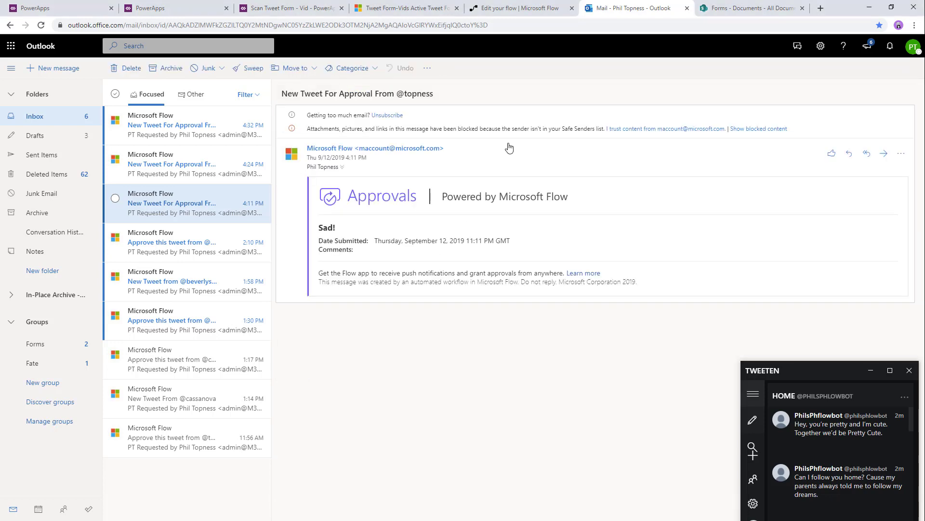
left_click(518, 8)
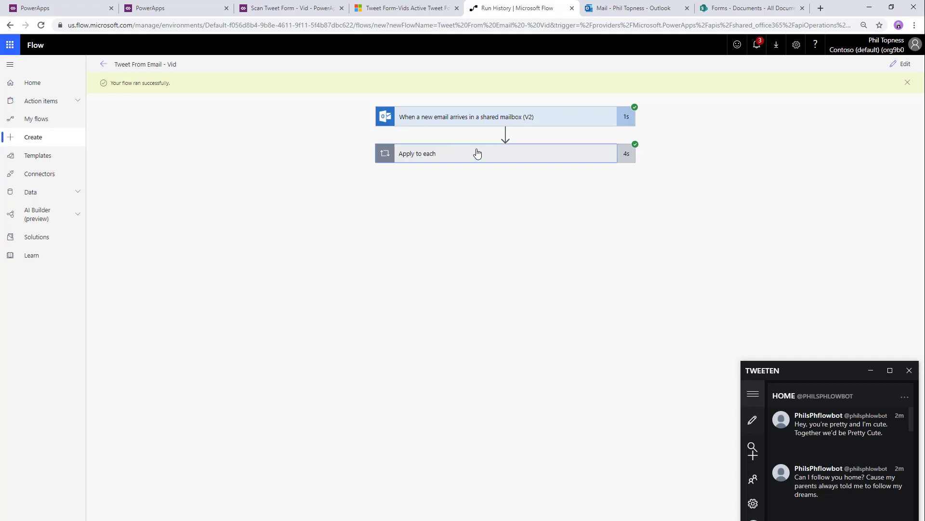
- Inspect the run's Apply to each iterations and reload Documents showing Tweetform-Cassanova-37 to 39 PDFs
left_click(477, 153)
left_click(752, 7)
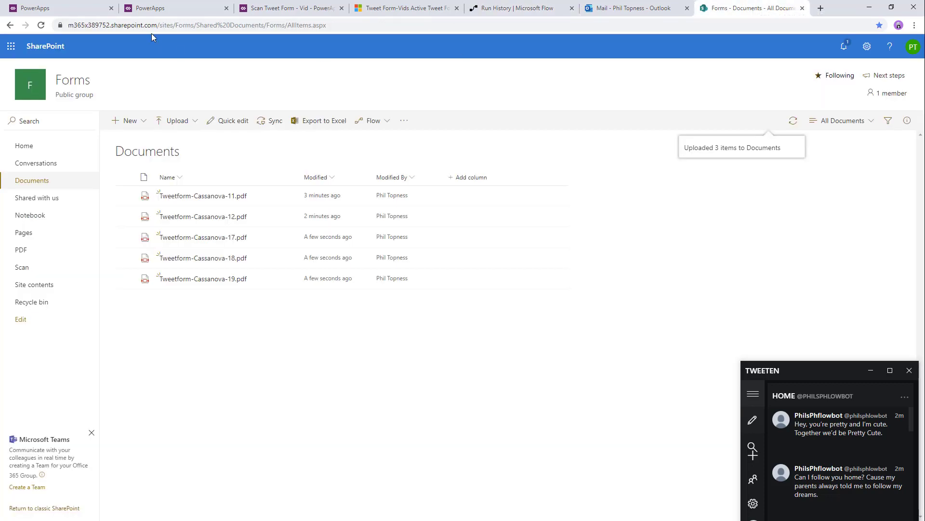
left_click(42, 25)
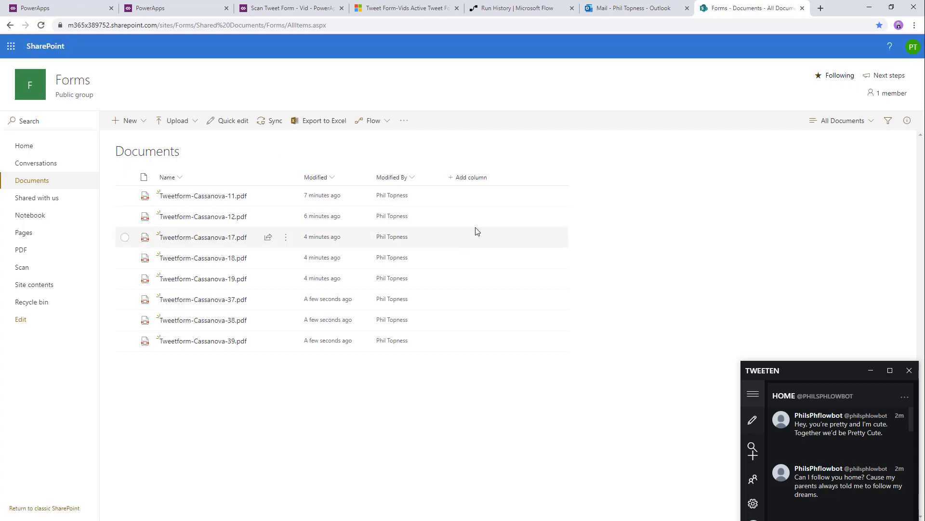
left_click(408, 8)
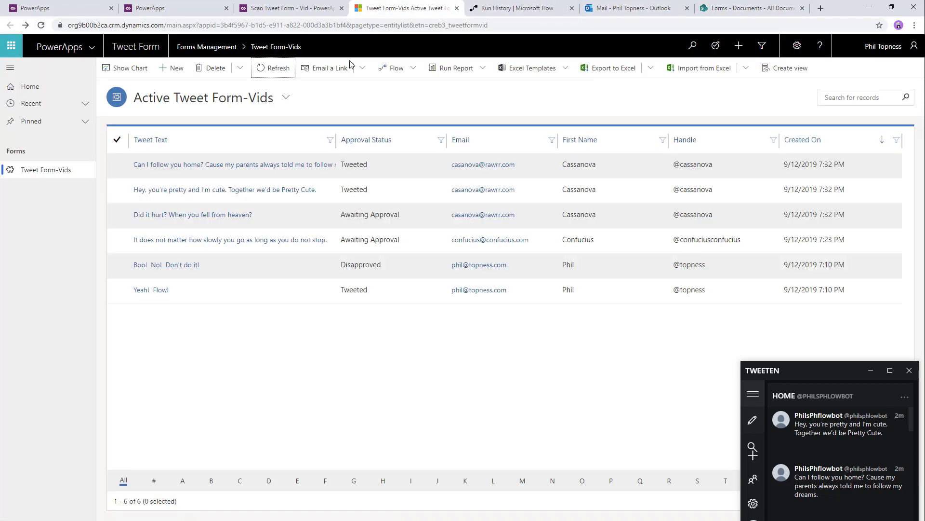
- Refresh the Active Tweet Form-Vids list until the three new Cassanova records appear
left_click(271, 70)
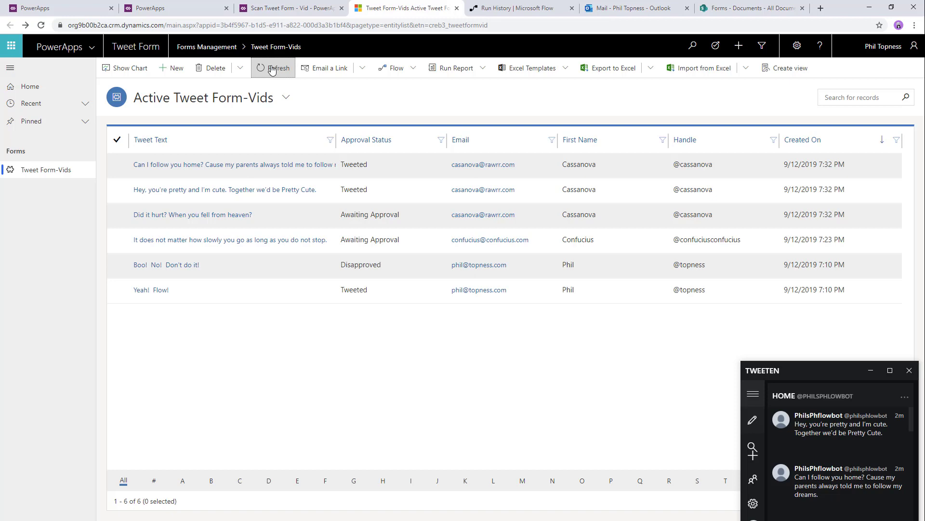
left_click(272, 70)
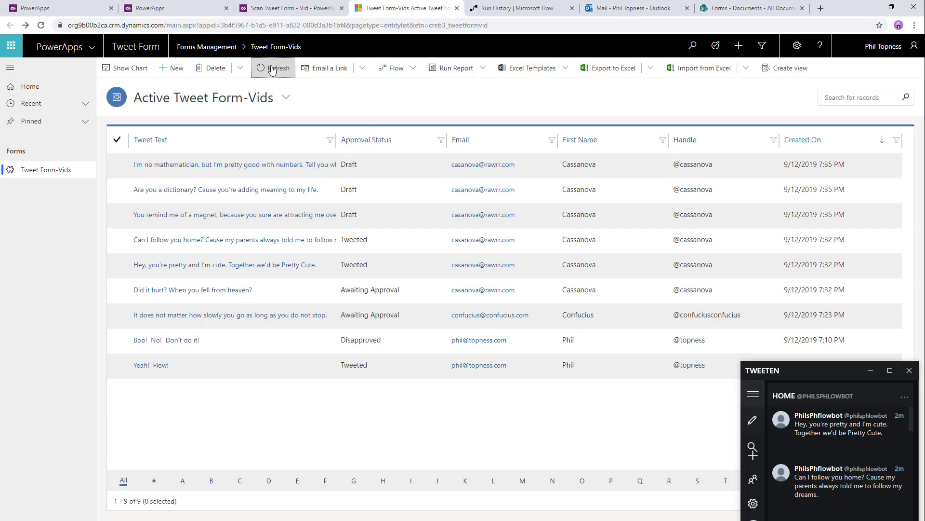
left_click(273, 70)
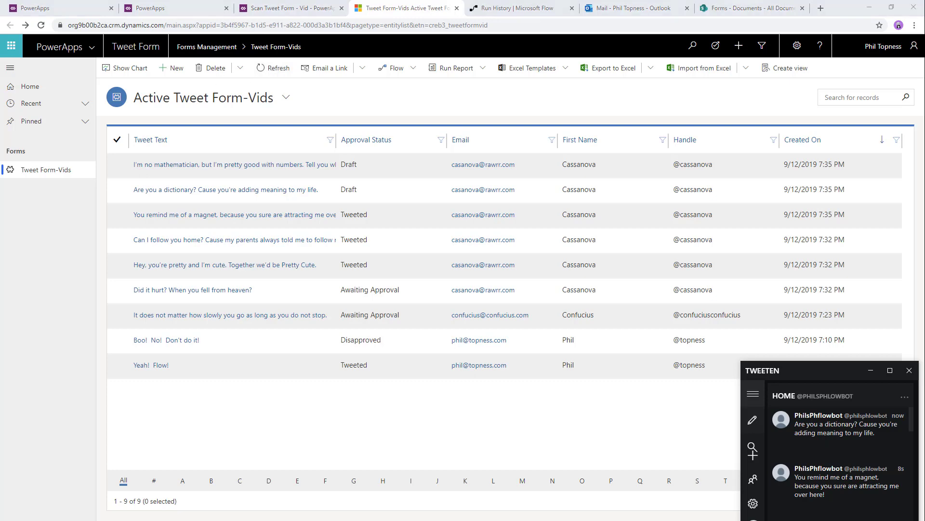
- Advance the presentation diagram to its next part, then return to the records list
key("alt+Tab")
key("Right")
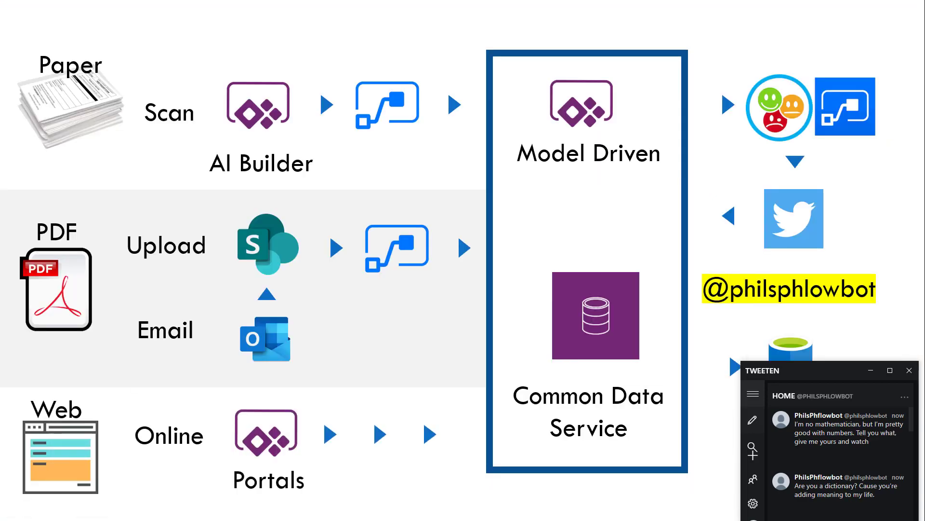
key("alt+Tab")
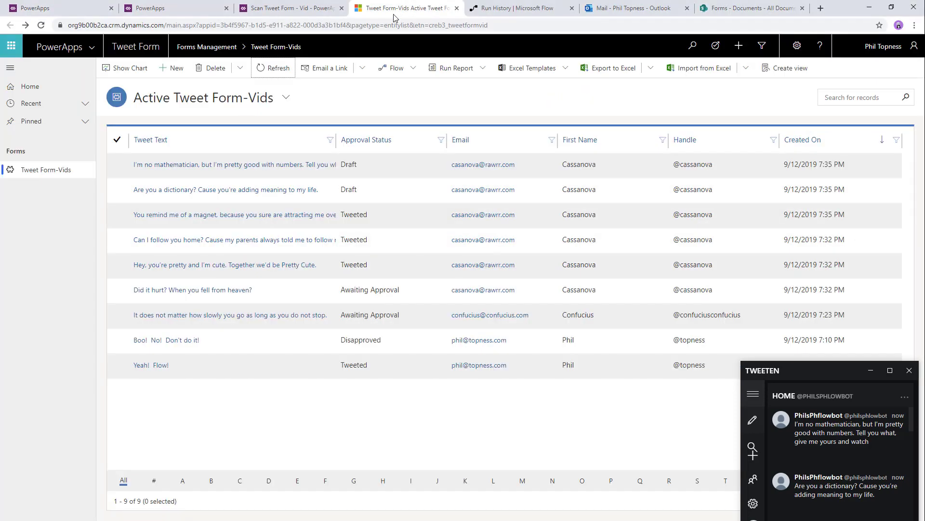
- Open the newest tweet record and close the Information Form designer
left_click(285, 158)
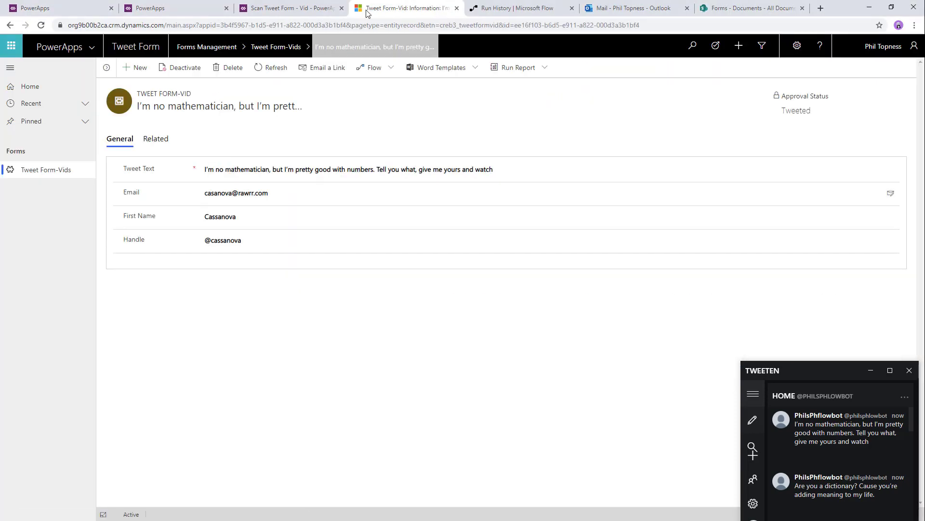
left_click(82, 8)
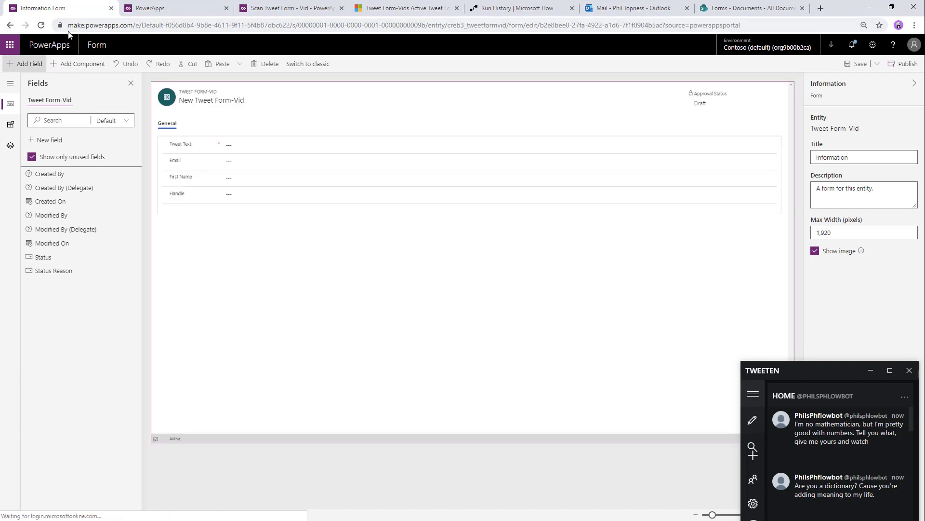
left_click(112, 8)
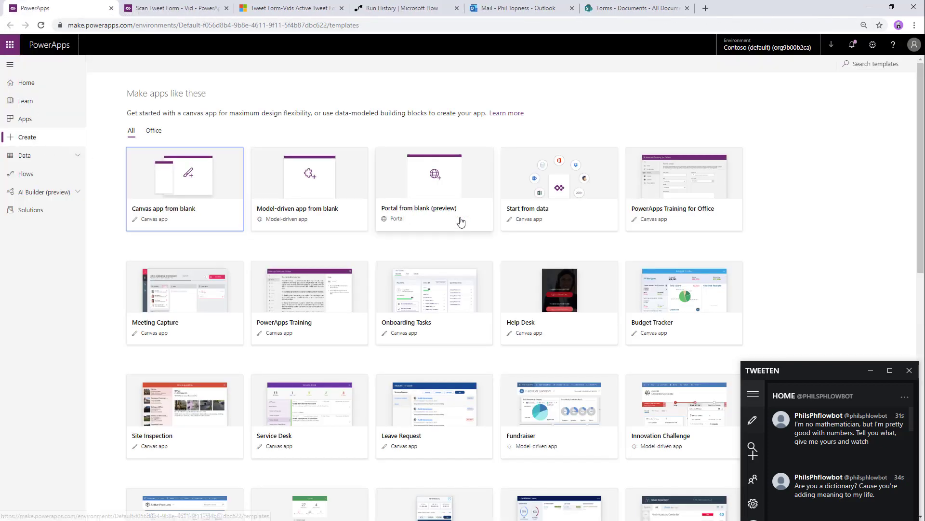
- Cancel the blank-portal attempt at the one-portal limit and list all apps, including Forms Portal
left_click(461, 222)
left_click(500, 238)
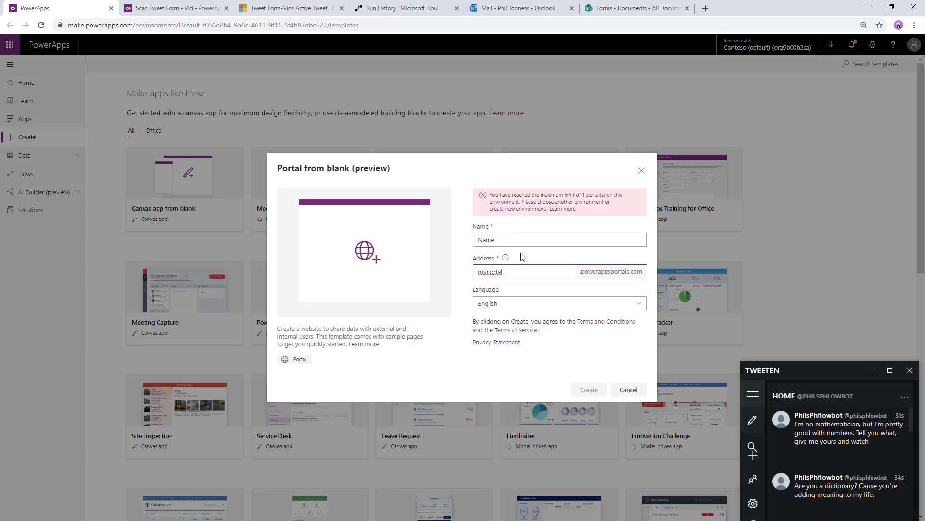
left_click(628, 389)
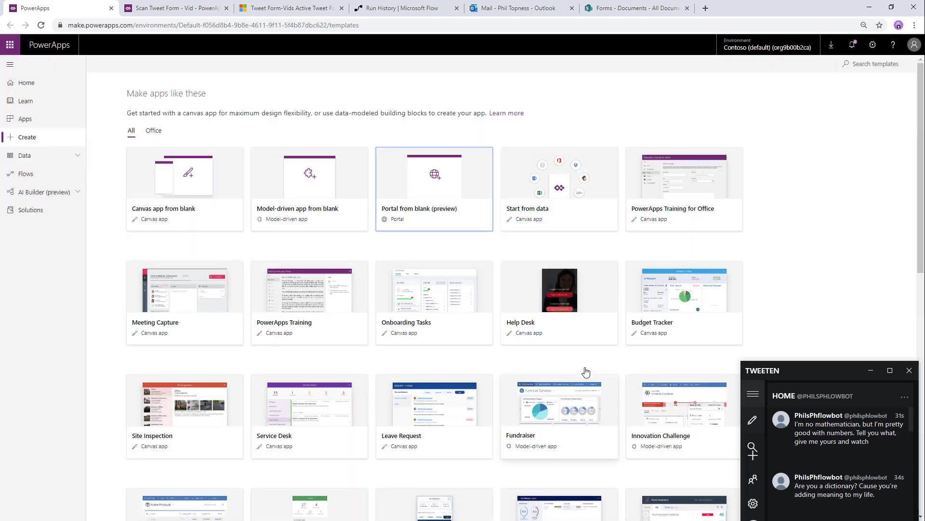
left_click(39, 125)
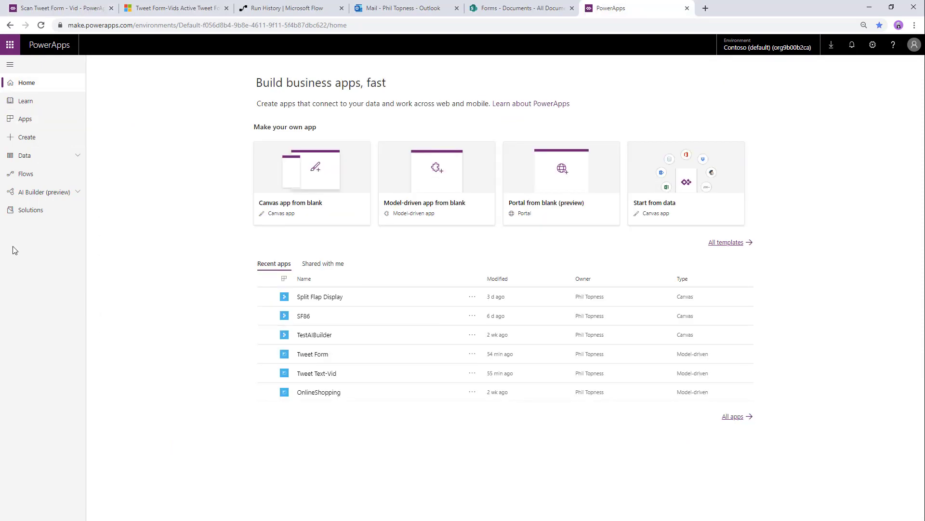
left_click(732, 416)
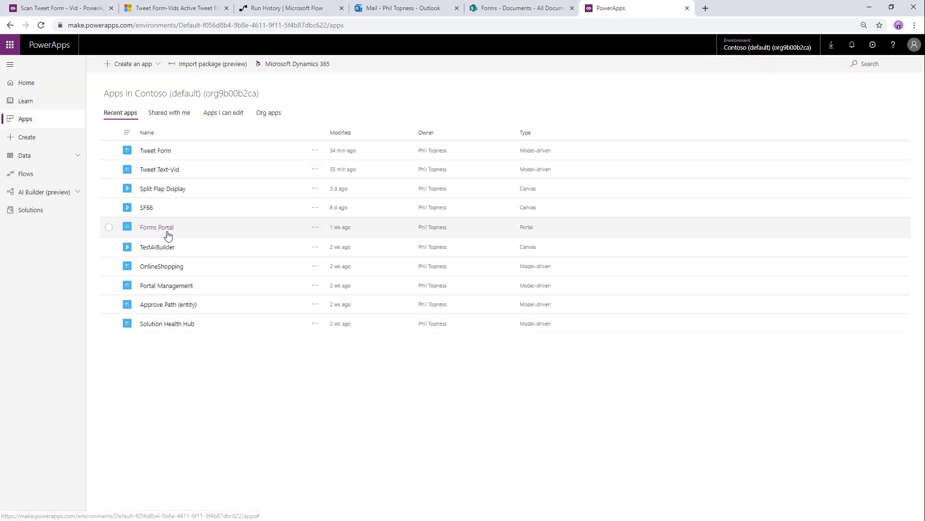
- Edit Forms Portal and replace the site logo with logo-shark.png
left_click(316, 227)
left_click(324, 243)
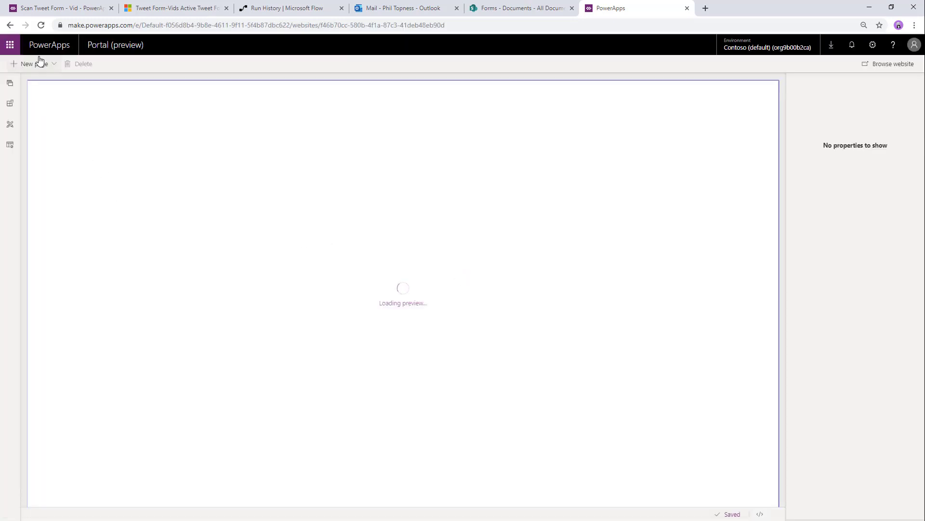
left_click(219, 97)
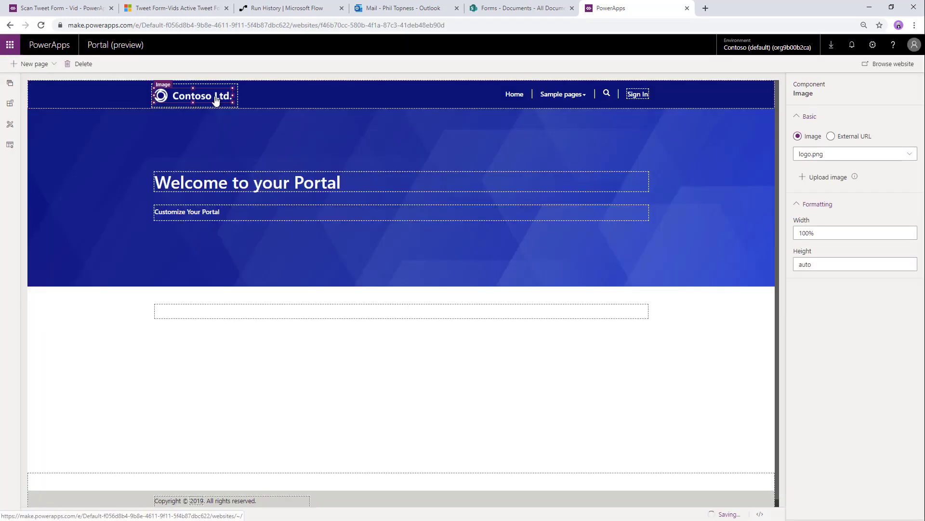
left_click(829, 155)
left_click(821, 211)
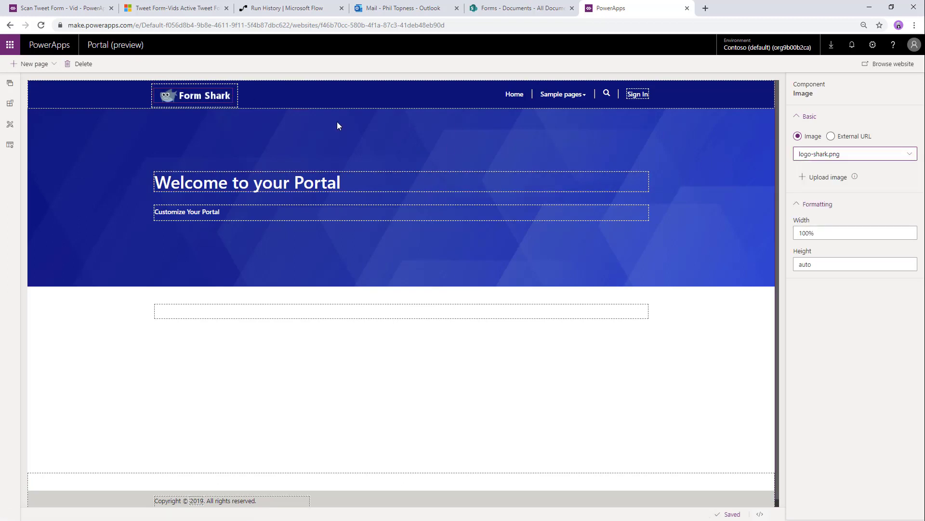
- Add a Blank page with title named 'Tweet Page' and delete its sample text
left_click(225, 130)
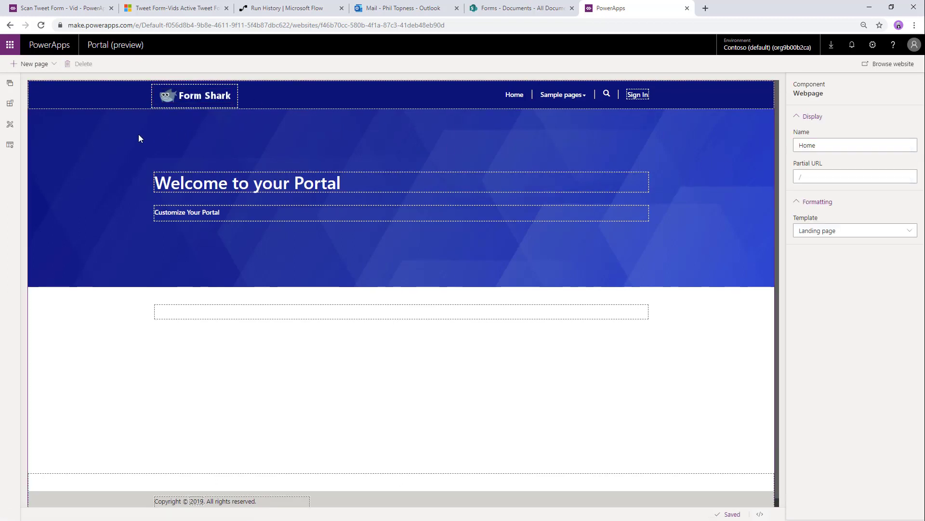
left_click(32, 63)
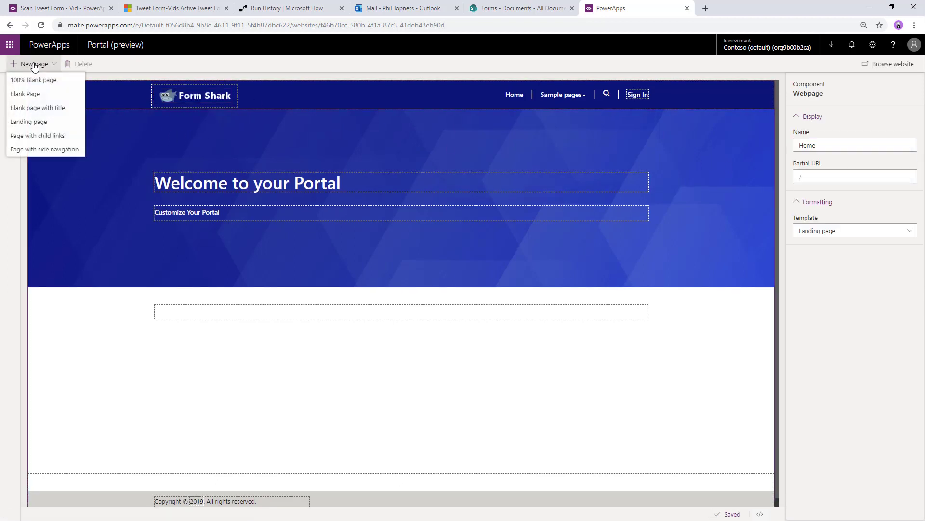
left_click(44, 108)
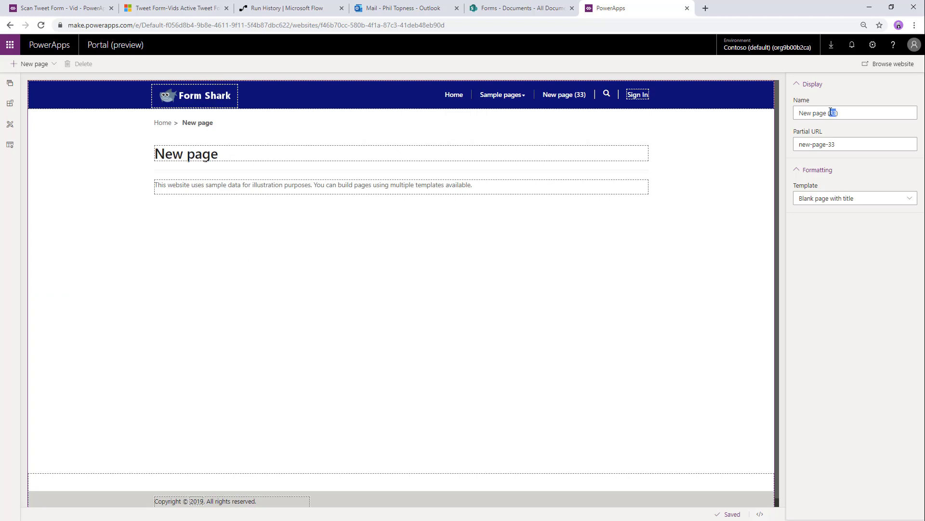
triple_click(831, 112)
type("Tw")
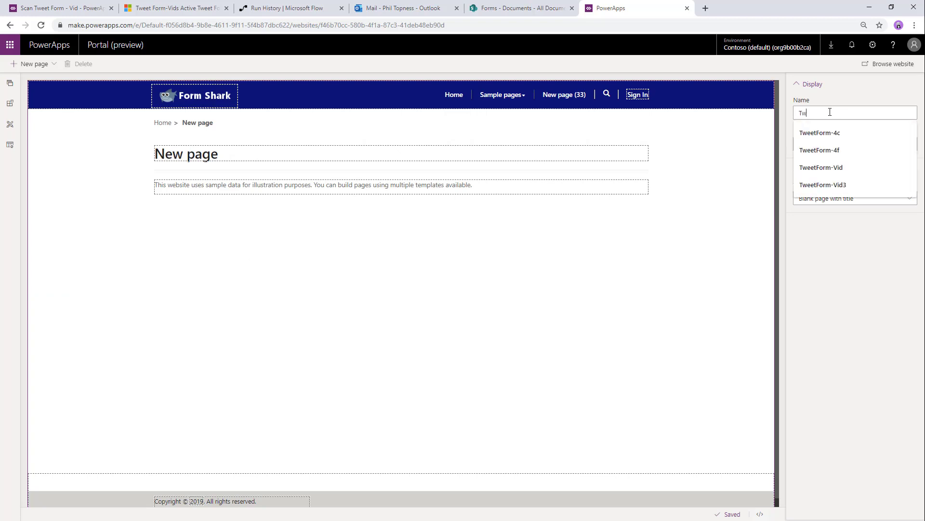
type("eet Page")
key("Tab")
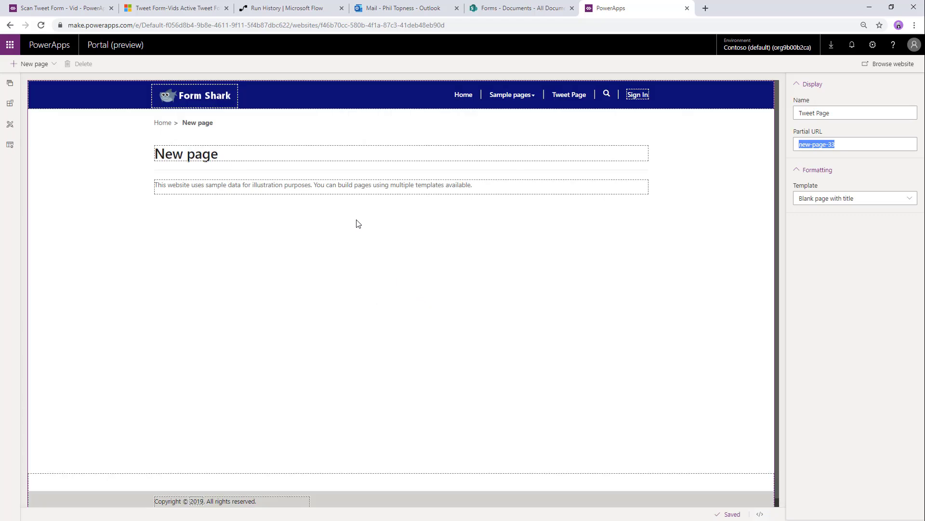
left_click(356, 184)
key("Delete")
- Add a form component named TweetForm-Vid4 based on the Tweet Form-Vid entity
left_click(9, 104)
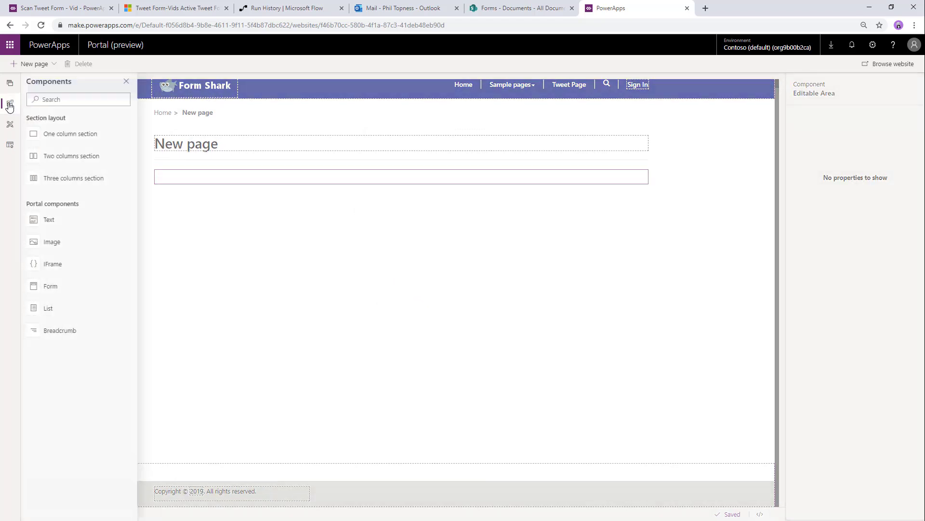
left_click(68, 286)
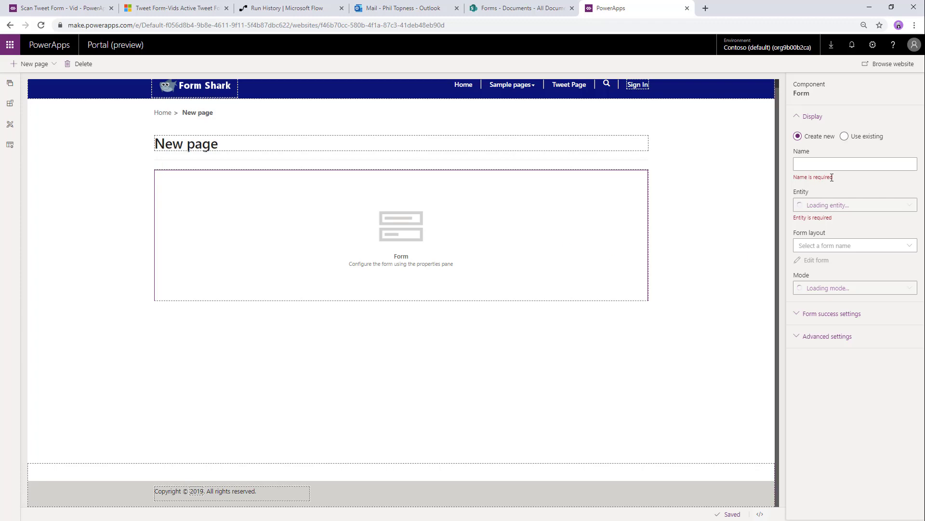
left_click(842, 162)
type("TweetF")
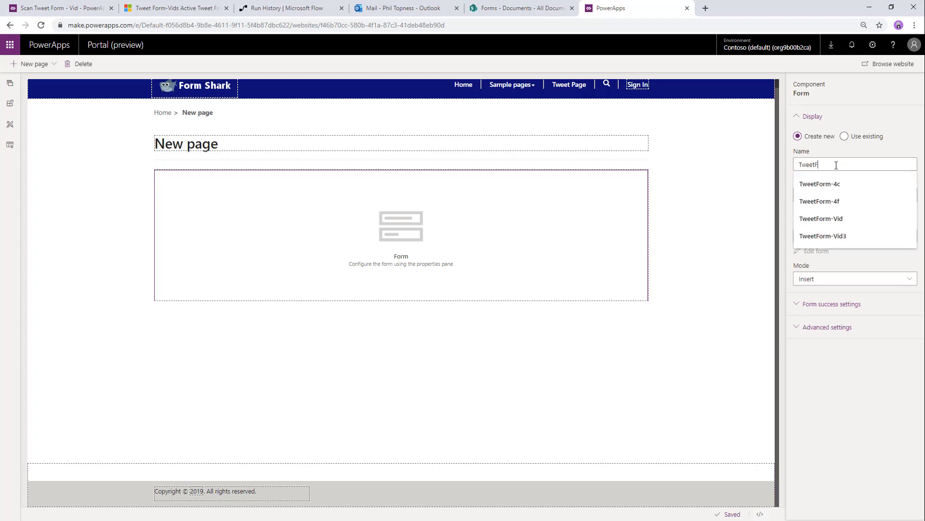
type("orm-Vid4")
left_click(827, 195)
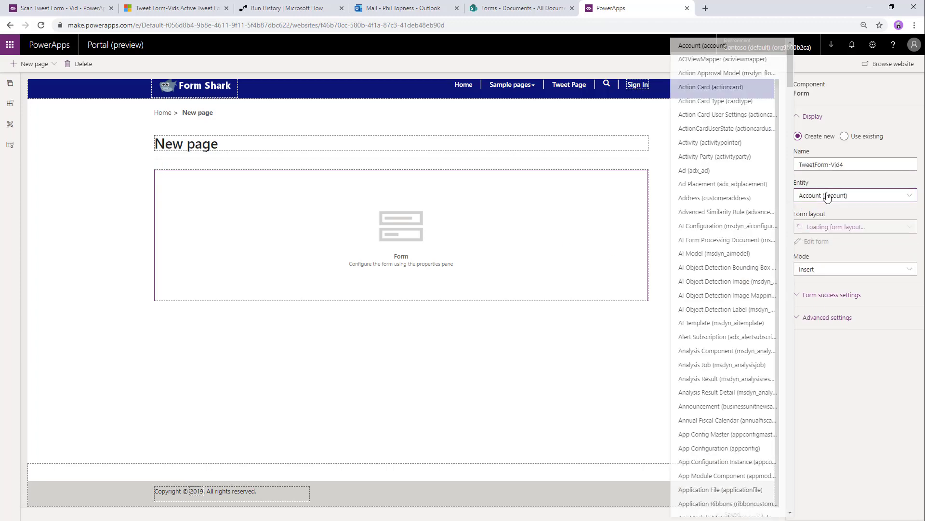
scroll(743, 299, "down", 20)
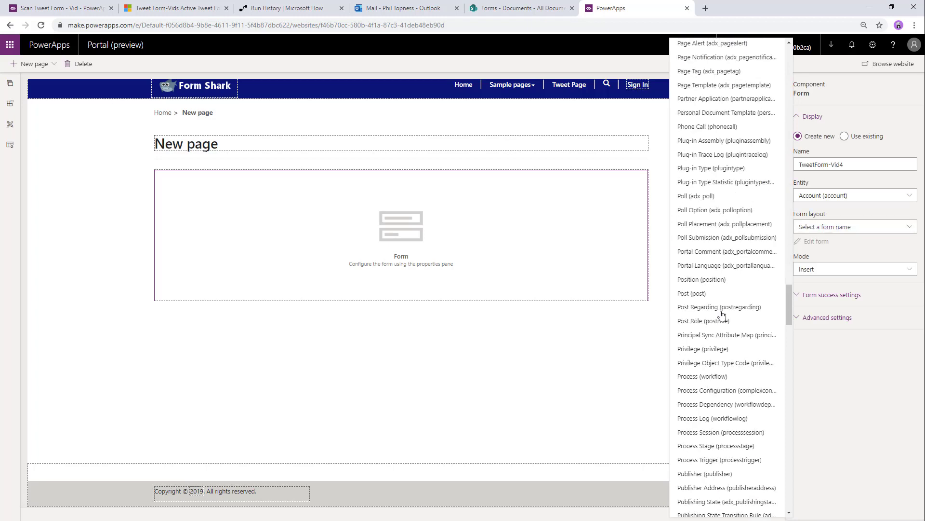
scroll(722, 313, "down", 20)
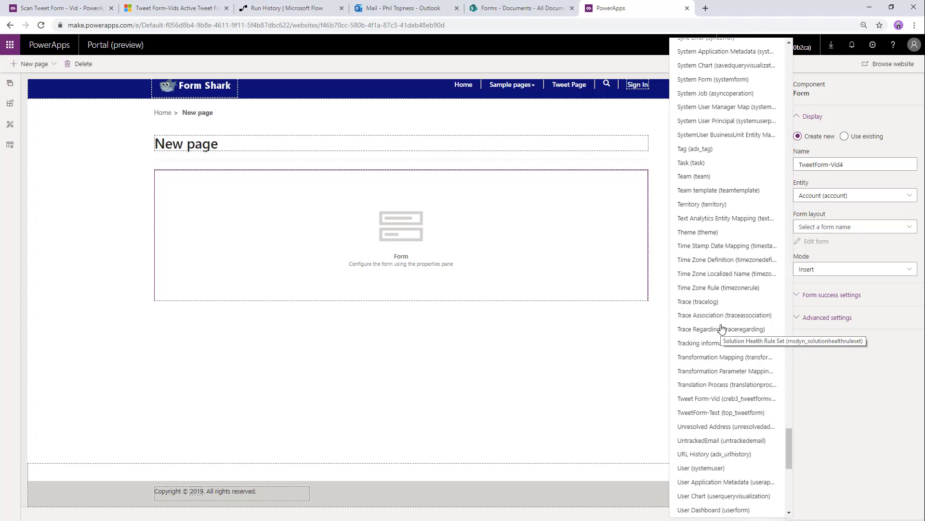
scroll(722, 328, "down", 5)
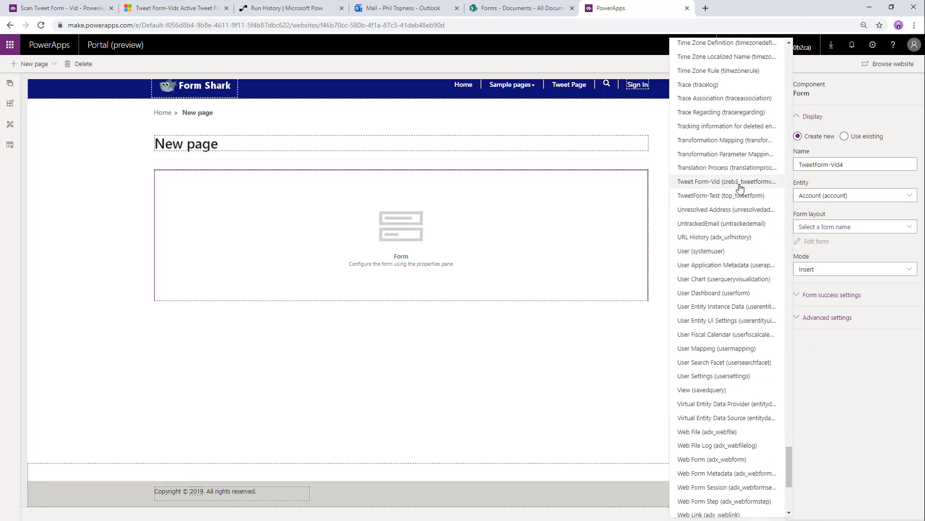
left_click(712, 181)
- Give the form the Information2 layout and the success message 'Yeah!'
left_click(820, 227)
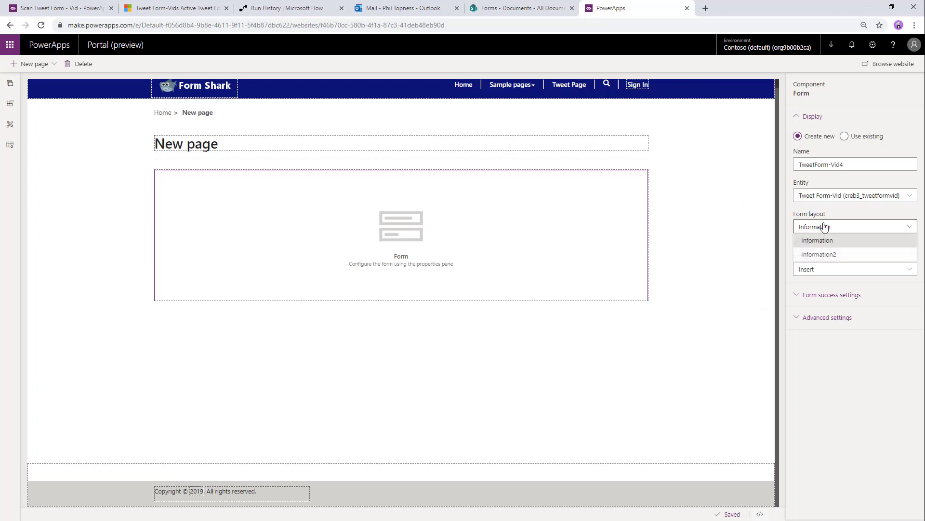
left_click(824, 252)
left_click(818, 294)
left_click(826, 356)
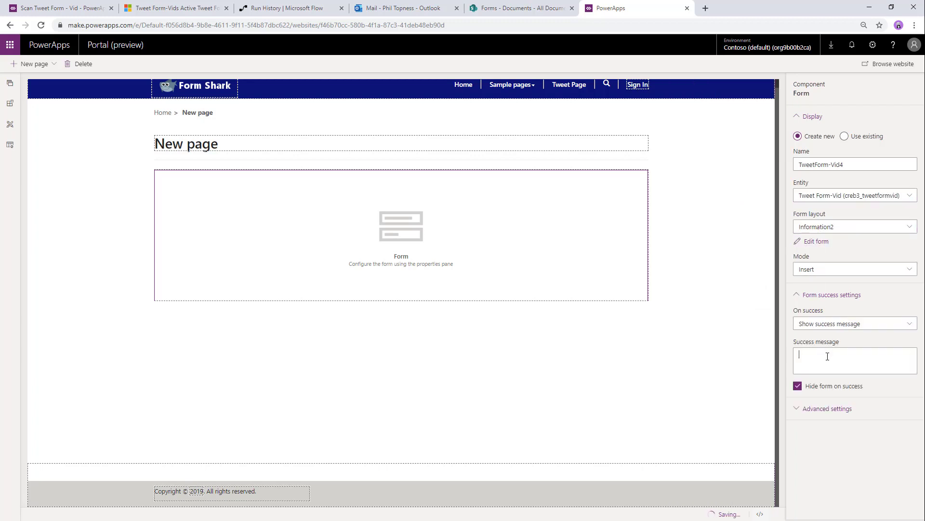
type("Yeah!")
left_click(827, 408)
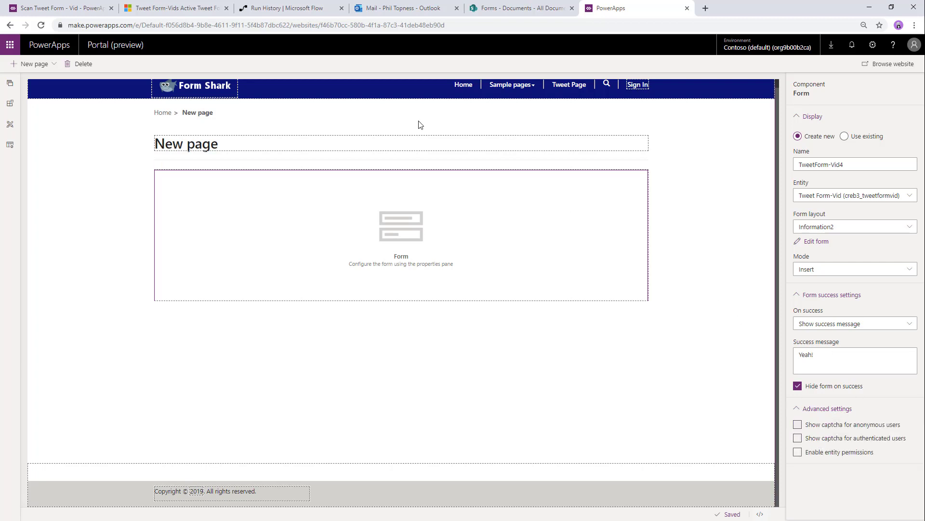
- Retitle the page 'Tweet Your Mind!'
left_click(381, 150)
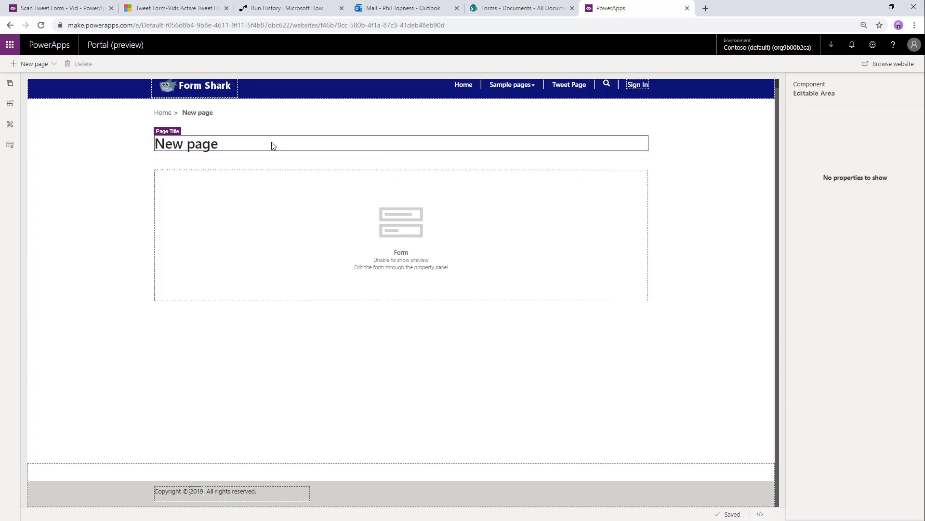
triple_click(242, 143)
type("Tweet Your Mind!")
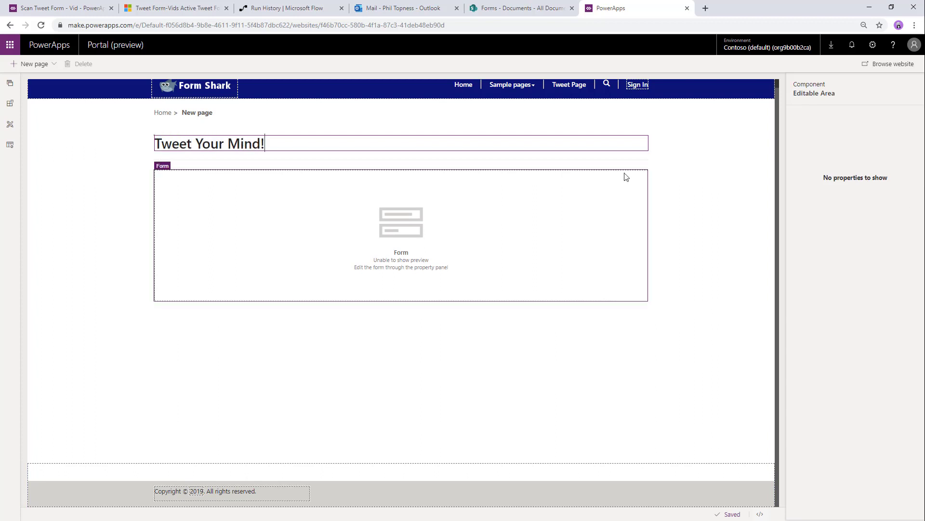
- Submit a 'Yeah! Portals' tweet with the contact's email, first name and handle
left_click(689, 170)
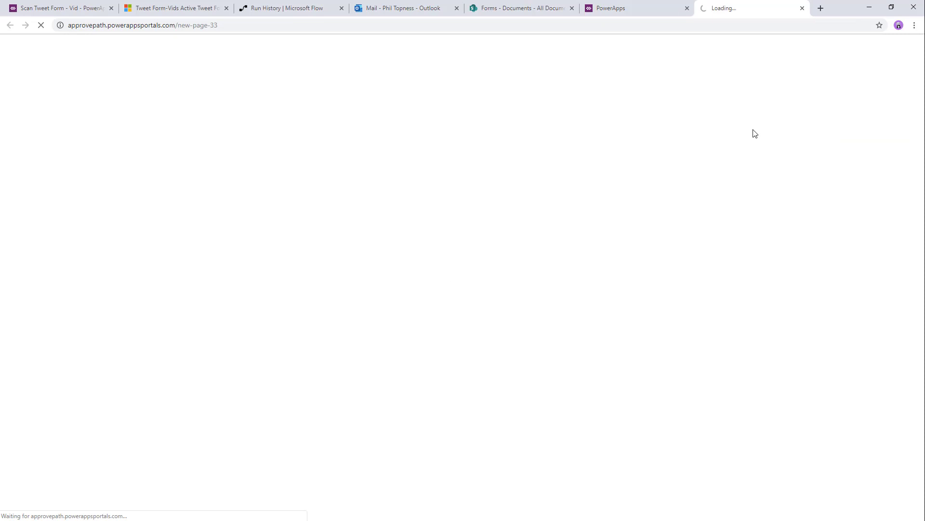
left_click(248, 164)
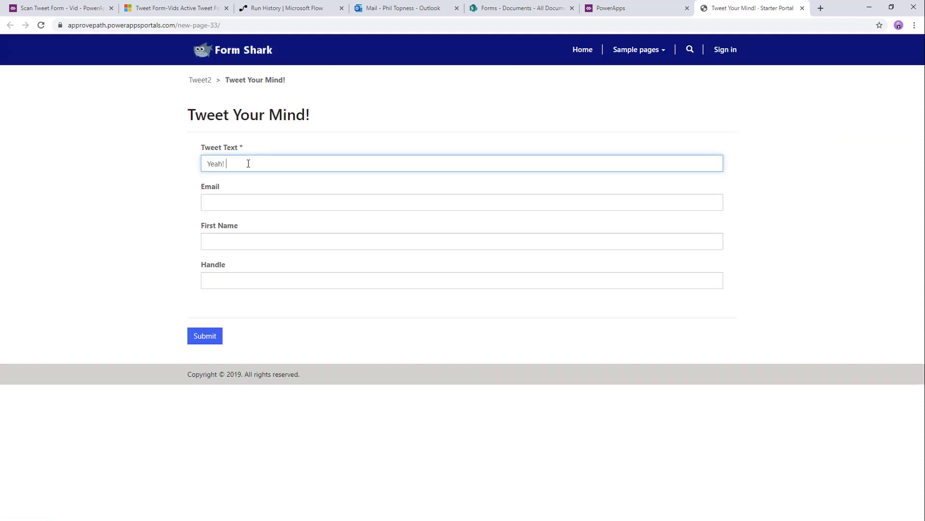
key("Tab")
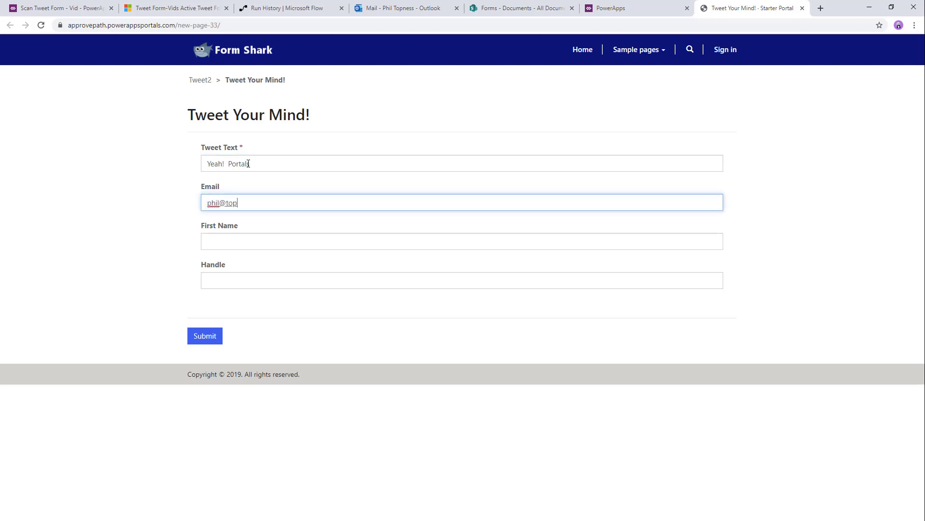
key("Tab")
type("Phil")
key("Tab")
type("@t")
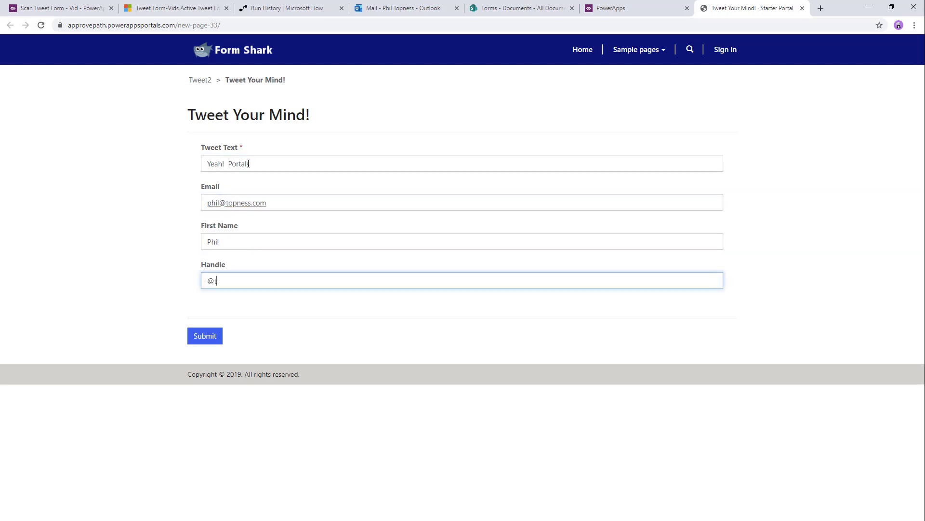
type("opness")
left_click(197, 336)
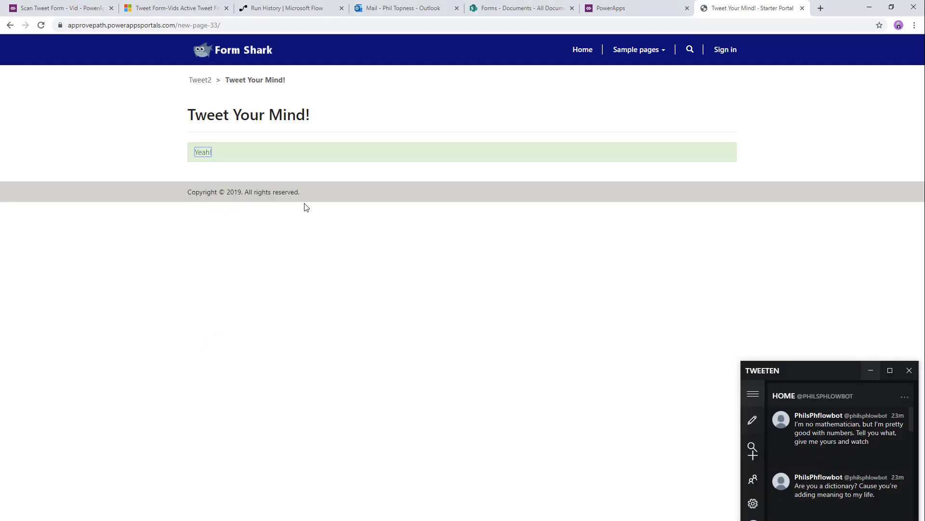
- Refresh Tweet Form-Vids until the new tweet shows as Awaiting Approval
left_click(207, 7)
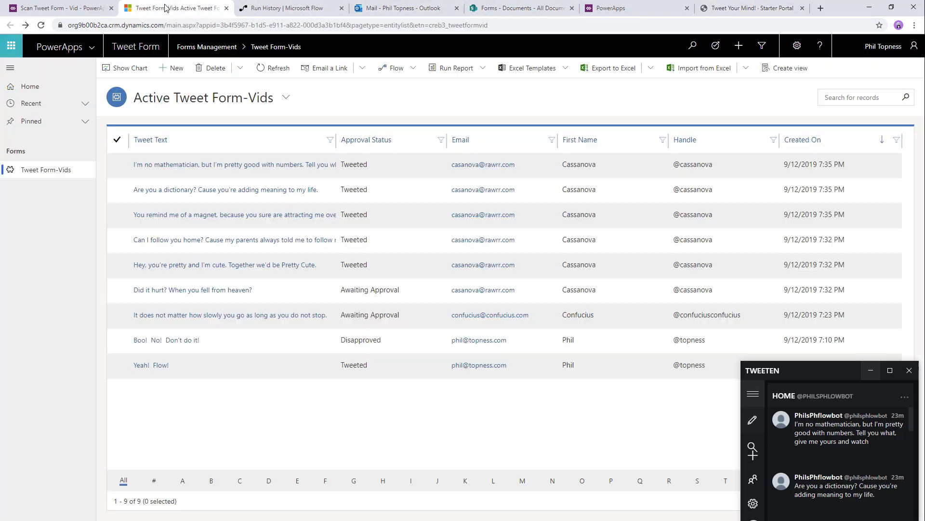
left_click(279, 69)
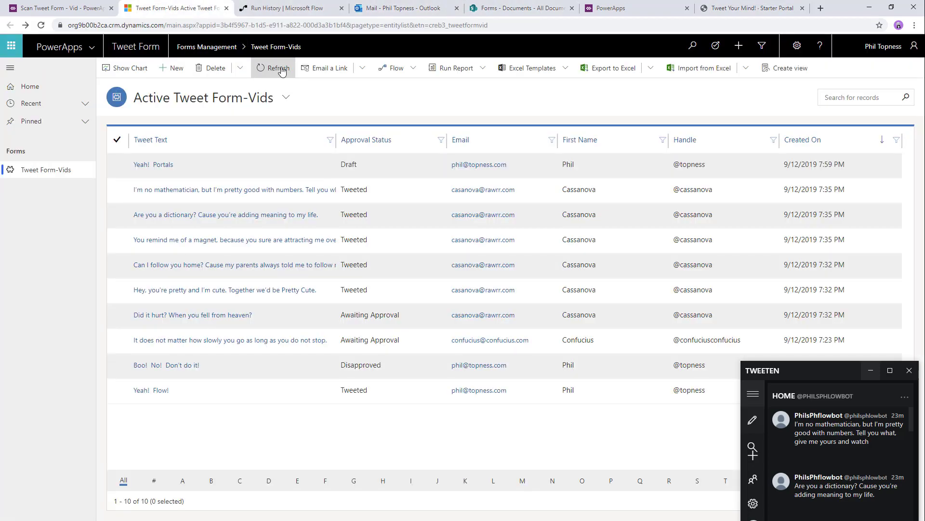
left_click(282, 71)
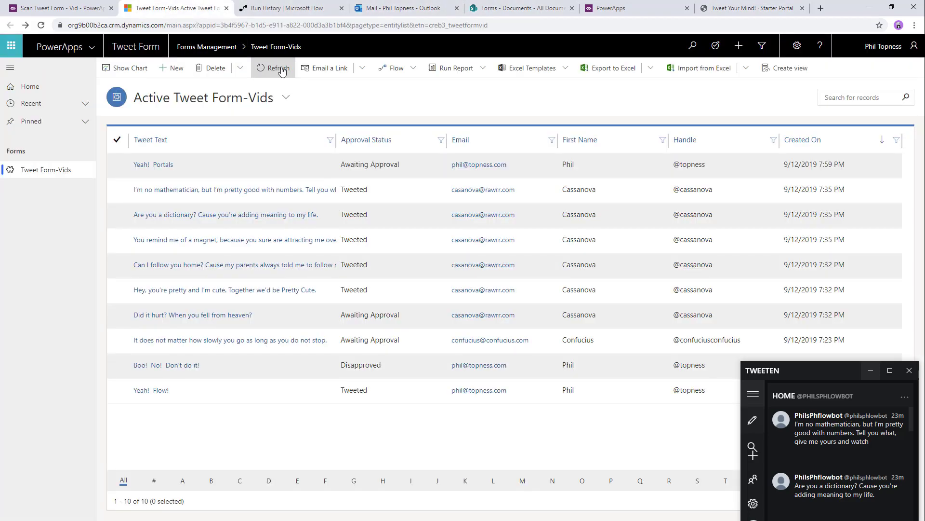
- Open the newest Microsoft Flow approval email for 'Yeah! Portals' and choose Tweet it!
left_click(400, 10)
left_click(207, 137)
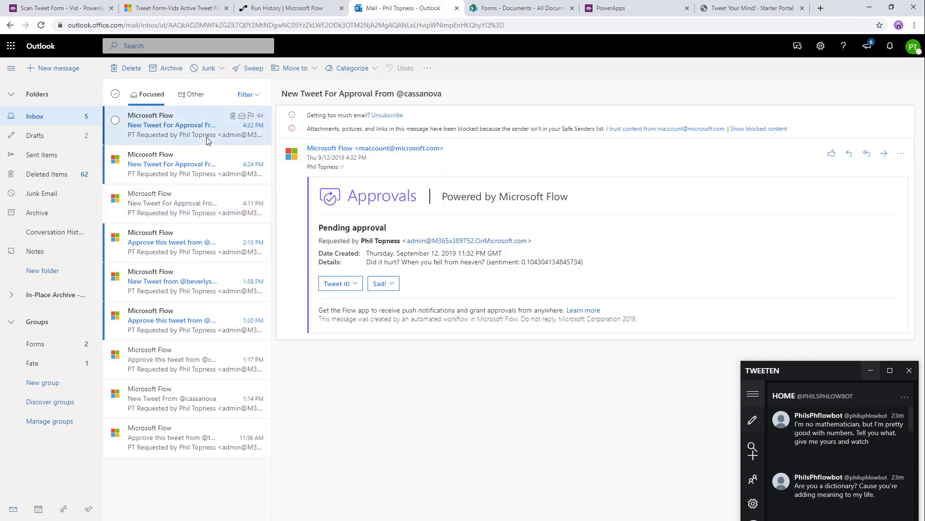
left_click(148, 124)
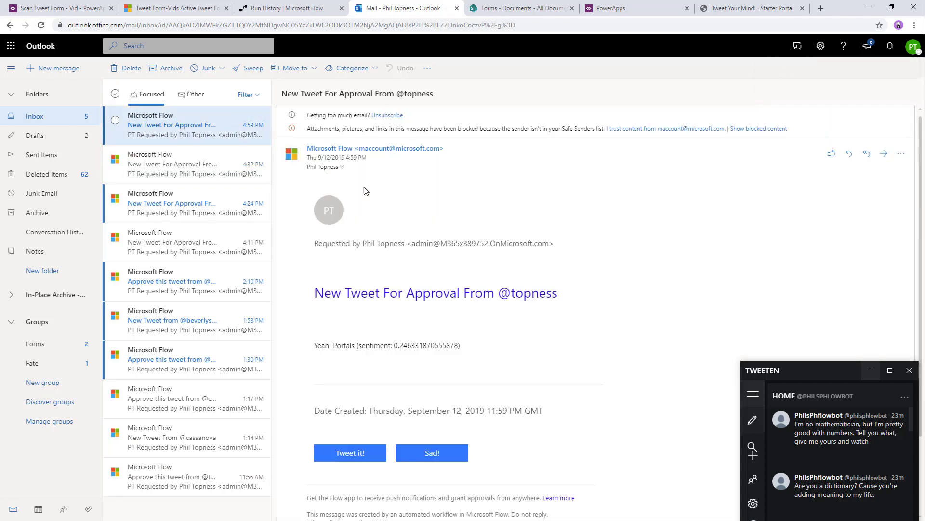
left_click(350, 453)
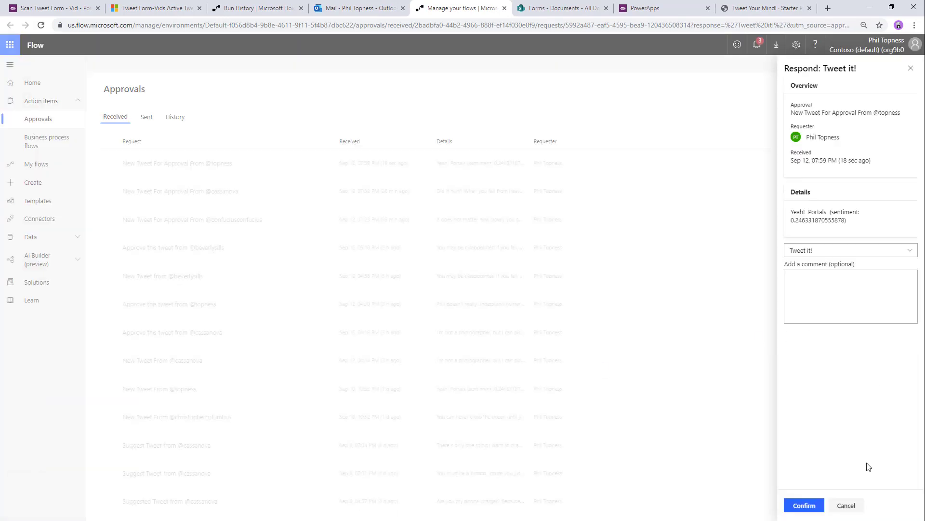
- Confirm the Tweet it! response, rerun the tweets query in SSMS, then close the response panel
left_click(805, 507)
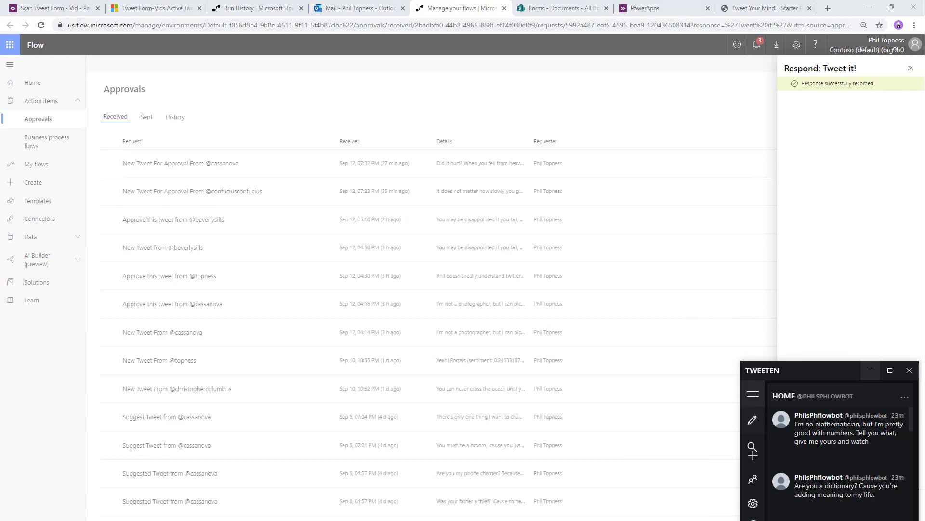
key("alt+Tab")
key("F5")
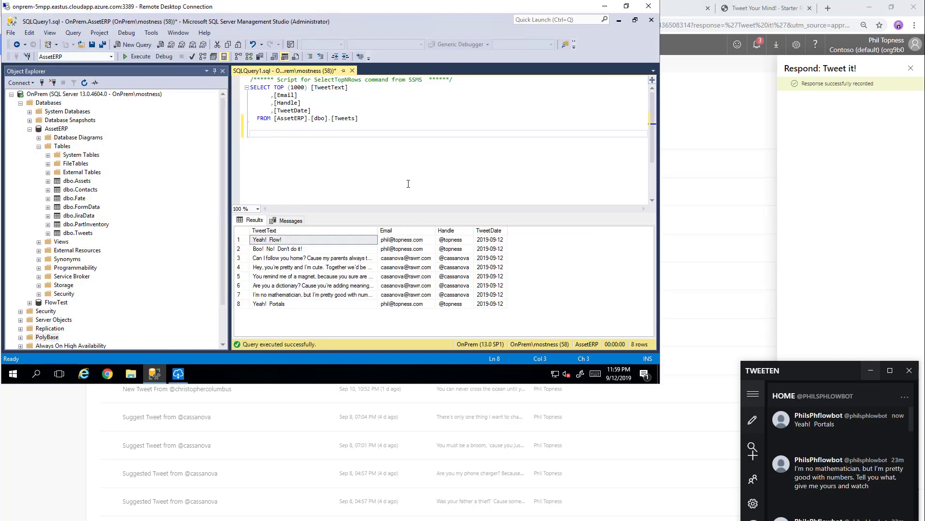
left_click(605, 6)
left_click(288, 113)
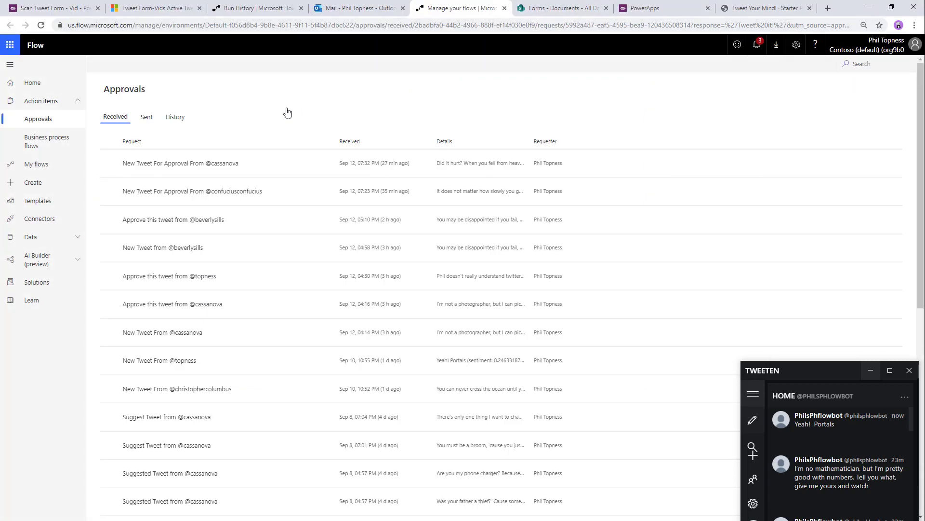
- Create a 'Tweets' page from the Blank page with title template and select its title text
left_click(667, 3)
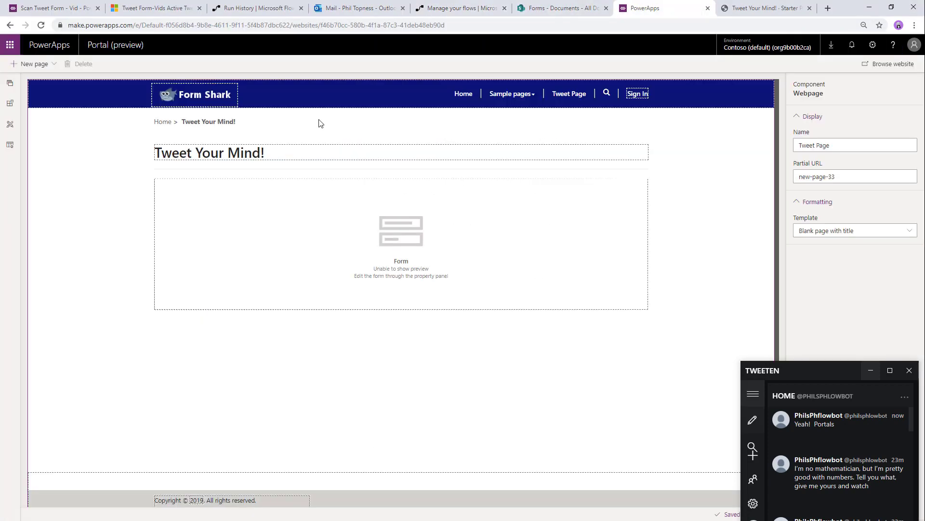
left_click(51, 64)
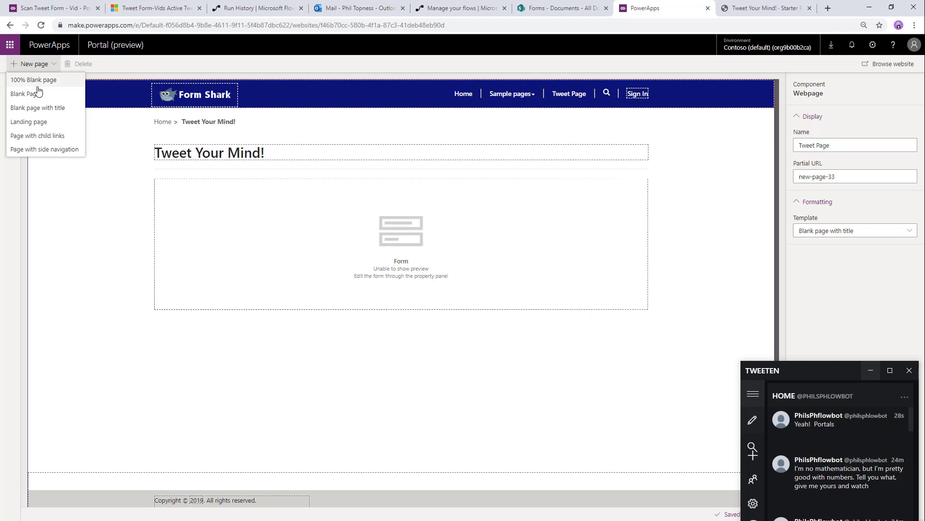
left_click(36, 109)
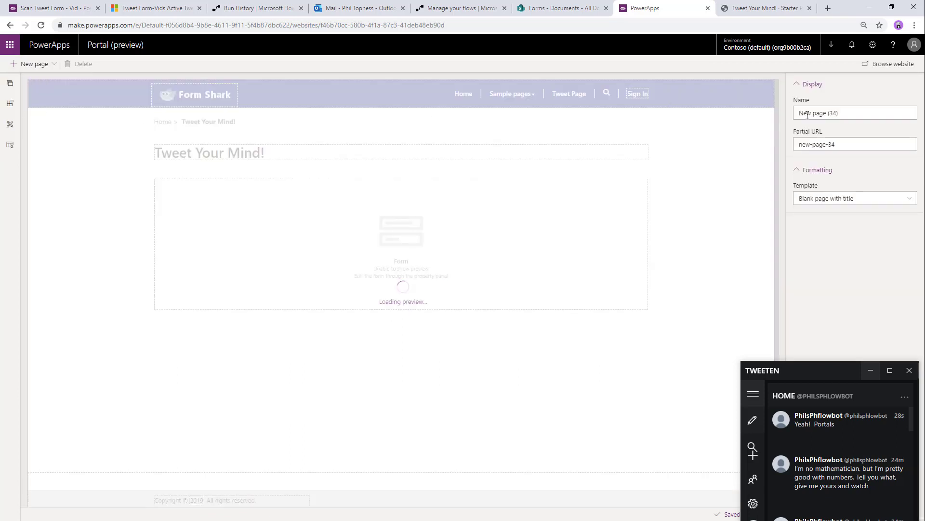
triple_click(807, 115)
type("Tweets")
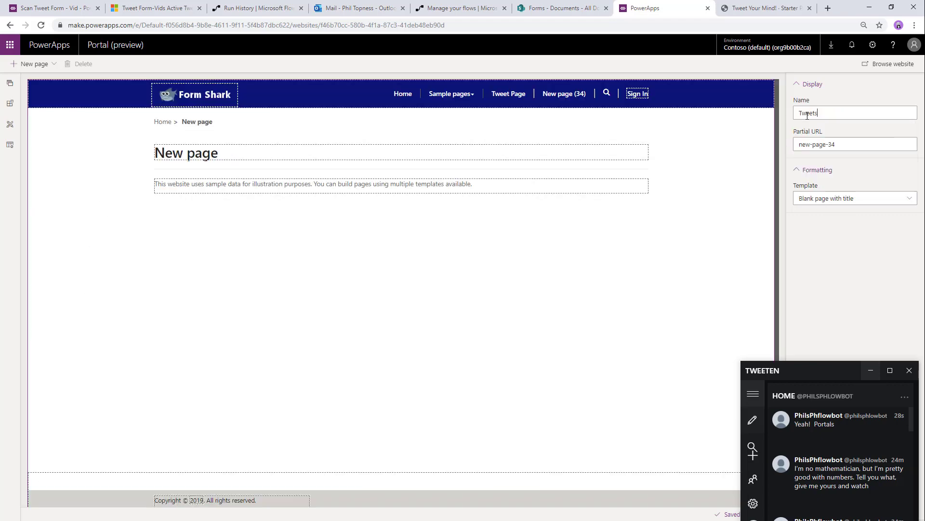
key("Tab")
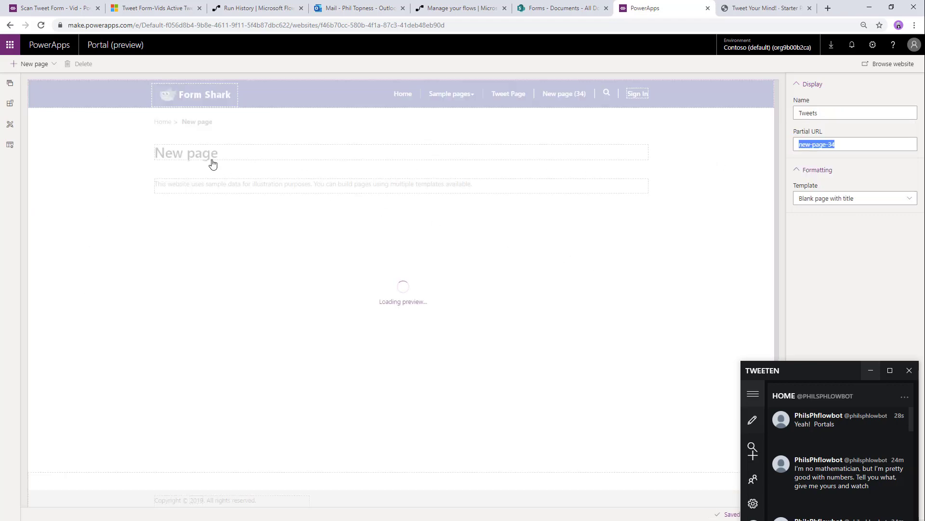
left_click(871, 371)
left_click(265, 153)
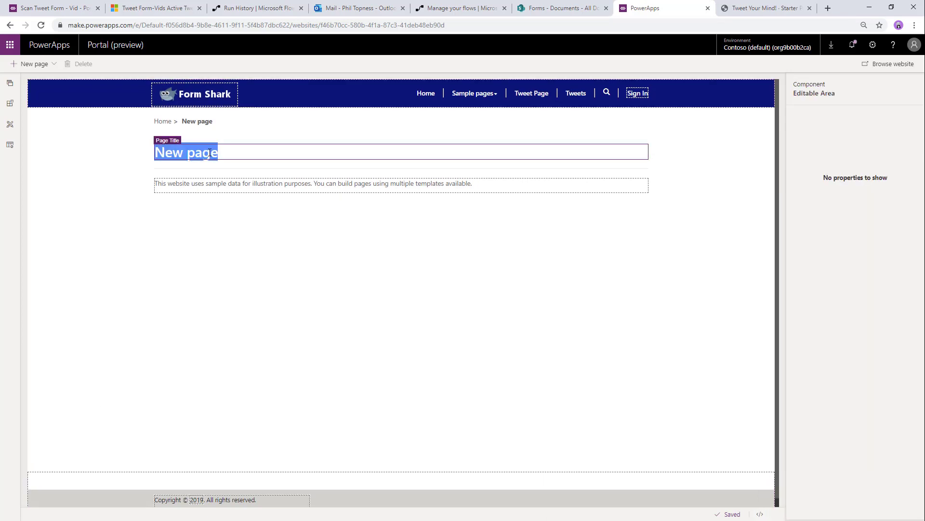
- Delete the page's sample text and add a three-column section in its place
left_click(263, 184)
key("Delete")
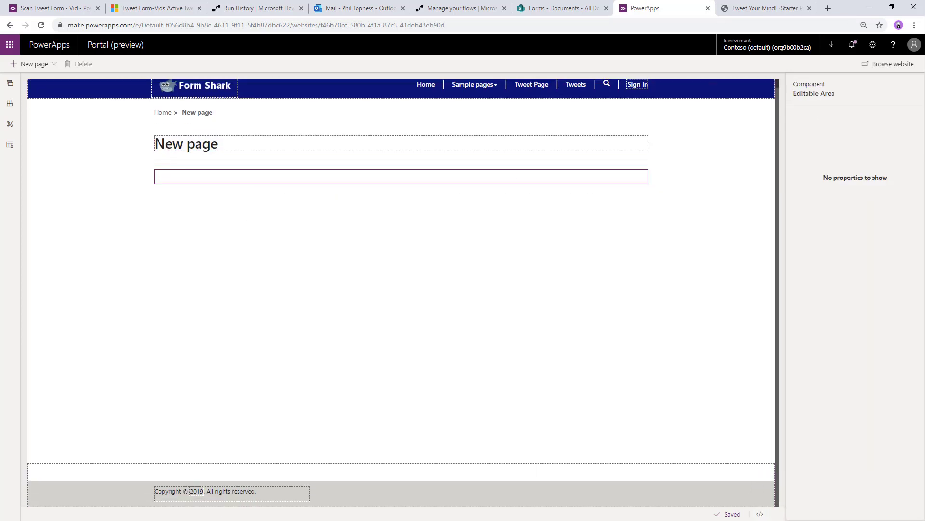
left_click(20, 104)
left_click(92, 179)
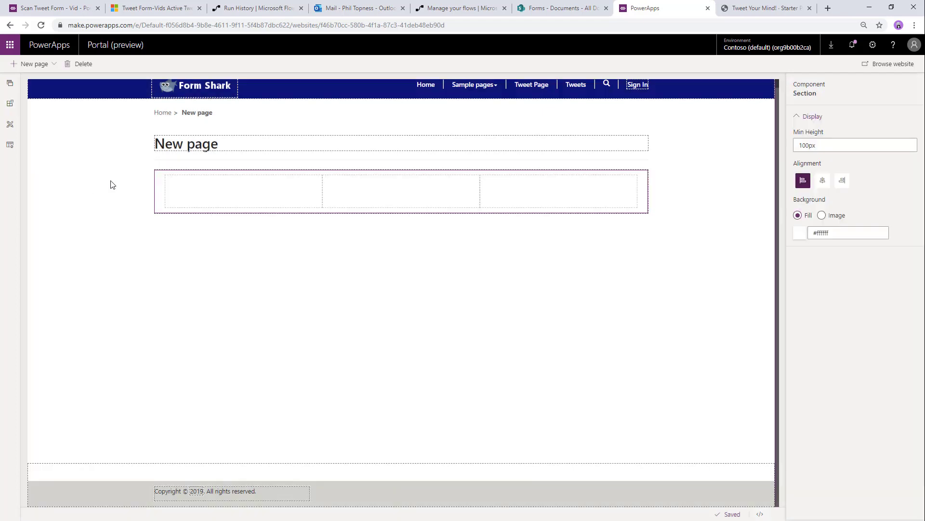
left_click(161, 192)
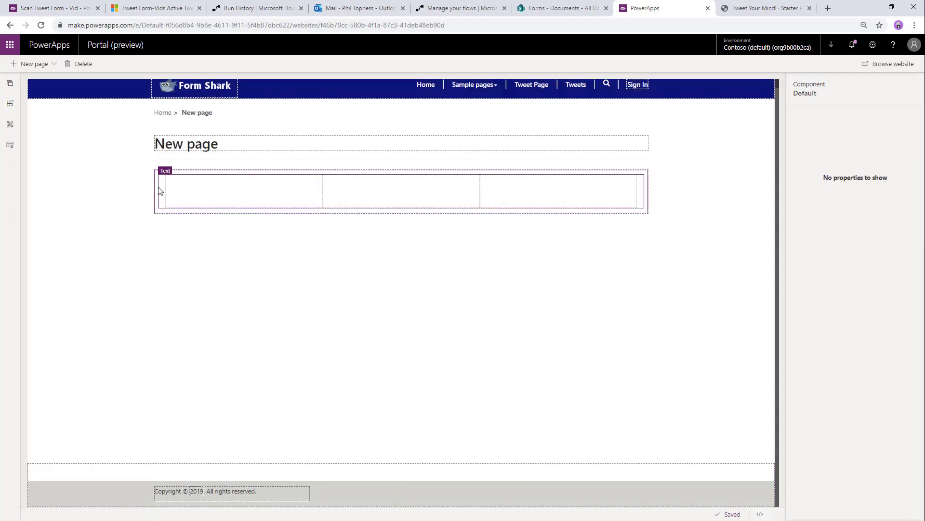
left_click(159, 181)
- In the section's HTML, change the first column to col-md-8, remove the middle column, and save
left_click(760, 514)
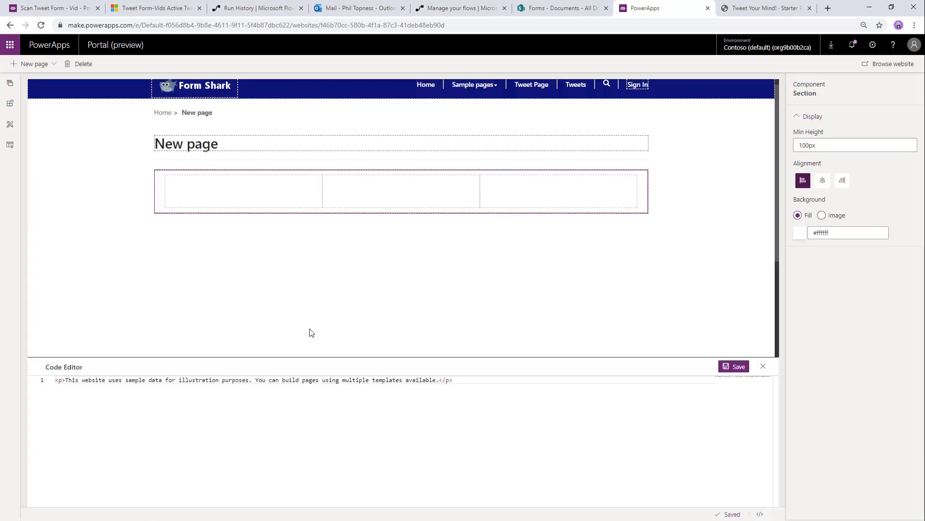
left_click(210, 198)
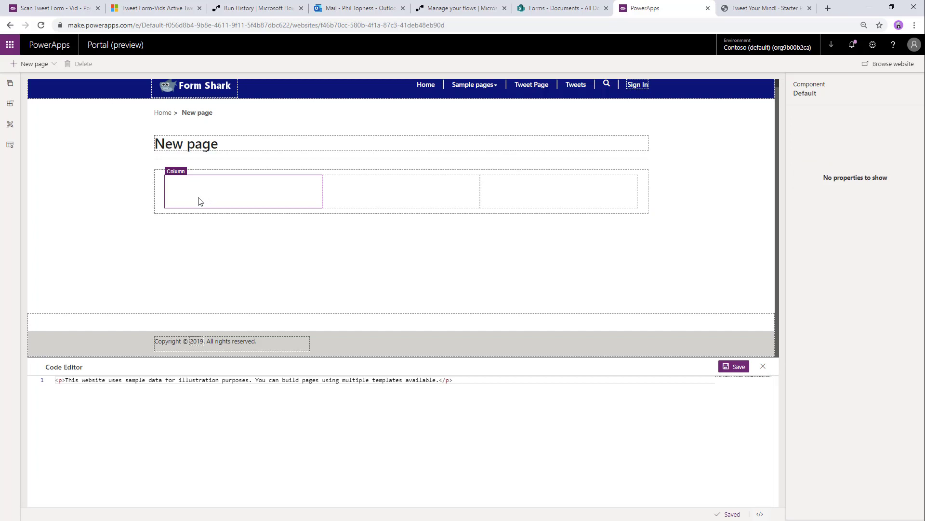
left_click(174, 193)
left_click(385, 204)
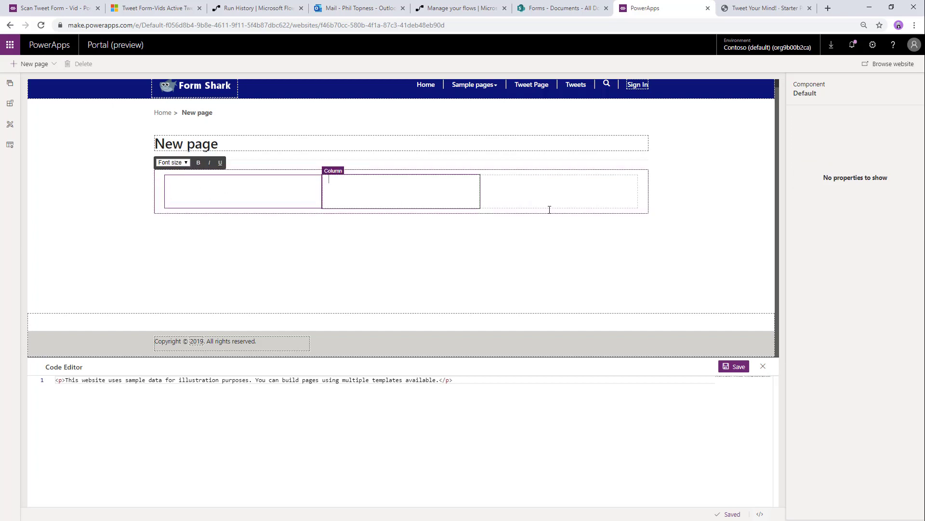
left_click(160, 179)
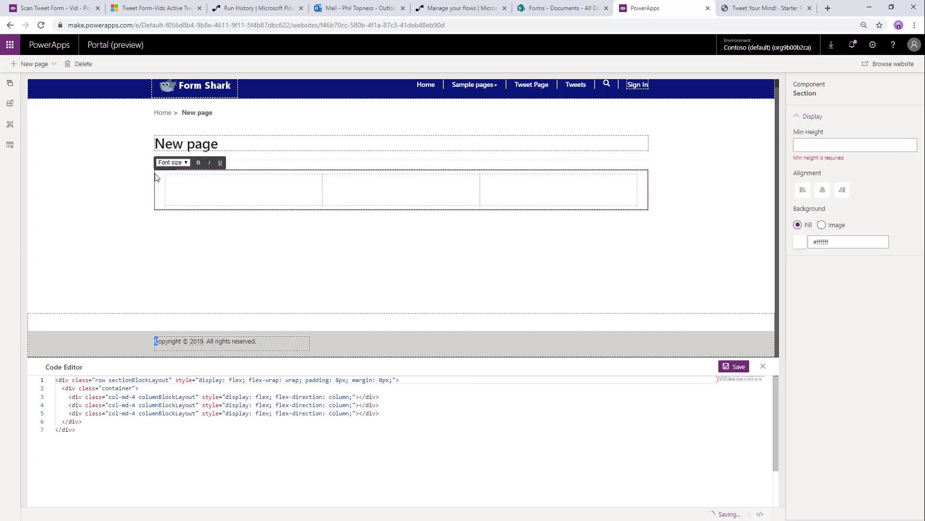
left_click(135, 397)
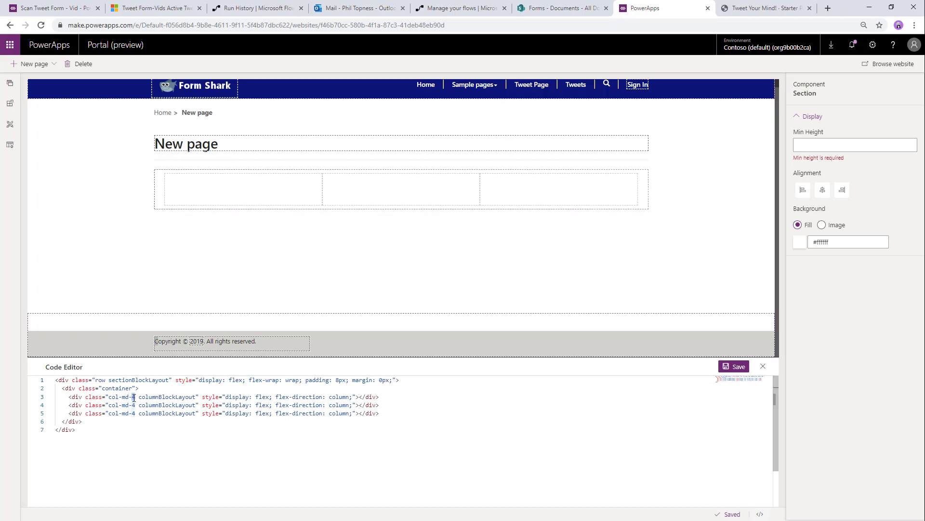
type("8")
key("Down")
key("Home")
key("shift+Down")
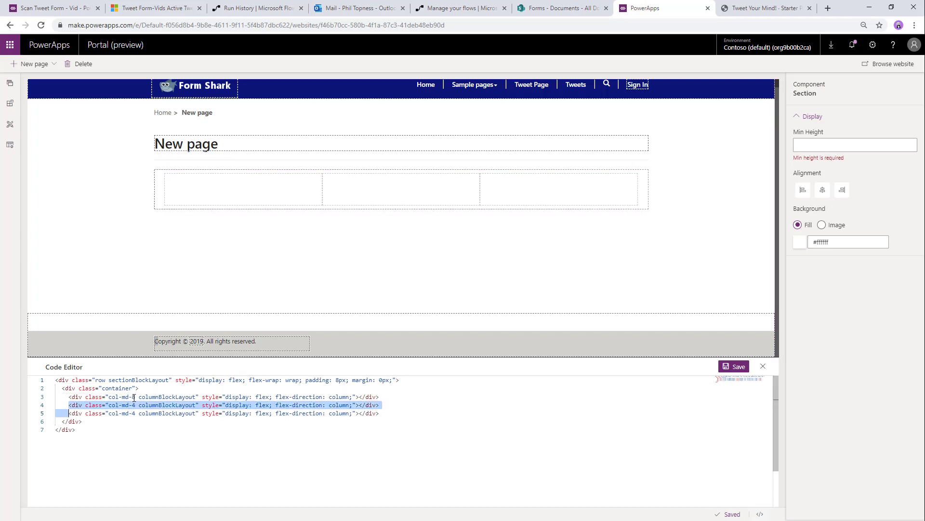
key("Delete")
left_click(736, 366)
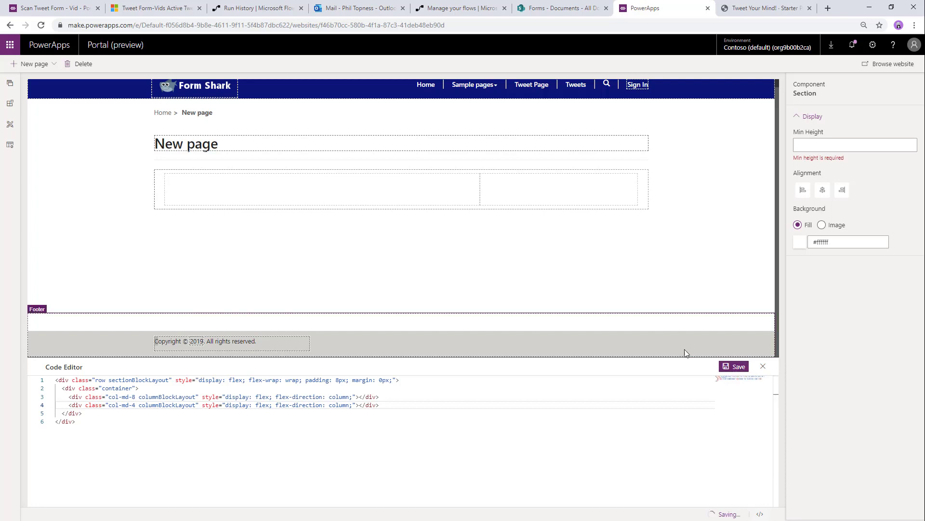
left_click(519, 271)
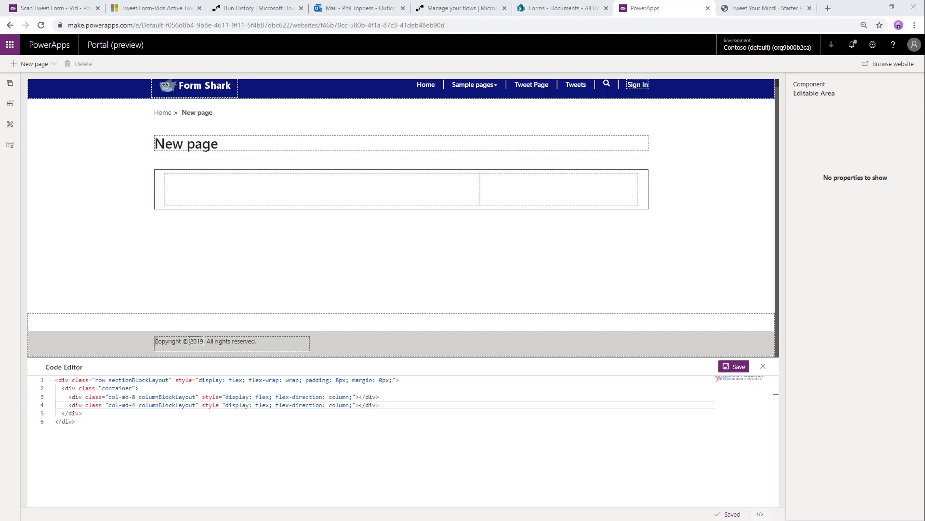
- Add an IFrame to the right column linking to the new_twitter web resource URL
left_click(568, 186)
left_click(9, 104)
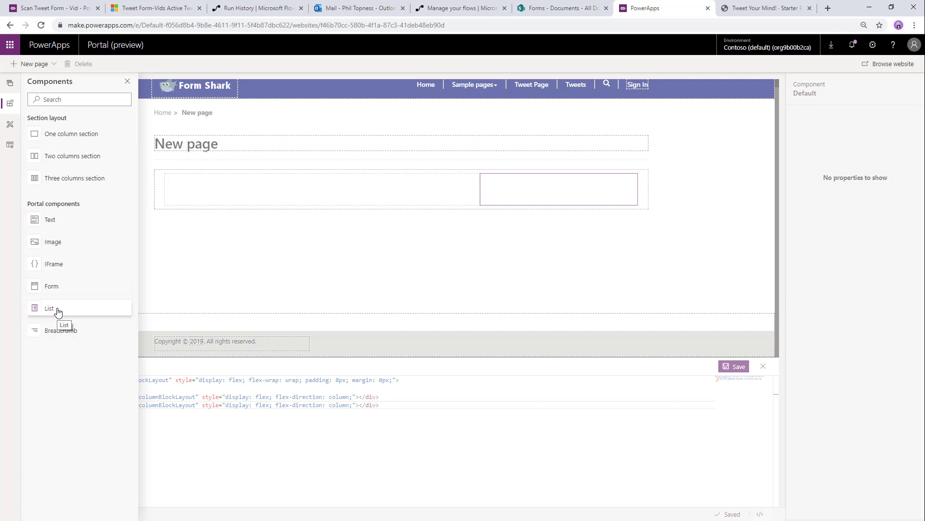
left_click(63, 268)
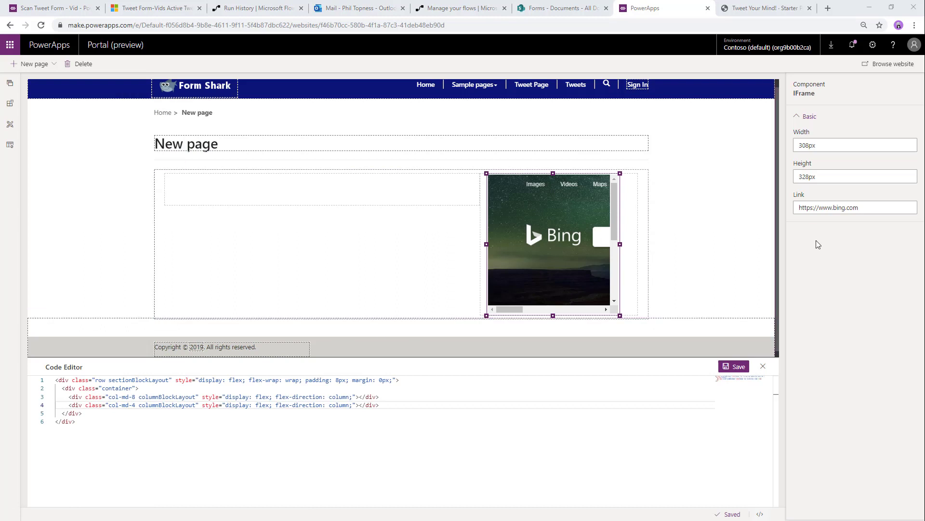
left_click_drag(863, 207, 733, 201)
key("ctrl+v")
- Set the frame's height to 400px and its width to 350px
left_click_drag(833, 177, 736, 177)
type("400px")
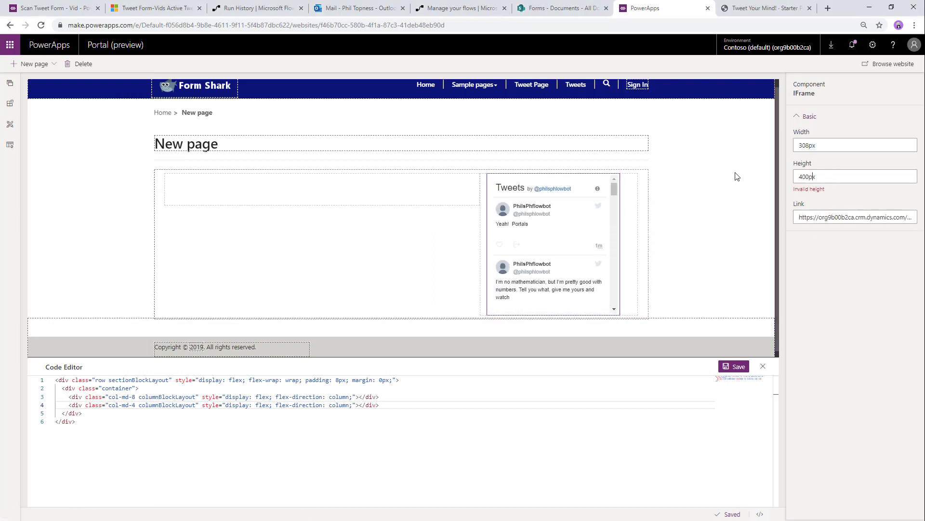
key("Tab")
left_click_drag(808, 145, 747, 145)
type("350px")
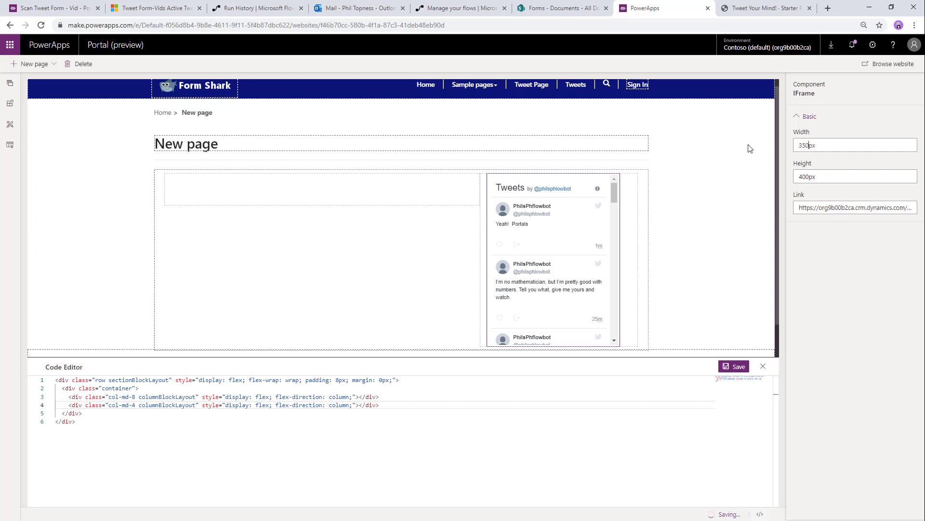
key("Tab")
- Add a list named TweetList1 to the empty left column
left_click(320, 200)
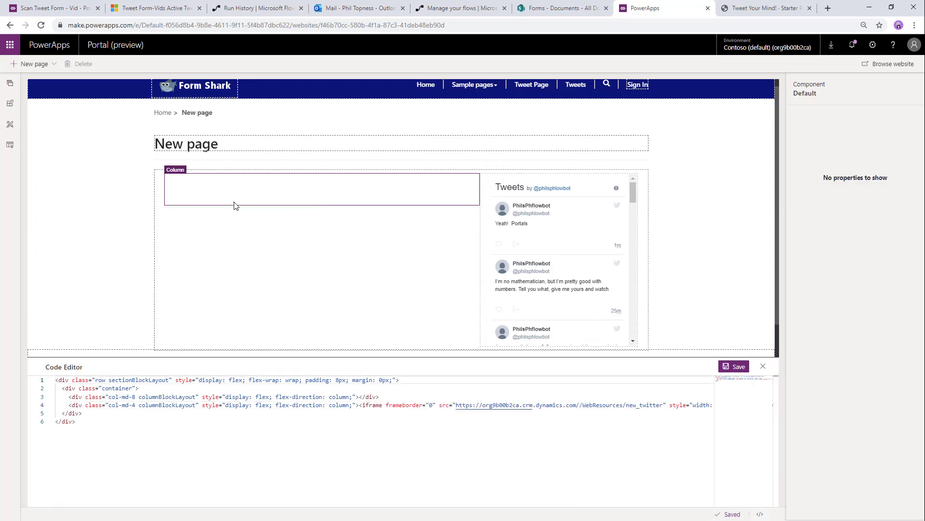
left_click(10, 104)
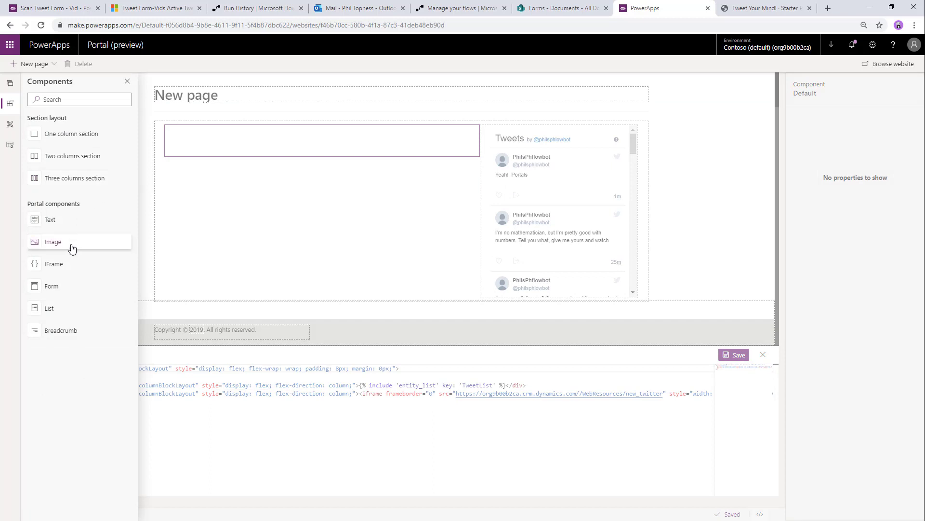
left_click(68, 309)
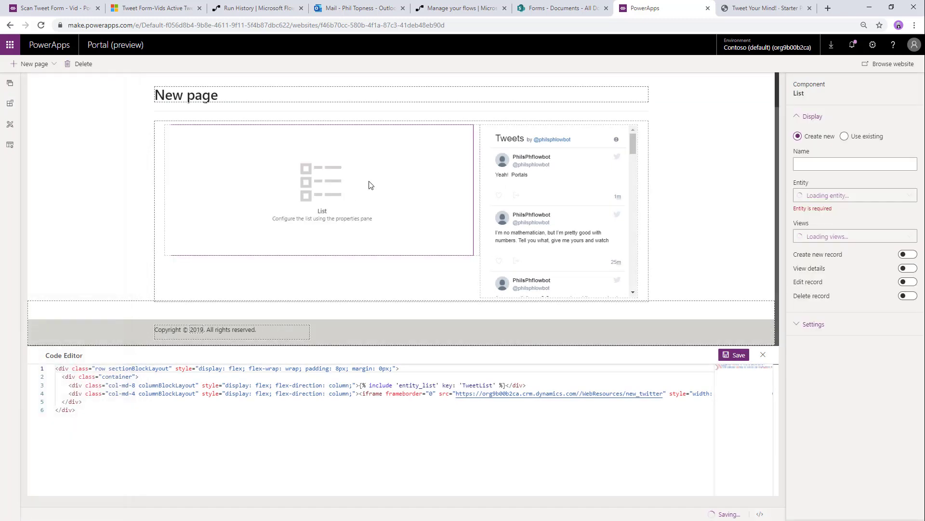
left_click(861, 163)
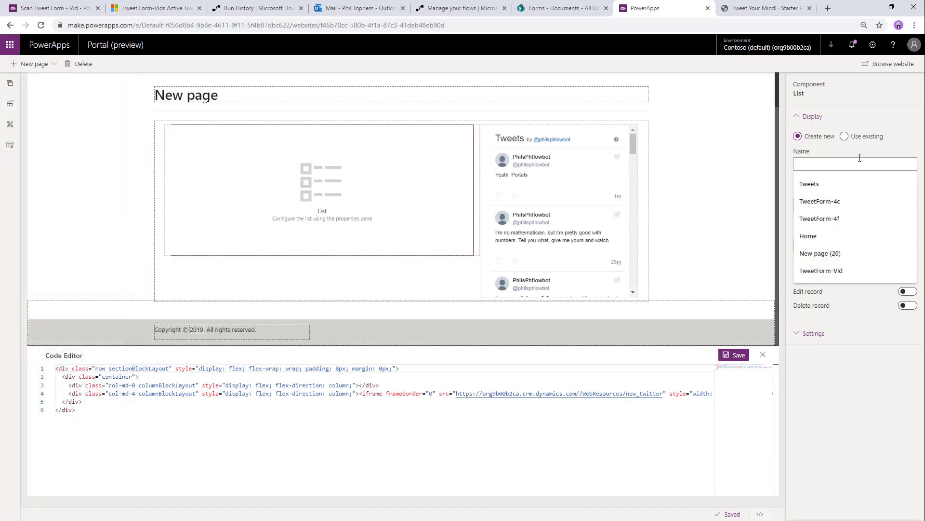
type("TweetList1")
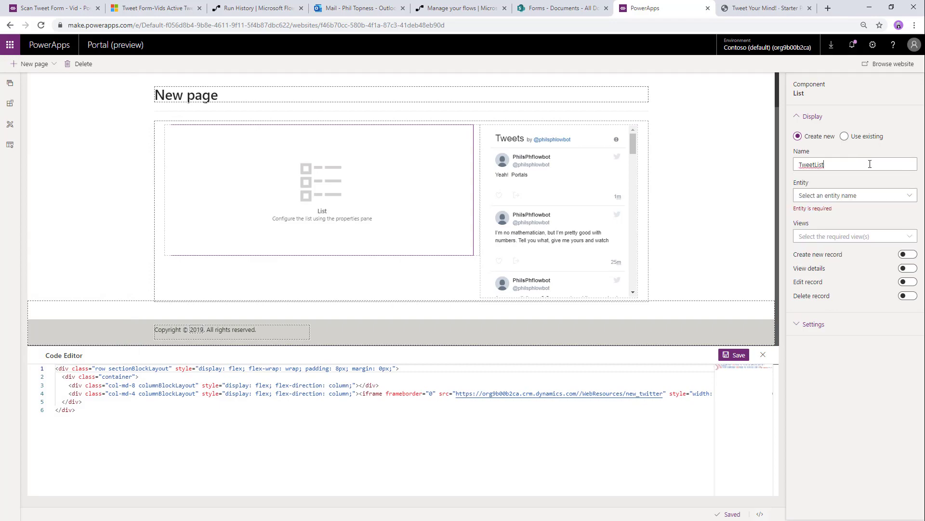
- Base the list on the Tweet Form-Vid entity showing the Active Tweet Form-Vids view
left_click(855, 196)
scroll(752, 299, "down", 20)
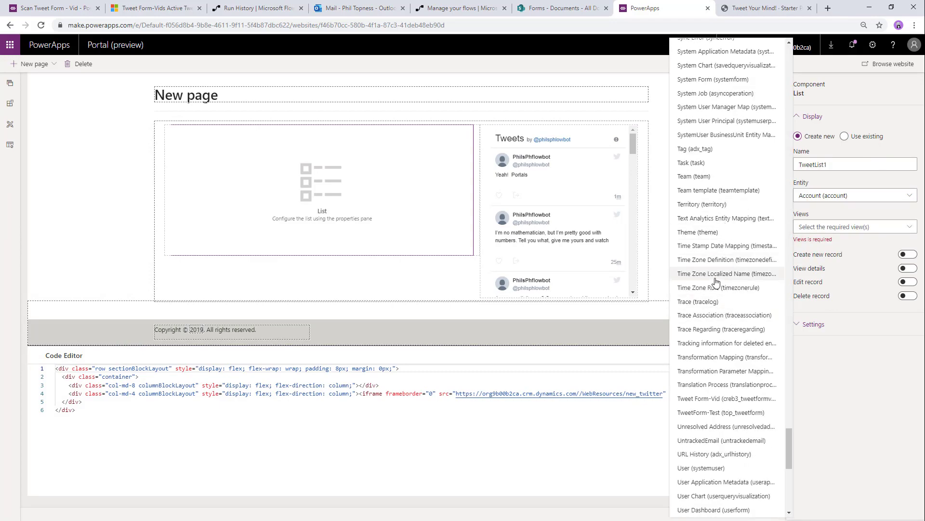
scroll(713, 270, "down", 4)
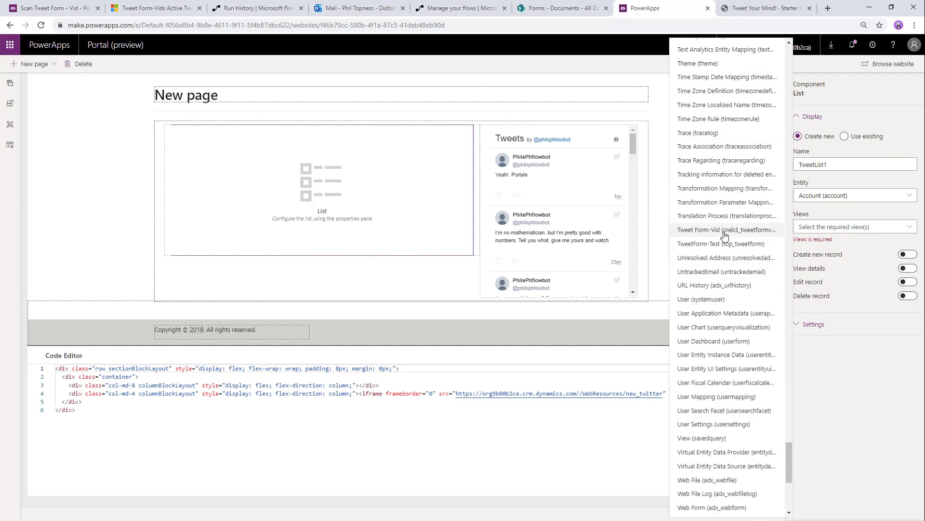
left_click(721, 230)
left_click(826, 226)
left_click(822, 240)
left_click(827, 291)
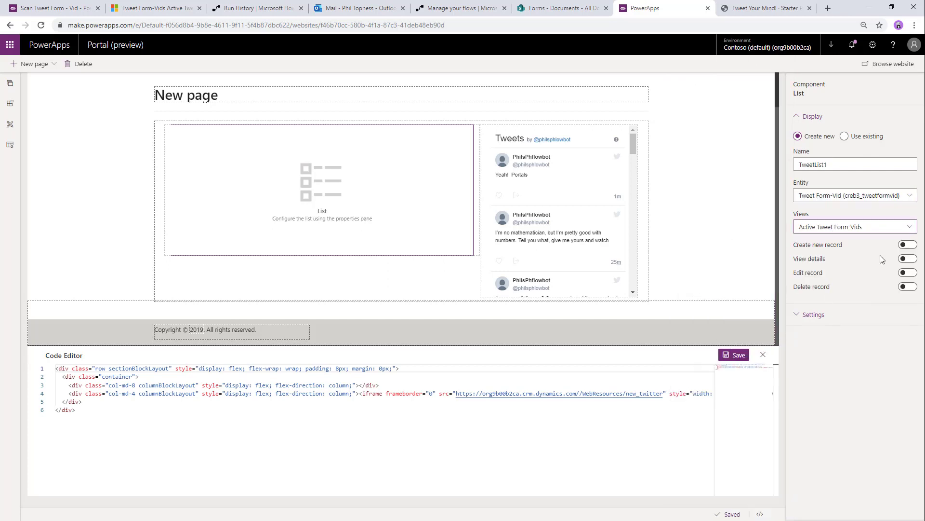
- Enable Create new record with TweetForm-Vid4, set the empty-list message 'Get Tweetin', and apply
left_click(908, 244)
left_click(826, 299)
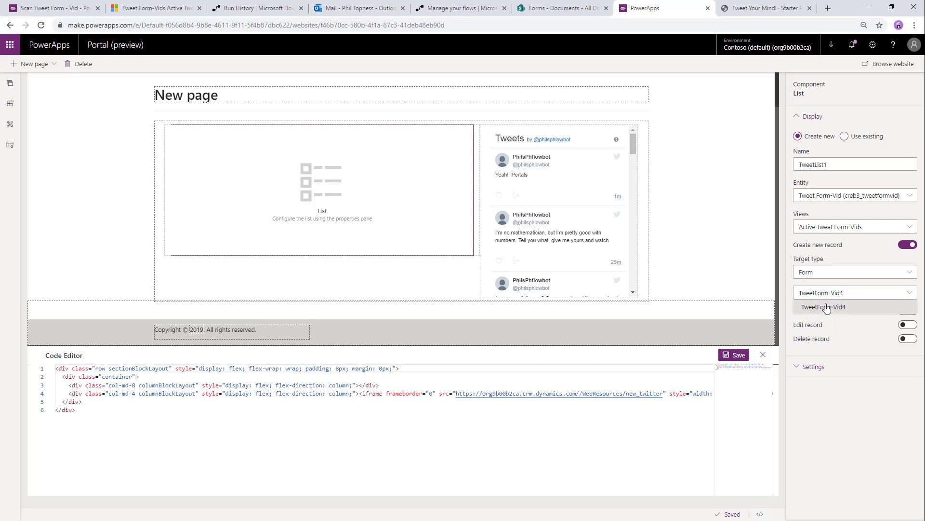
left_click(826, 311)
left_click(814, 367)
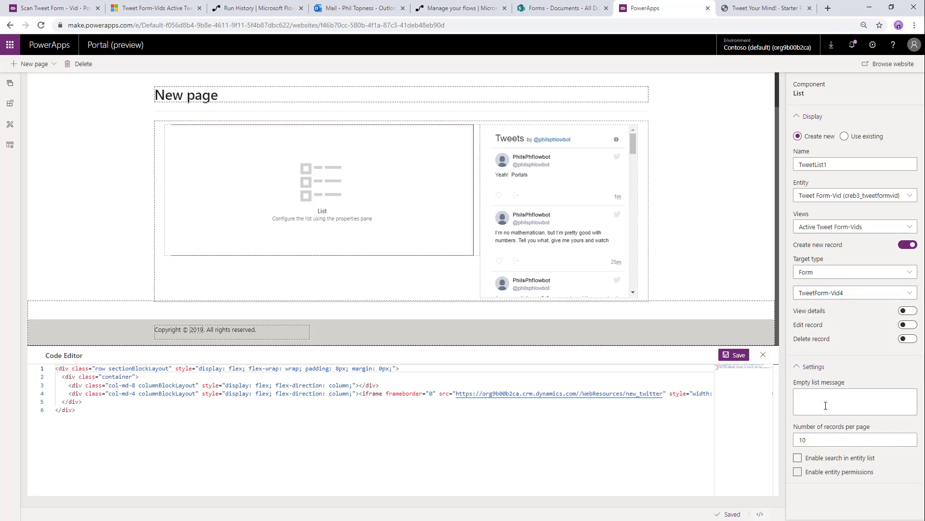
left_click(825, 405)
type("Get Tweetin")
left_click(366, 285)
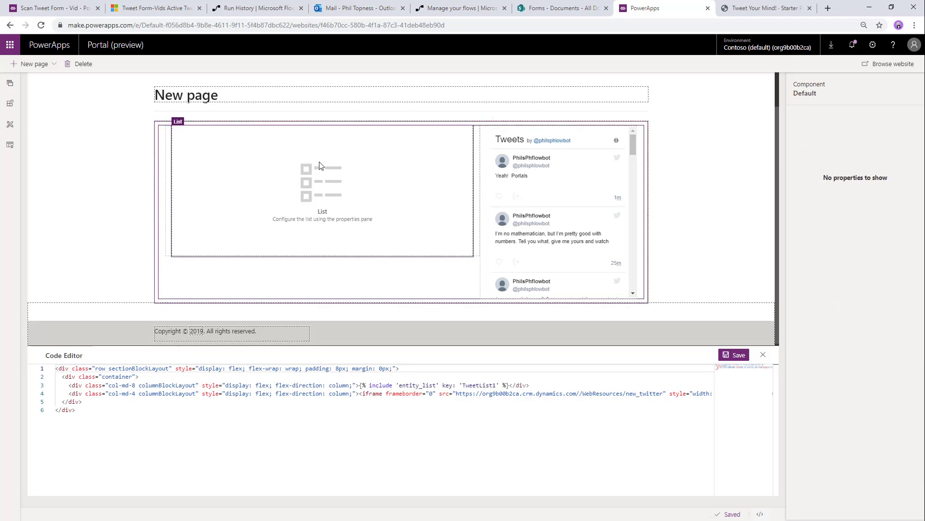
left_click(228, 93)
- Retitle the page 'See Tweets!' and open the new-tweet form on the live portal
triple_click(200, 97)
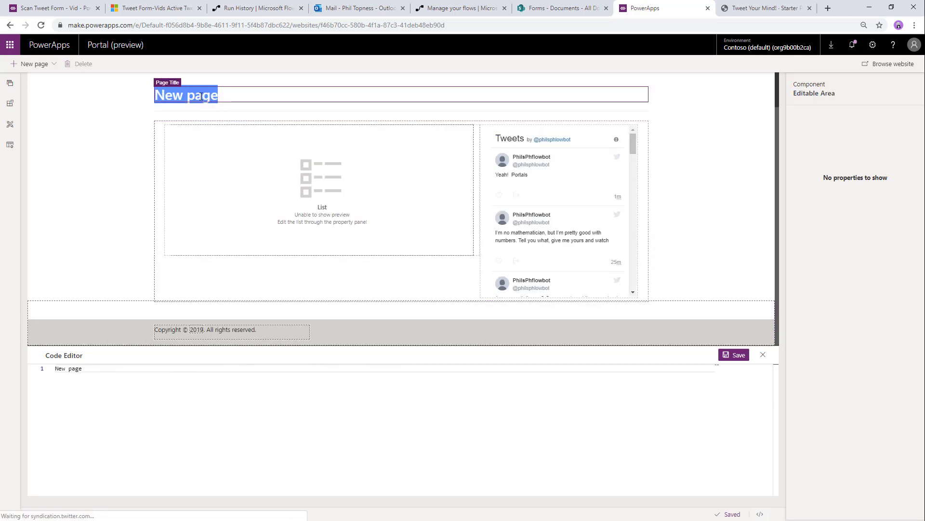
type("See Tweets!")
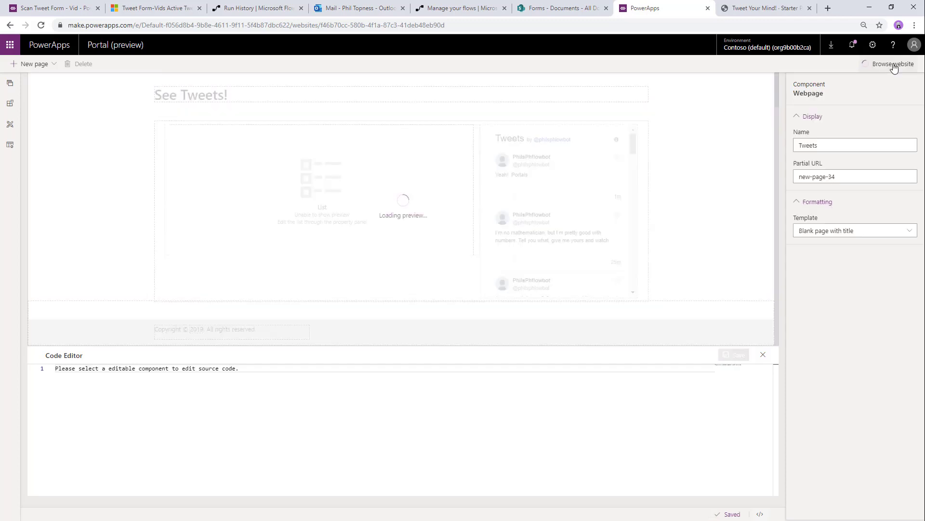
left_click(877, 64)
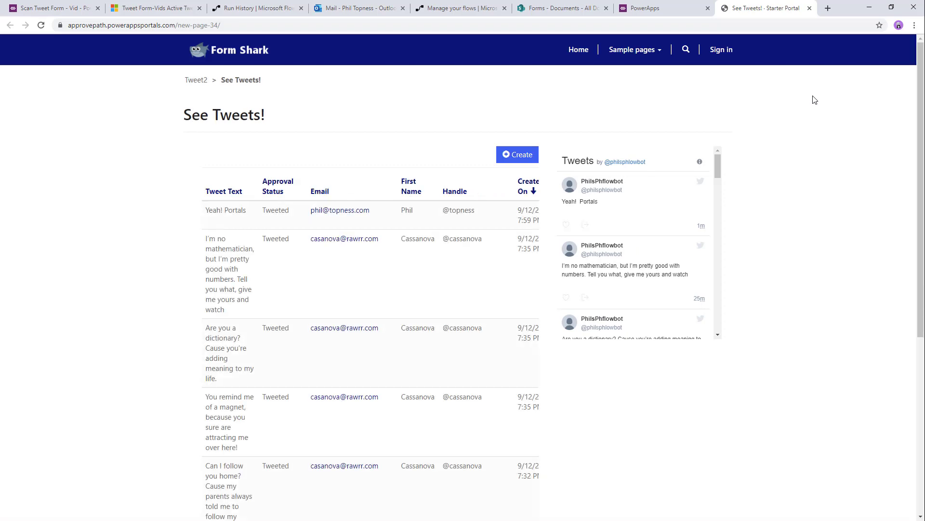
left_click(517, 158)
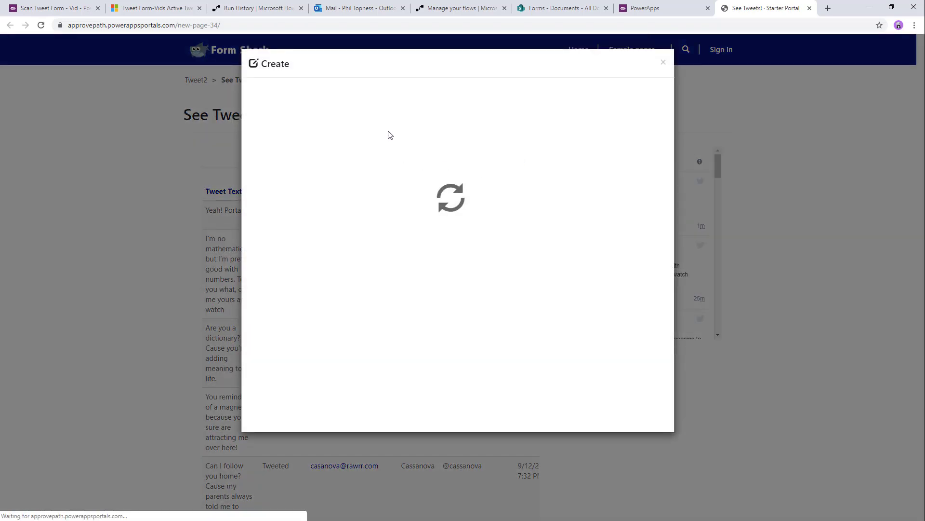
- Submit the tweet 'Happy happy joy' with the submitter's email, first name and handle
left_click(375, 106)
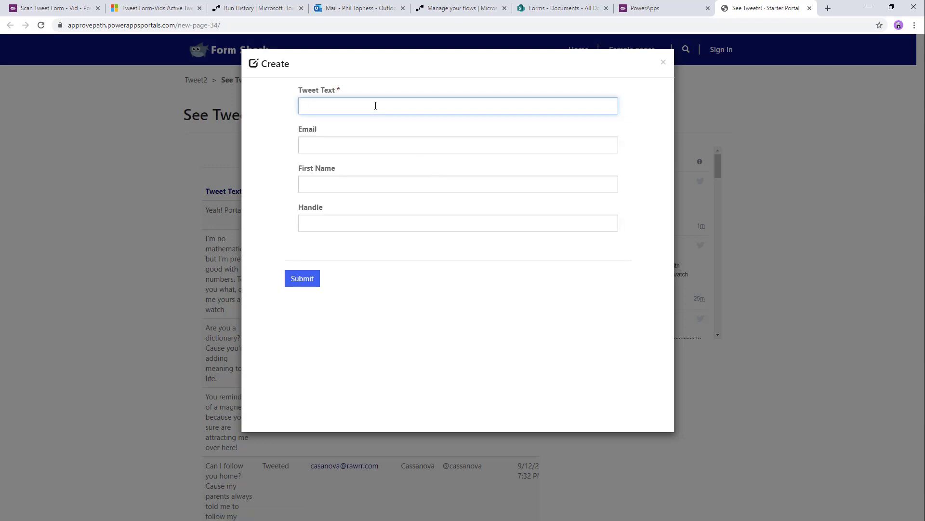
type("Happy happy joy")
key("Tab")
key("Tab")
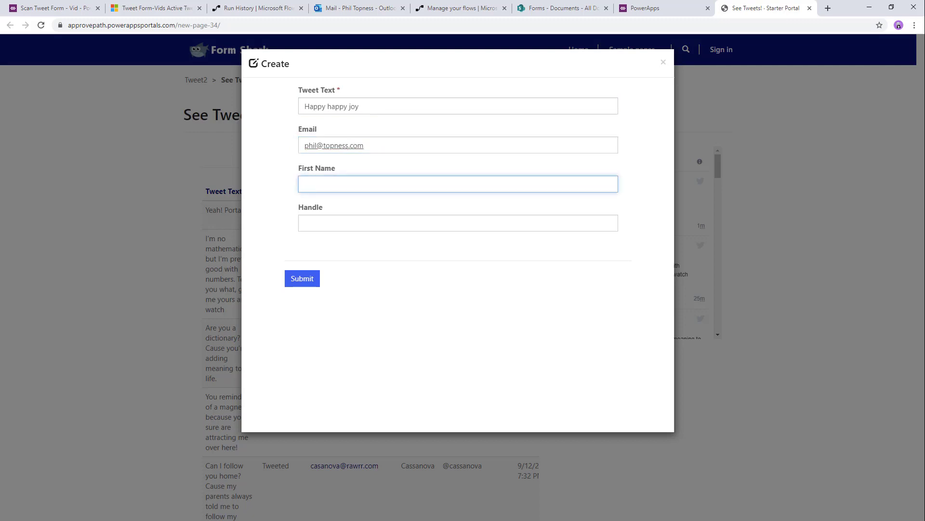
key("alt+Tab")
left_click(343, 183)
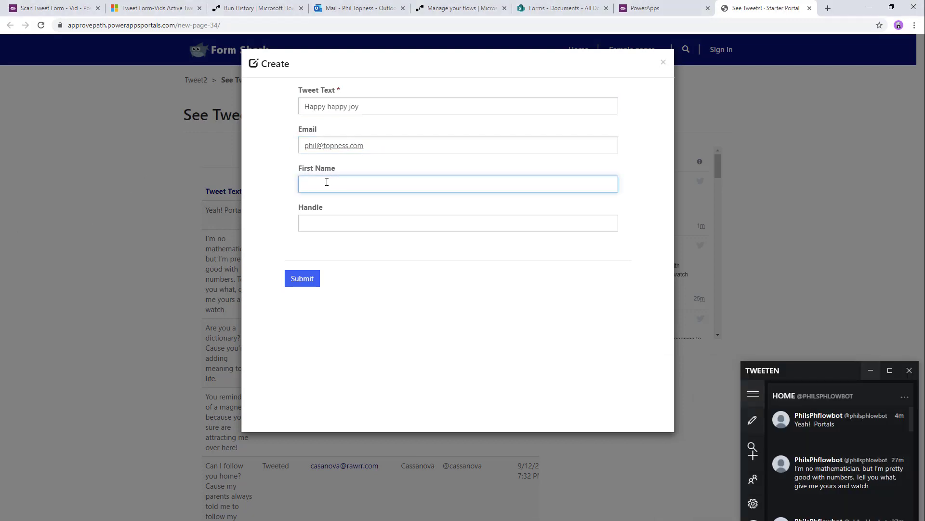
type("Phil")
key("Tab")
type("@top")
key("Down")
key("Tab")
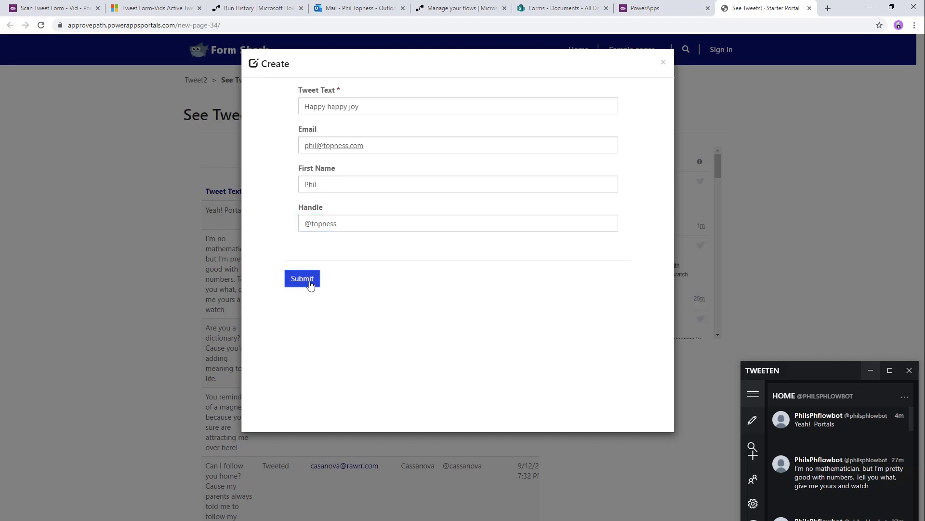
left_click(310, 282)
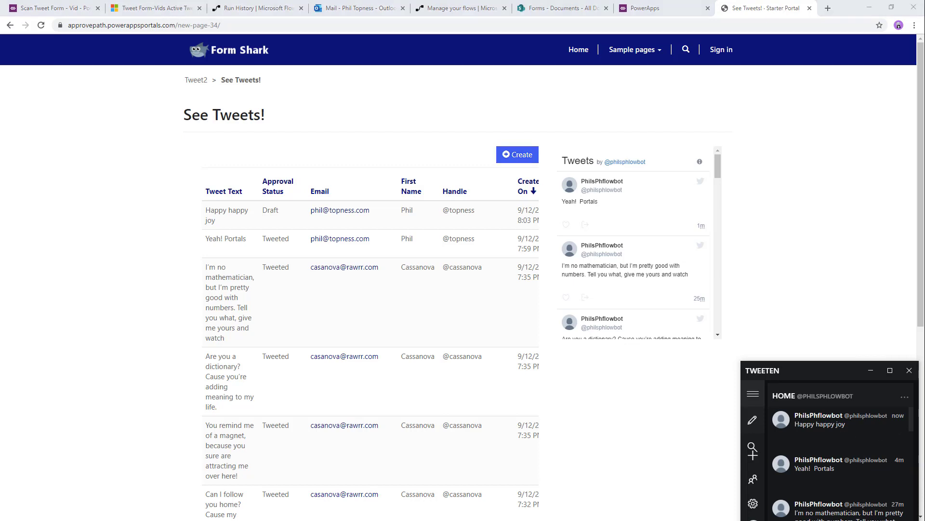
- Create solution 'AI Builder Forms' under the user's own publisher, version 1.0.0.0
key("shift+F5")
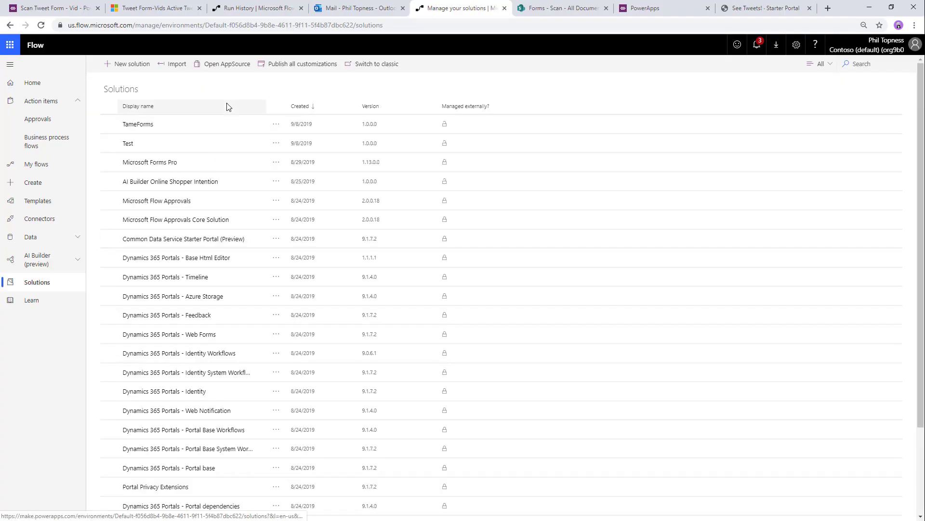
left_click(143, 68)
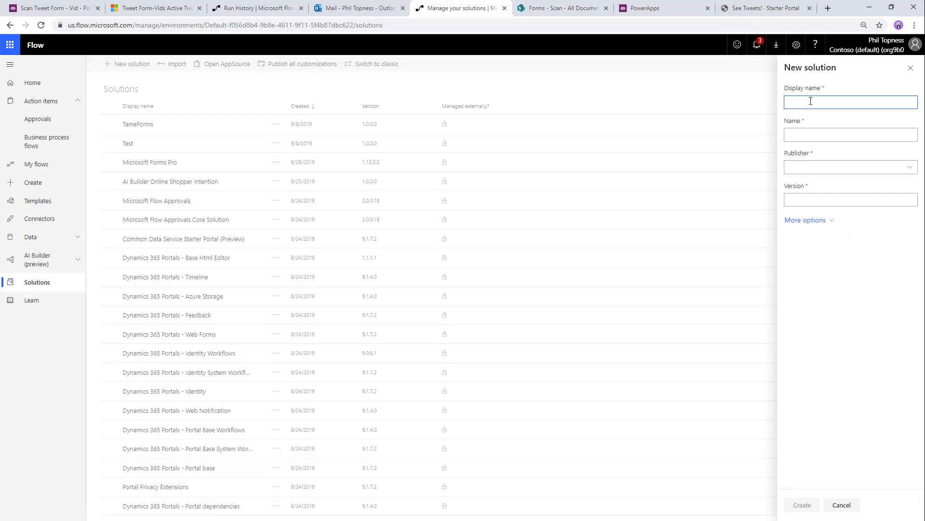
type("AI Builder Forms")
key("Tab")
left_click(811, 168)
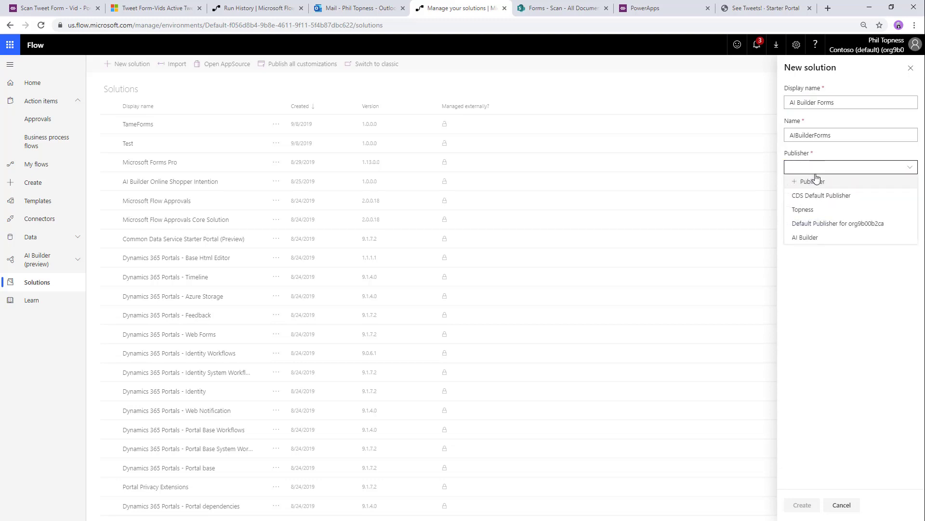
left_click(811, 209)
left_click(813, 221)
type("1.")
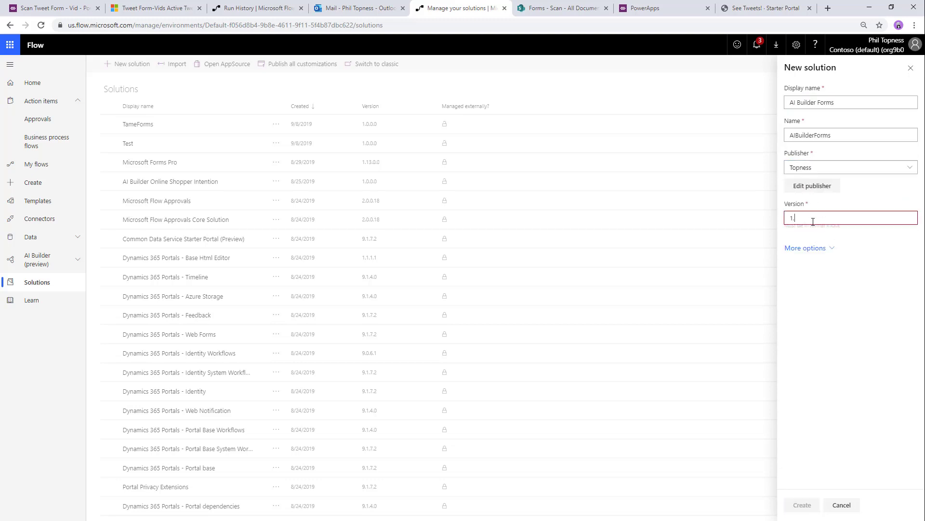
type("0.0.0")
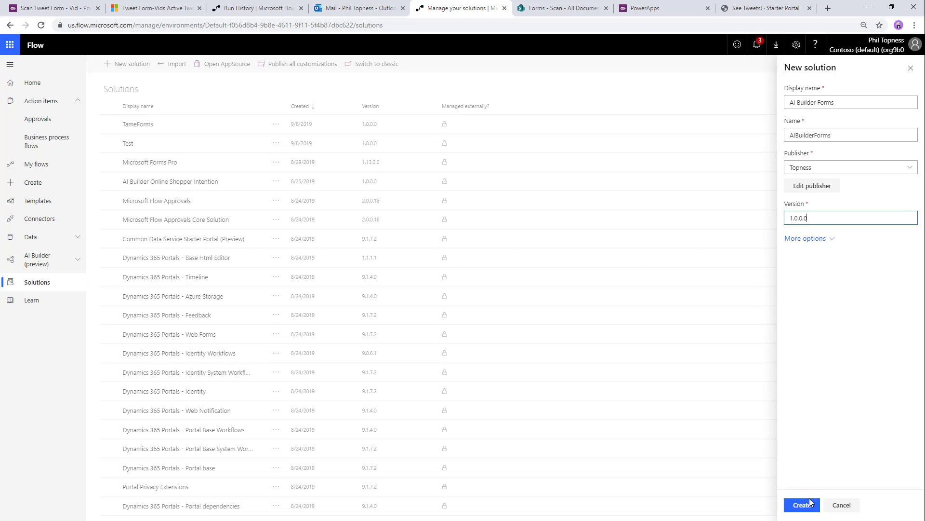
left_click(810, 504)
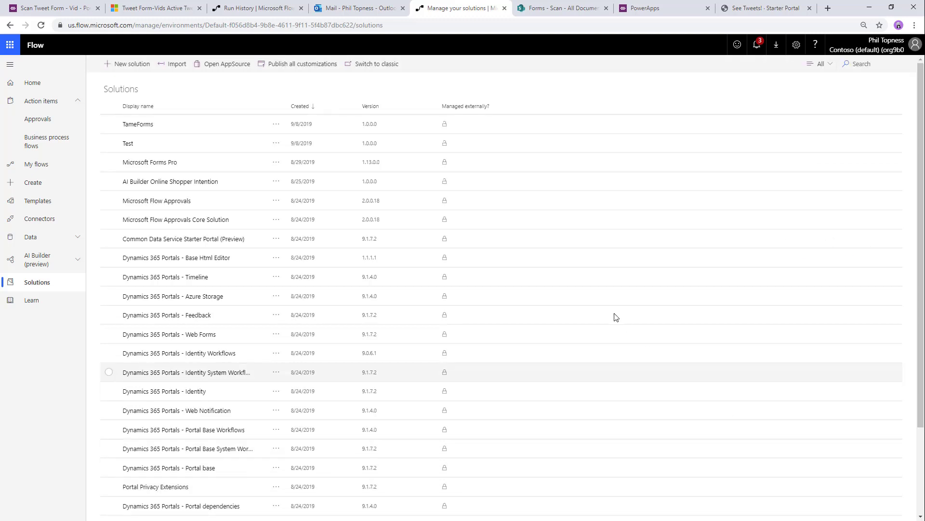
- Add a new flow to the AI Builder Forms solution and title it AI Builder - Flow
left_click(155, 126)
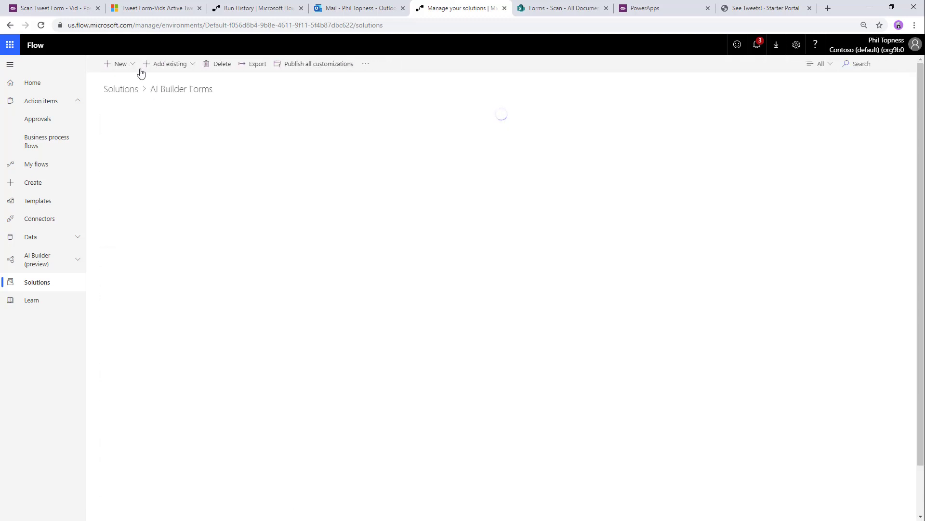
left_click(127, 64)
left_click(128, 122)
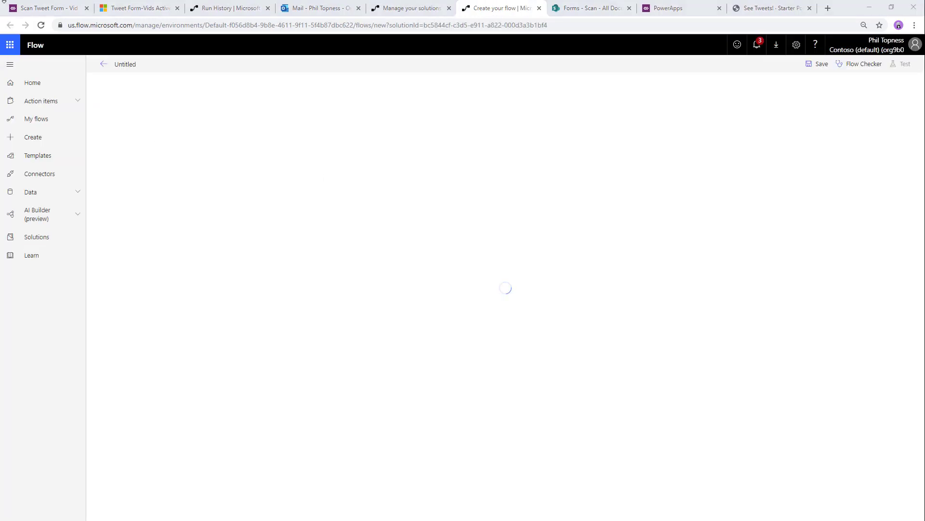
left_click(138, 65)
type("AI")
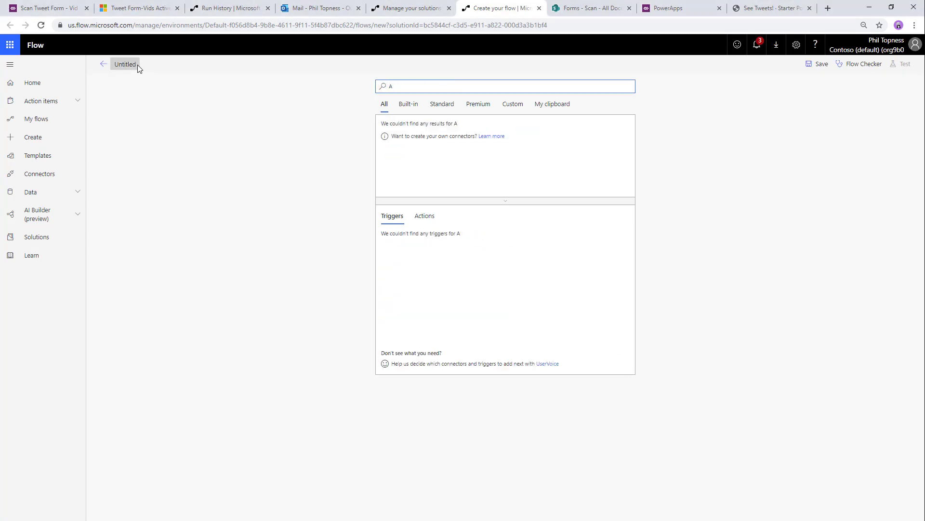
key("BackSpace")
key("BackSpace")
key("BackSpace")
left_click(134, 66)
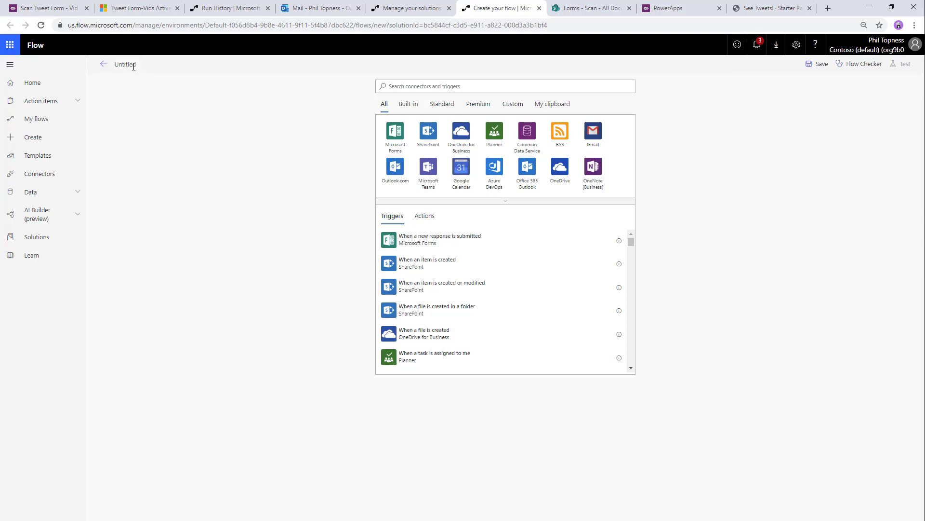
type("AI Builder - Flow")
- Trigger it with SharePoint 'When a file is created in a folder' on the Forms site, /Scan folder
left_click(428, 132)
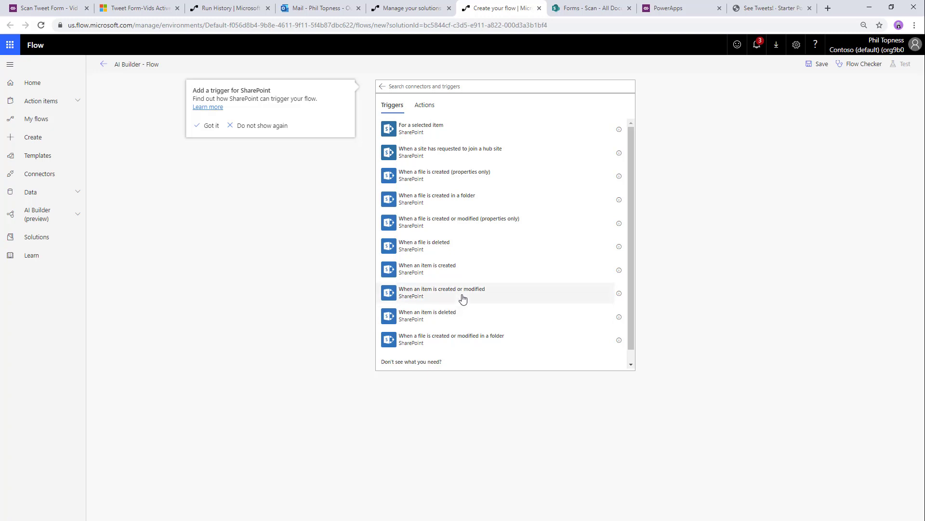
left_click(477, 202)
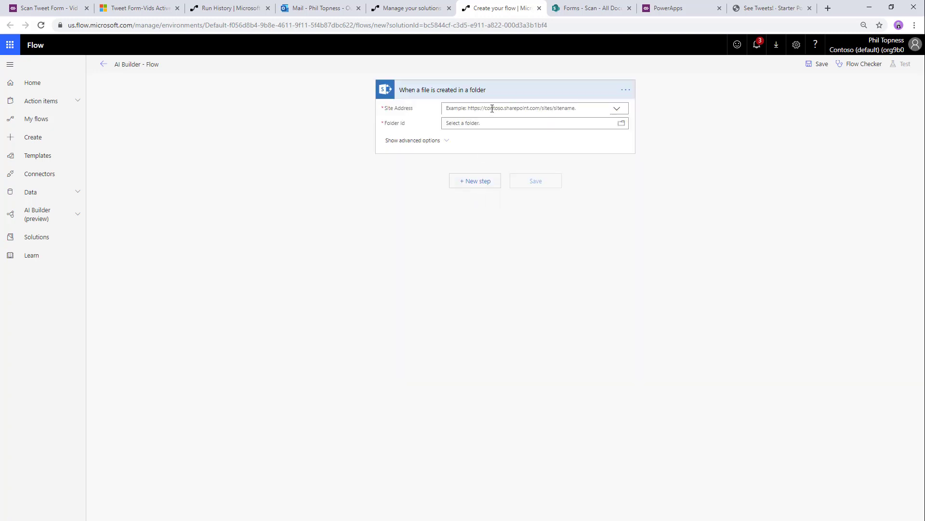
left_click(492, 108)
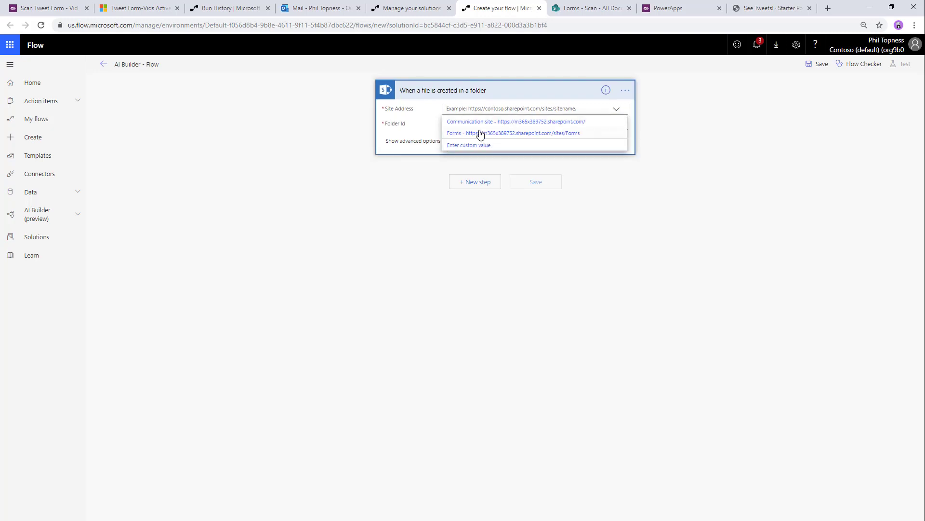
left_click(484, 129)
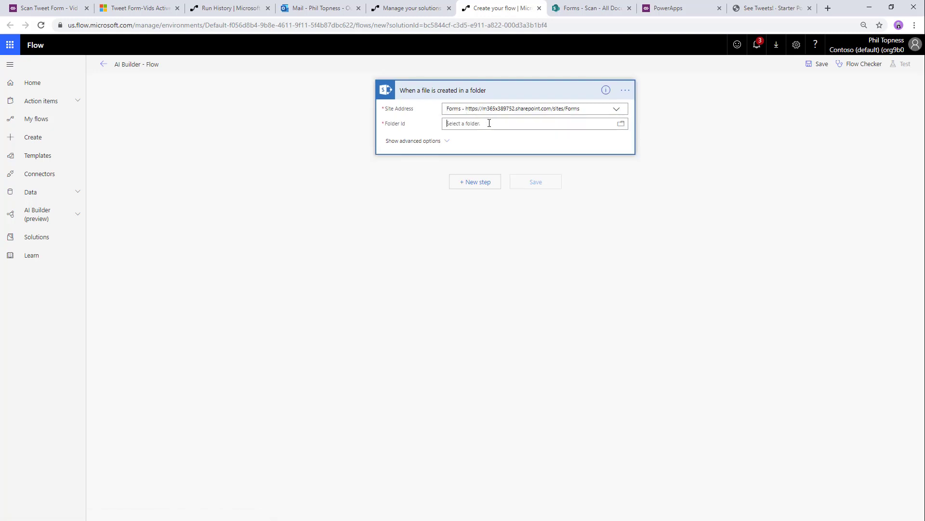
left_click(621, 124)
scroll(649, 177, "down", 4)
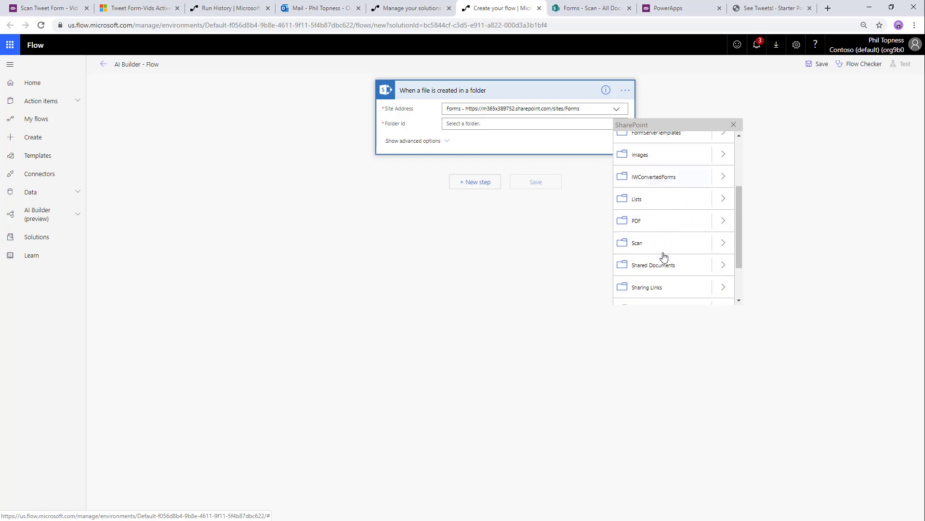
left_click(658, 198)
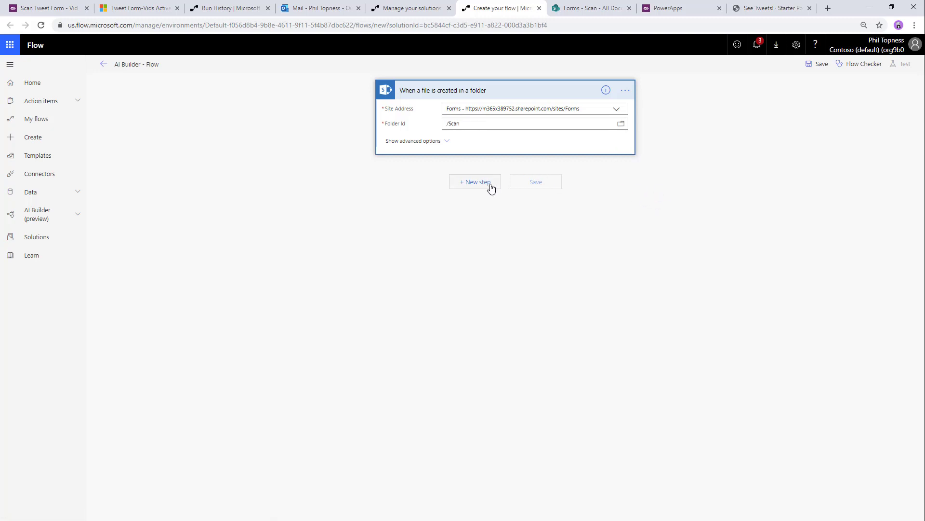
left_click(490, 183)
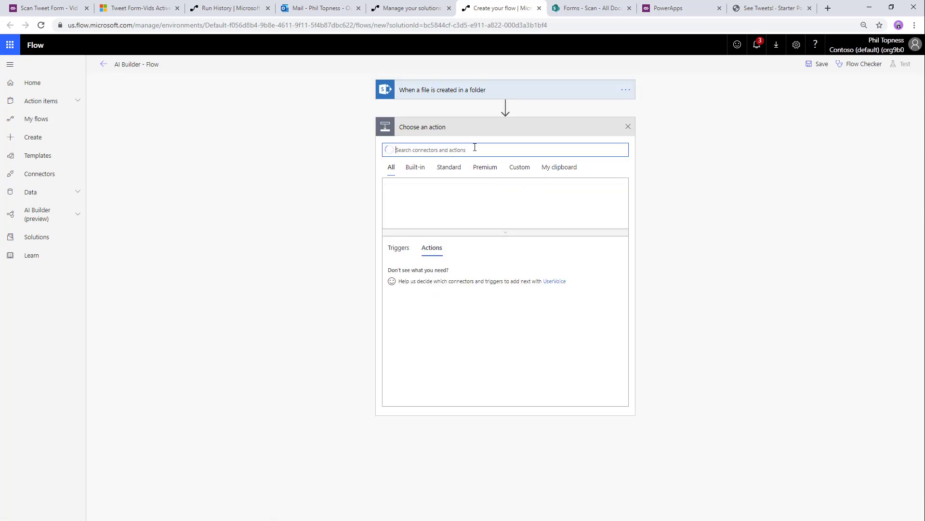
- Add a Predict action using the Tweet Form AI - Vid model
type("predict")
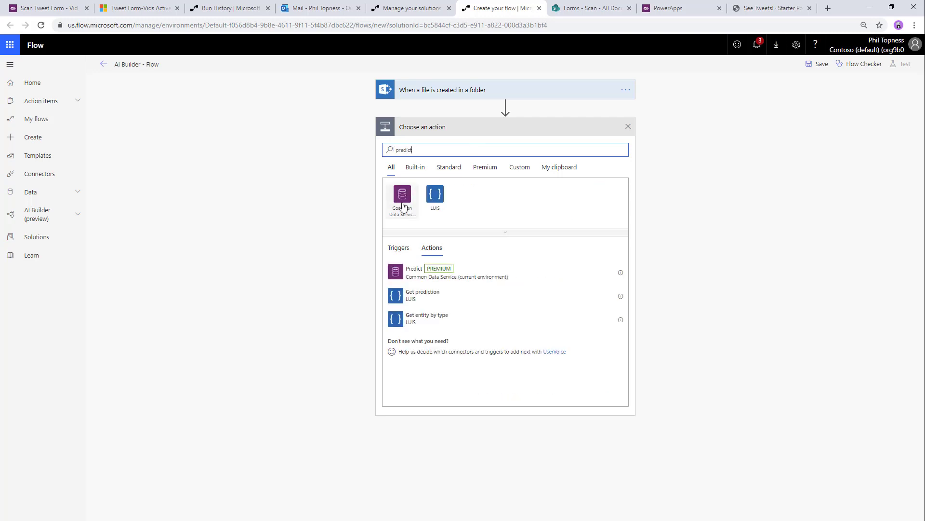
left_click(419, 273)
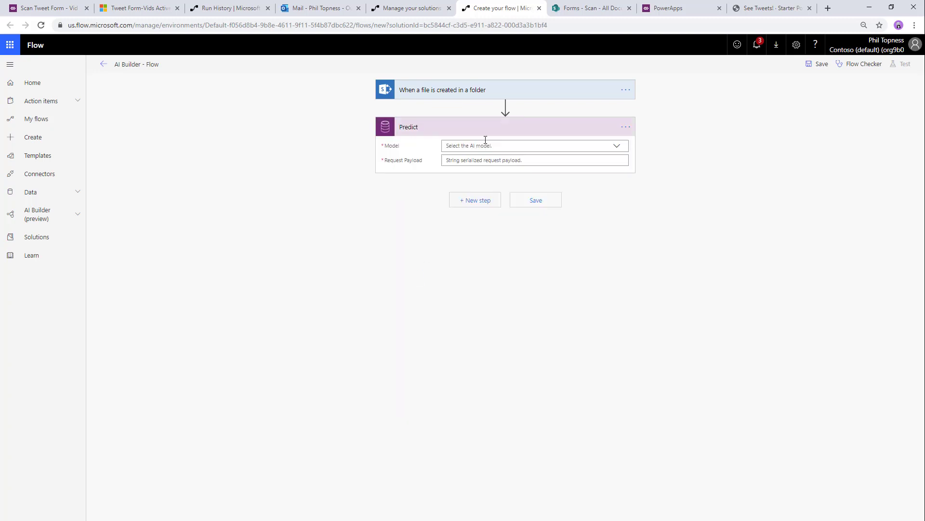
left_click(484, 146)
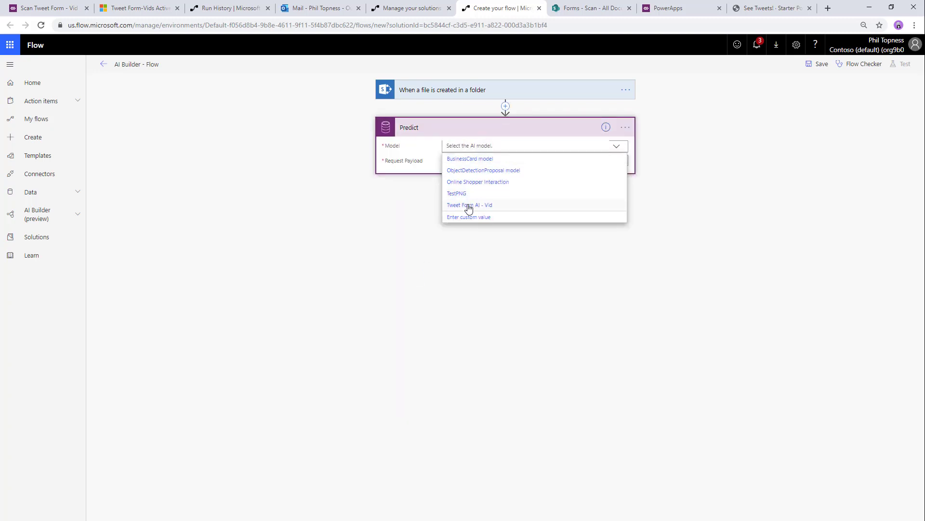
left_click(488, 206)
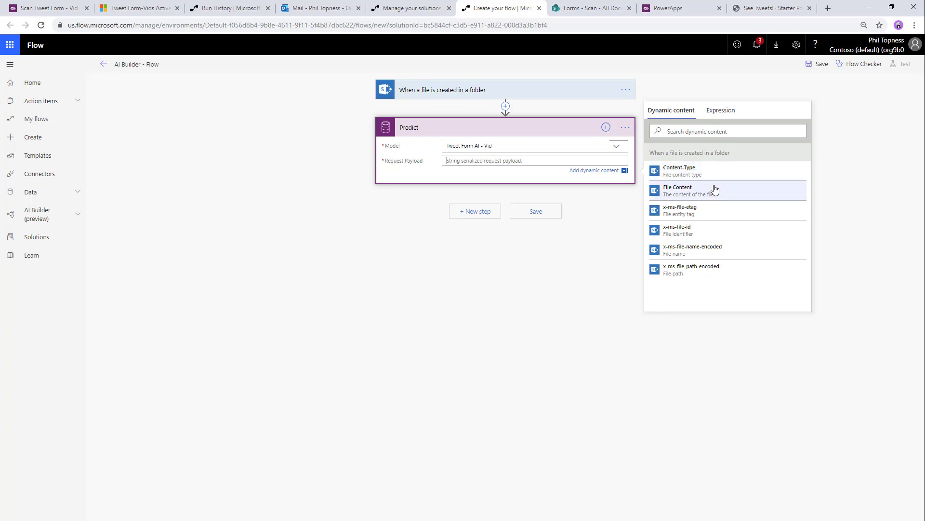
- Build the request payload with base64Encoded as base64(File Content) and mimeType as Content-Type, then save
type("{")
key("Return")
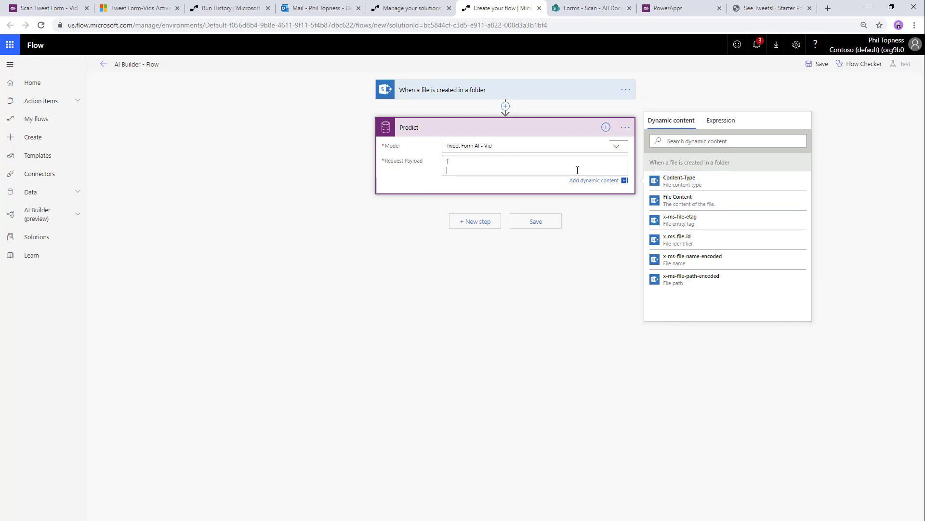
type("\"base64Encoded\": \"")
left_click(721, 121)
type("ba")
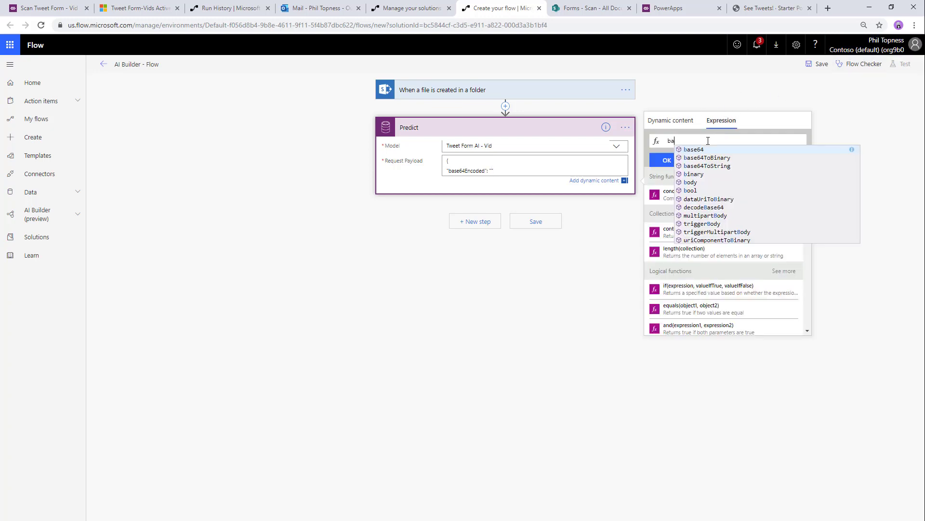
type("se64(")
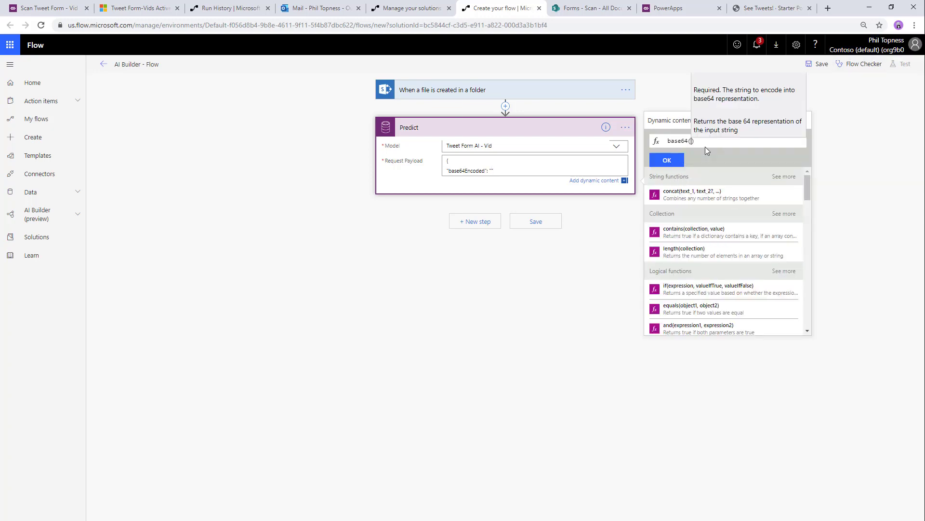
left_click(666, 120)
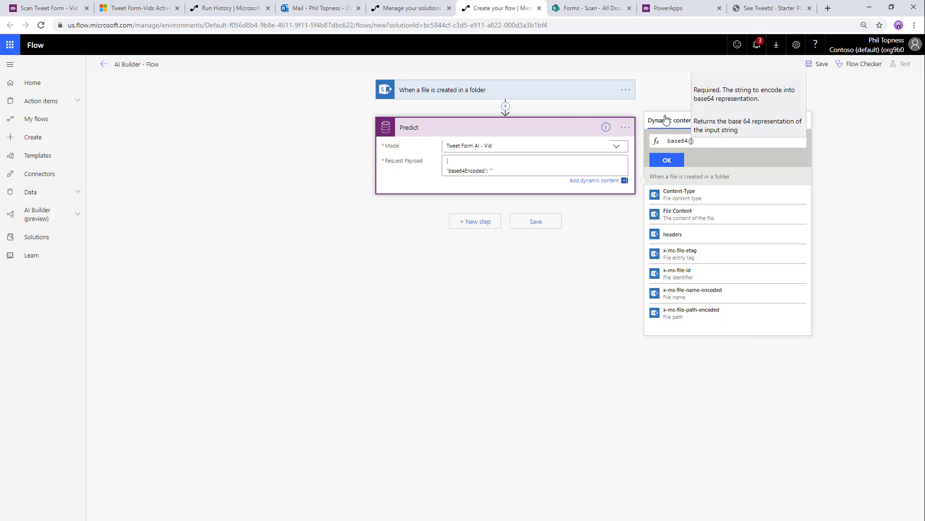
left_click(713, 217)
left_click(665, 161)
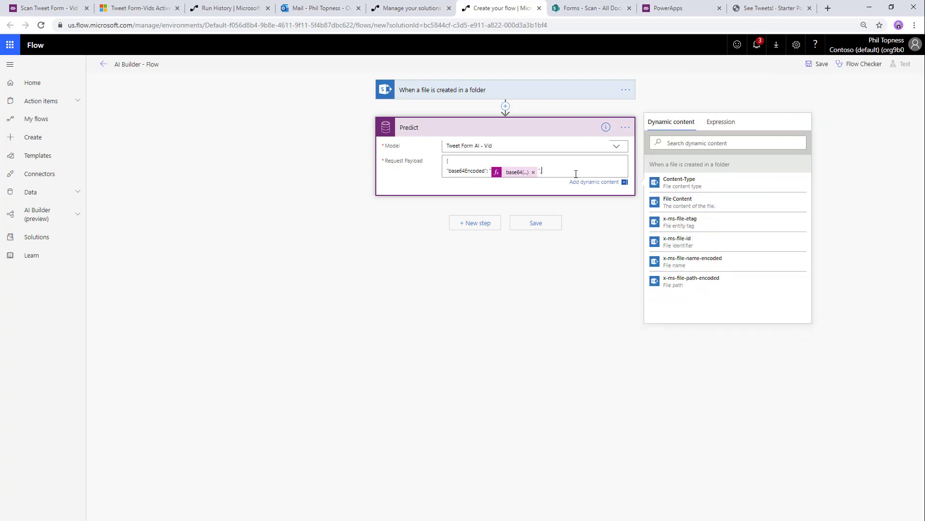
type(",")
key("Return")
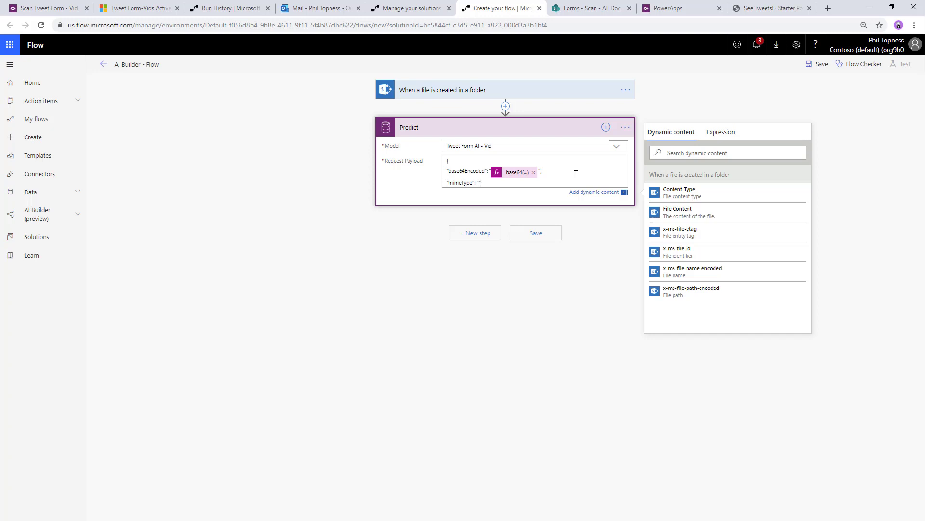
left_click(694, 193)
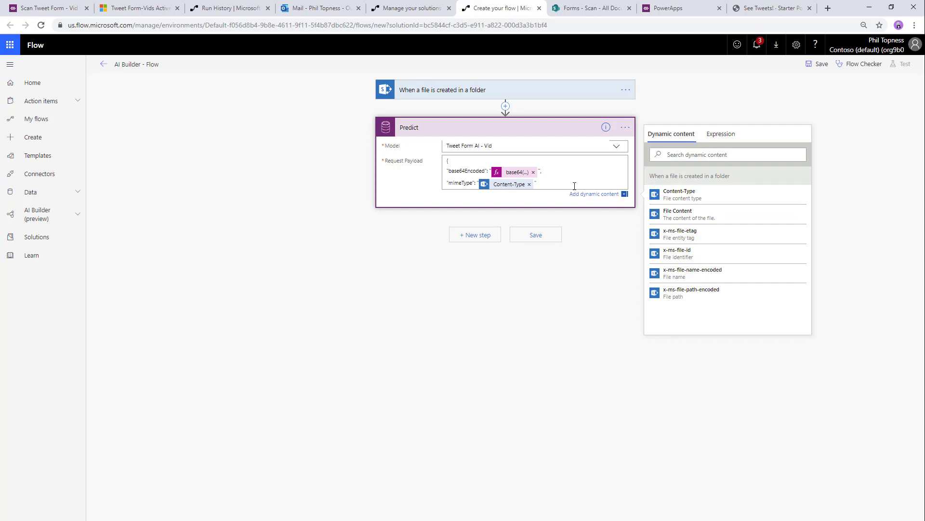
key("Return")
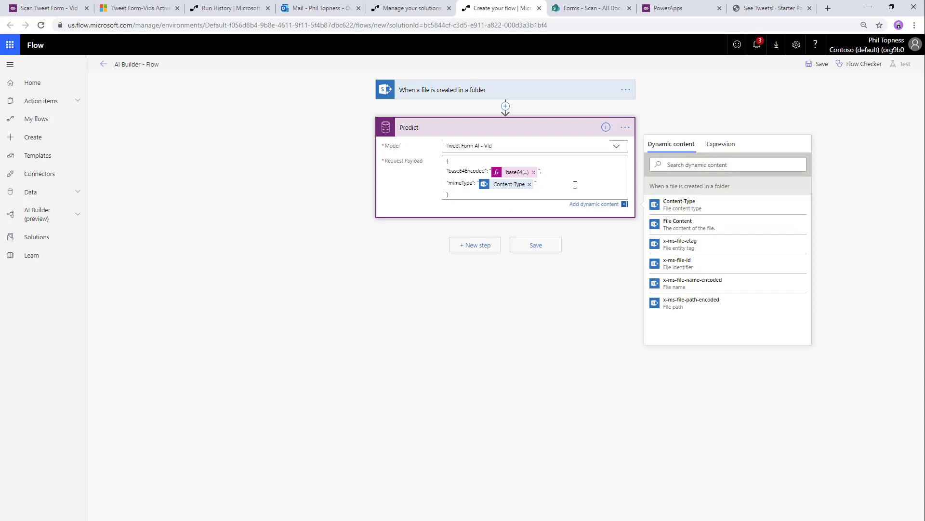
left_click(538, 245)
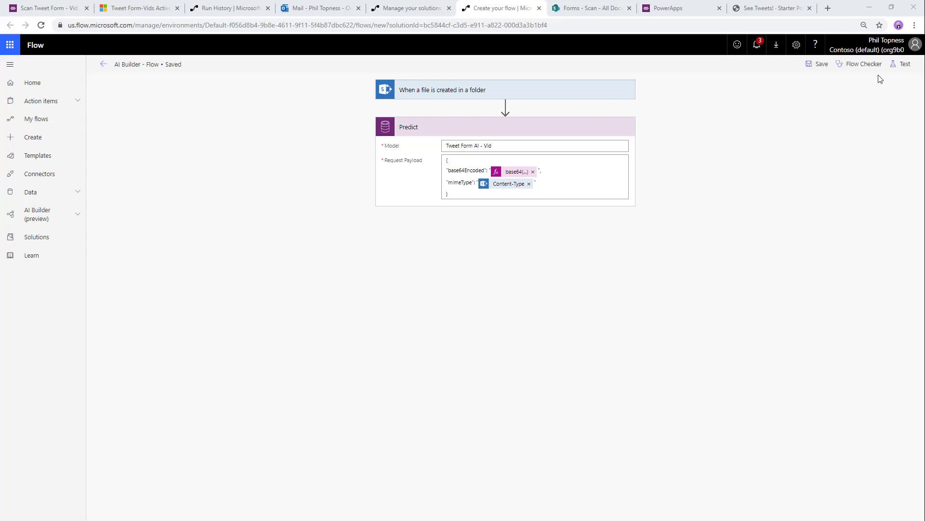
- Add a Parse JSON step whose Content is Predict's Response Payload
left_click(478, 236)
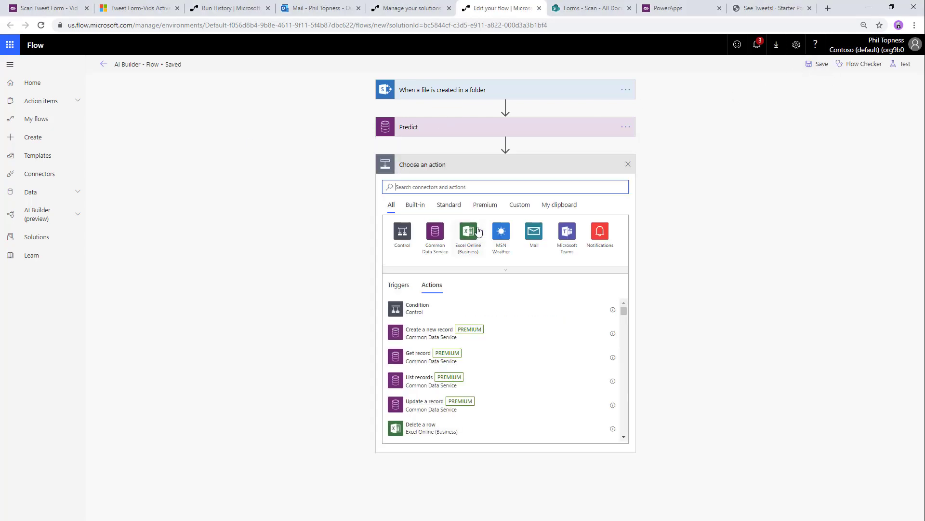
type("parsejson")
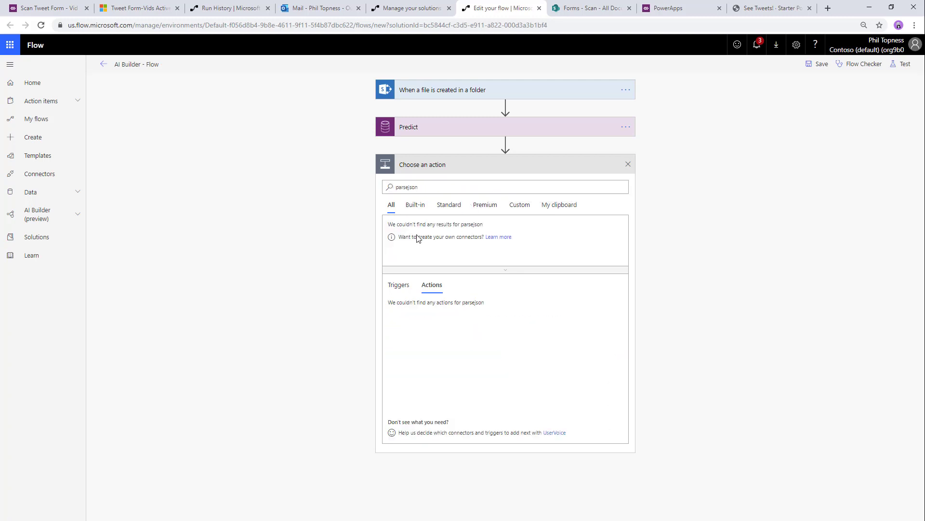
left_click(418, 187)
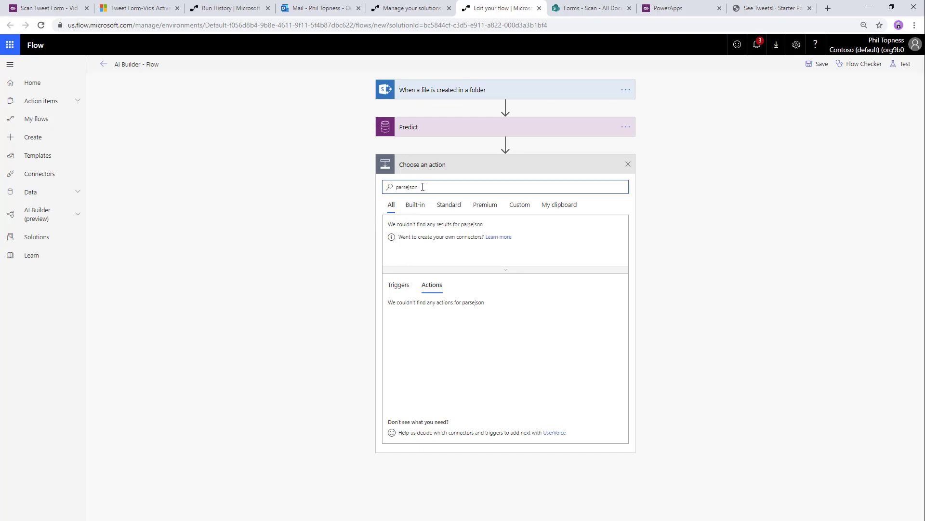
key("ctrl+a")
type("pars")
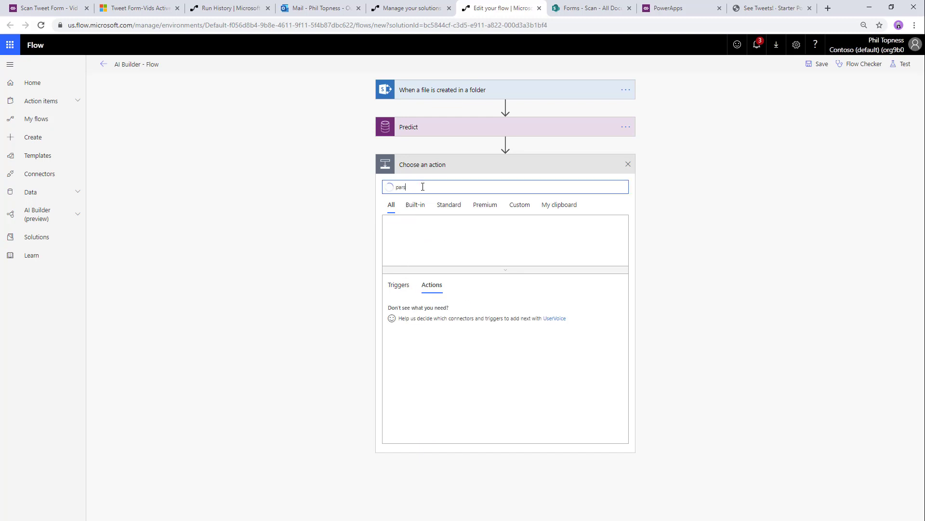
type("e json")
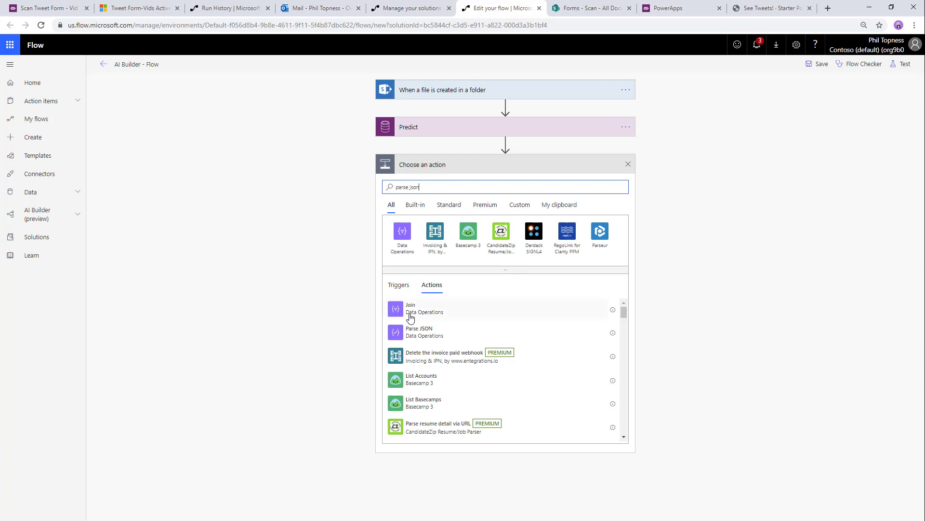
left_click(419, 308)
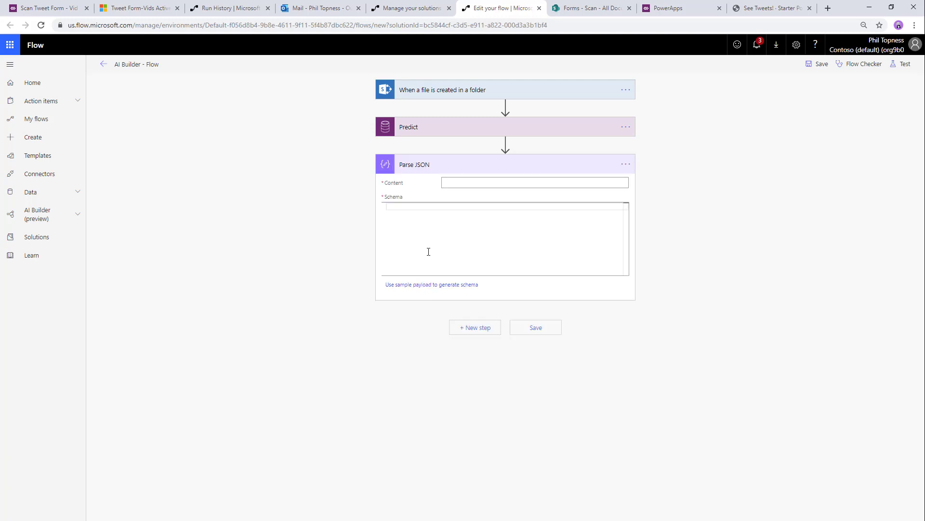
left_click(469, 183)
left_click(713, 213)
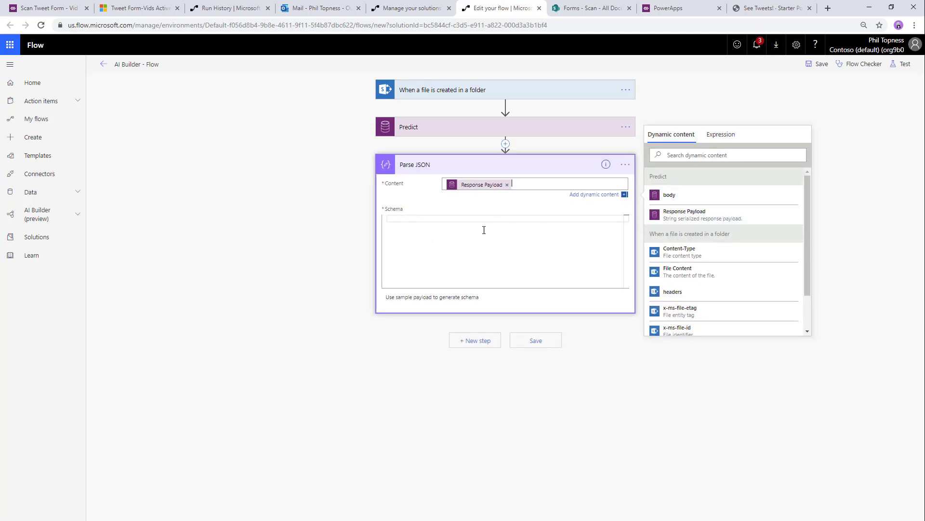
left_click(470, 237)
- Enter {} as the schema, save, and start a test where you perform the trigger yourself
type("{")
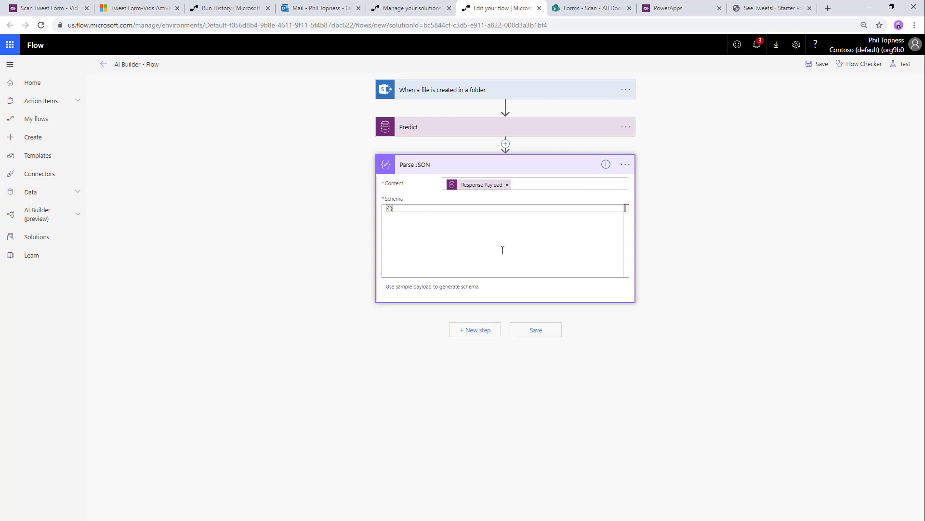
left_click(818, 64)
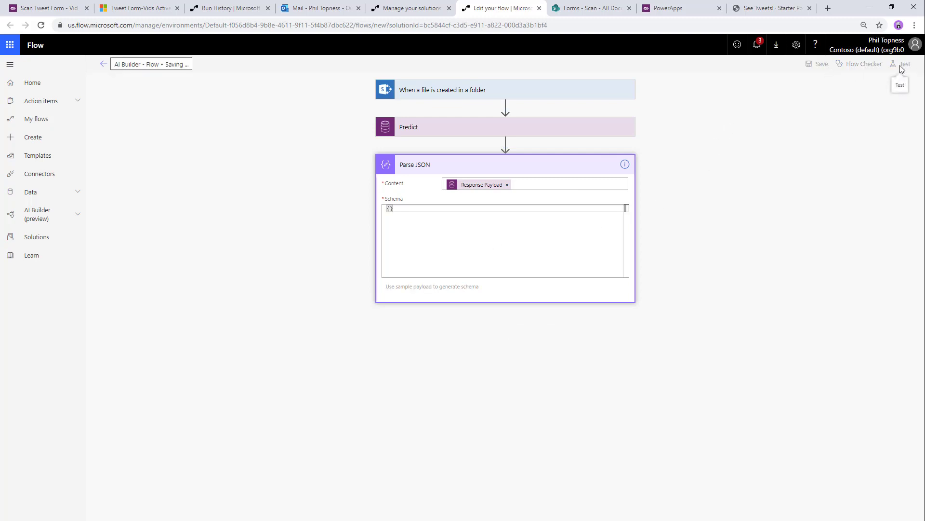
left_click(901, 64)
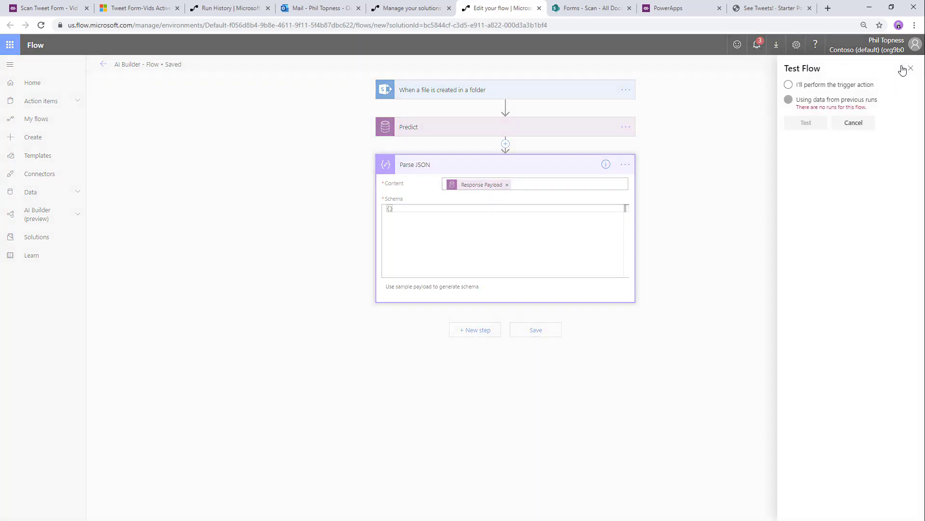
left_click(788, 84)
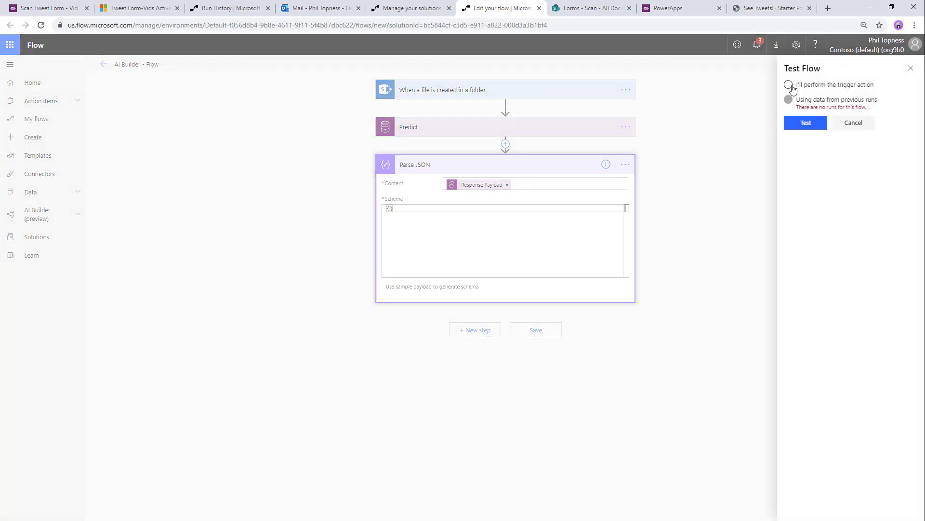
left_click(803, 124)
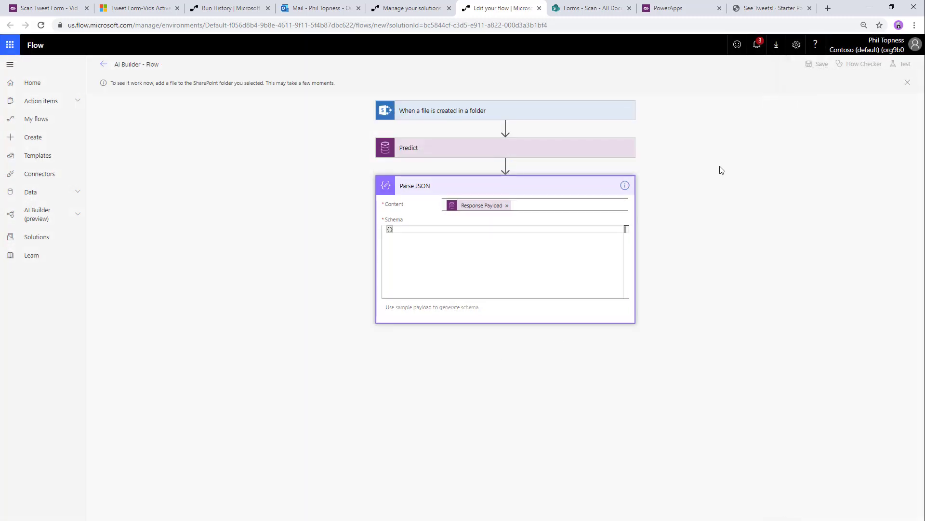
- Drop a file into the Forms Scan library, then return to the Edit your flow tab
left_click(600, 8)
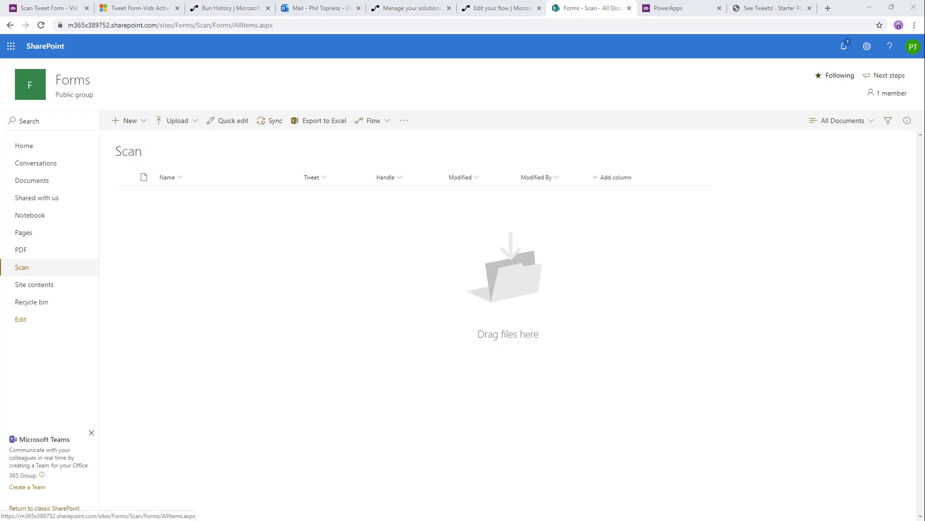
left_click_drag(355, 306, 428, 312)
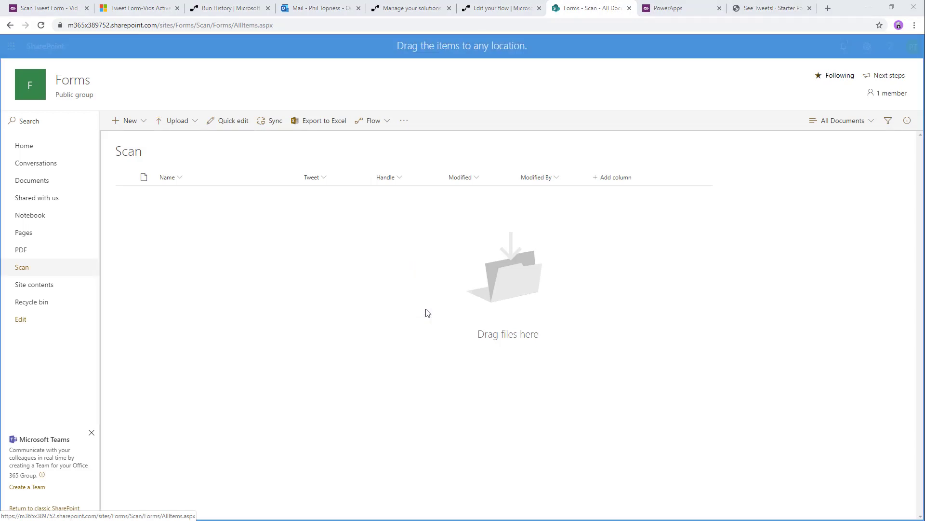
left_click(514, 8)
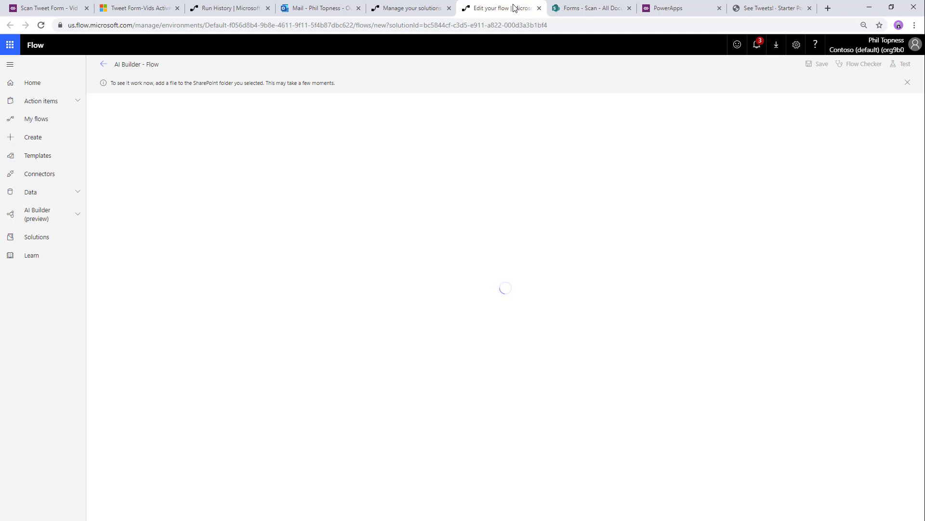
- Copy the Parse JSON output body from the flow's latest run
left_click(568, 8)
left_click(526, 9)
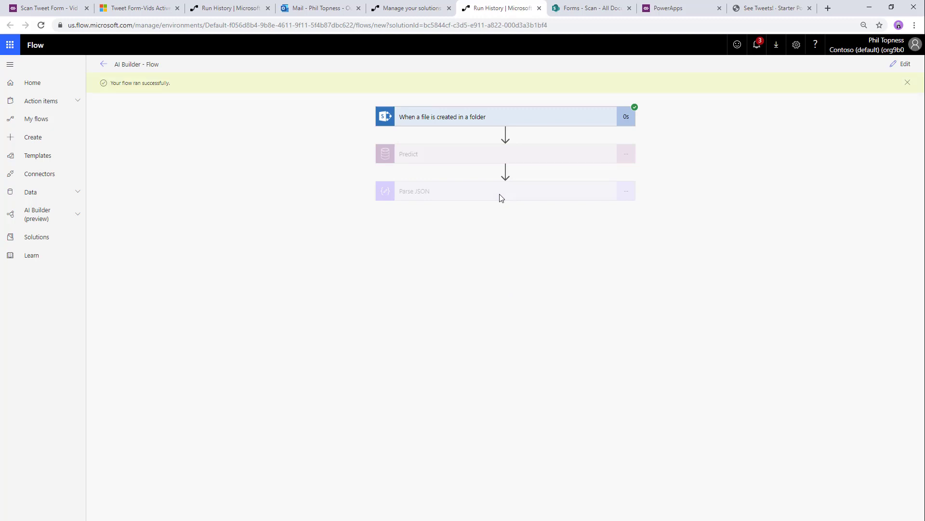
left_click(500, 195)
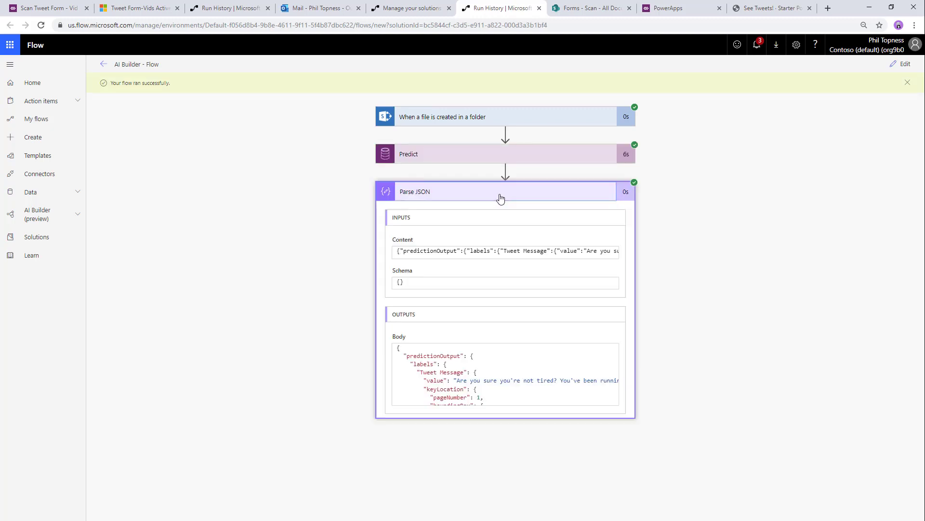
left_click(422, 372)
key("ctrl+a")
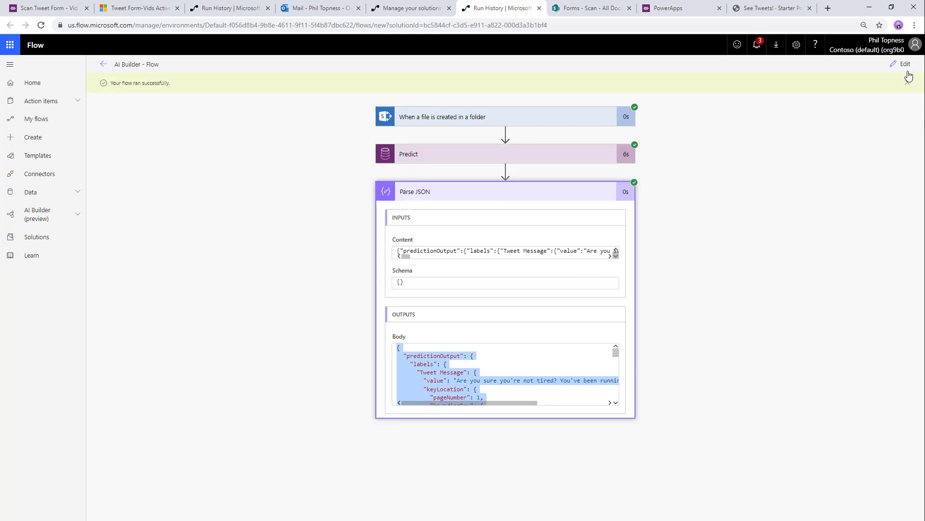
- Generate the Parse JSON schema from the pasted output as a sample payload and add a new step
left_click(902, 65)
left_click(459, 282)
left_click(444, 275)
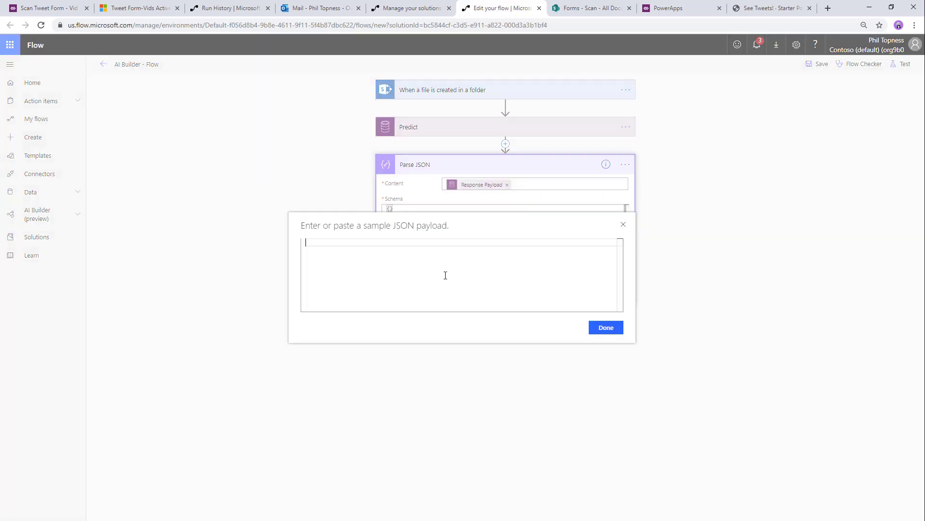
key("ctrl+v")
left_click(606, 328)
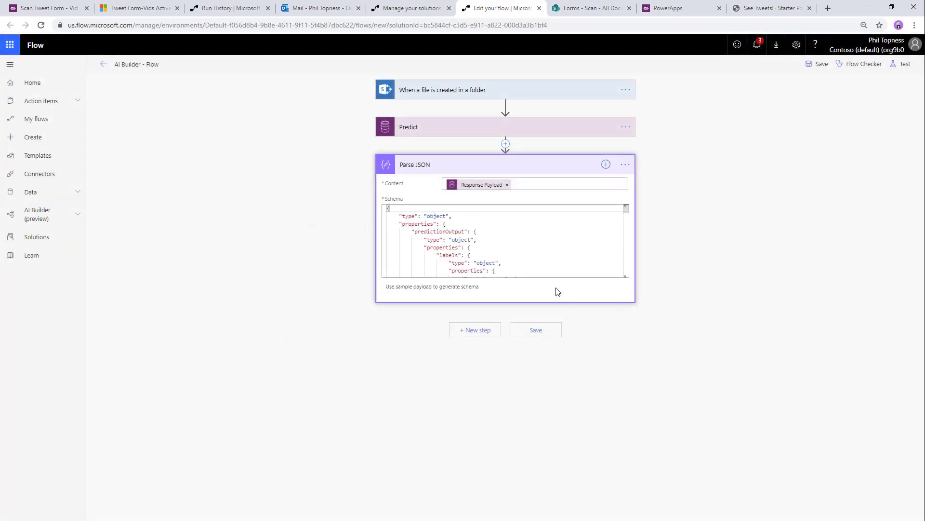
left_click(479, 334)
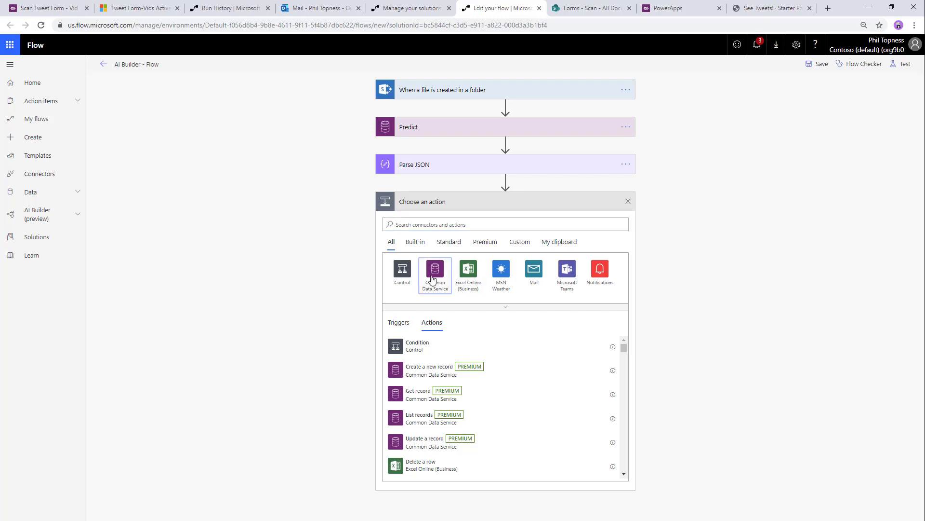
- Add a Common Data Service Create a new record action for Tweet Form-Vids in the Current environment
left_click(434, 268)
left_click(474, 273)
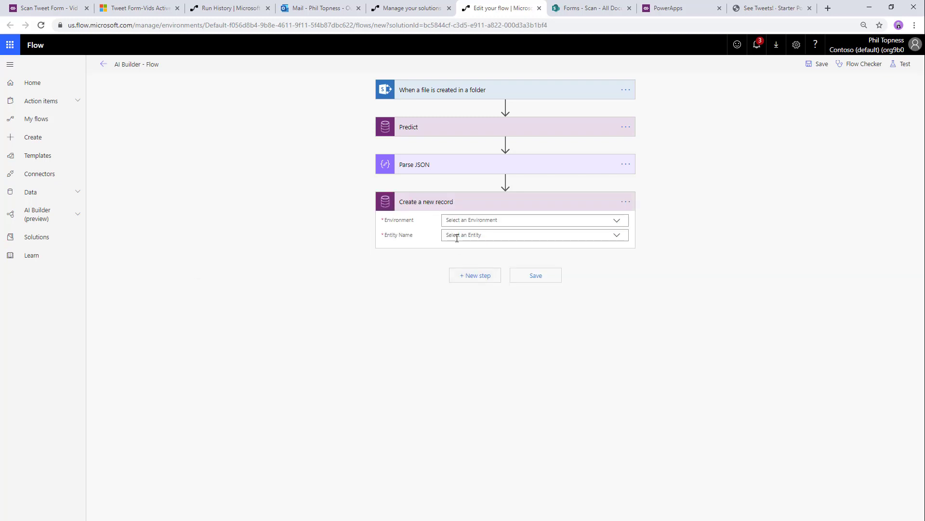
left_click(463, 220)
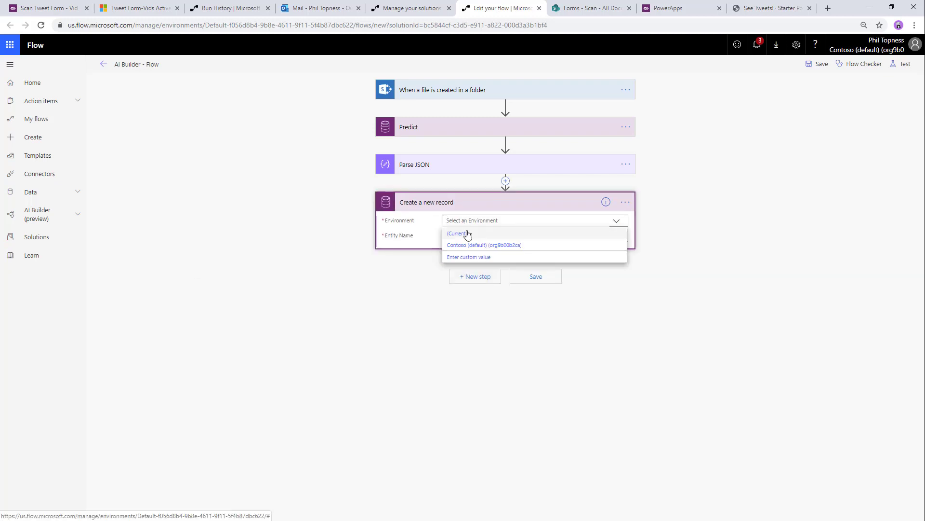
left_click(464, 233)
left_click(471, 235)
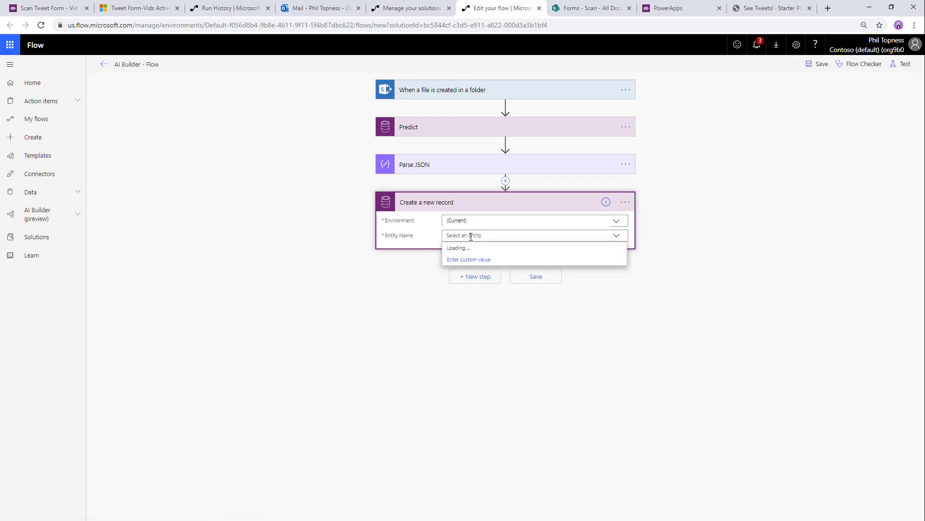
type("tweet")
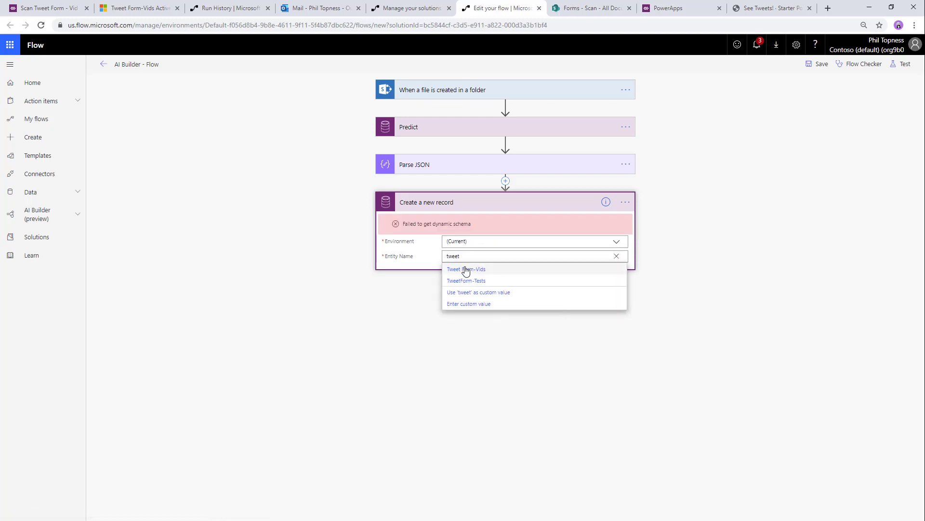
left_click(466, 270)
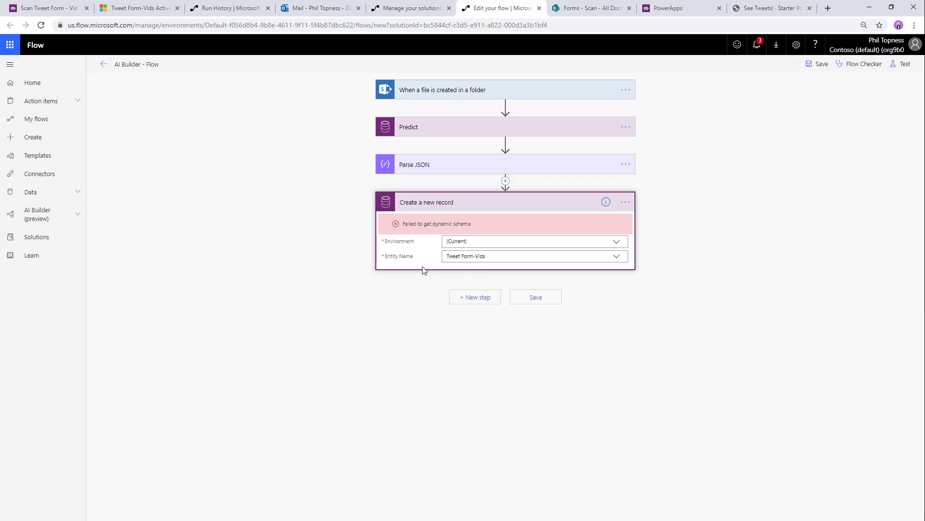
left_click(426, 269)
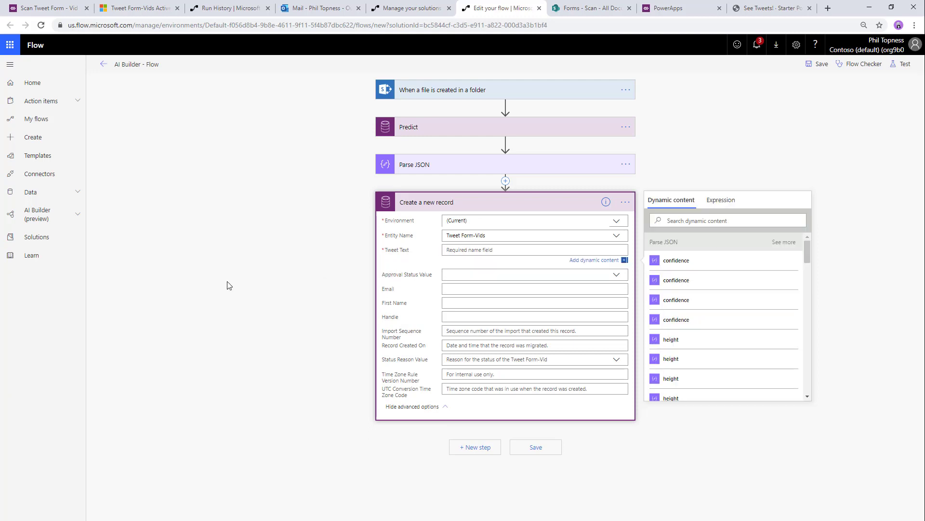
- Map Tweet Text and Email to the Tweet Message and Electronic Mail Address body() expressions
left_click(721, 201)
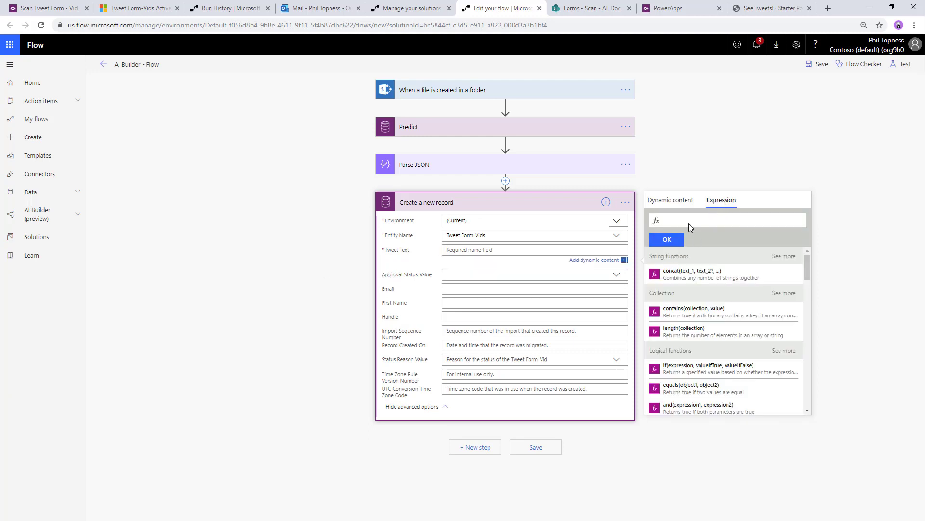
key("alt+Tab")
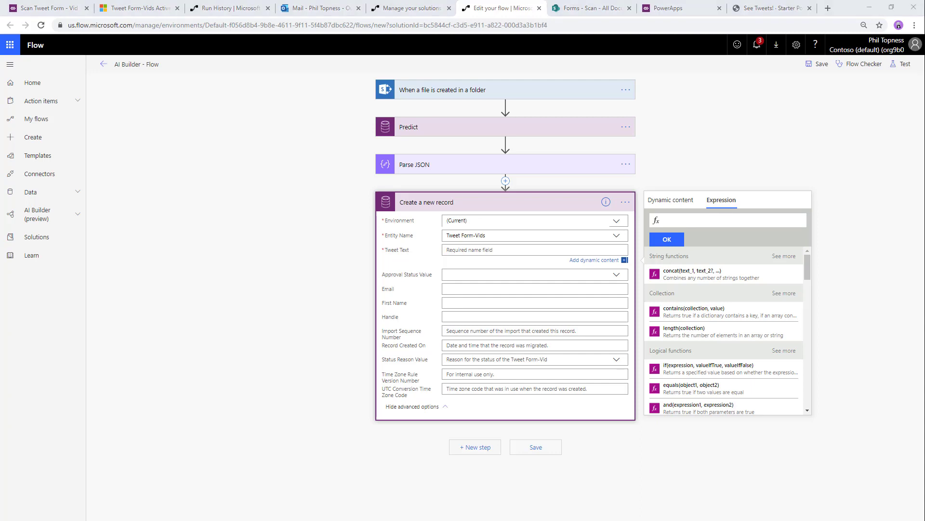
left_click(667, 220)
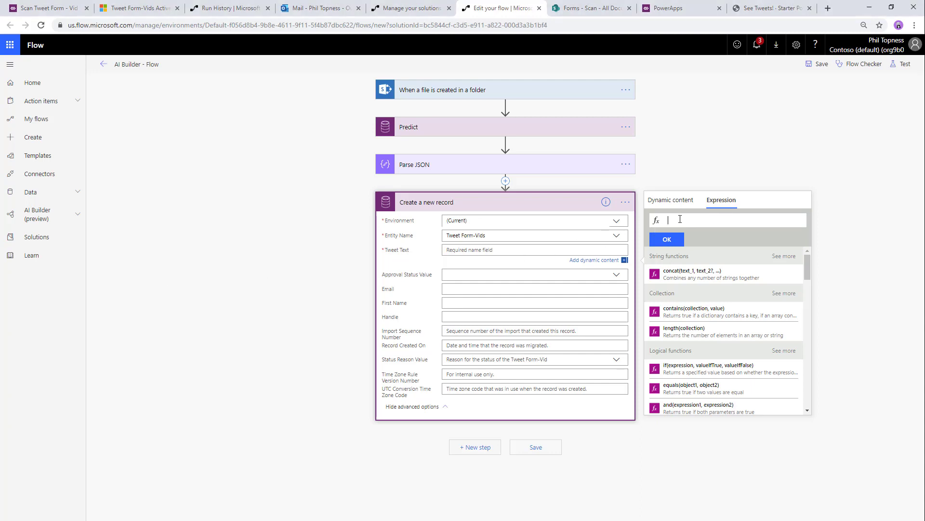
key("ctrl+v")
left_click(667, 240)
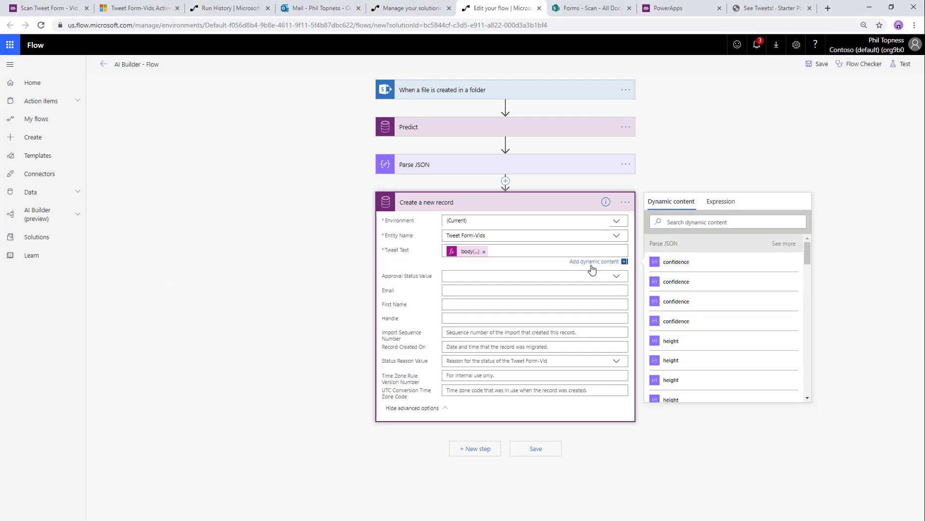
left_click(472, 291)
key("alt+Tab")
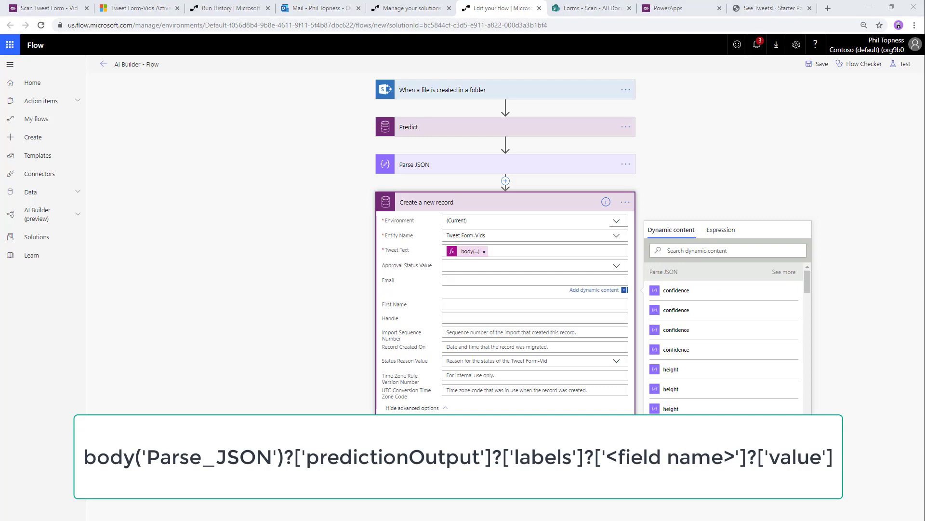
left_click(722, 232)
key("ctrl+v")
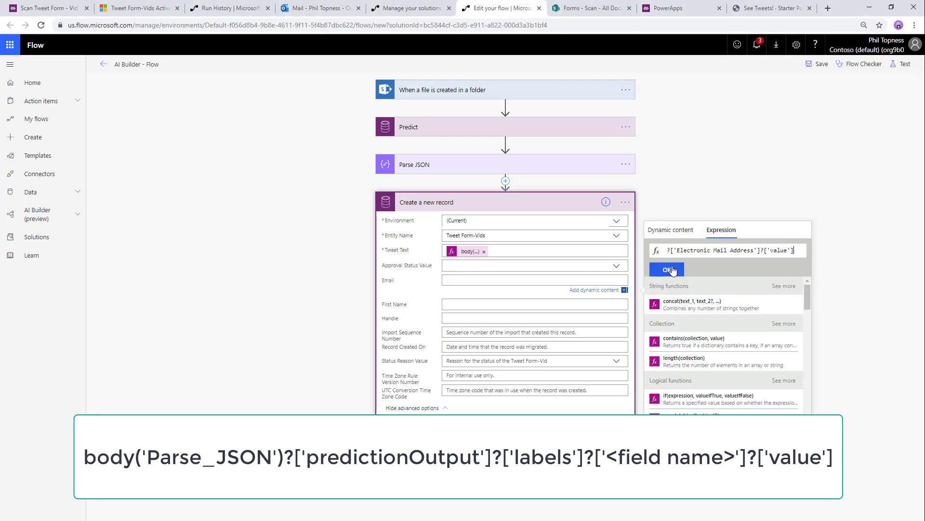
left_click(666, 267)
- Map First Name and Handle to their body() expressions and save the flow
key("alt+Tab")
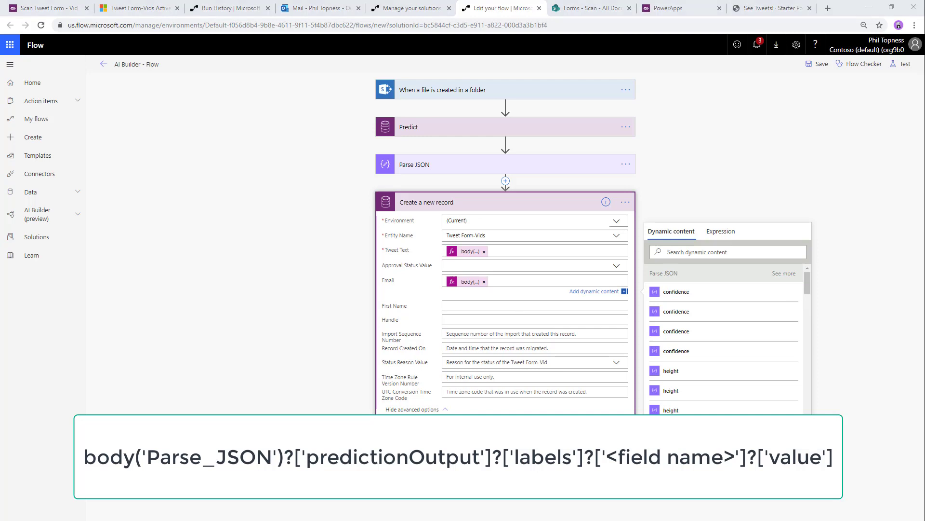
left_click(556, 306)
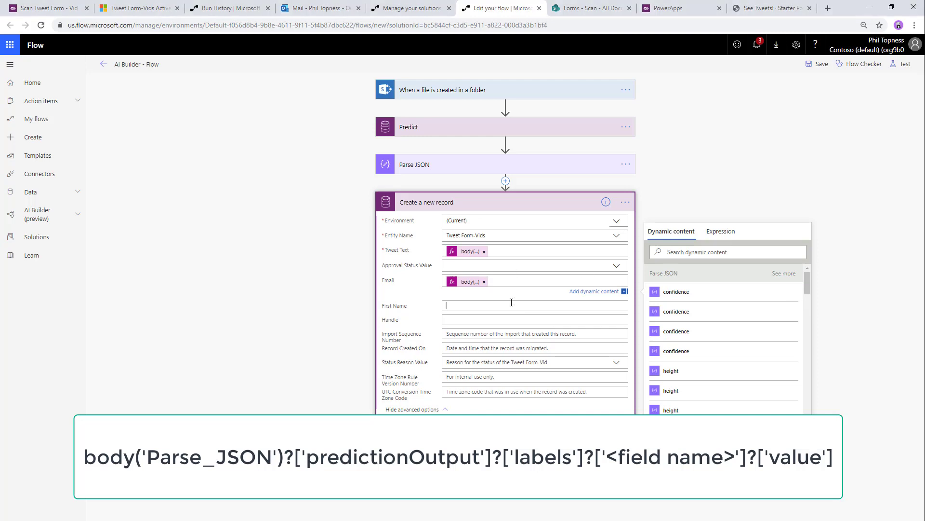
left_click(726, 249)
key("ctrl+v")
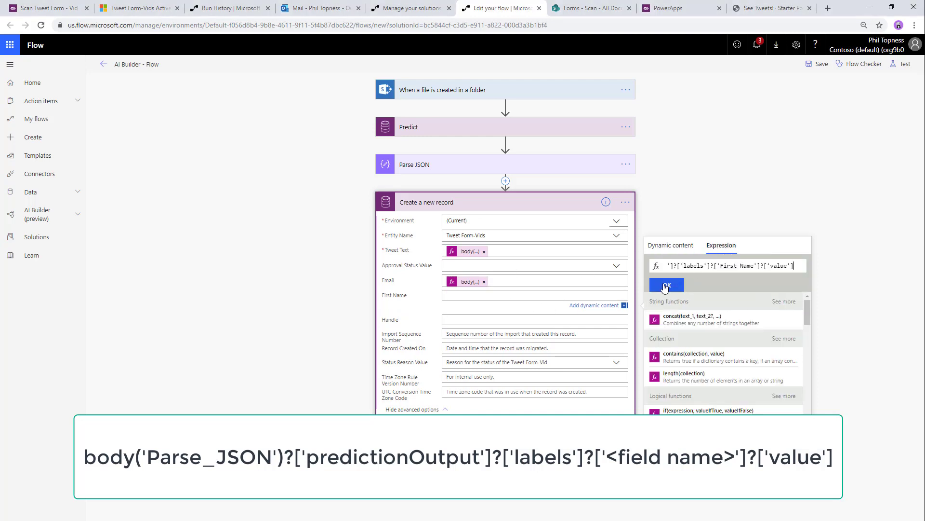
left_click(667, 284)
left_click(554, 321)
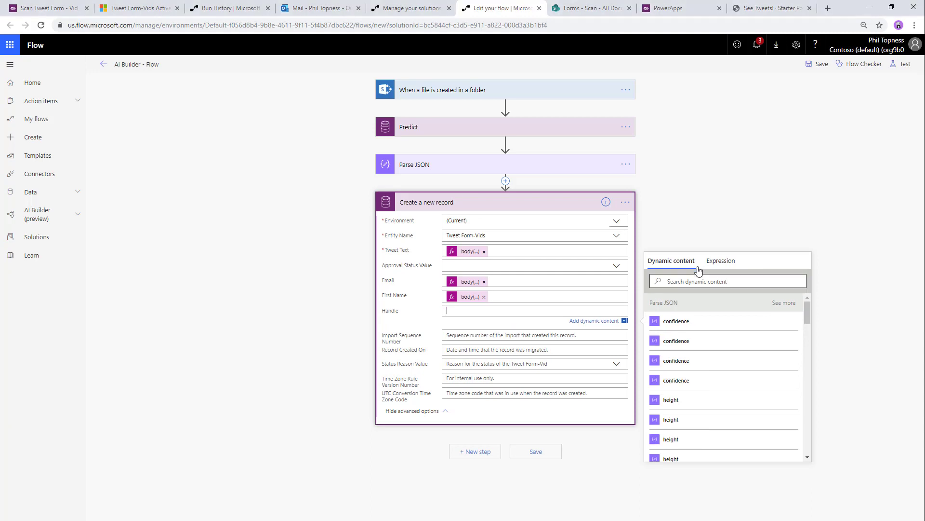
left_click(718, 262)
key("ctrl+v")
left_click(667, 300)
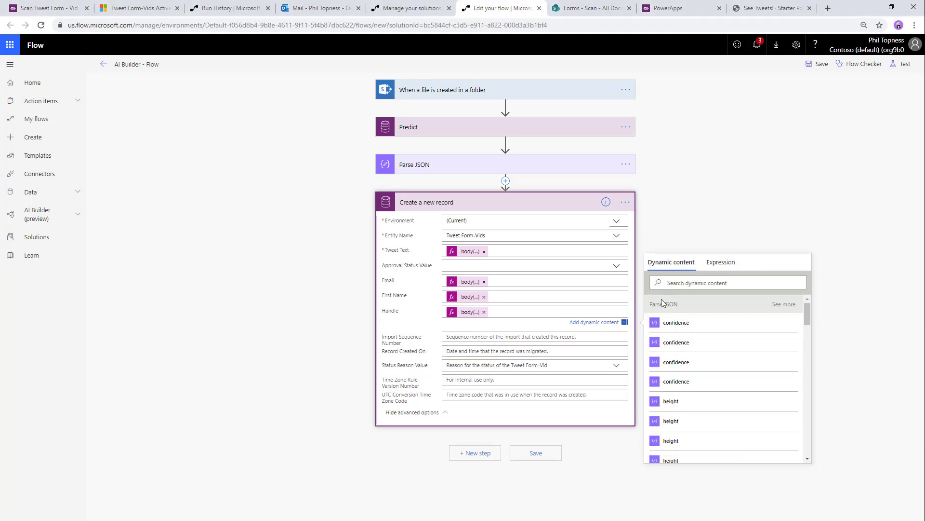
left_click(819, 65)
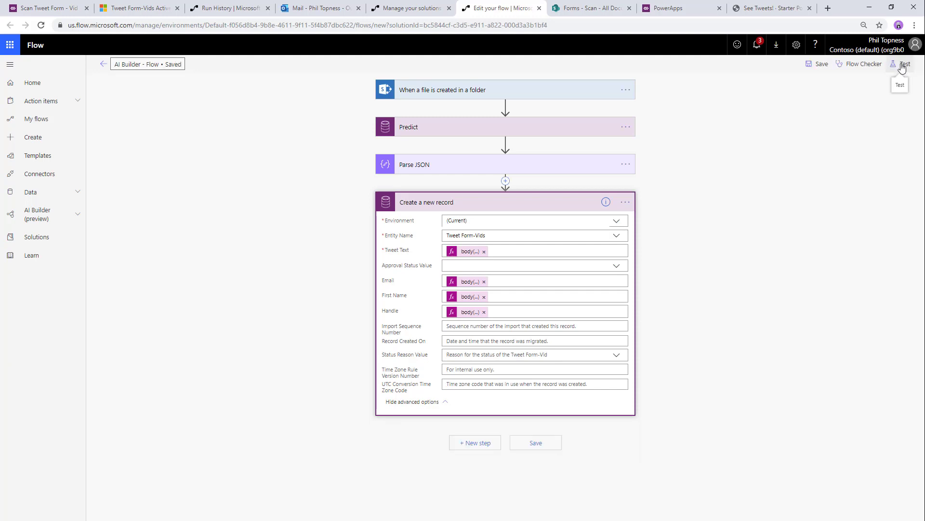
- Test the flow with the data from the previous successful run
left_click(904, 67)
left_click(843, 99)
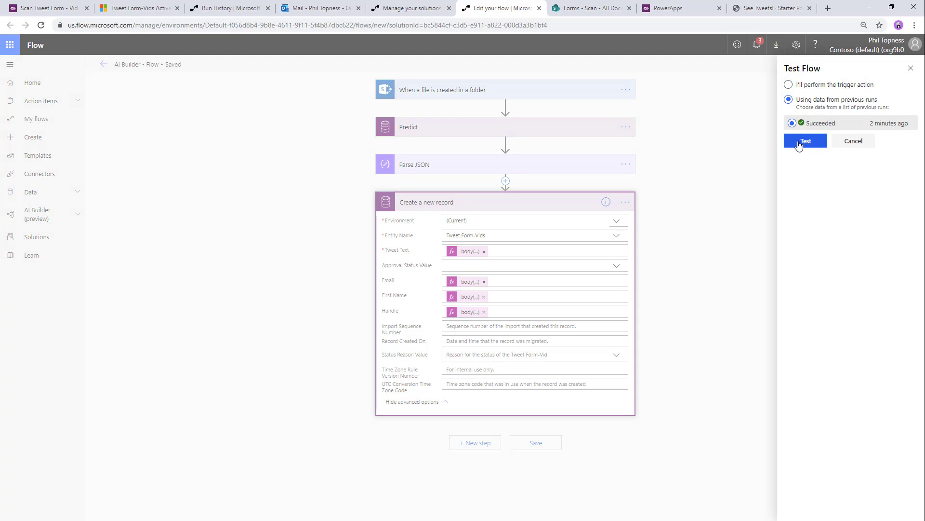
left_click(799, 143)
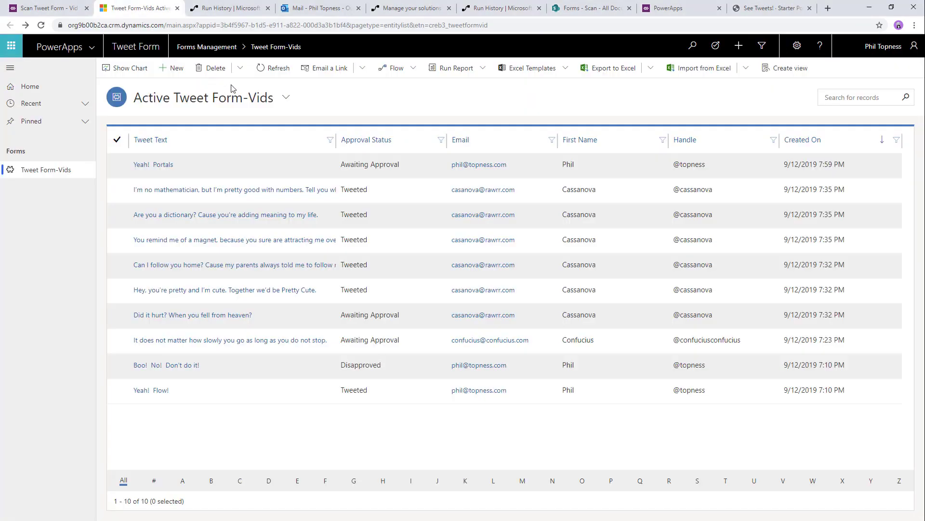
- Refresh the Tweet Form-Vids list to show the new tweet, then check the Tweeten app
left_click(269, 69)
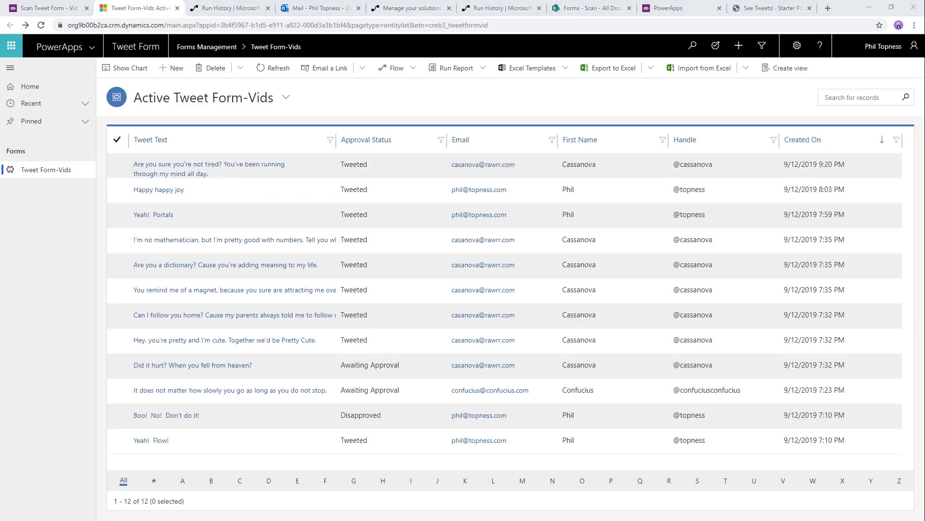
left_click(785, 520)
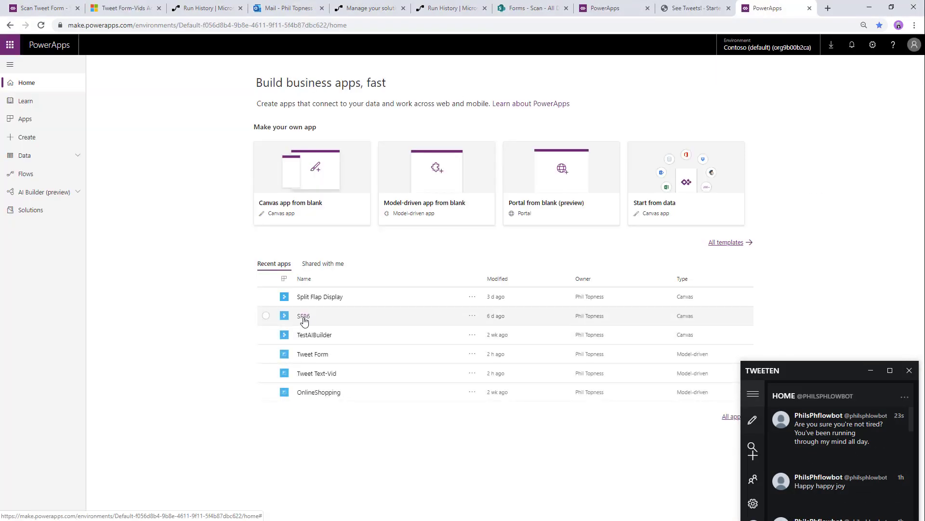
- Launch the SF86 app and enter the applicant's last name and first name
left_click(303, 318)
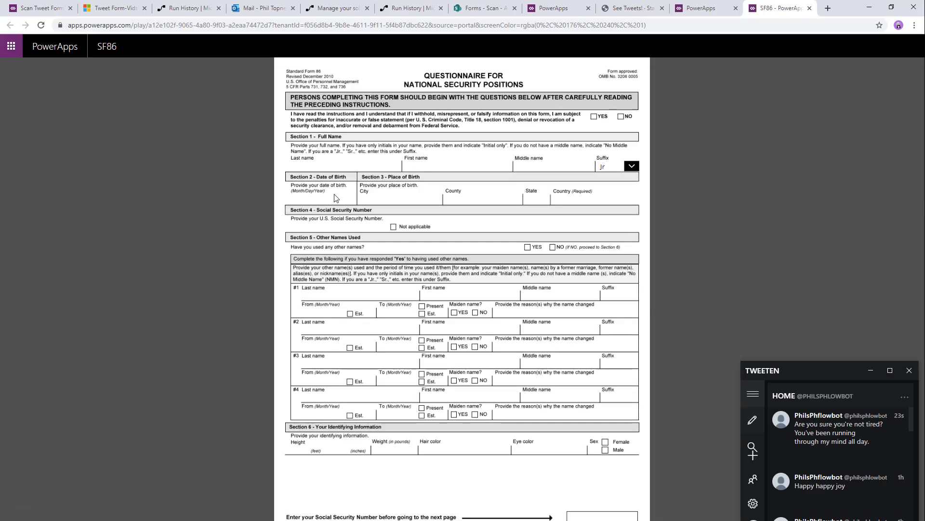
left_click(314, 166)
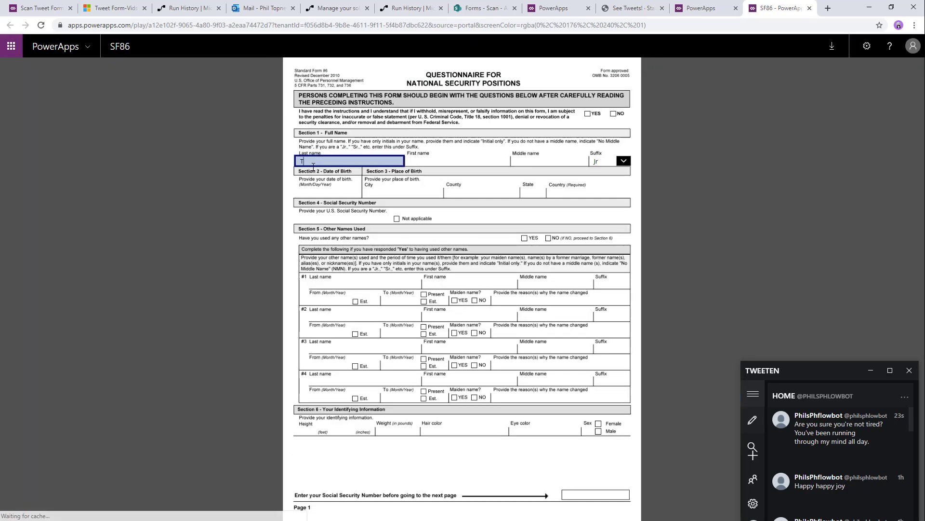
key("Tab")
key("Tab")
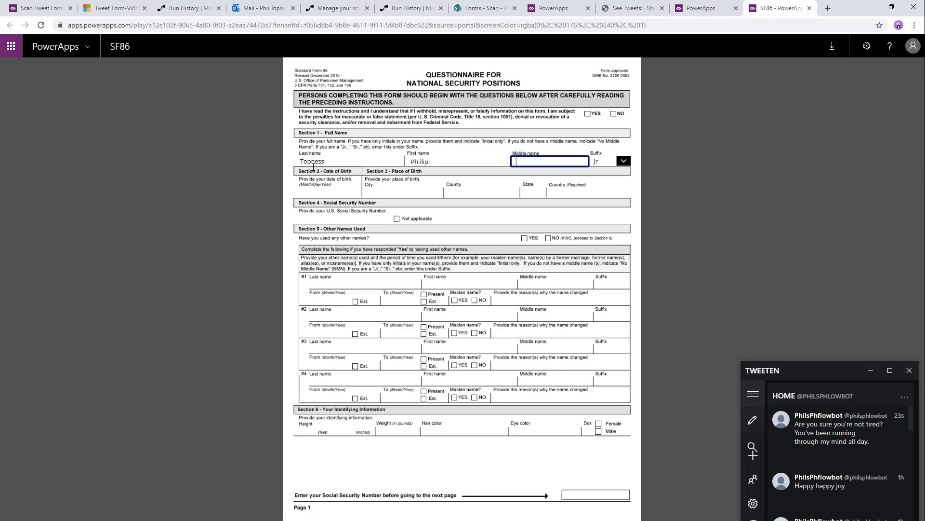